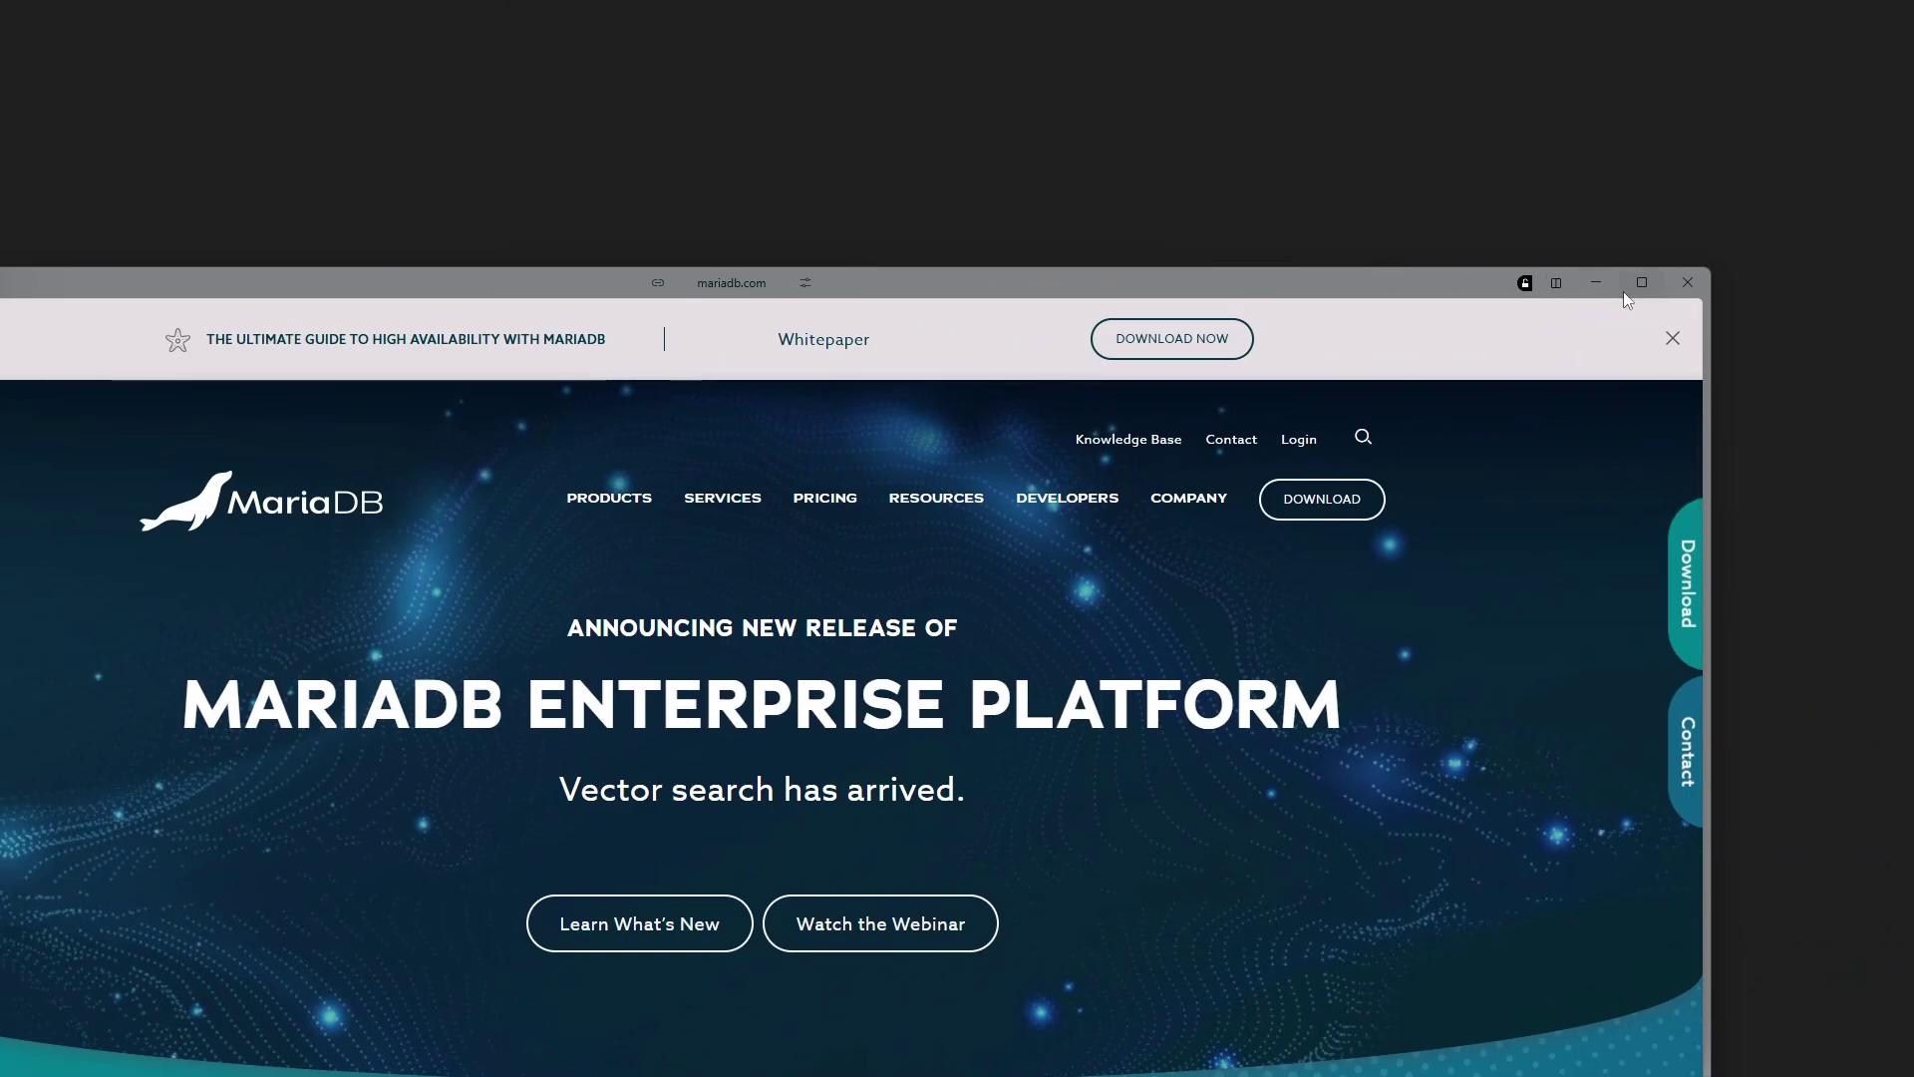
Maximize the browser and open MariaDB.com's downloads page
left_click(1640, 283)
left_click(1476, 241)
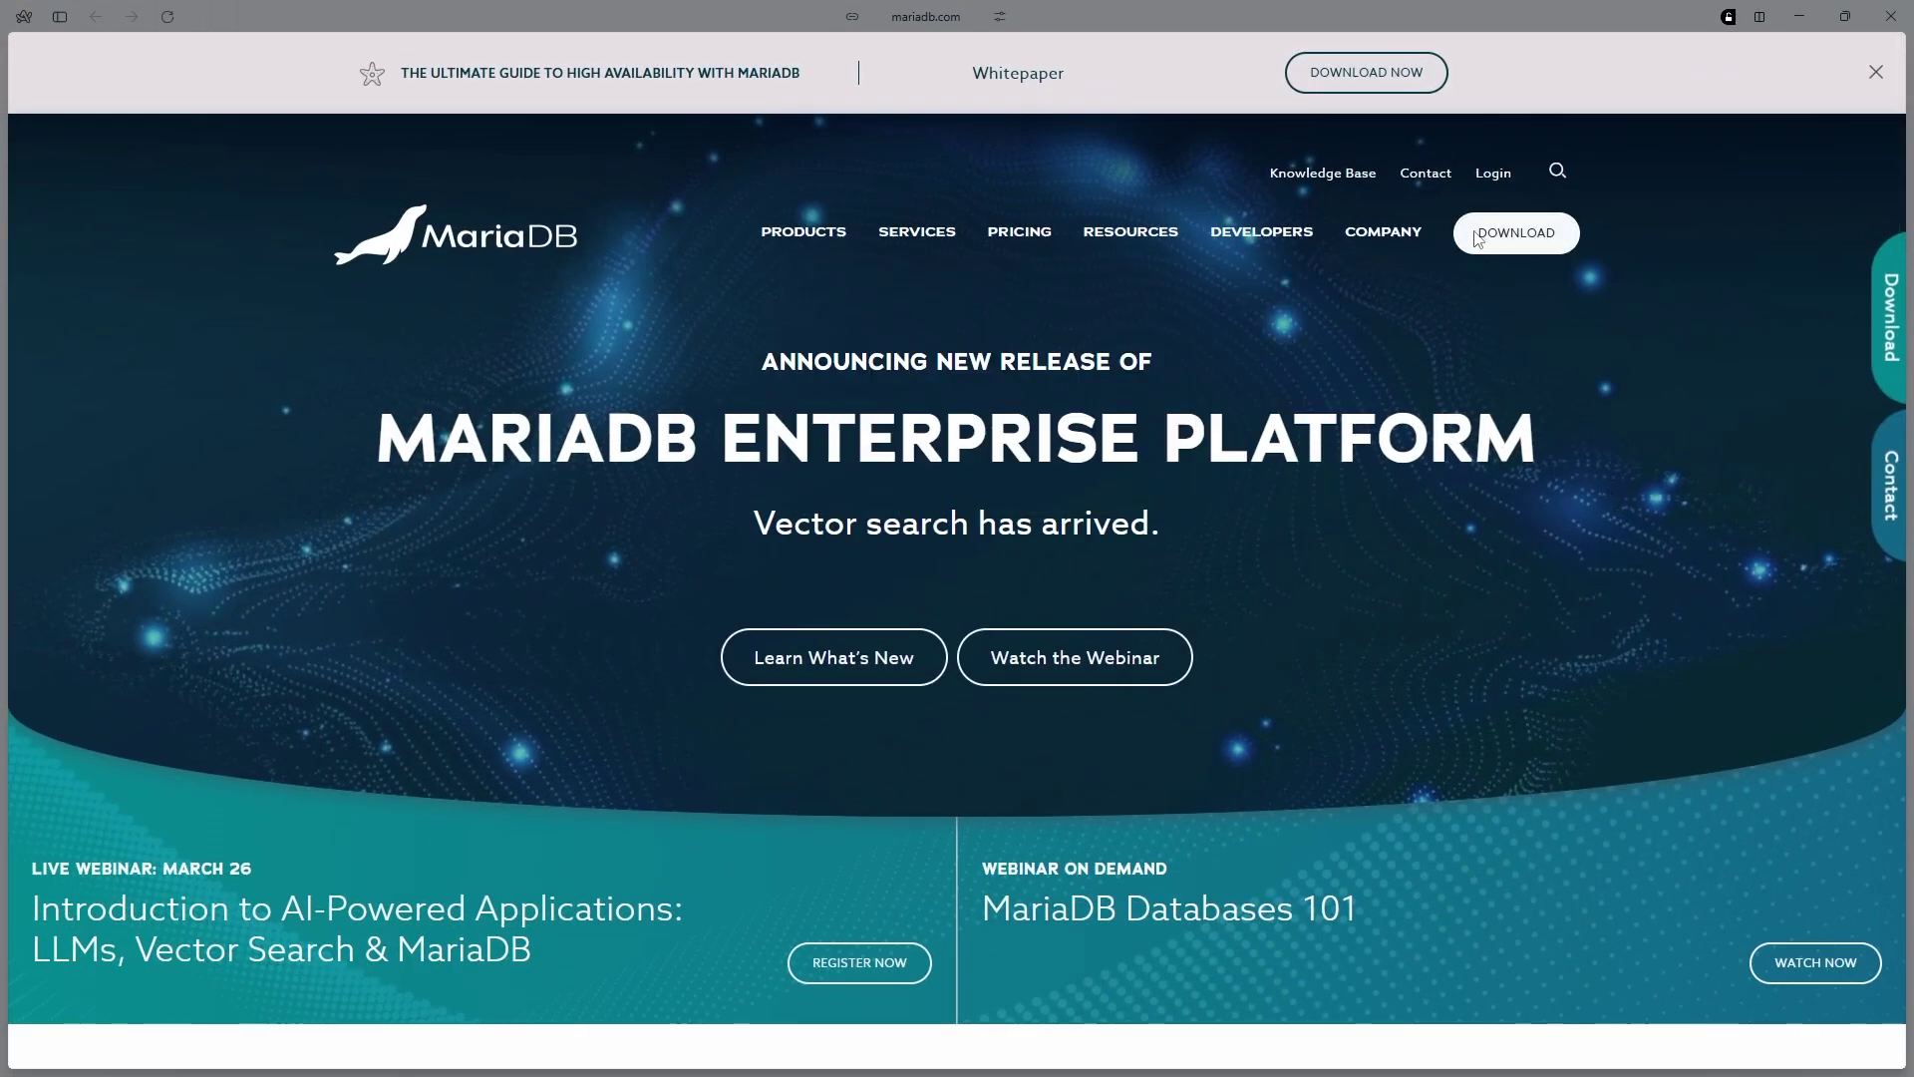
scroll(1318, 372, "down", 3)
scroll(1318, 372, "down", 2)
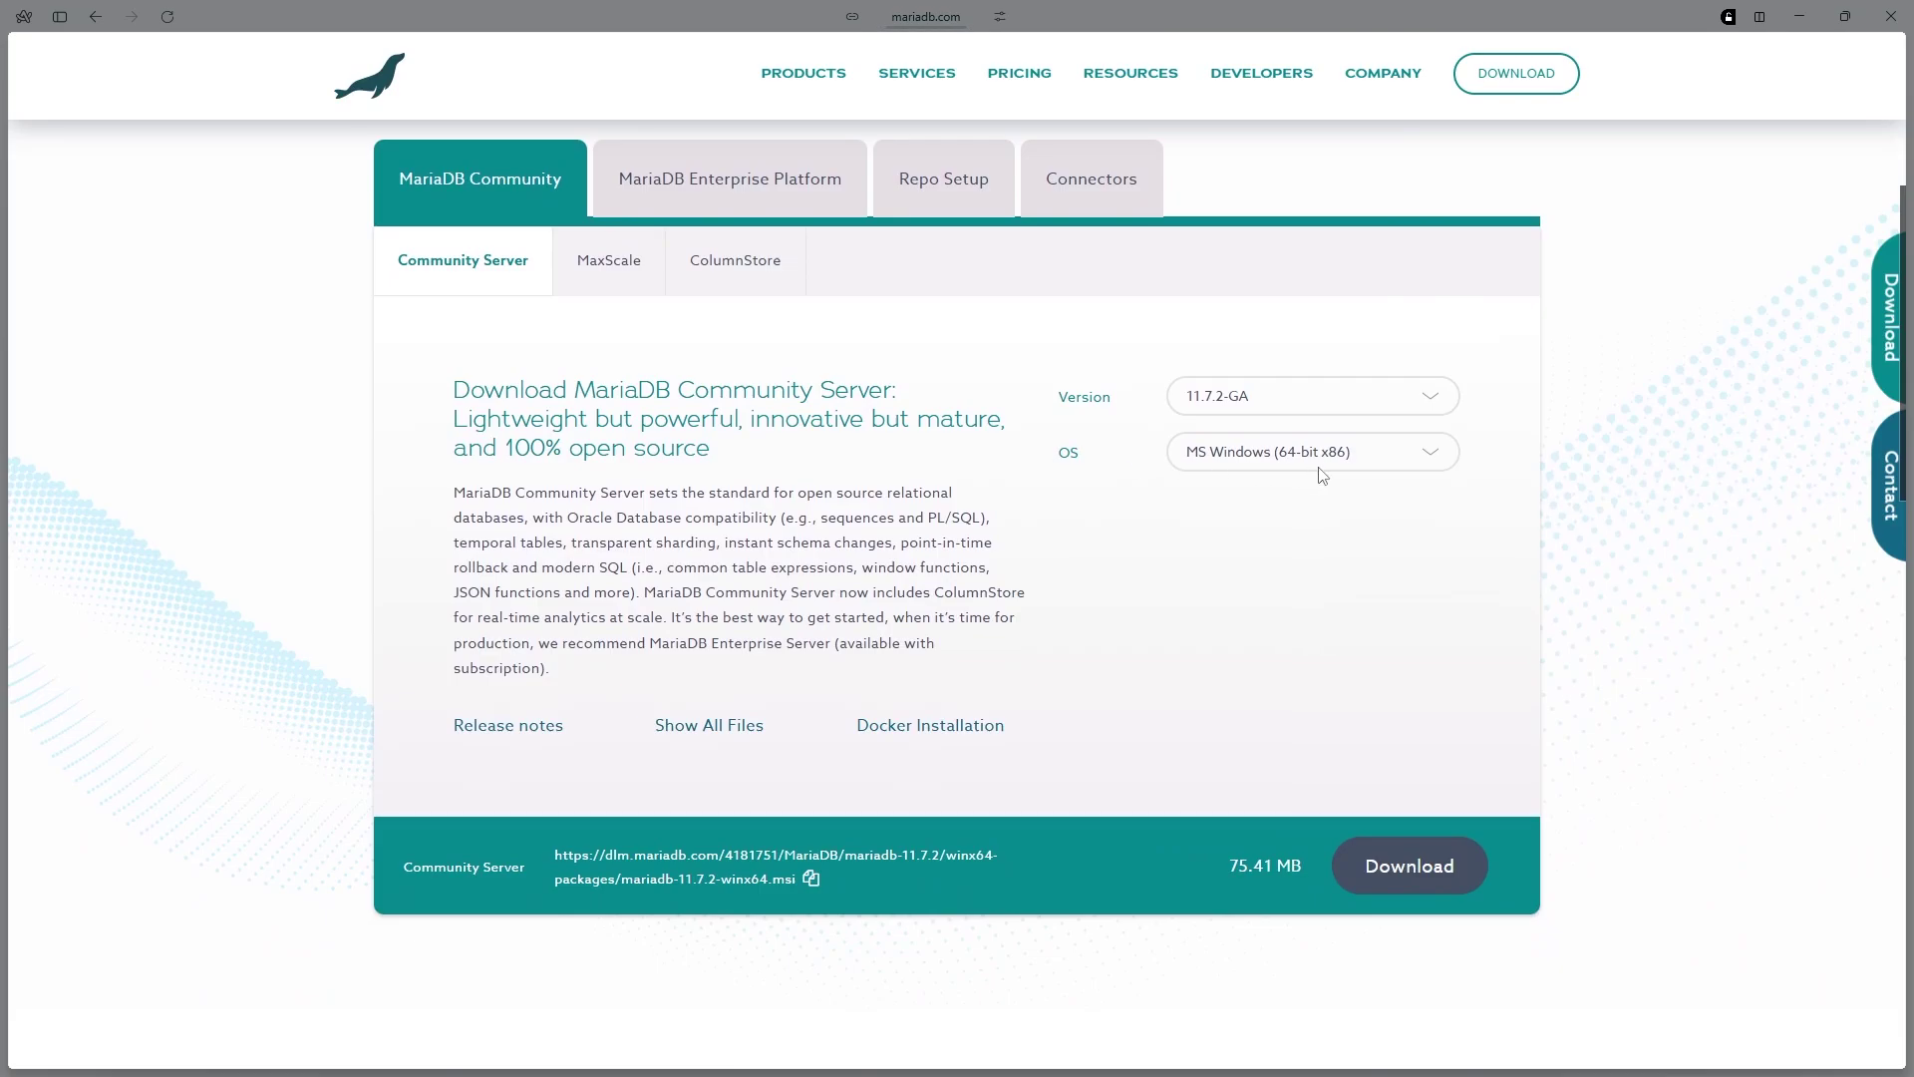
Keep Community Server version 11.7.2-GA for MS Windows, then switch to the HeidiSQL website
left_click(1211, 401)
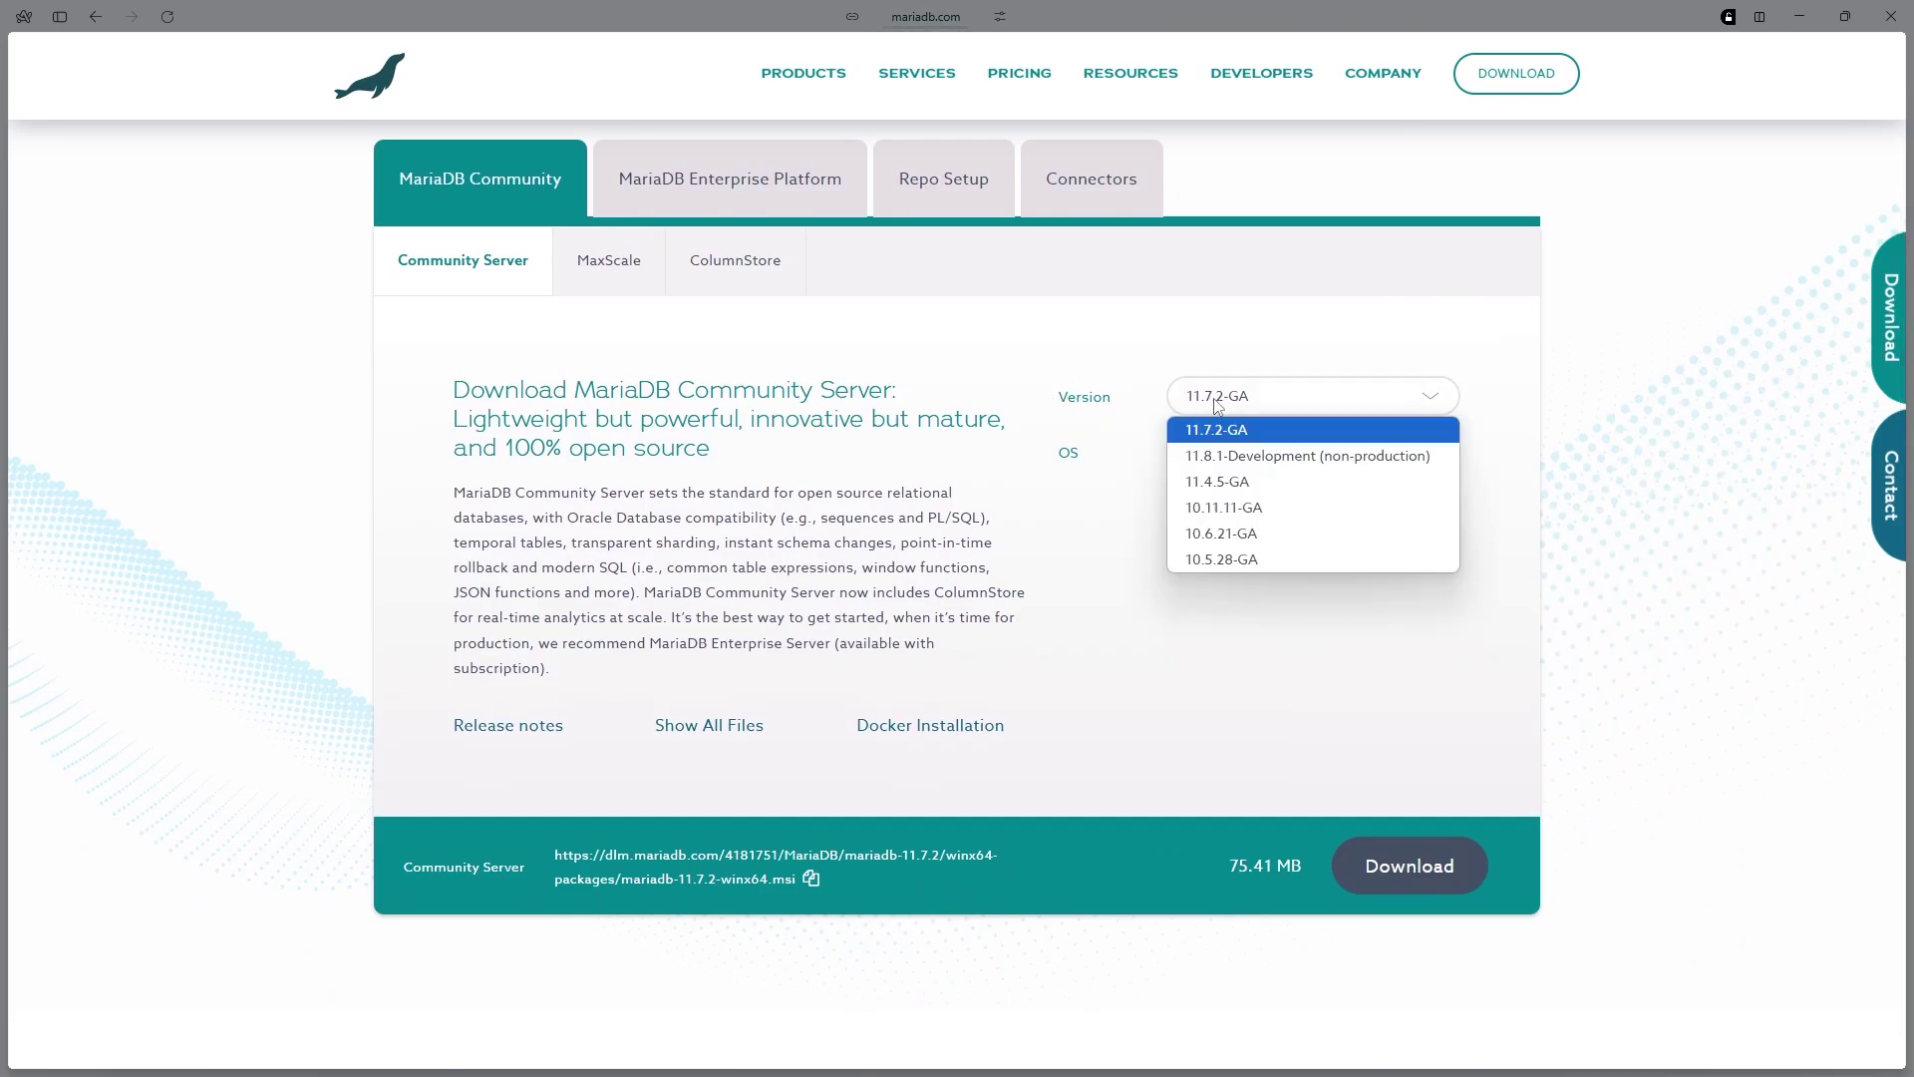
left_click(1246, 413)
scroll(1009, 374, "down", 3)
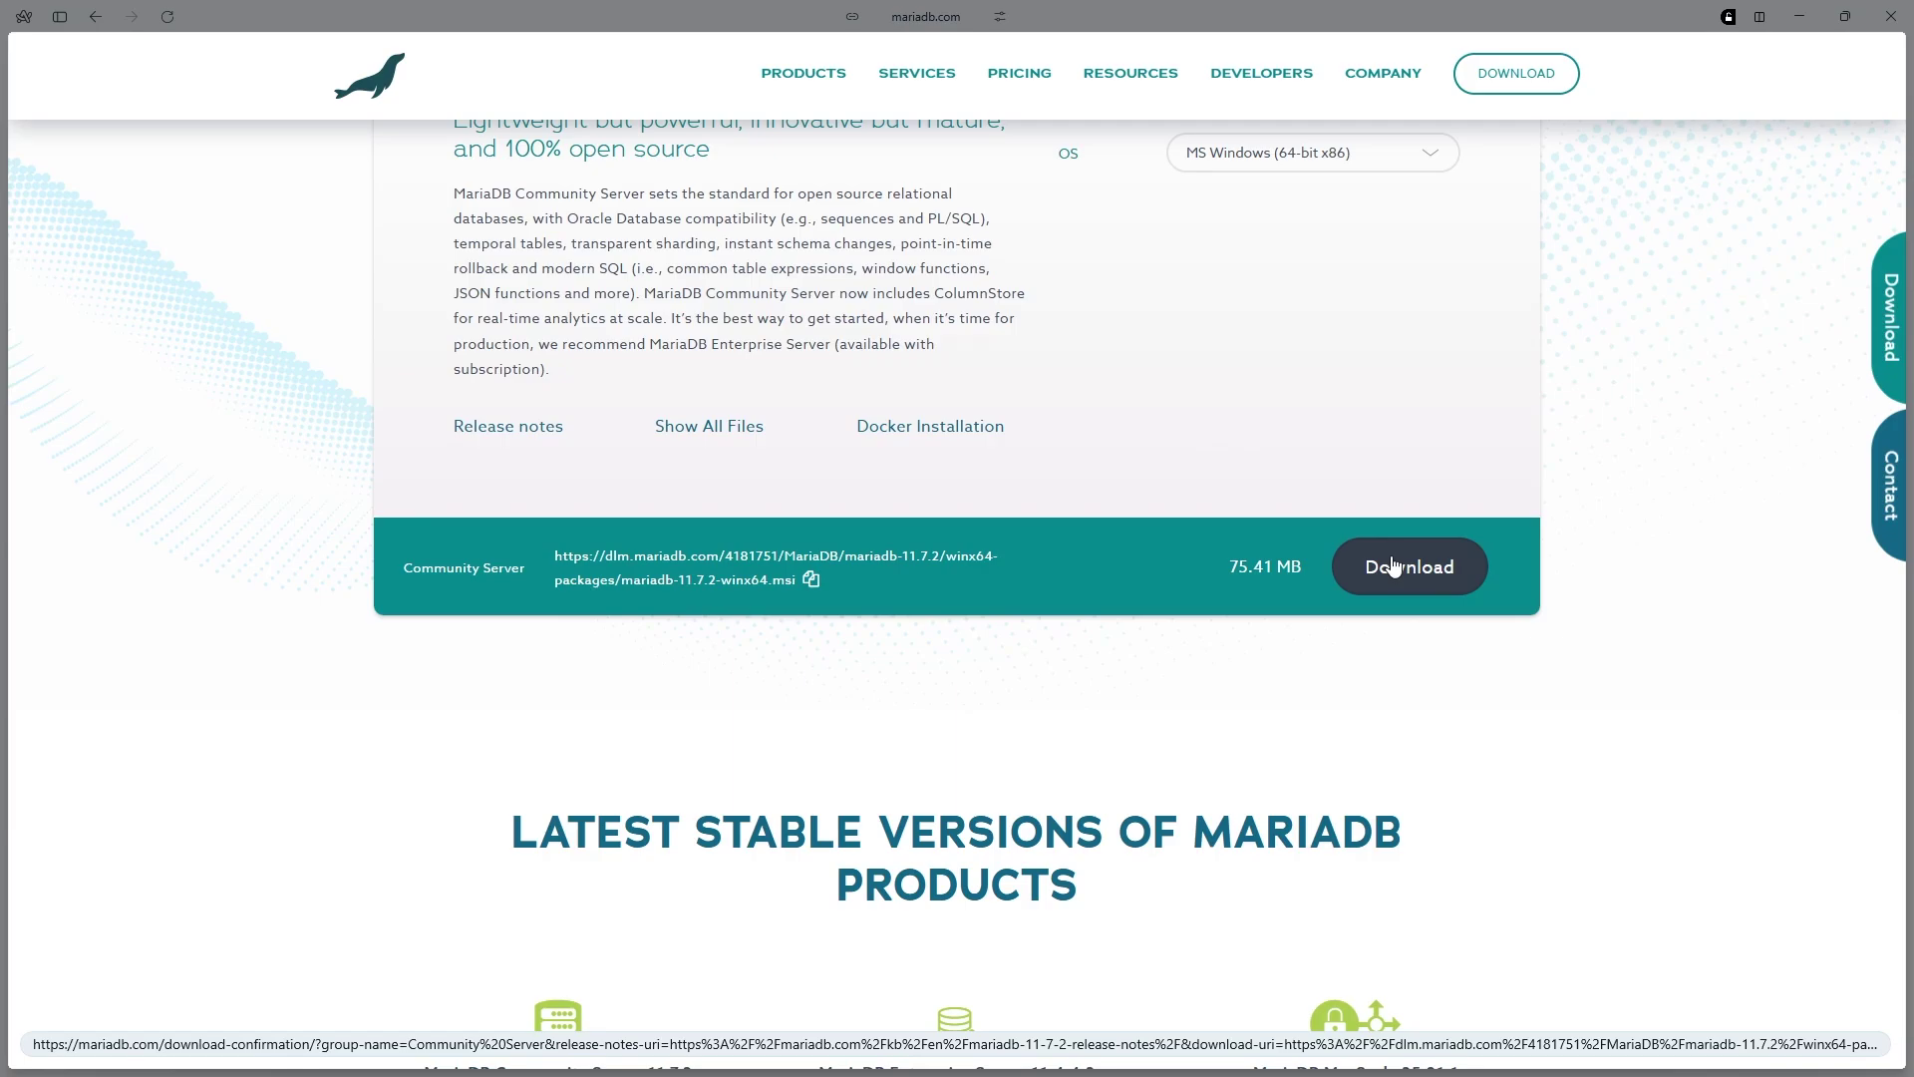
mouse_move(5, 468)
left_click(90, 439)
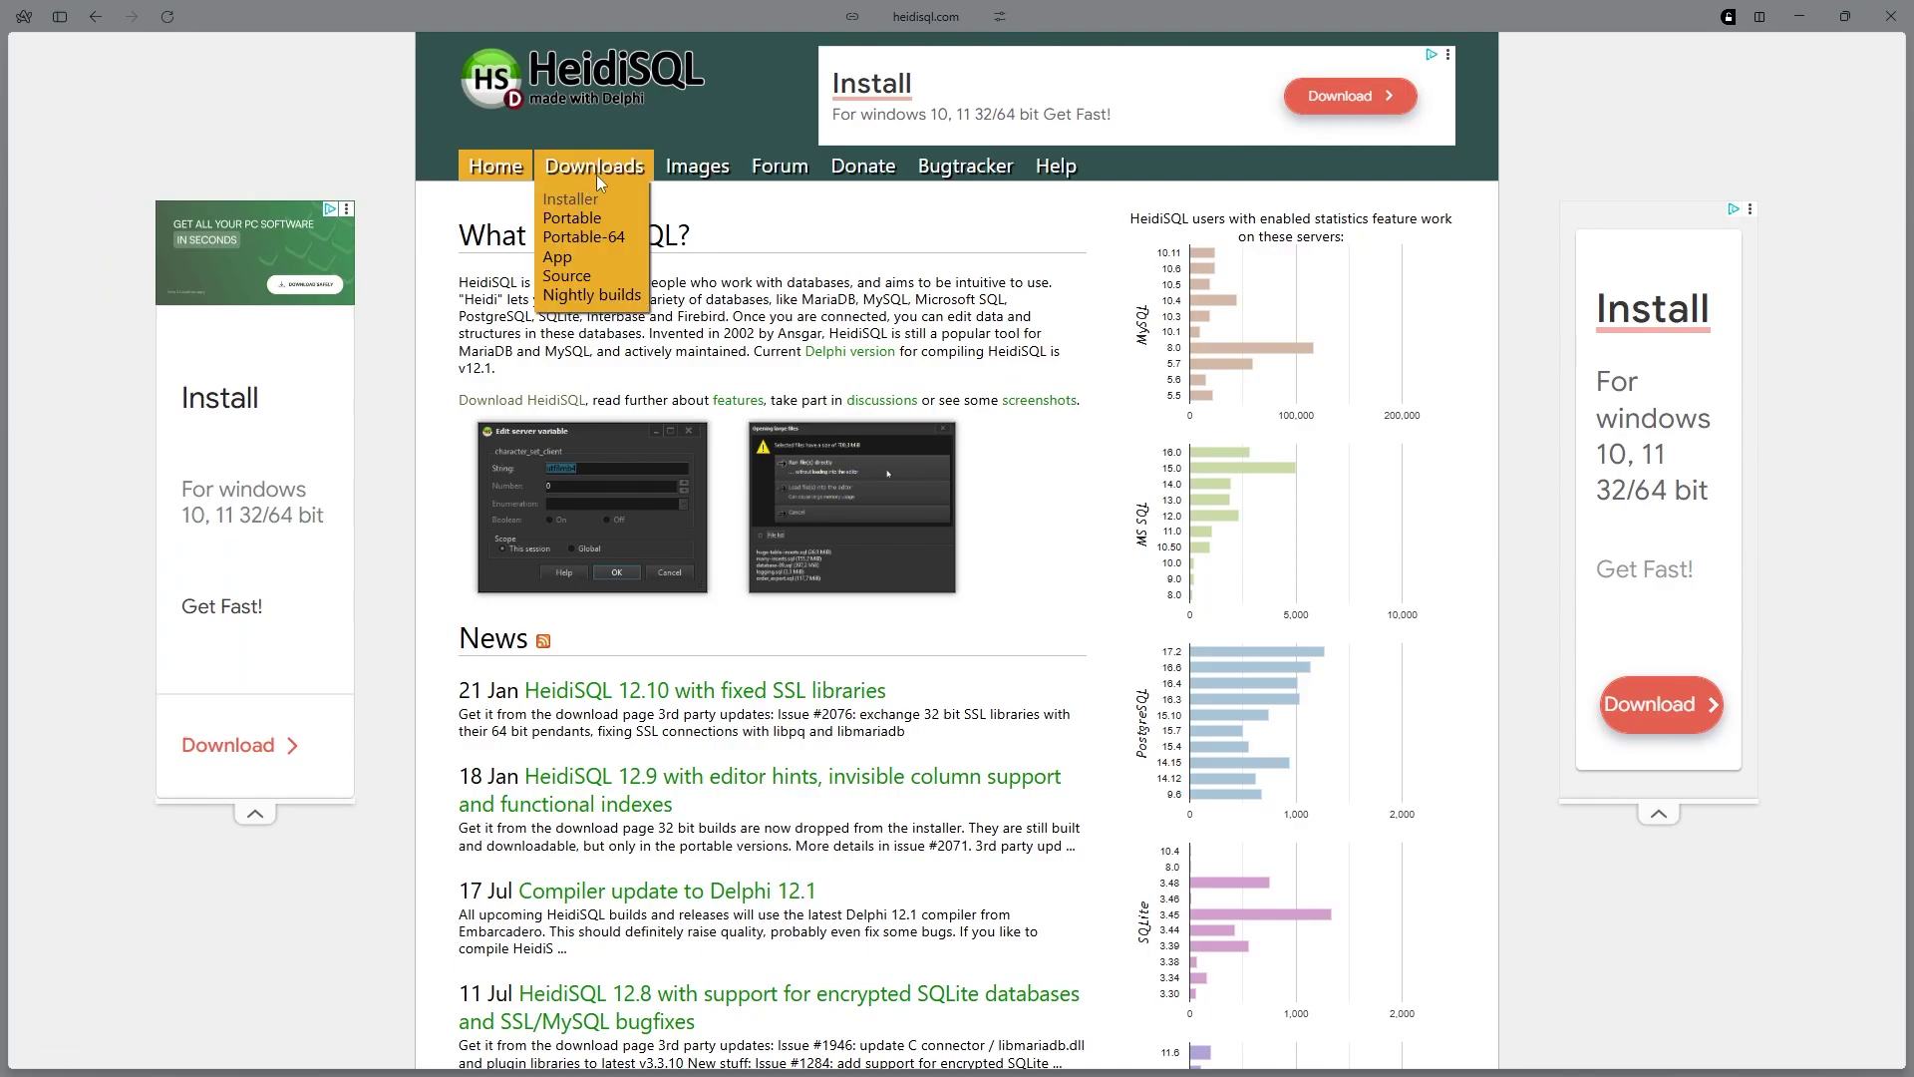
Open HeidiSQL's Download HeidiSQL 12.10 page, then switch to the FiveM website
left_click(596, 176)
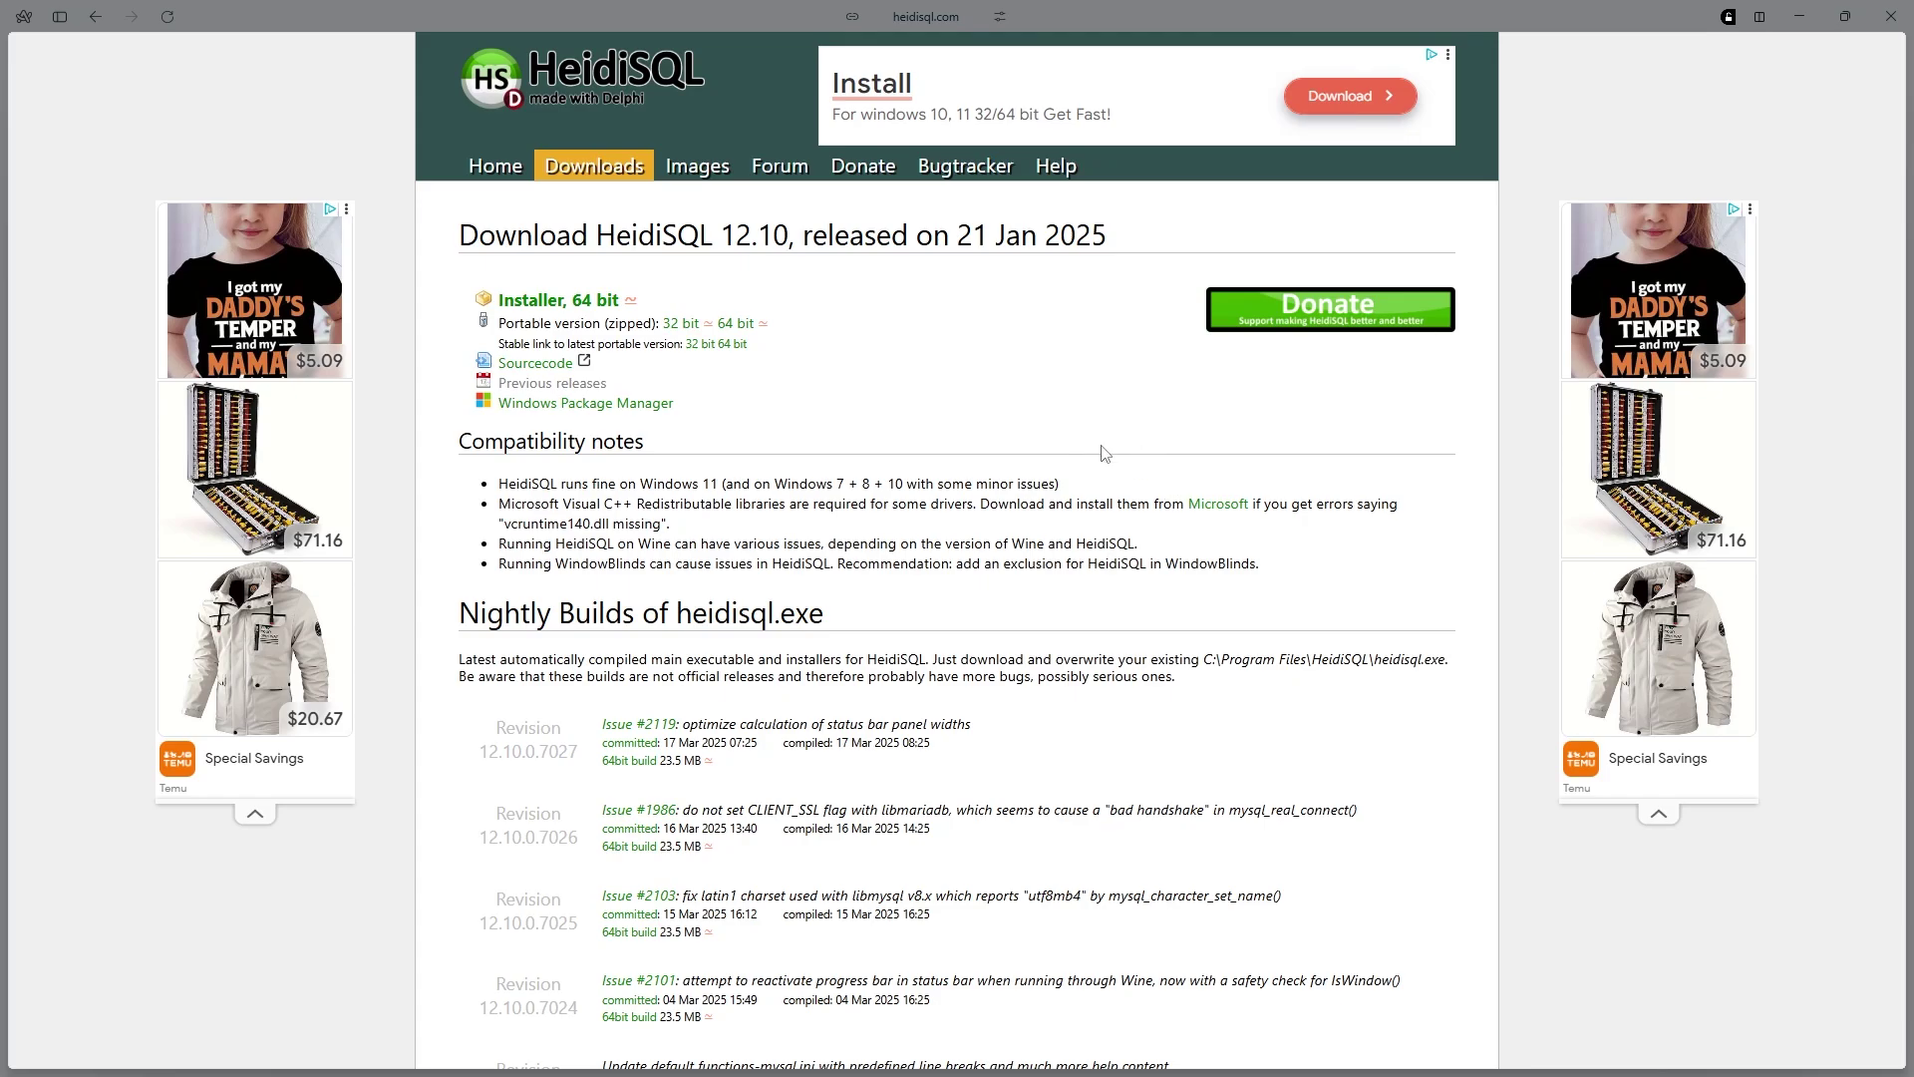
mouse_move(5, 294)
left_click(140, 521)
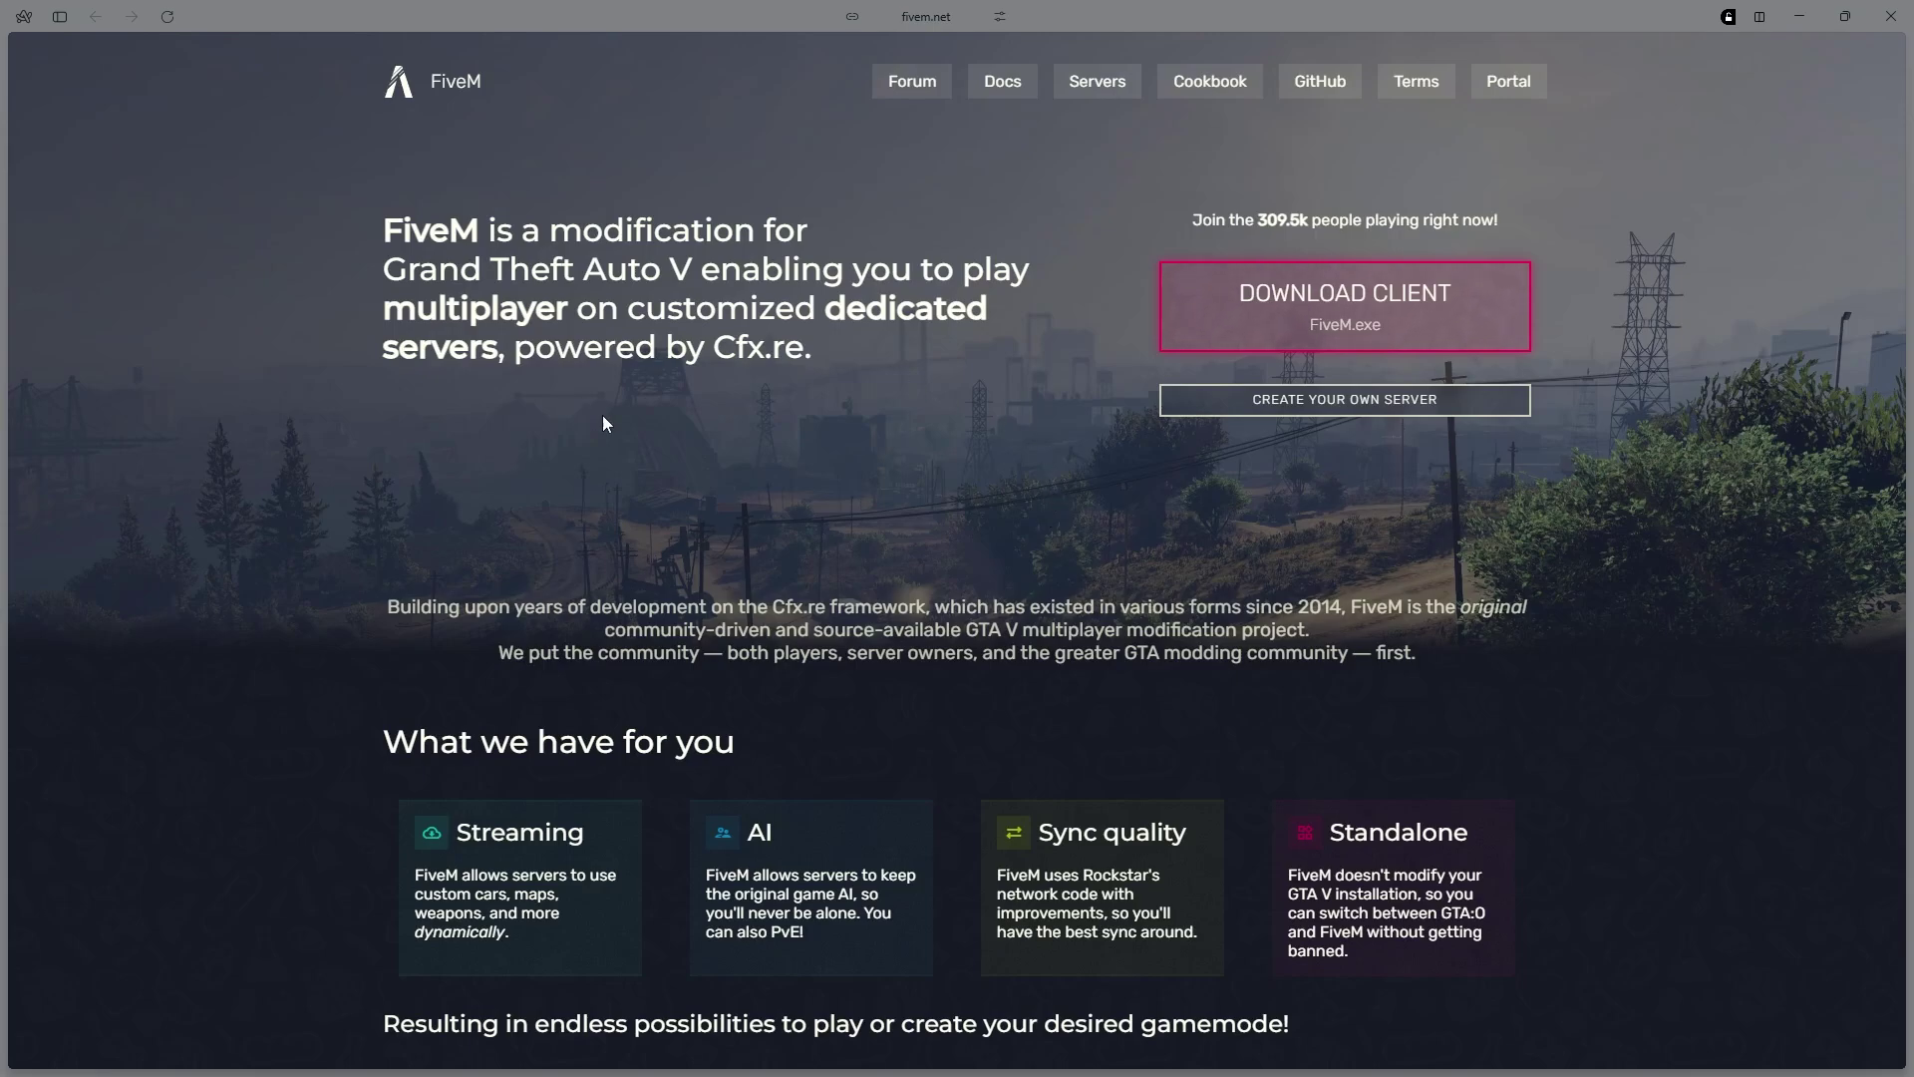
Follow FiveM's txAdmin hosting guide to the Windows build listing and download the recommended build as server (15).7z
left_click(1258, 399)
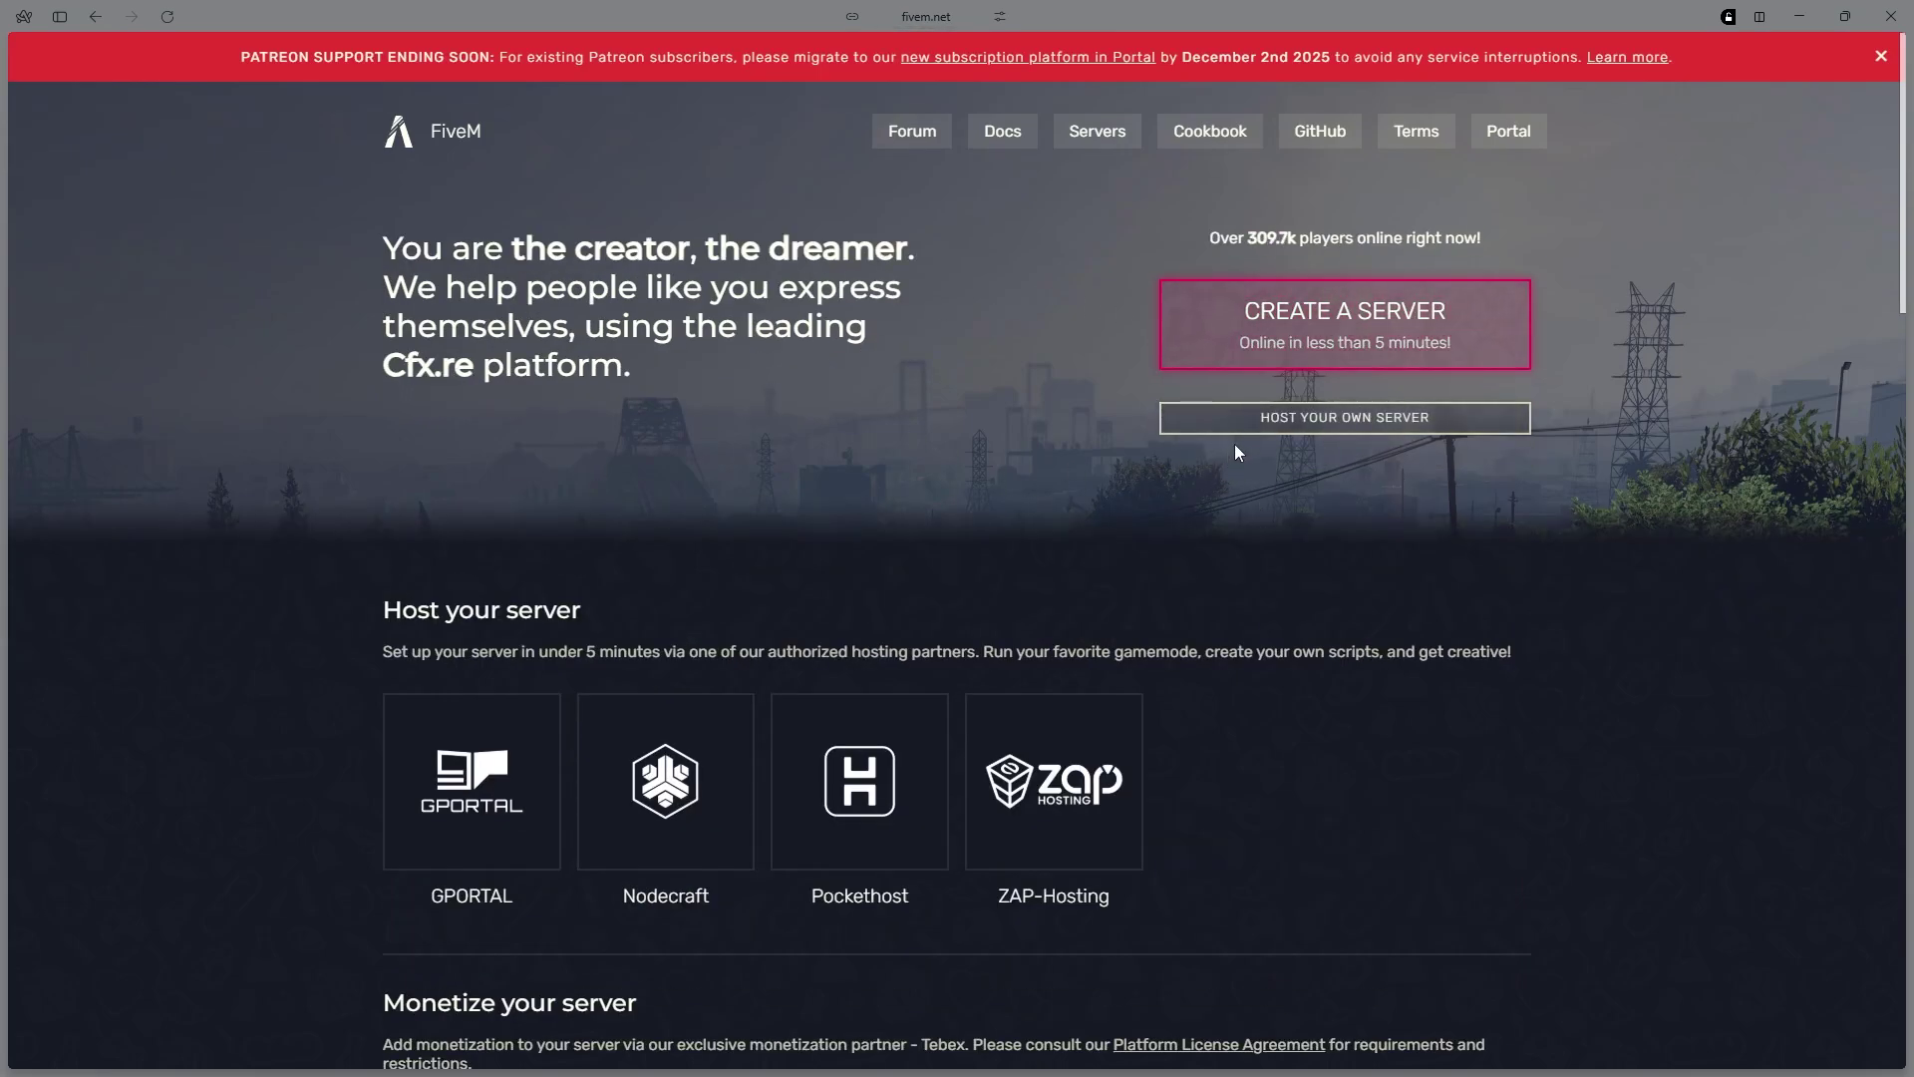
left_click(1236, 419)
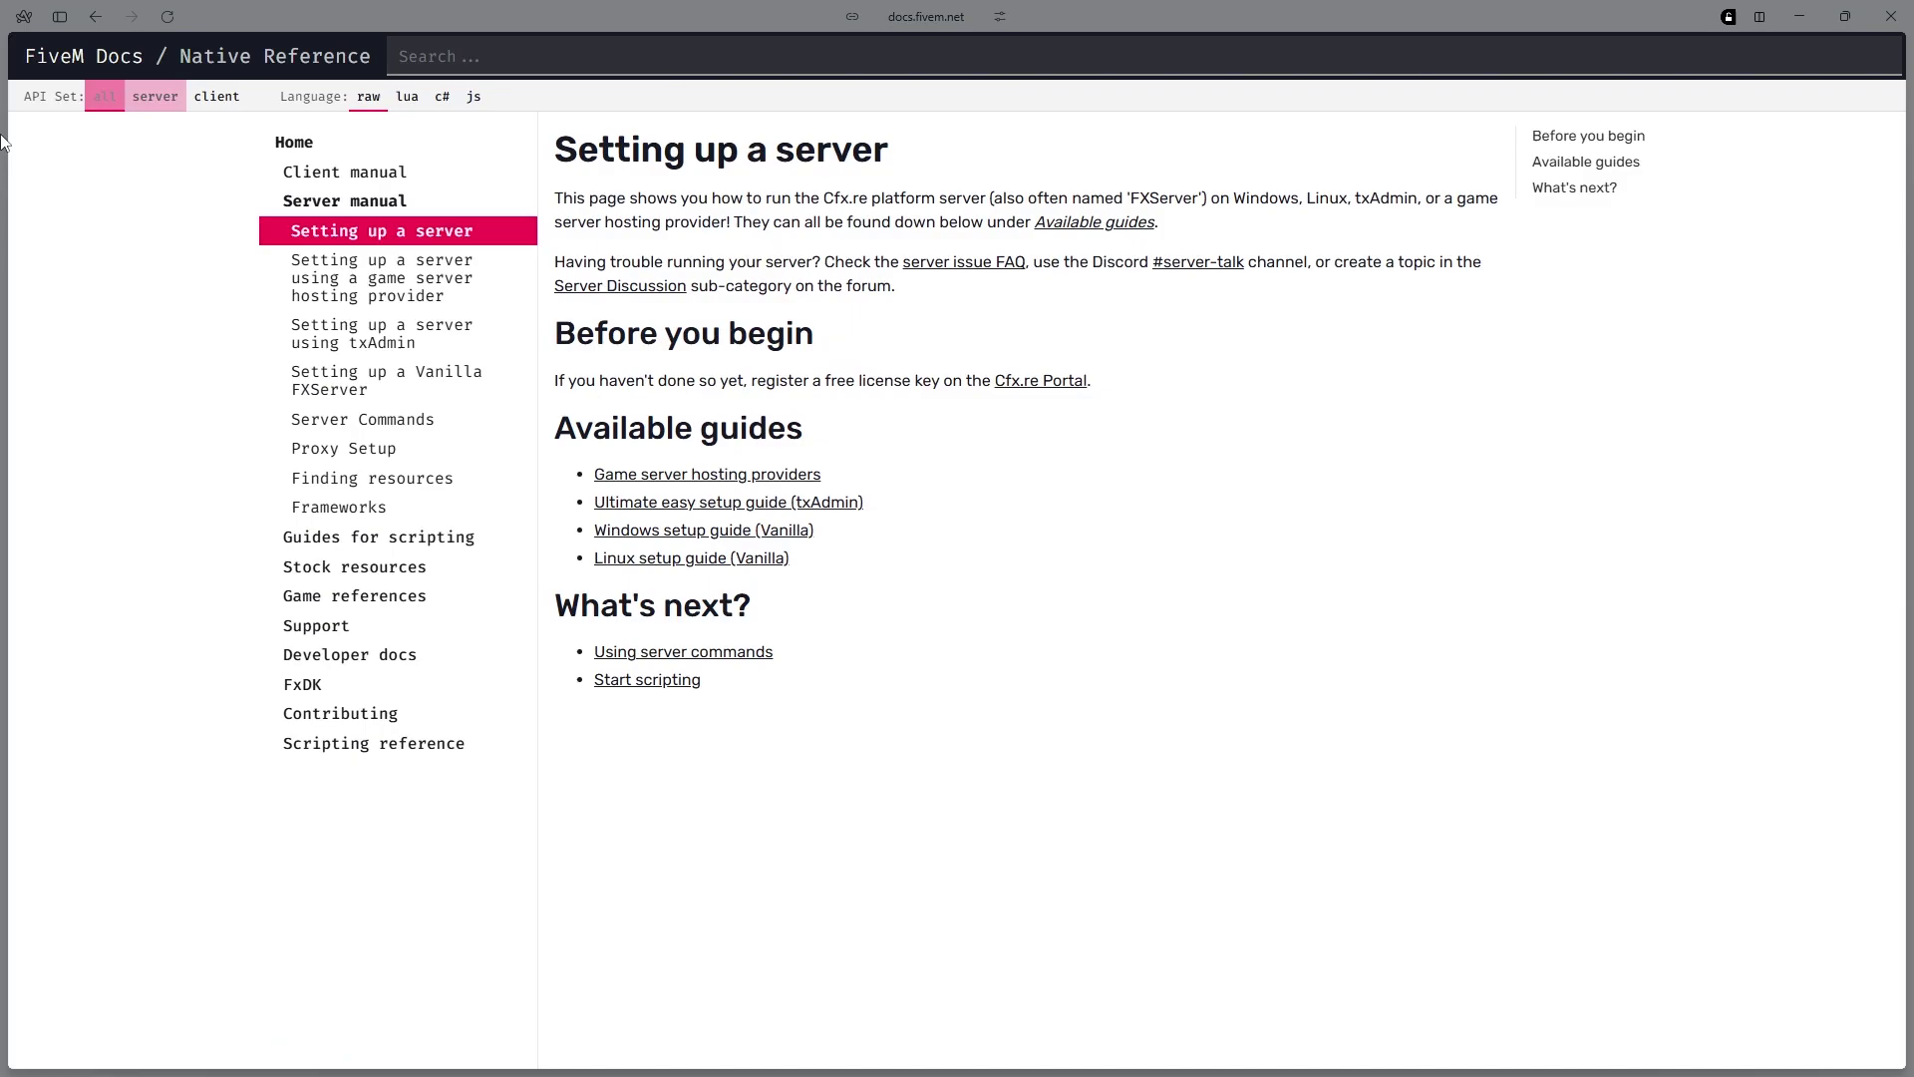
left_click(329, 344)
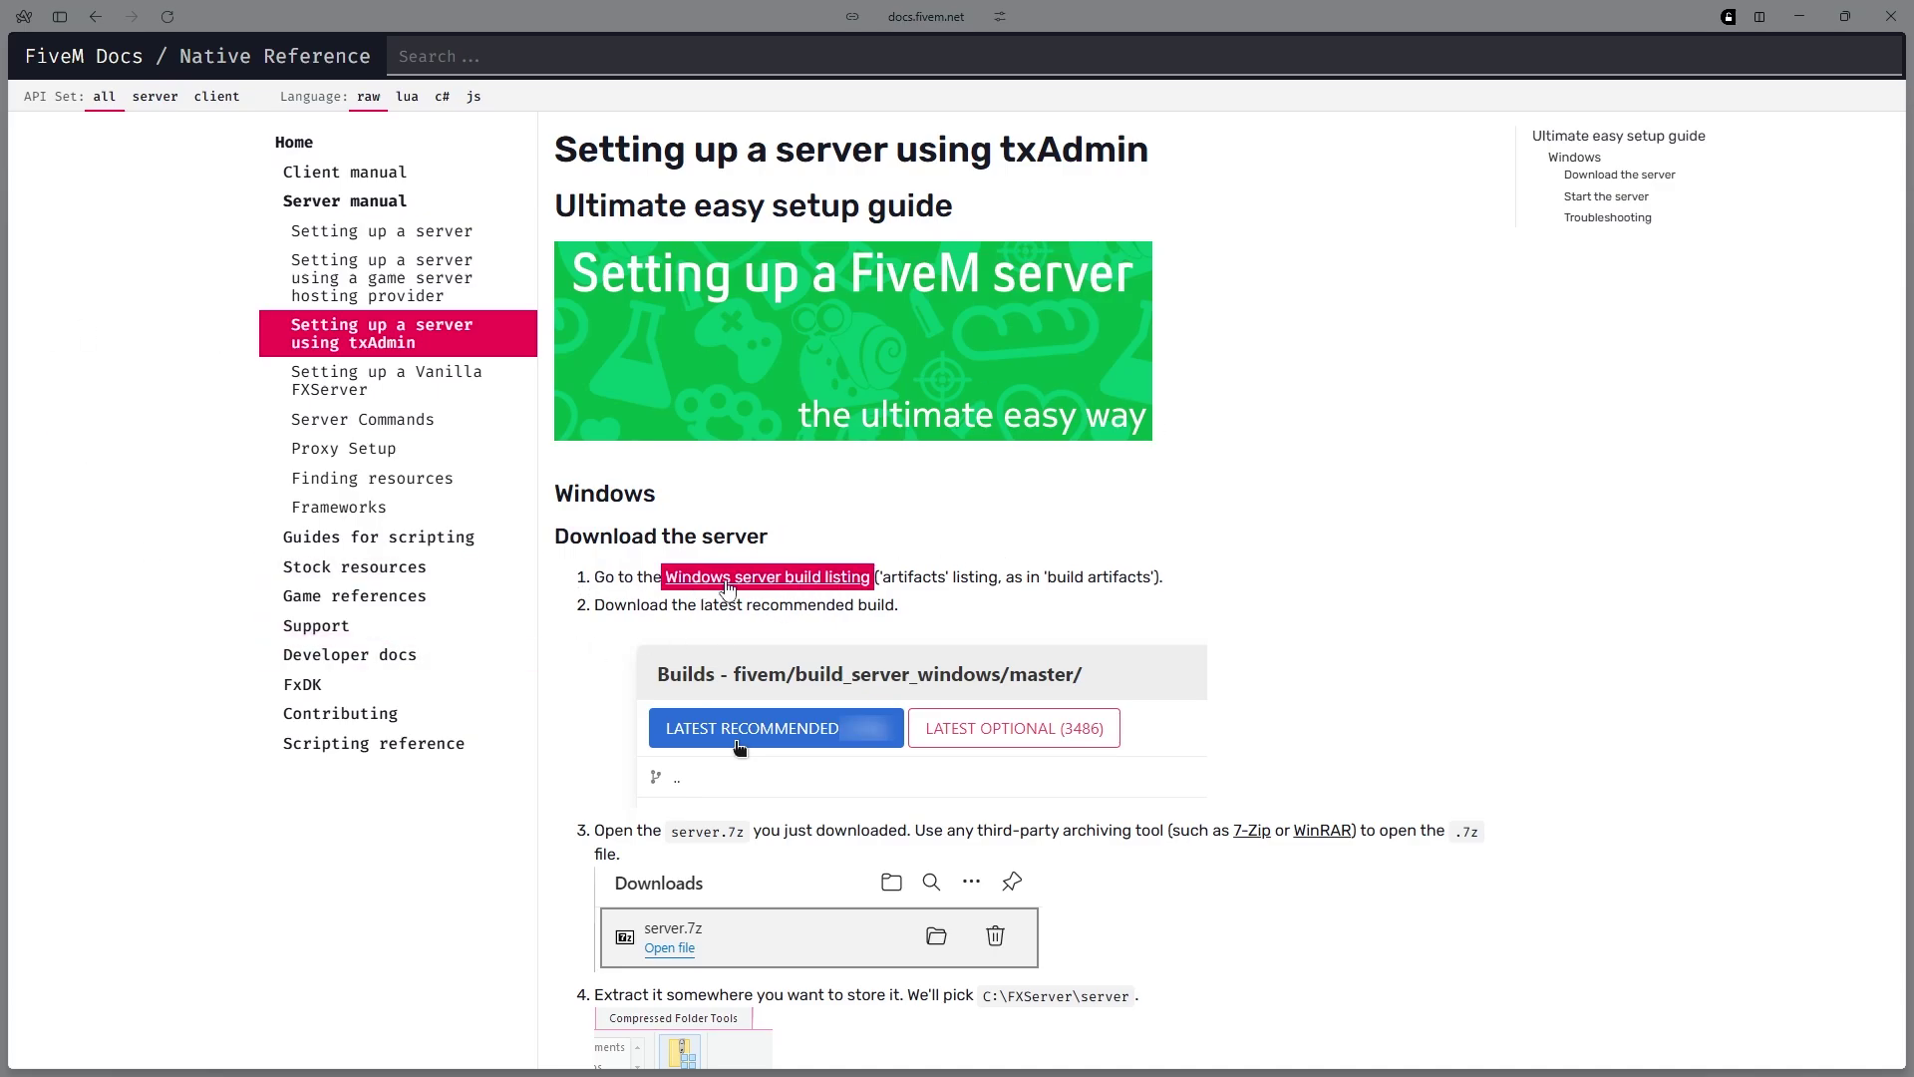
left_click(722, 583)
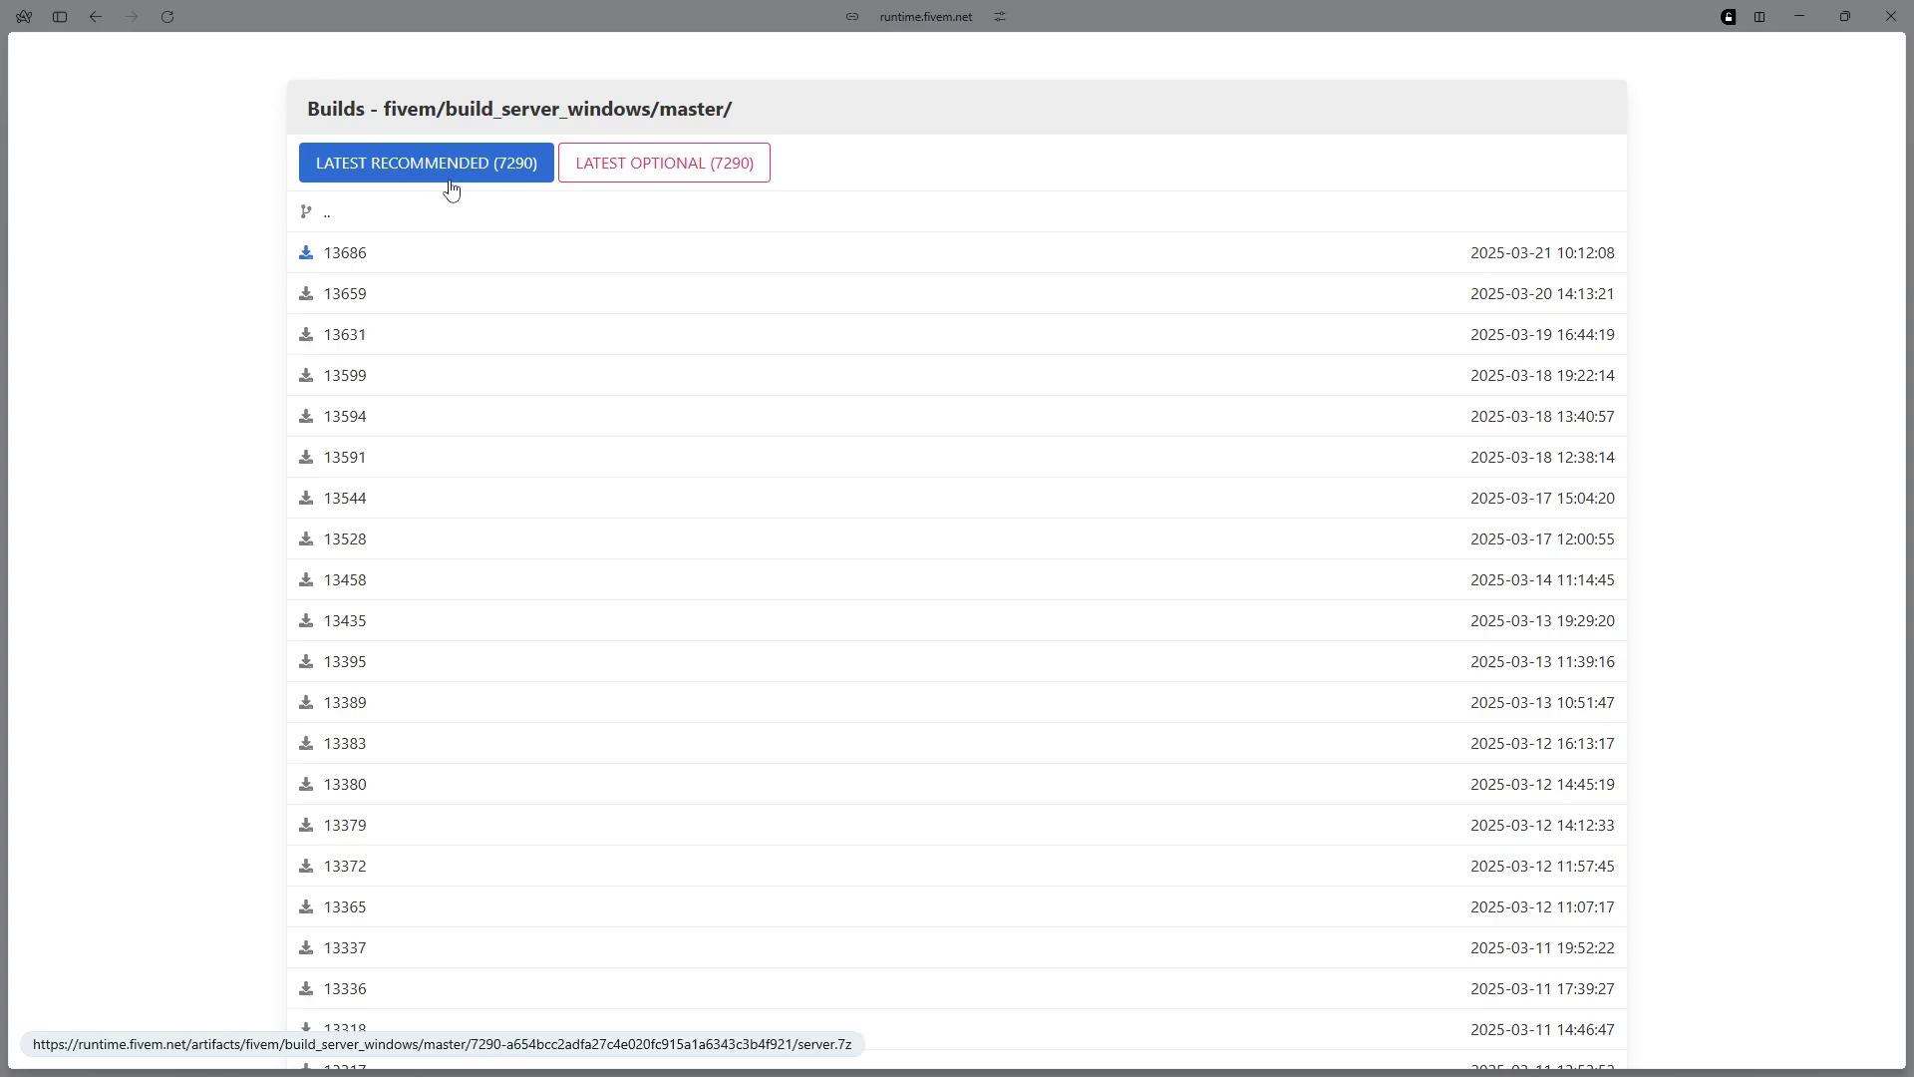
left_click(351, 268)
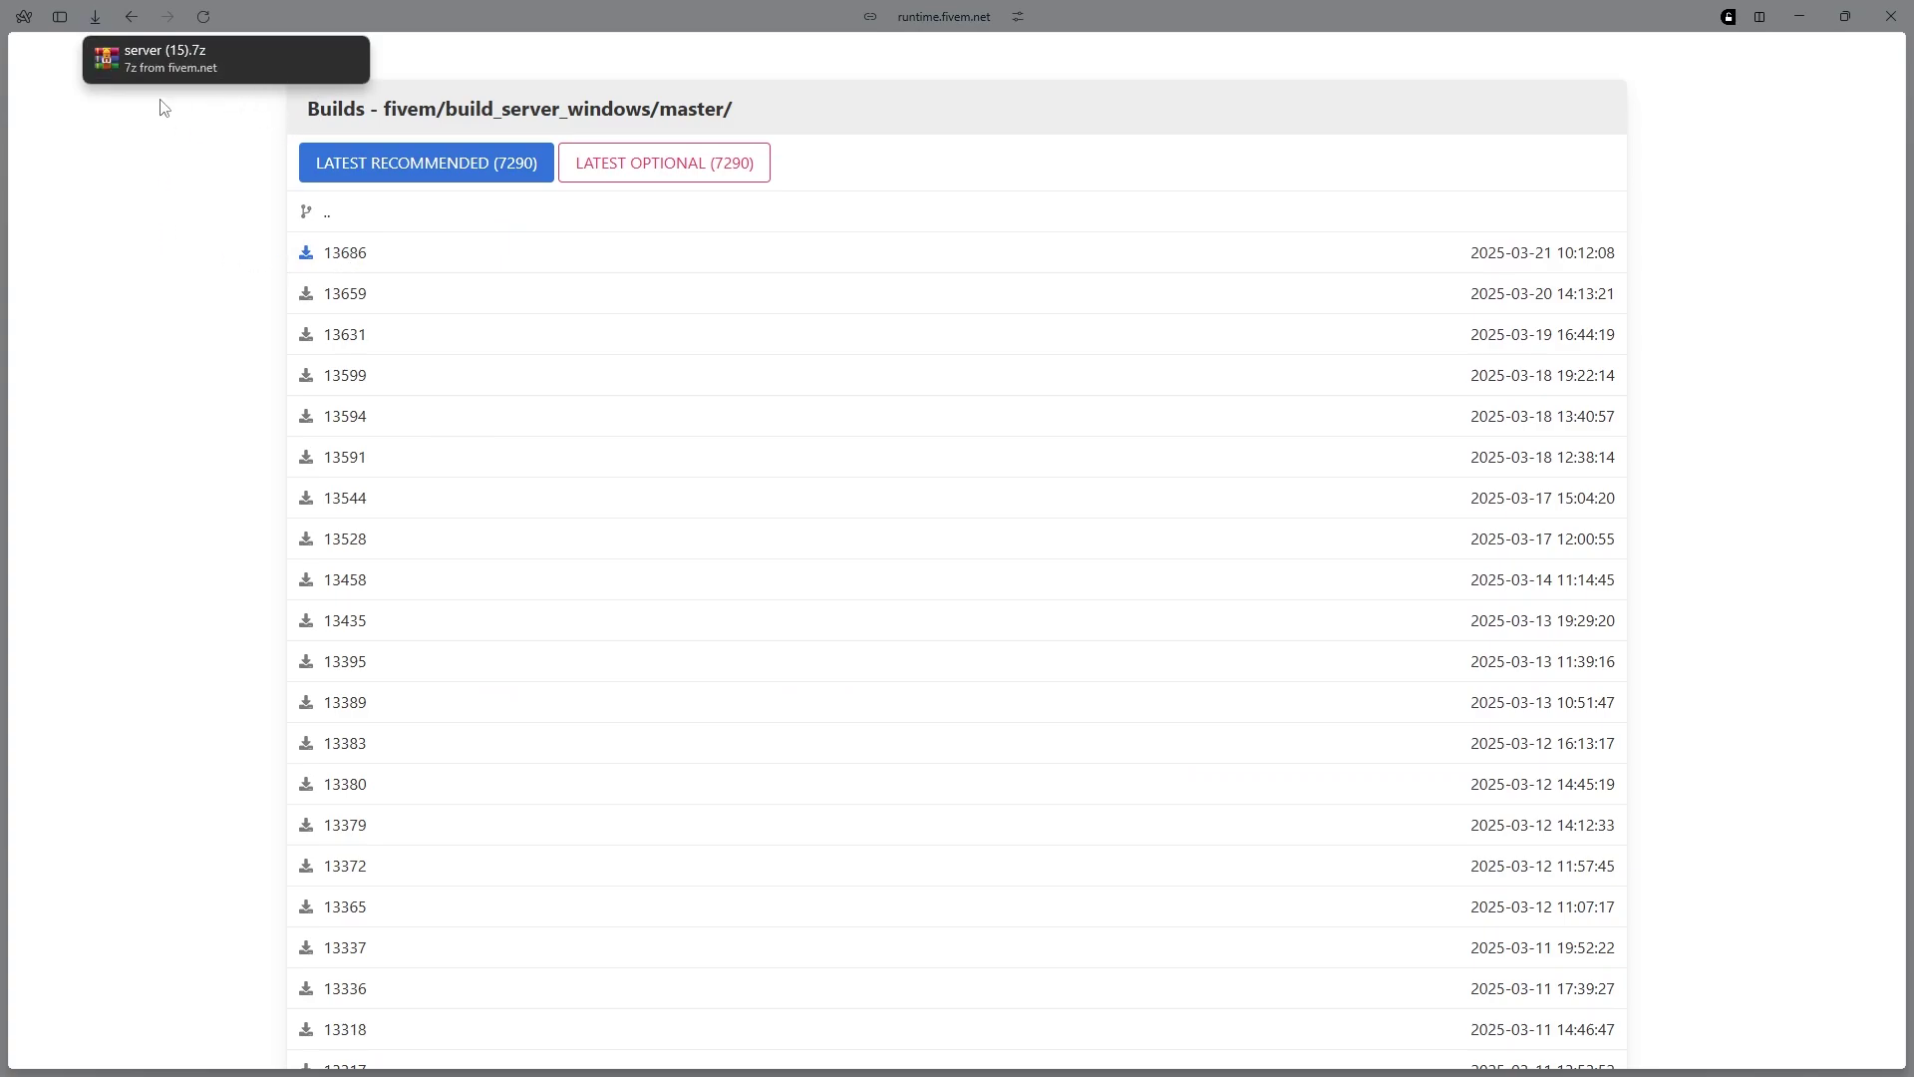
Create a FiveMESXServer folder on The Hive V2 (D:) drive
left_click(966, 1067)
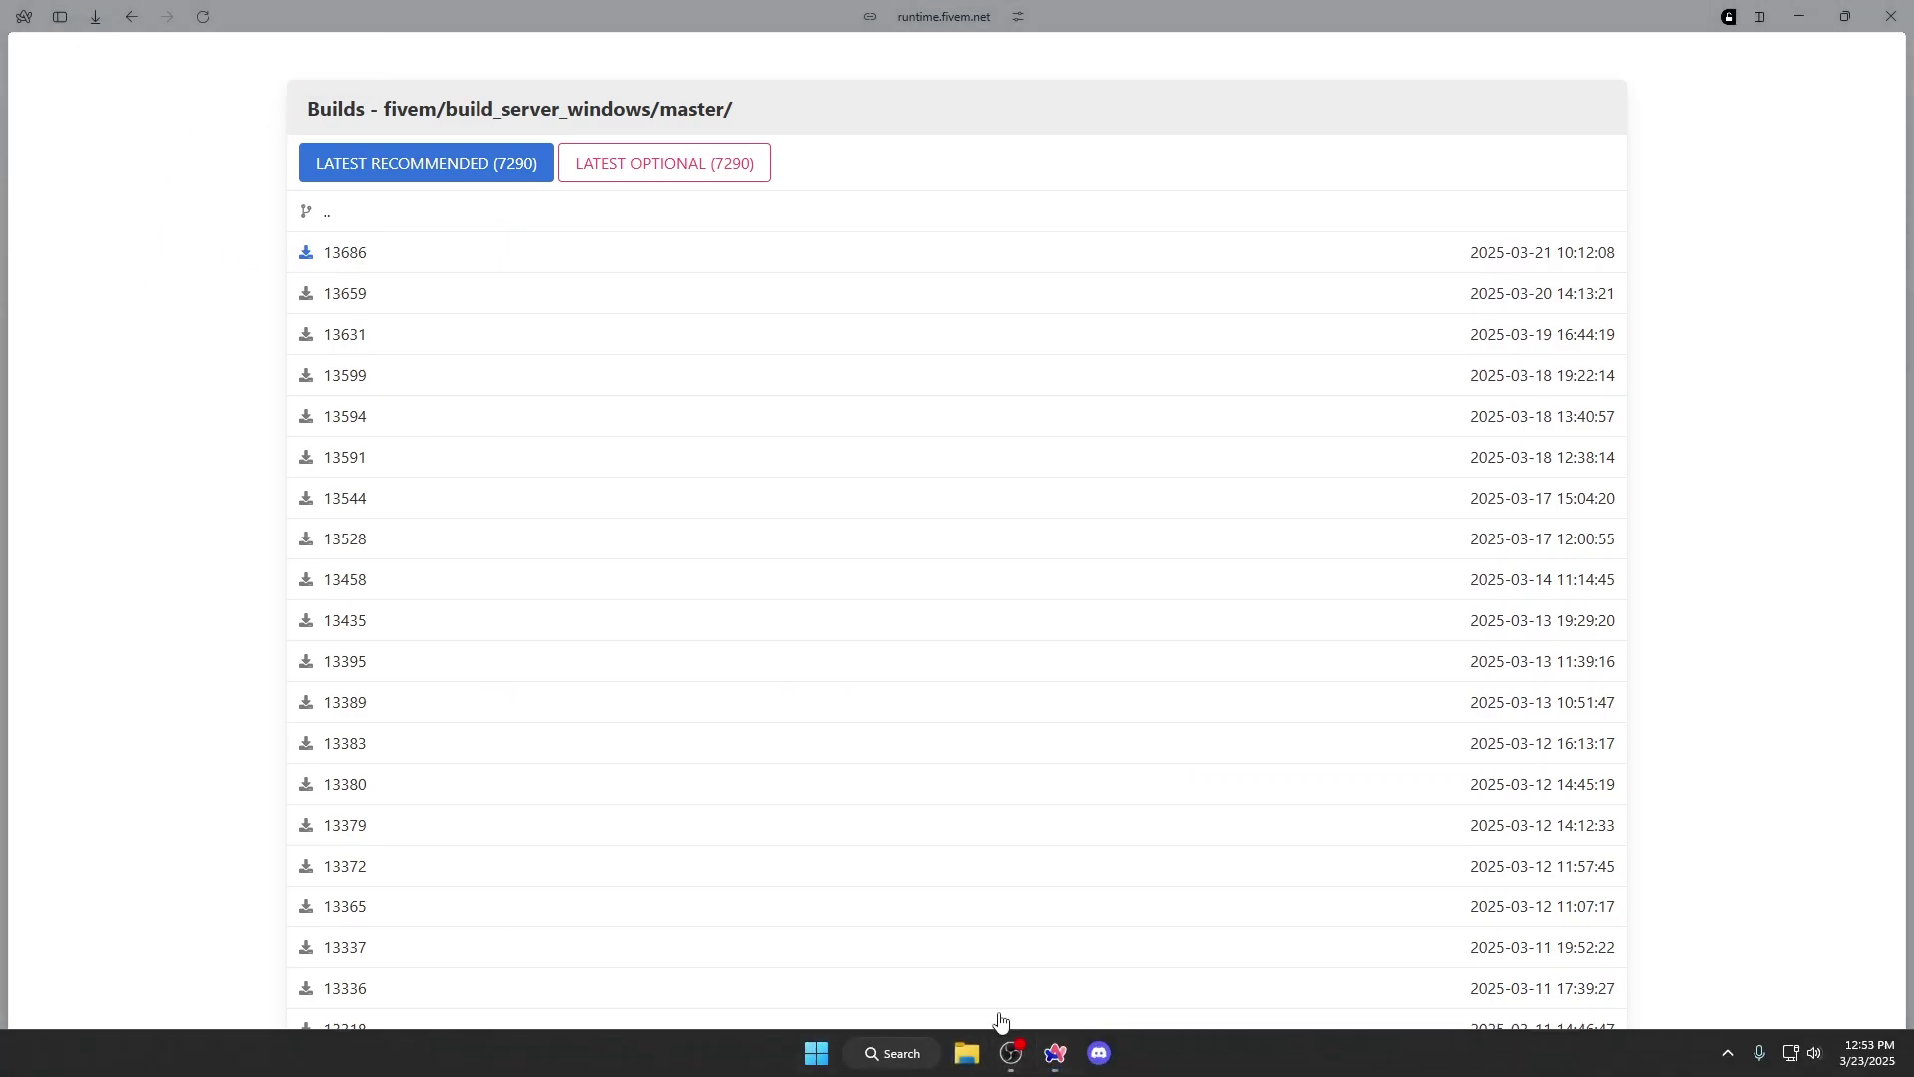
left_click(128, 661)
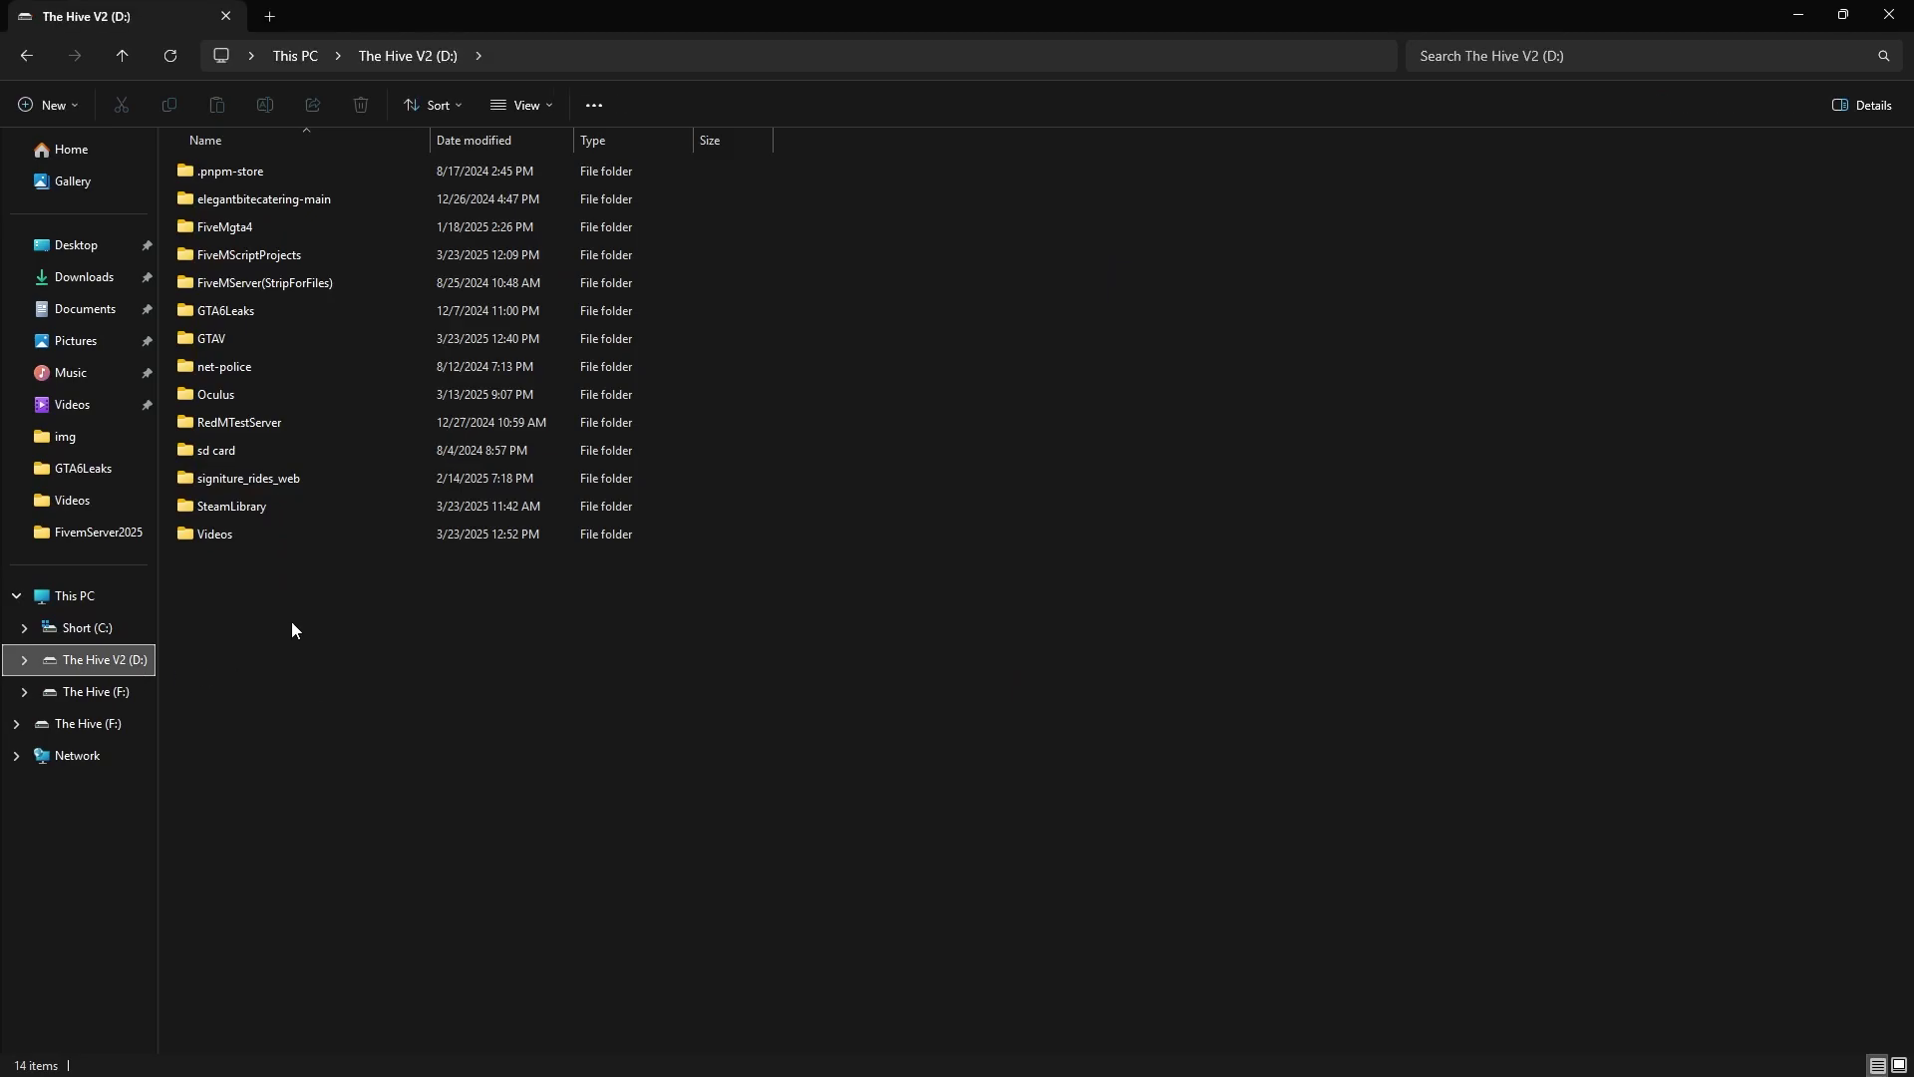
right_click(320, 581)
mouse_move(395, 745)
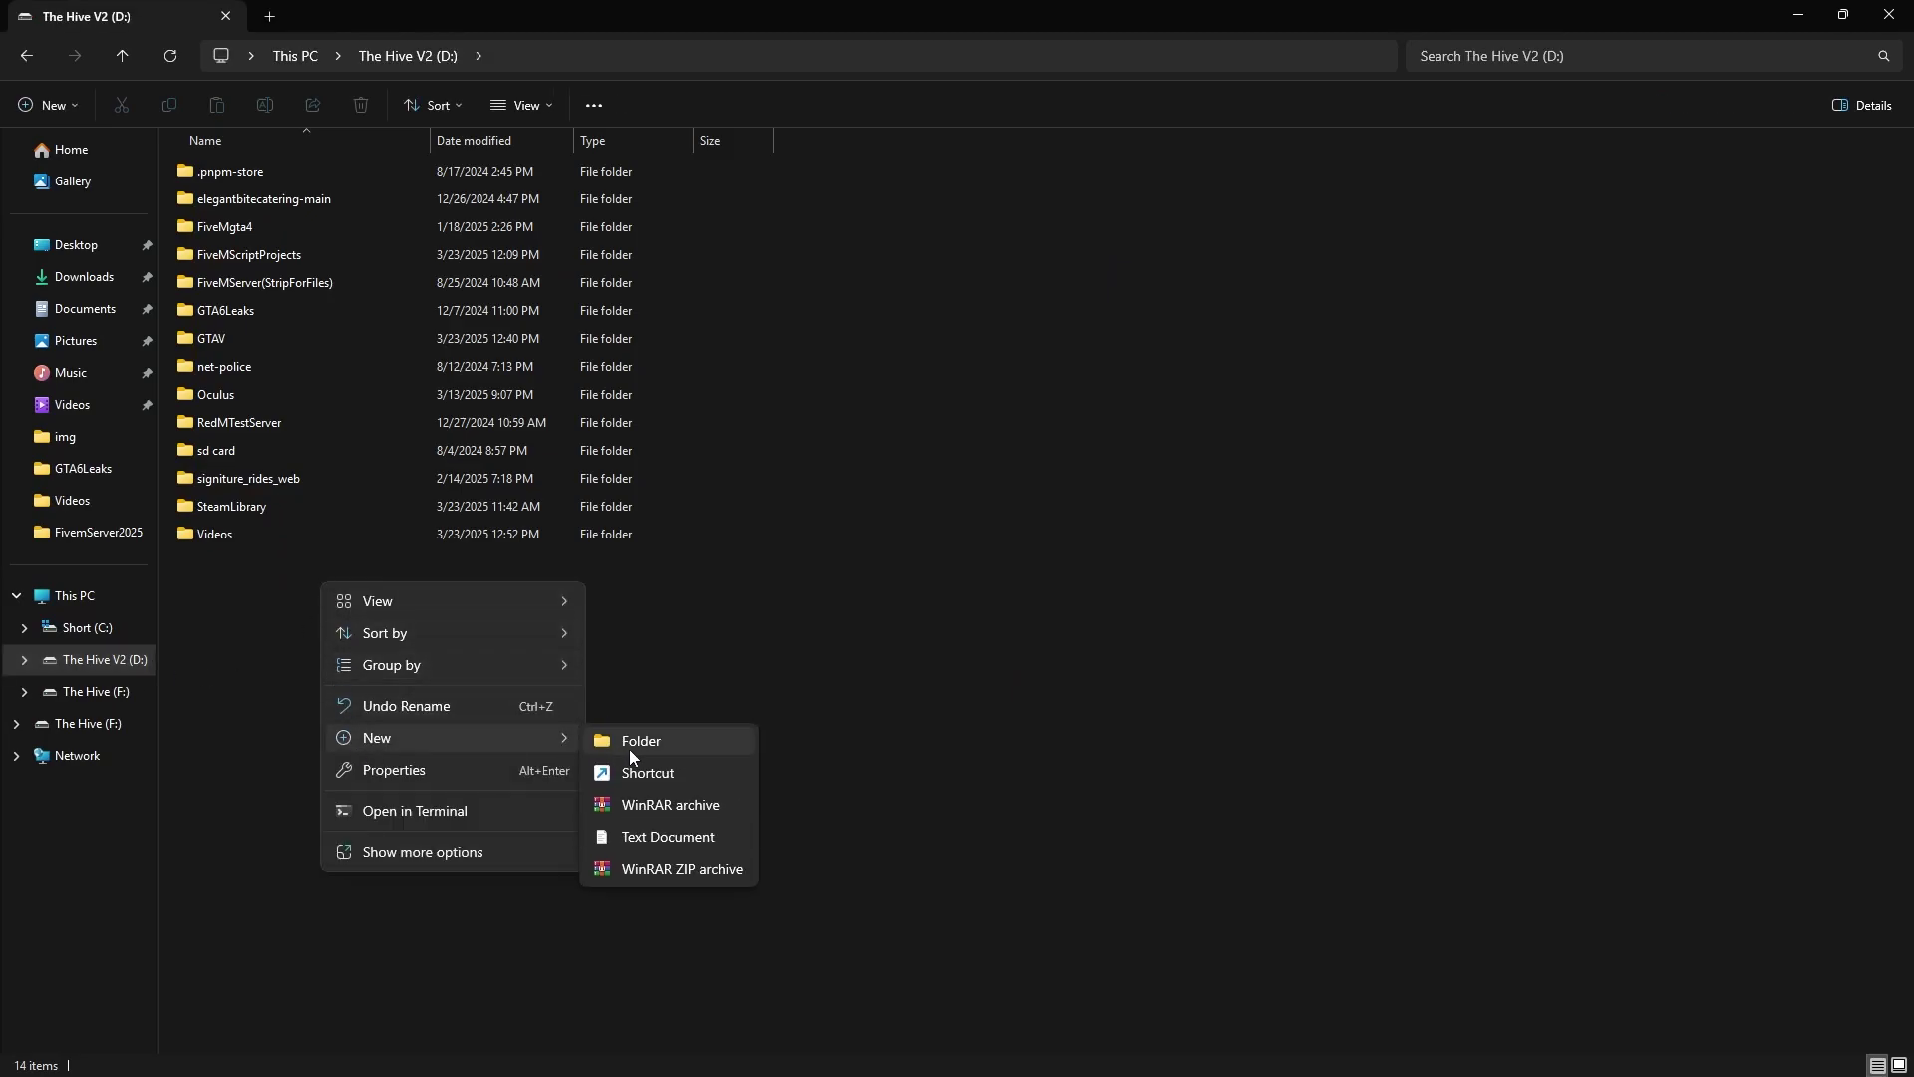
left_click(600, 726)
type("F")
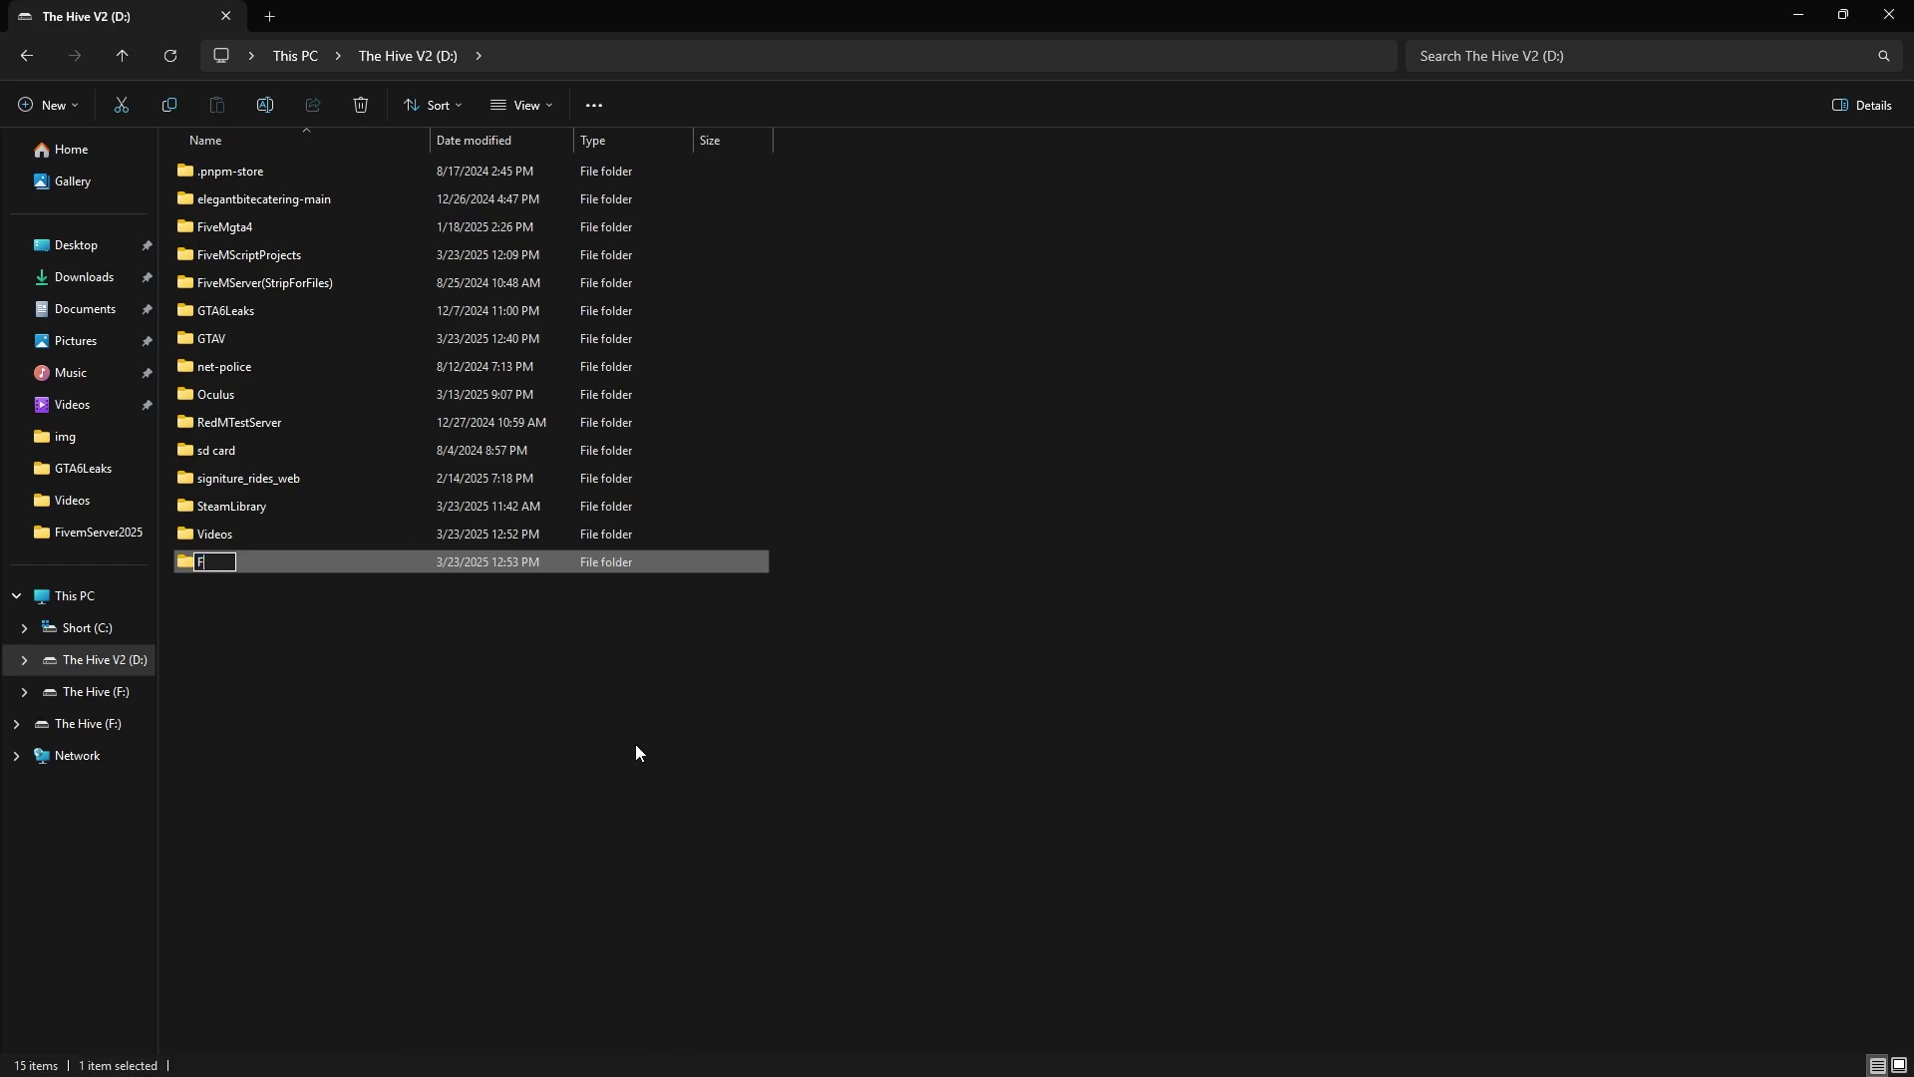
type("iveMESXServer")
key("Return")
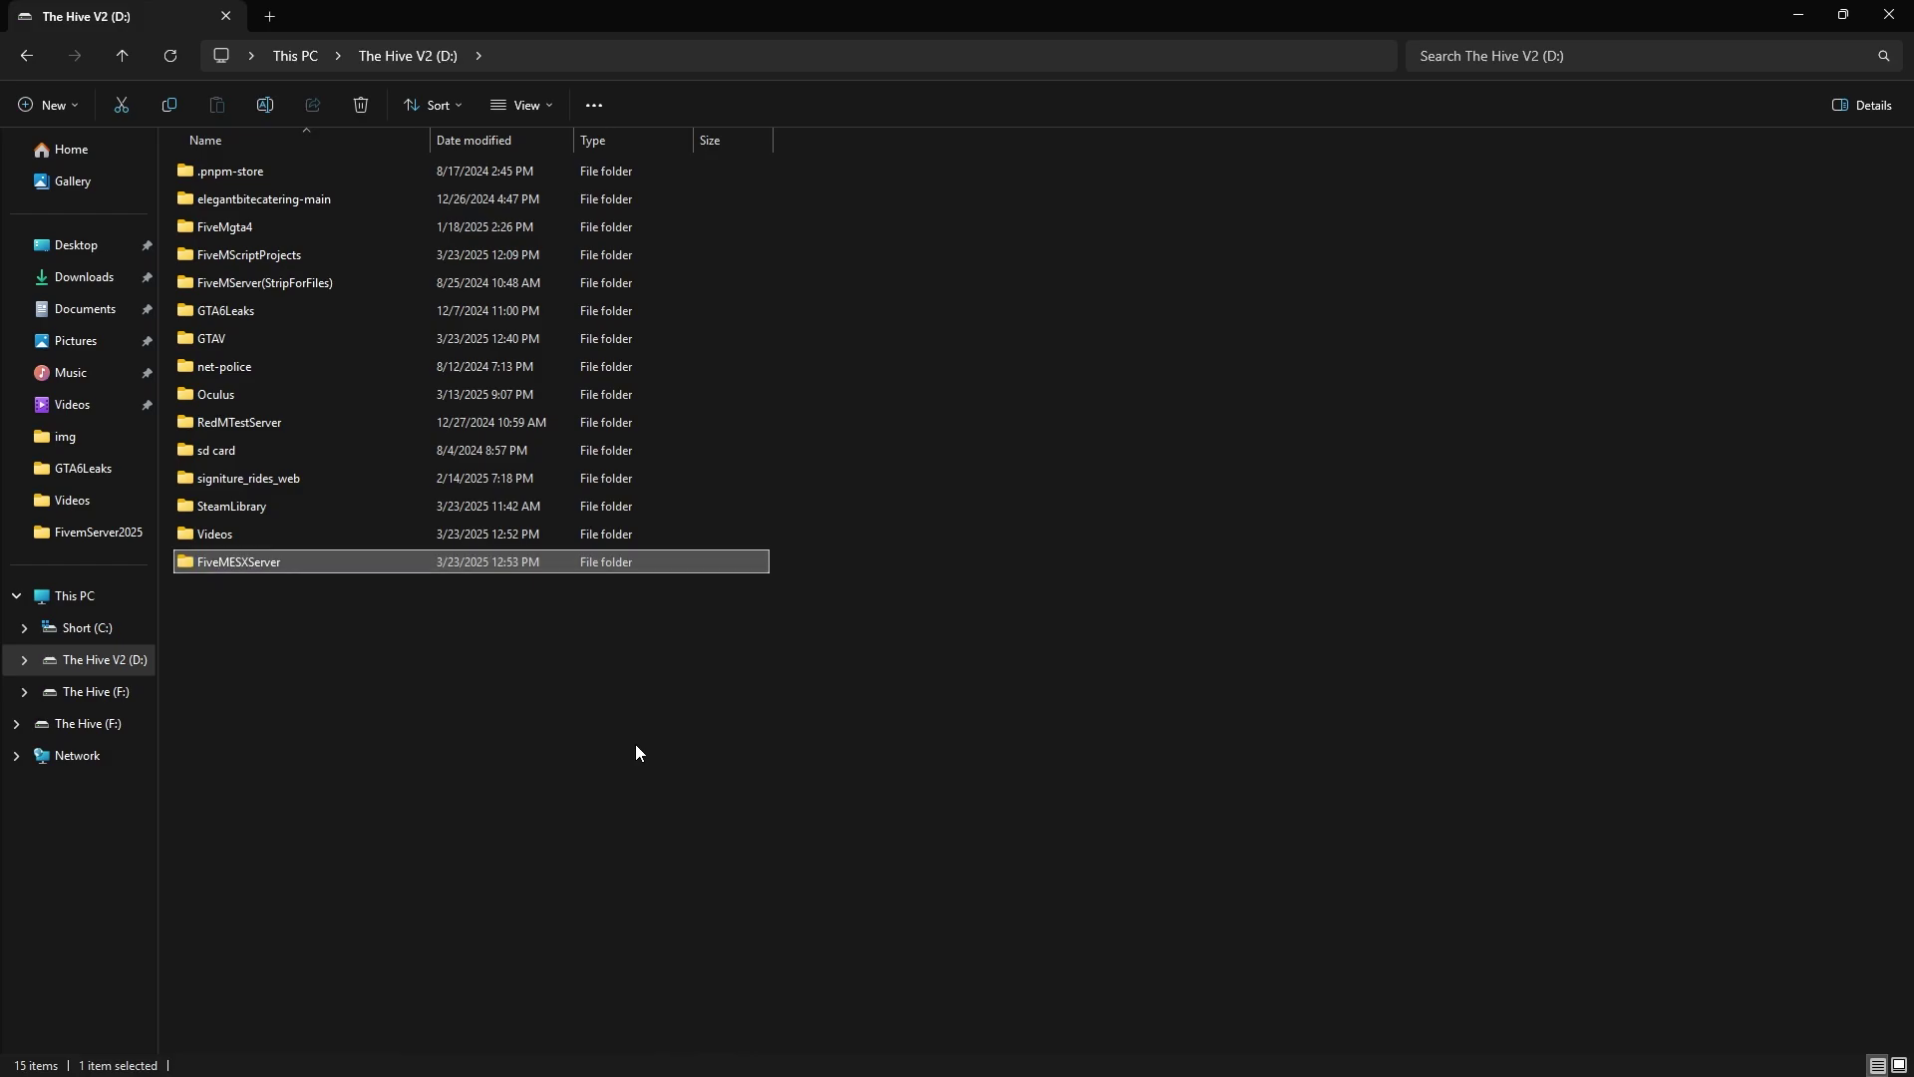
left_click(399, 571)
Inside FiveMESXServer, create an empty folder named Artifacts
double_click(403, 561)
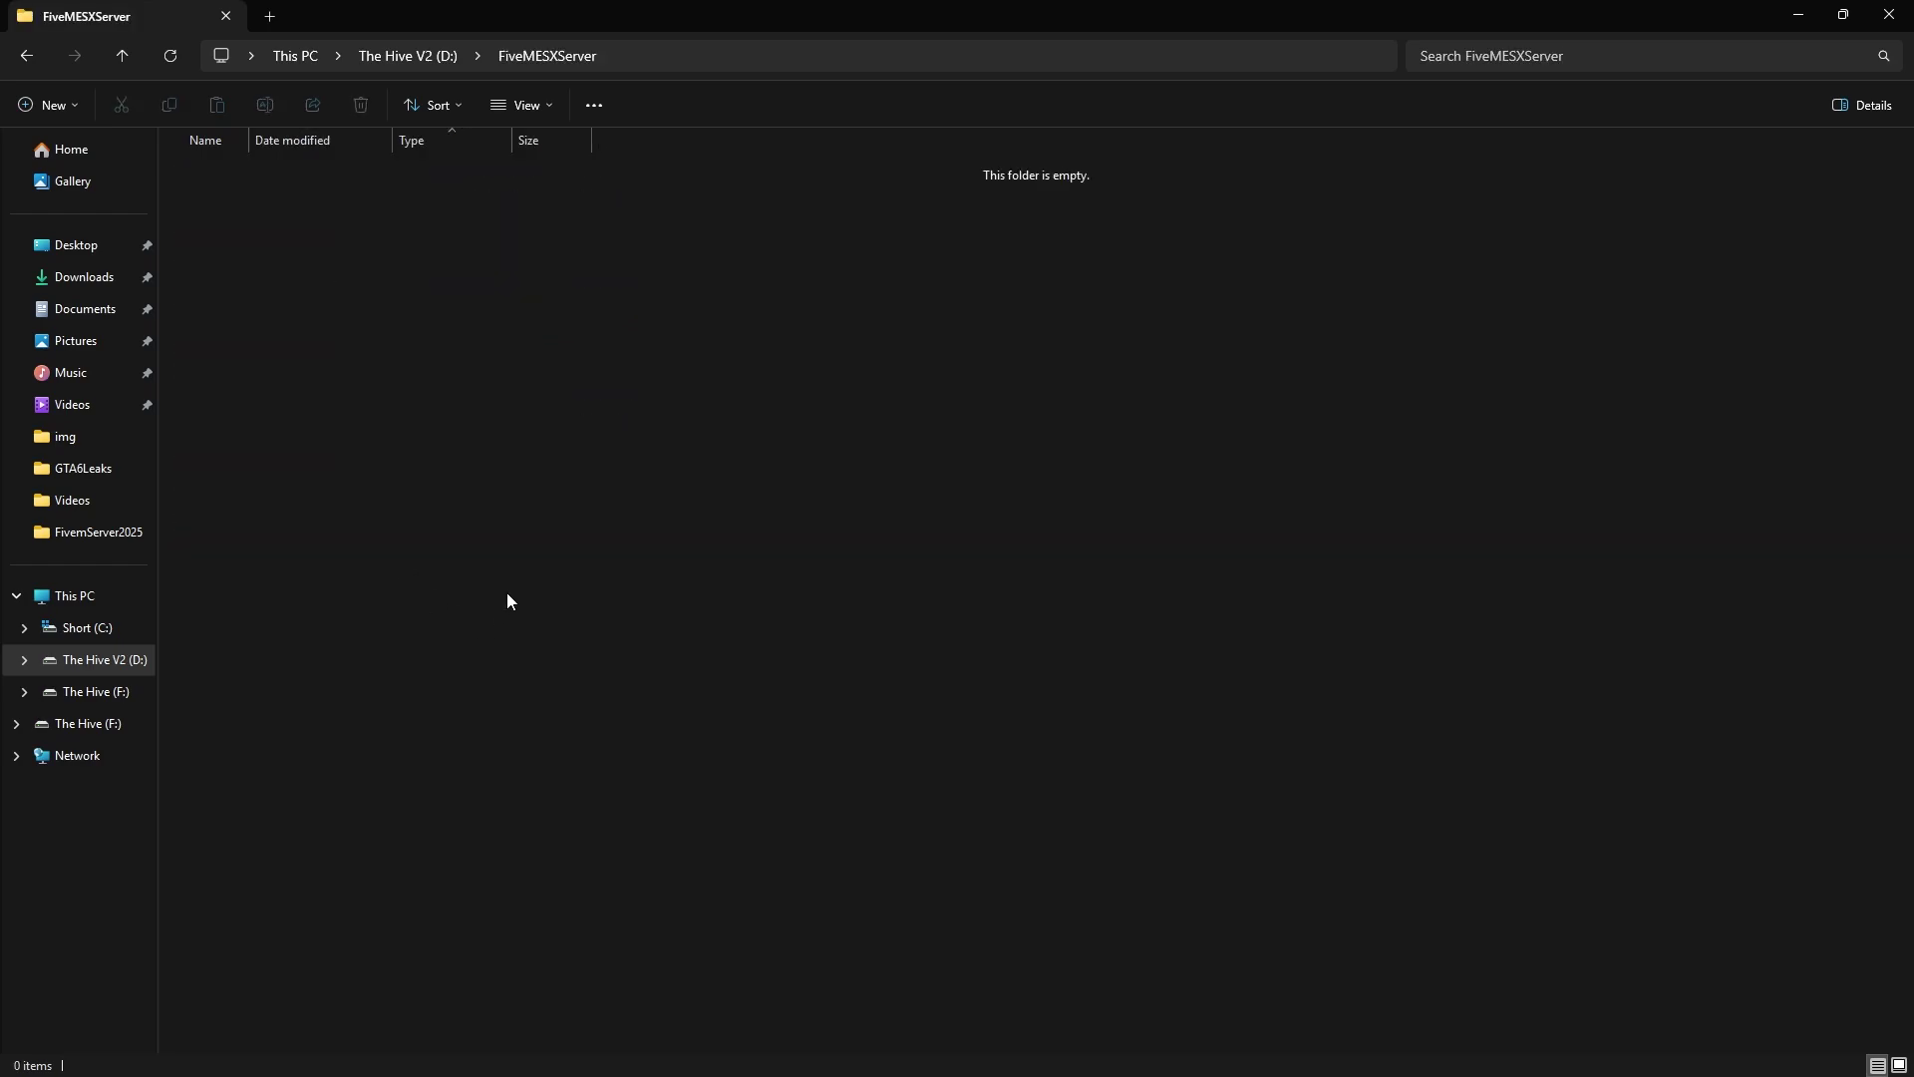
key("shift+F10")
mouse_move(680, 475)
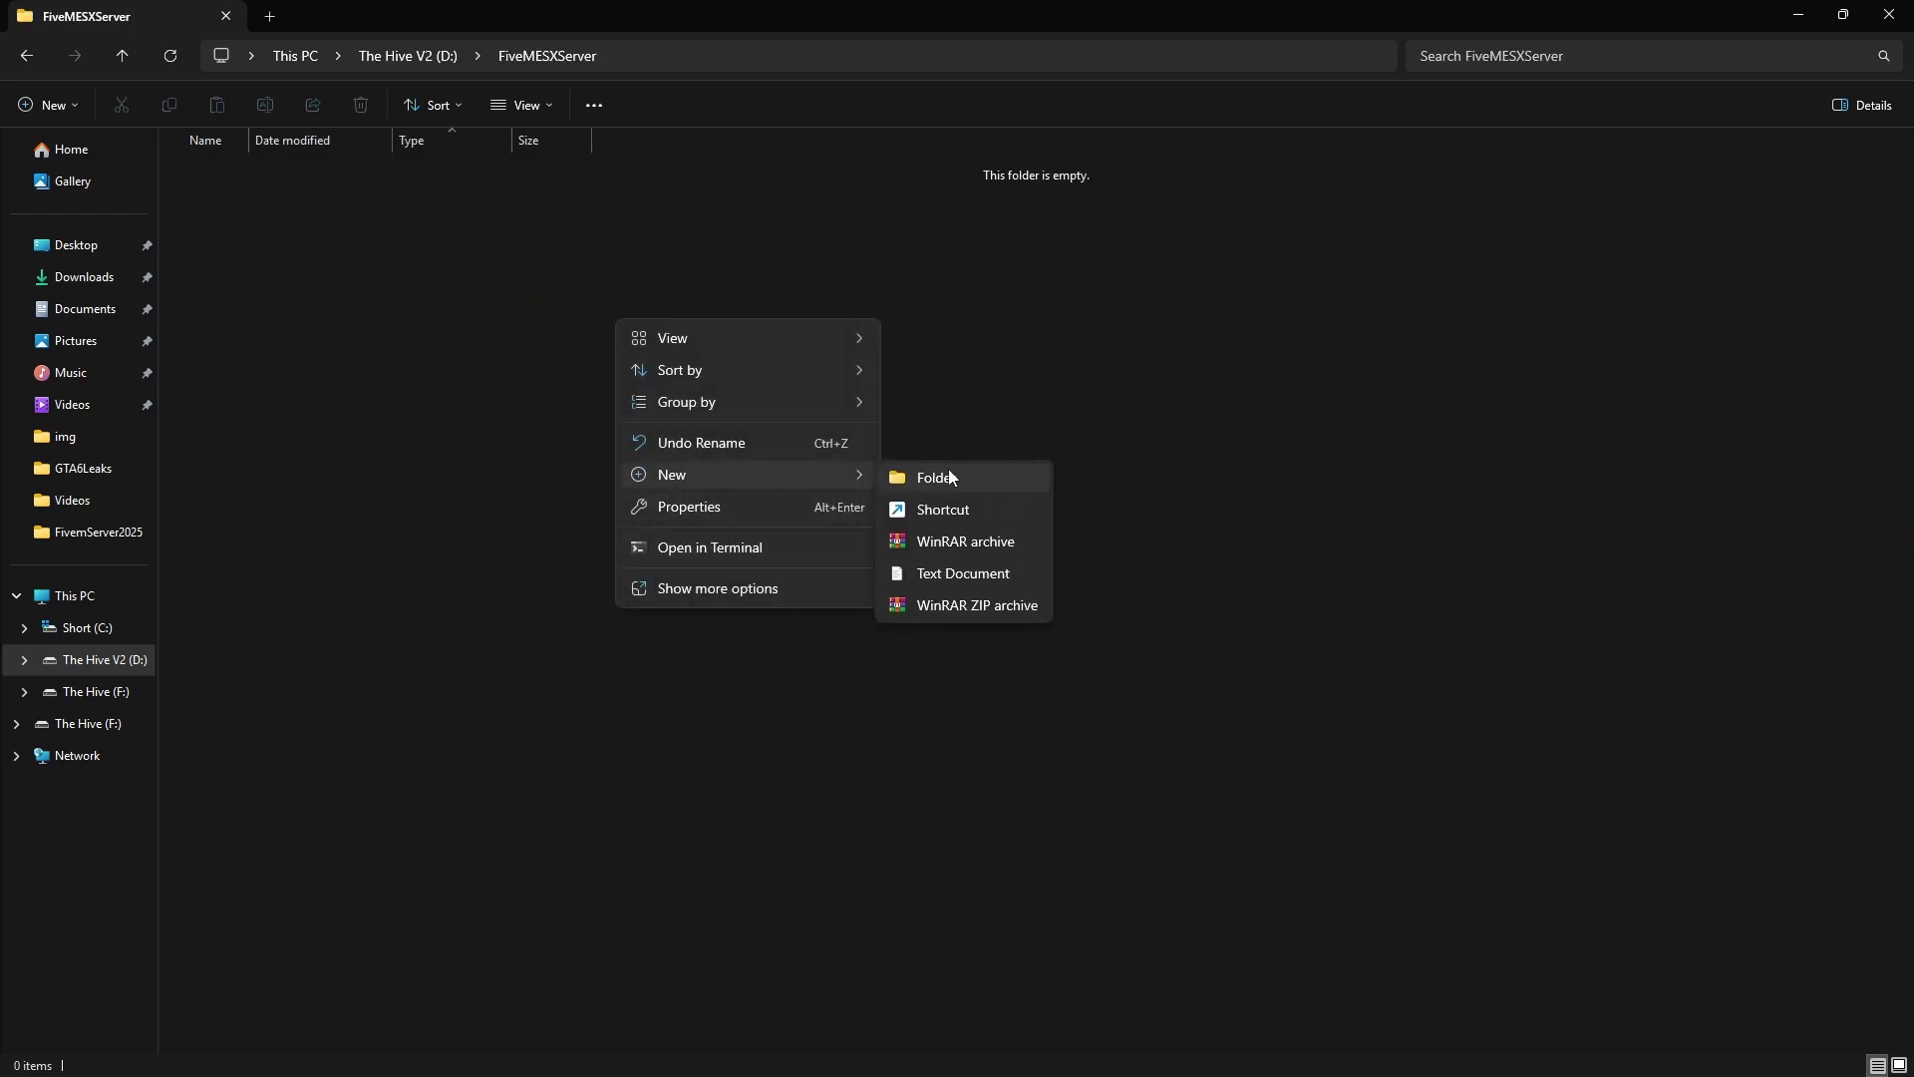
left_click(948, 470)
type("Ar")
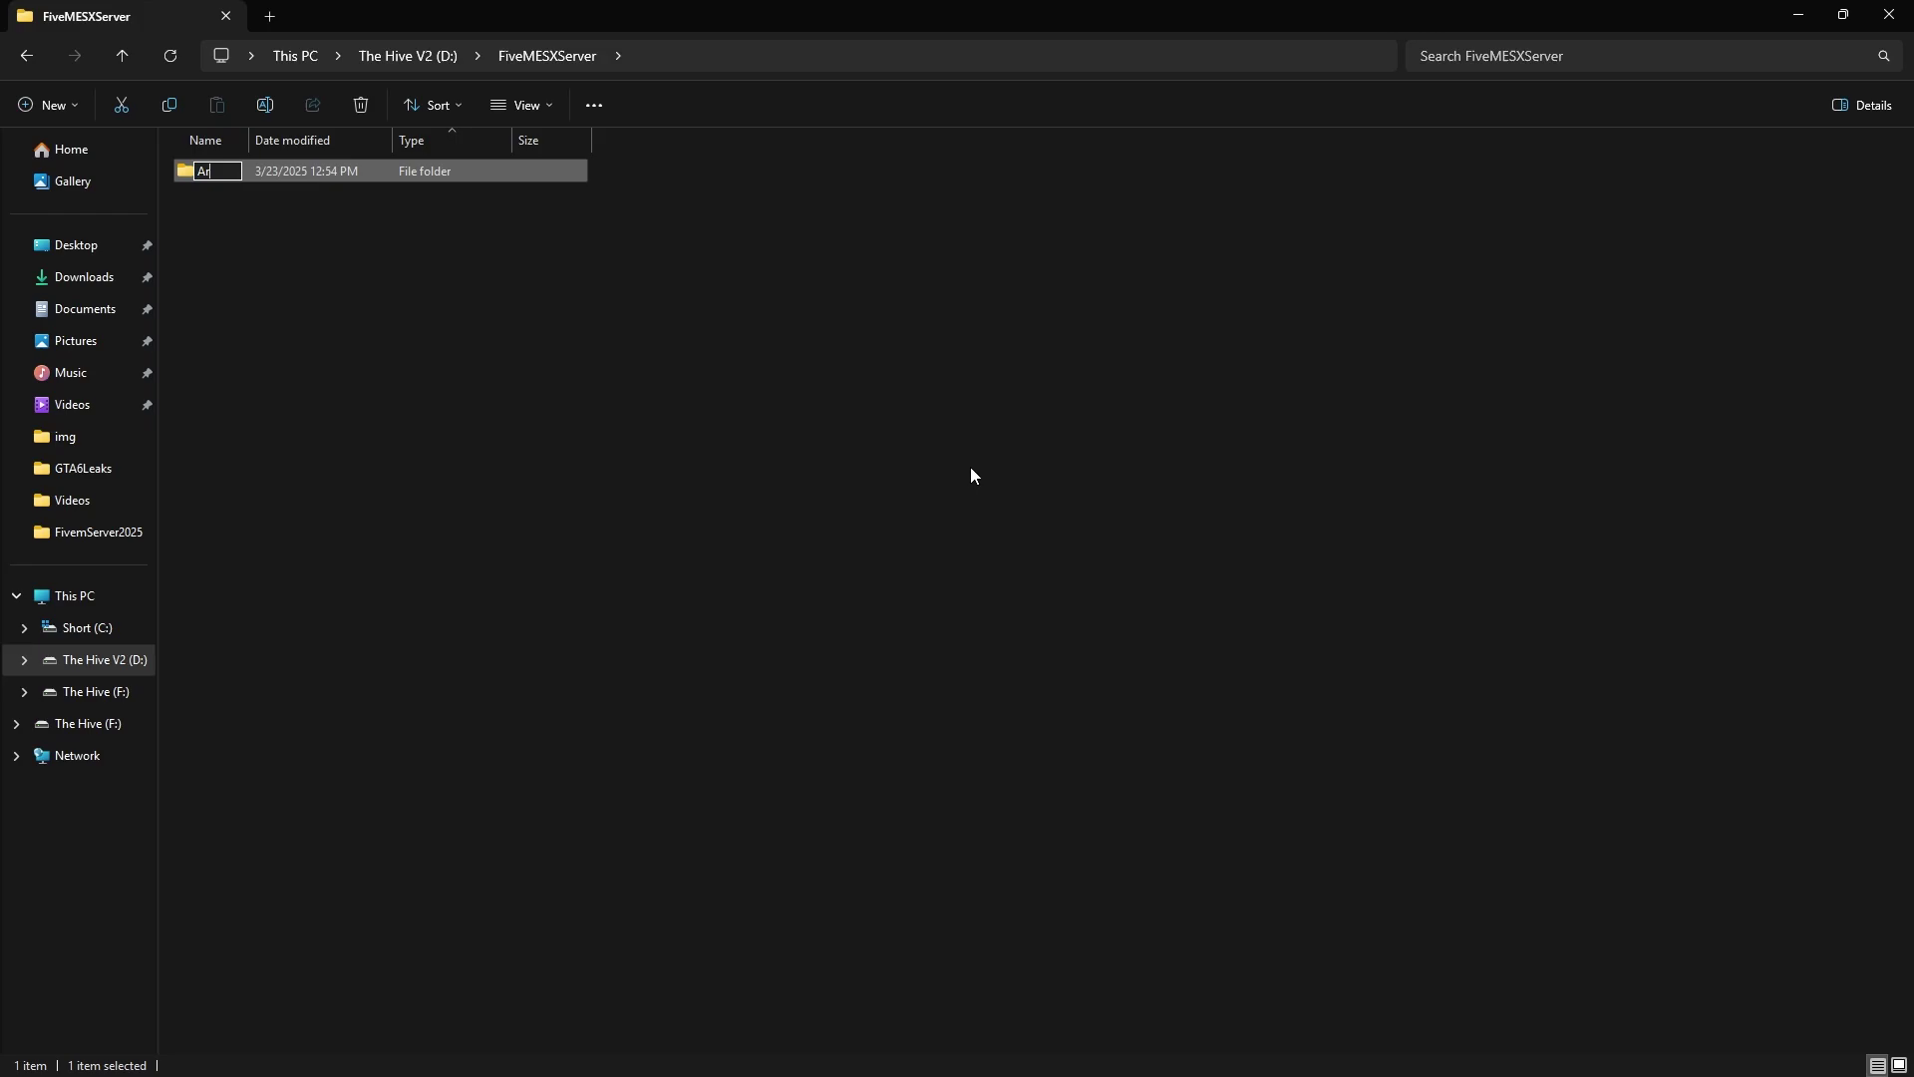
type("tifacts")
key("Return")
left_click(991, 456)
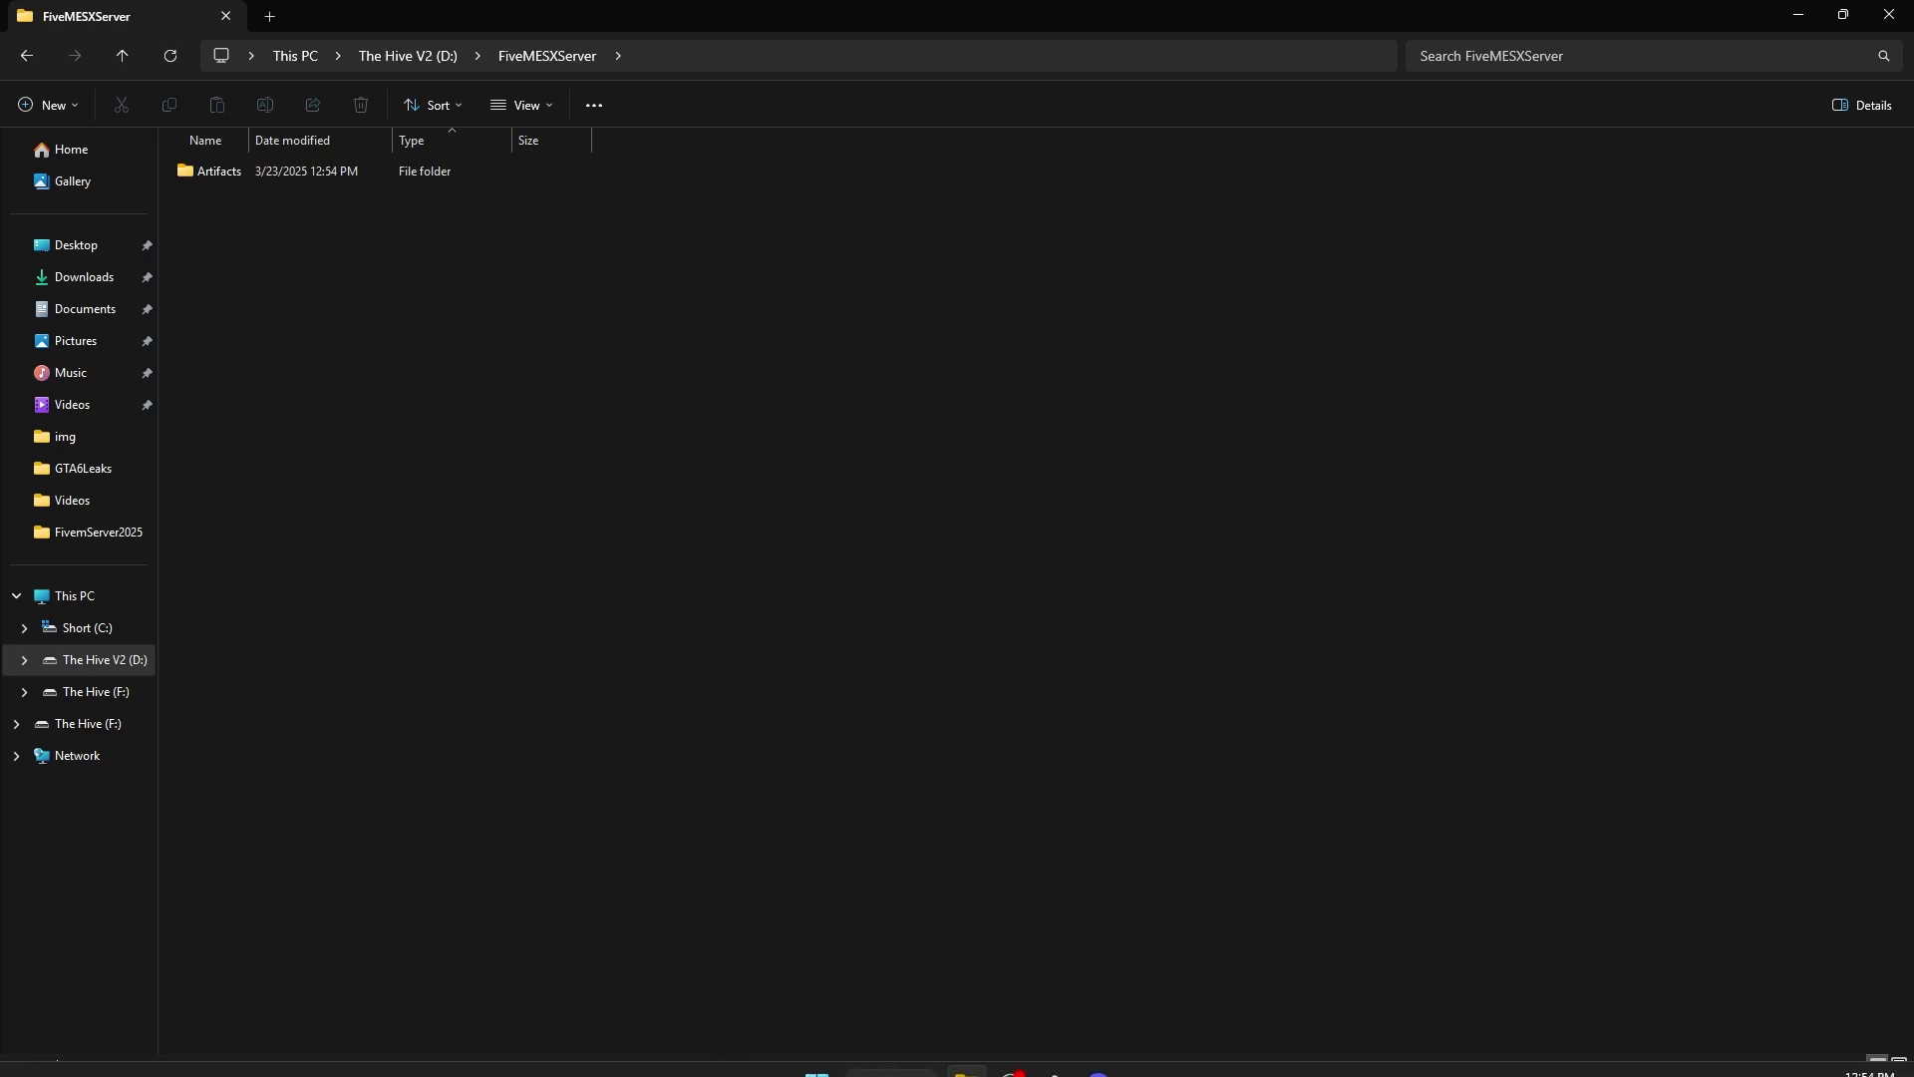
right_click(966, 1056)
Open server (15).7z from Downloads in WinRAR, dismissing the evaluation reminder
left_click(903, 935)
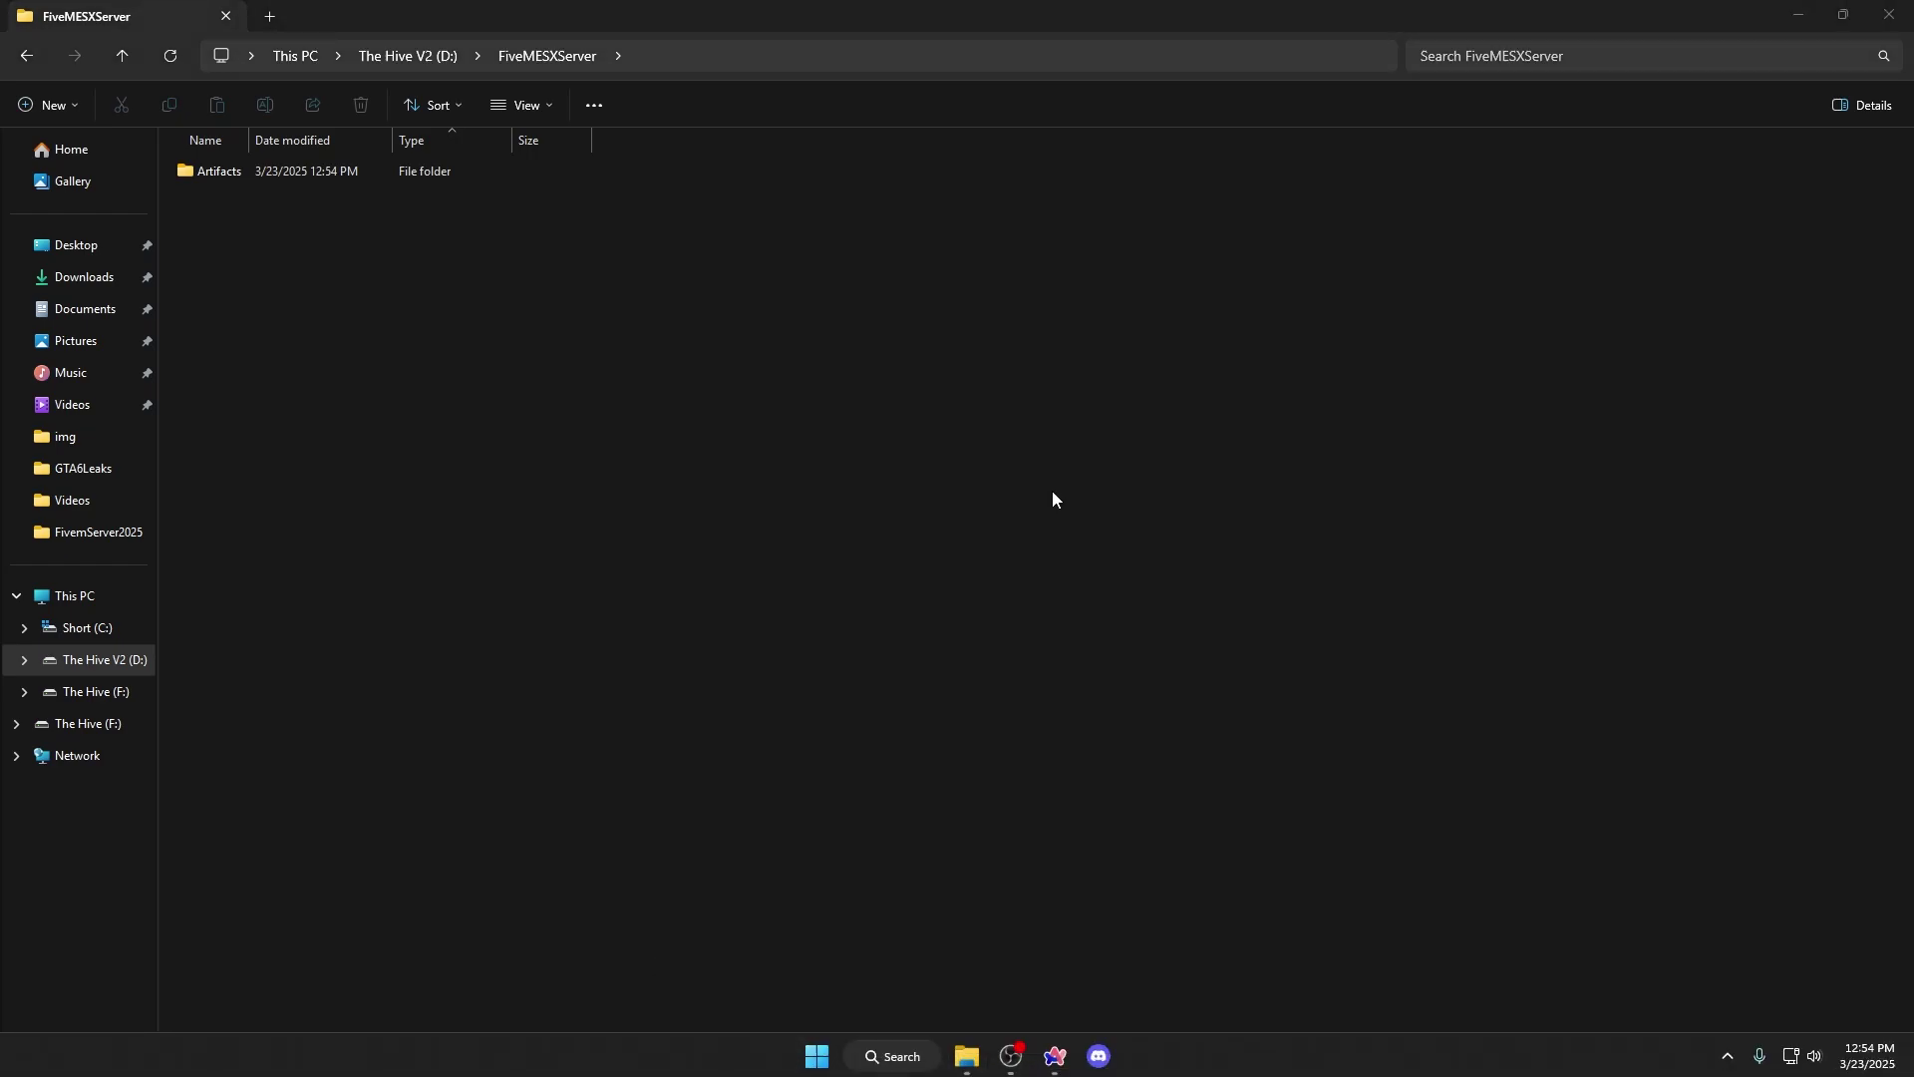
left_click_drag(777, 30, 1673, 70)
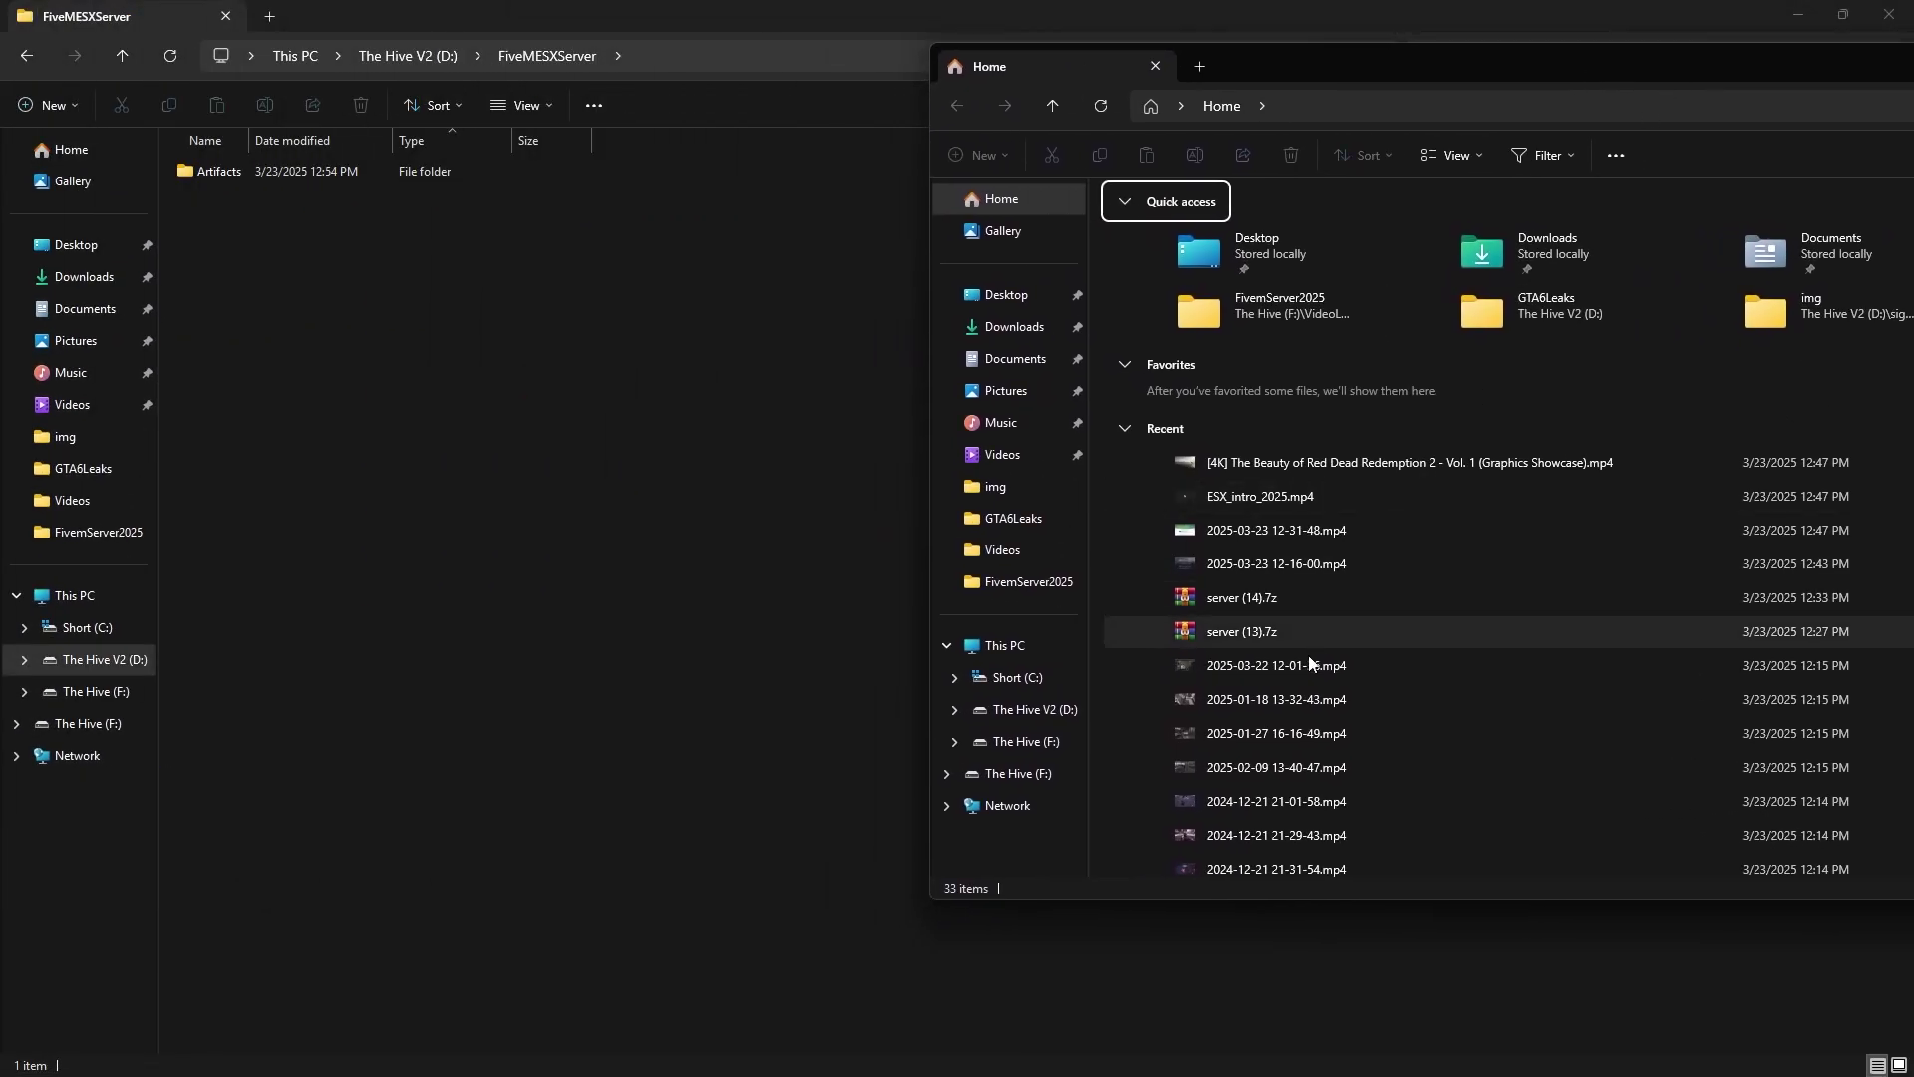
left_click(1027, 326)
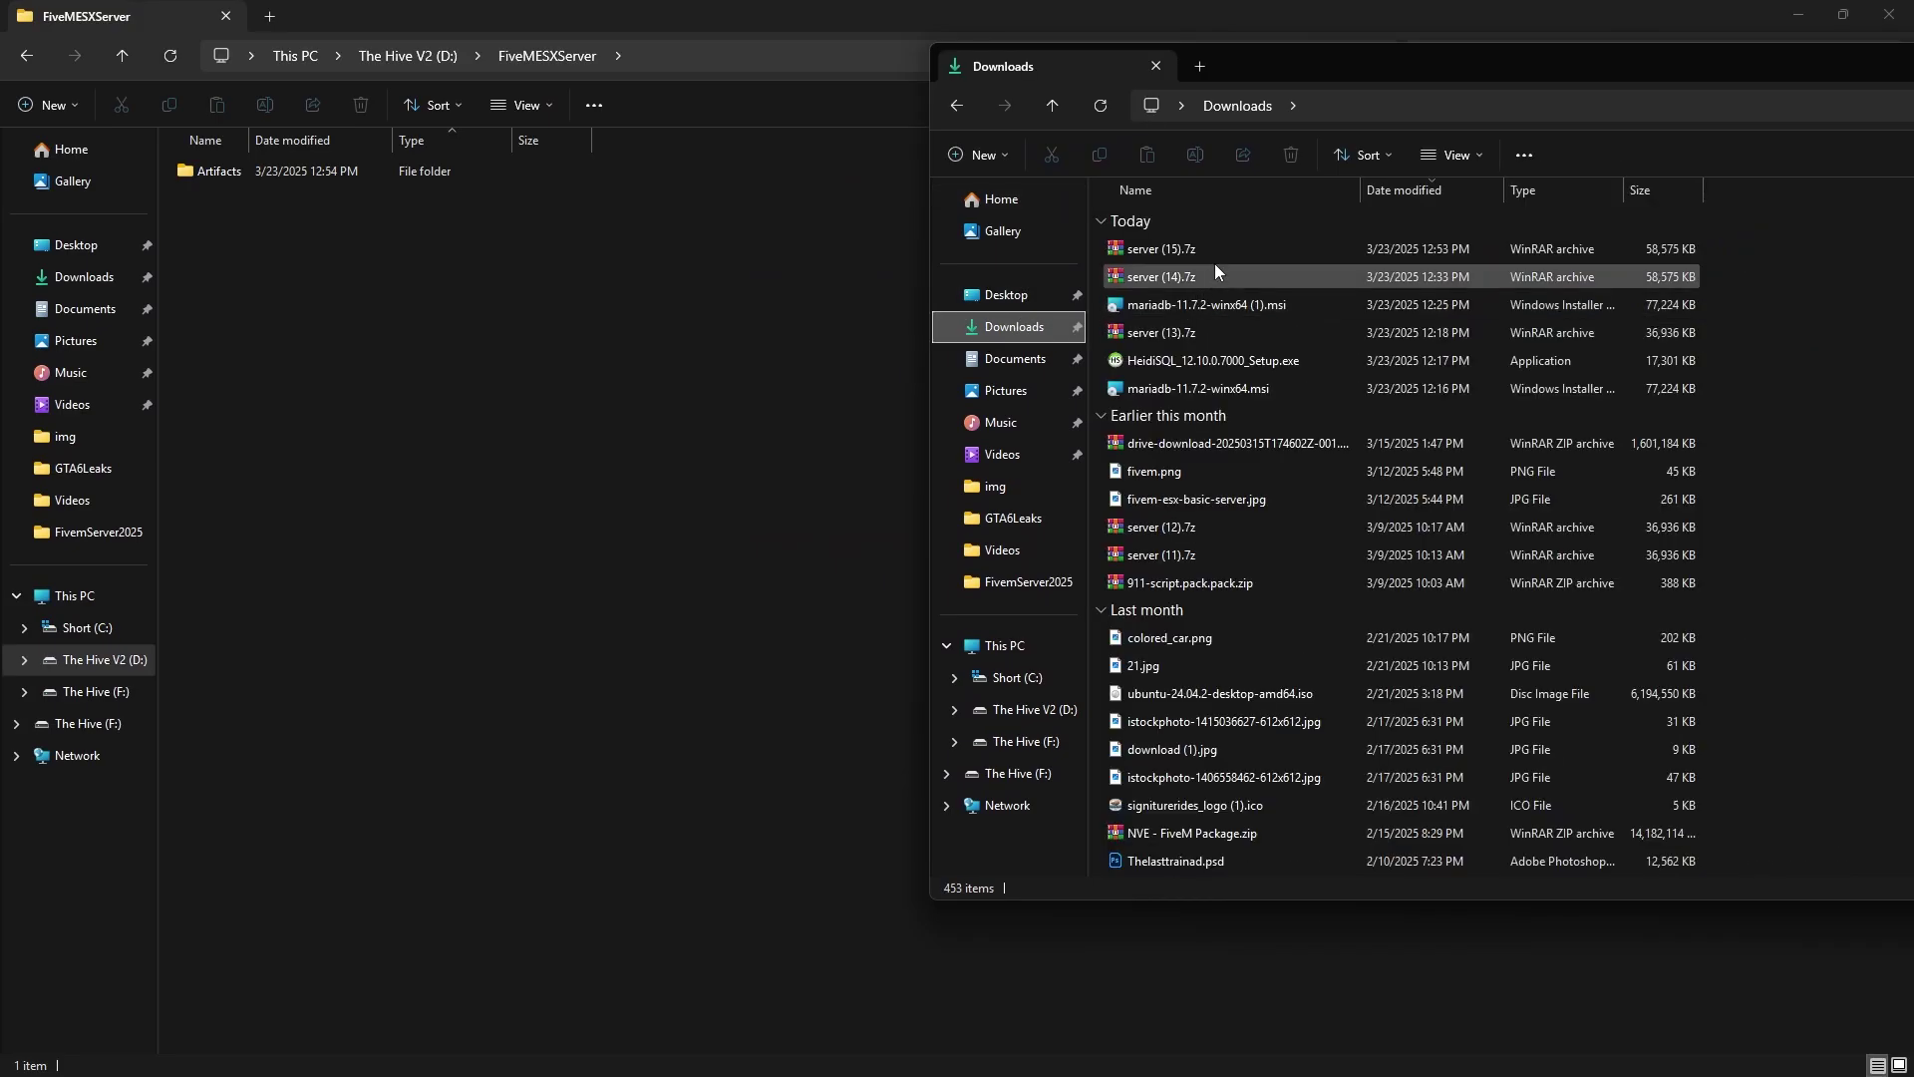
double_click(1230, 247)
left_click_drag(1732, 75, 705, 176)
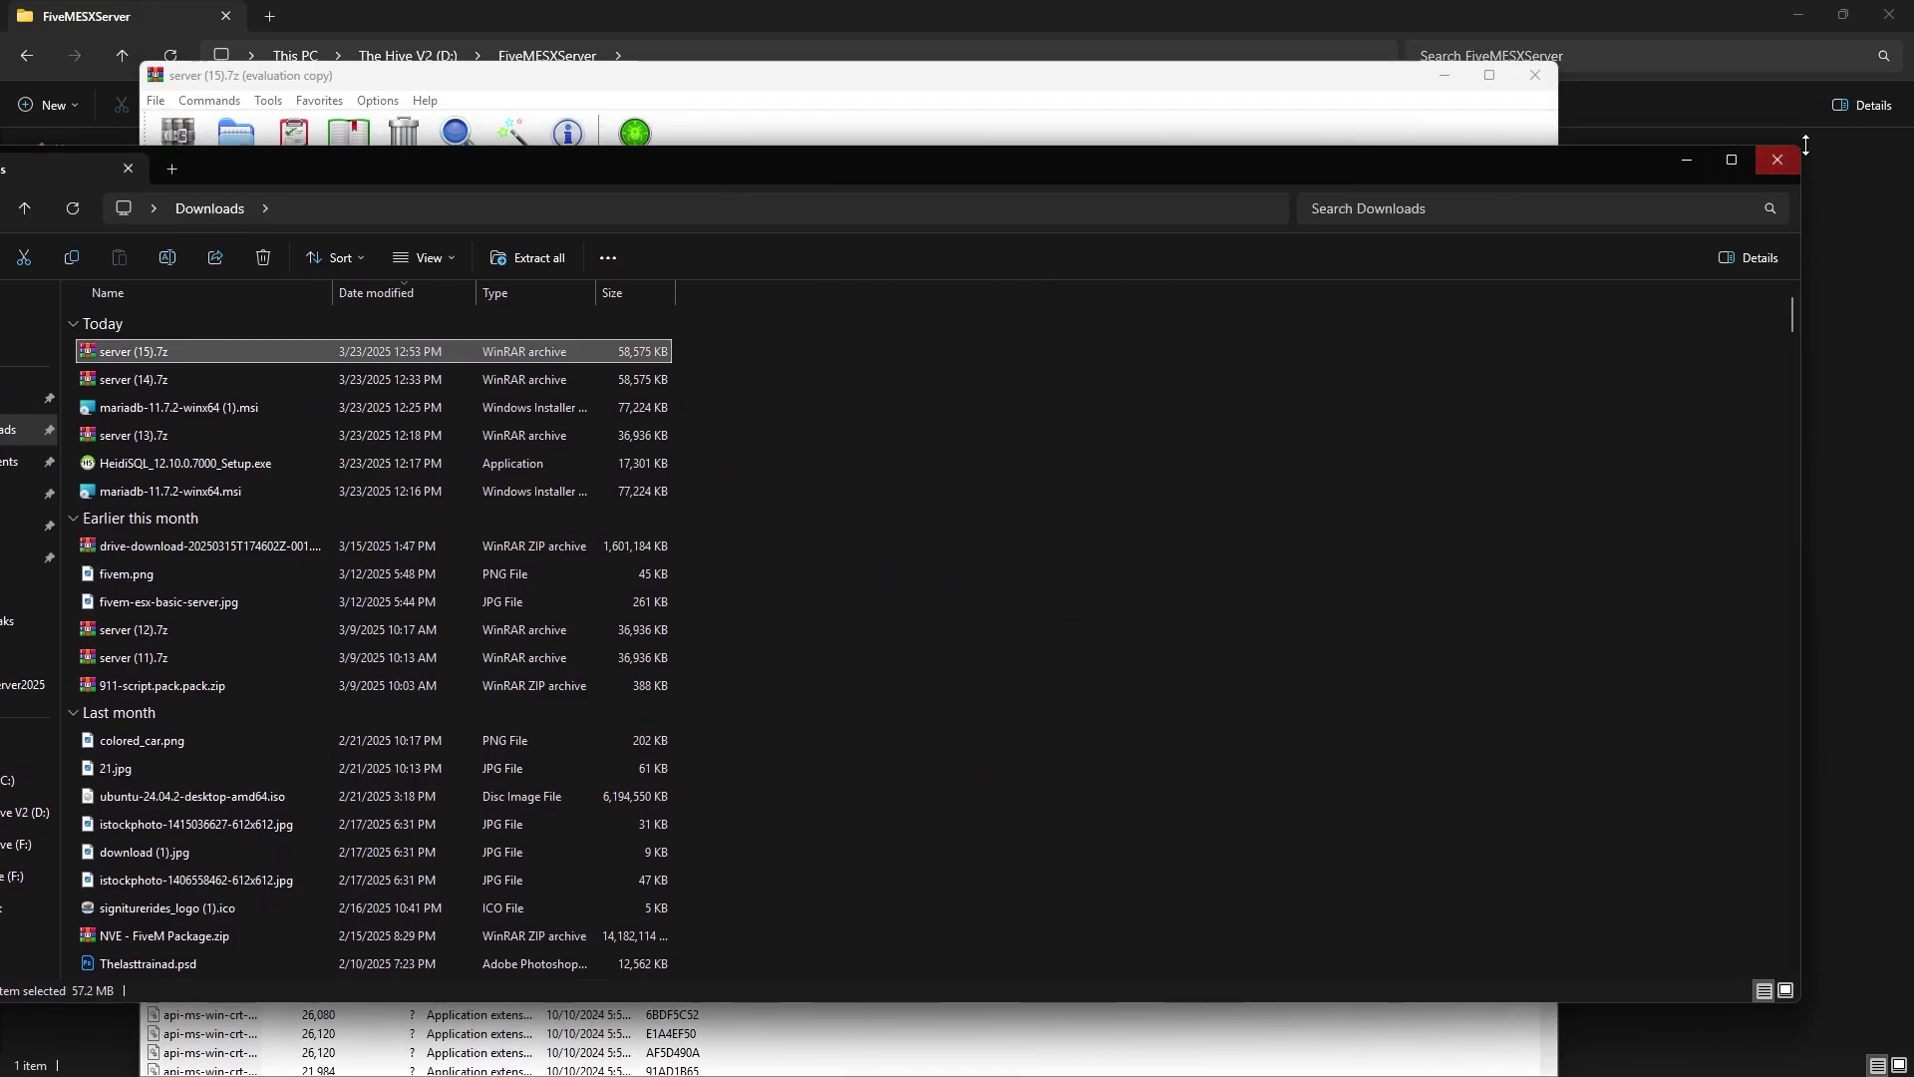
left_click(1777, 160)
left_click(1339, 206)
left_click_drag(885, 76, 1611, 72)
Extract all of the archive's files into the Artifacts folder
key("ctrl+a")
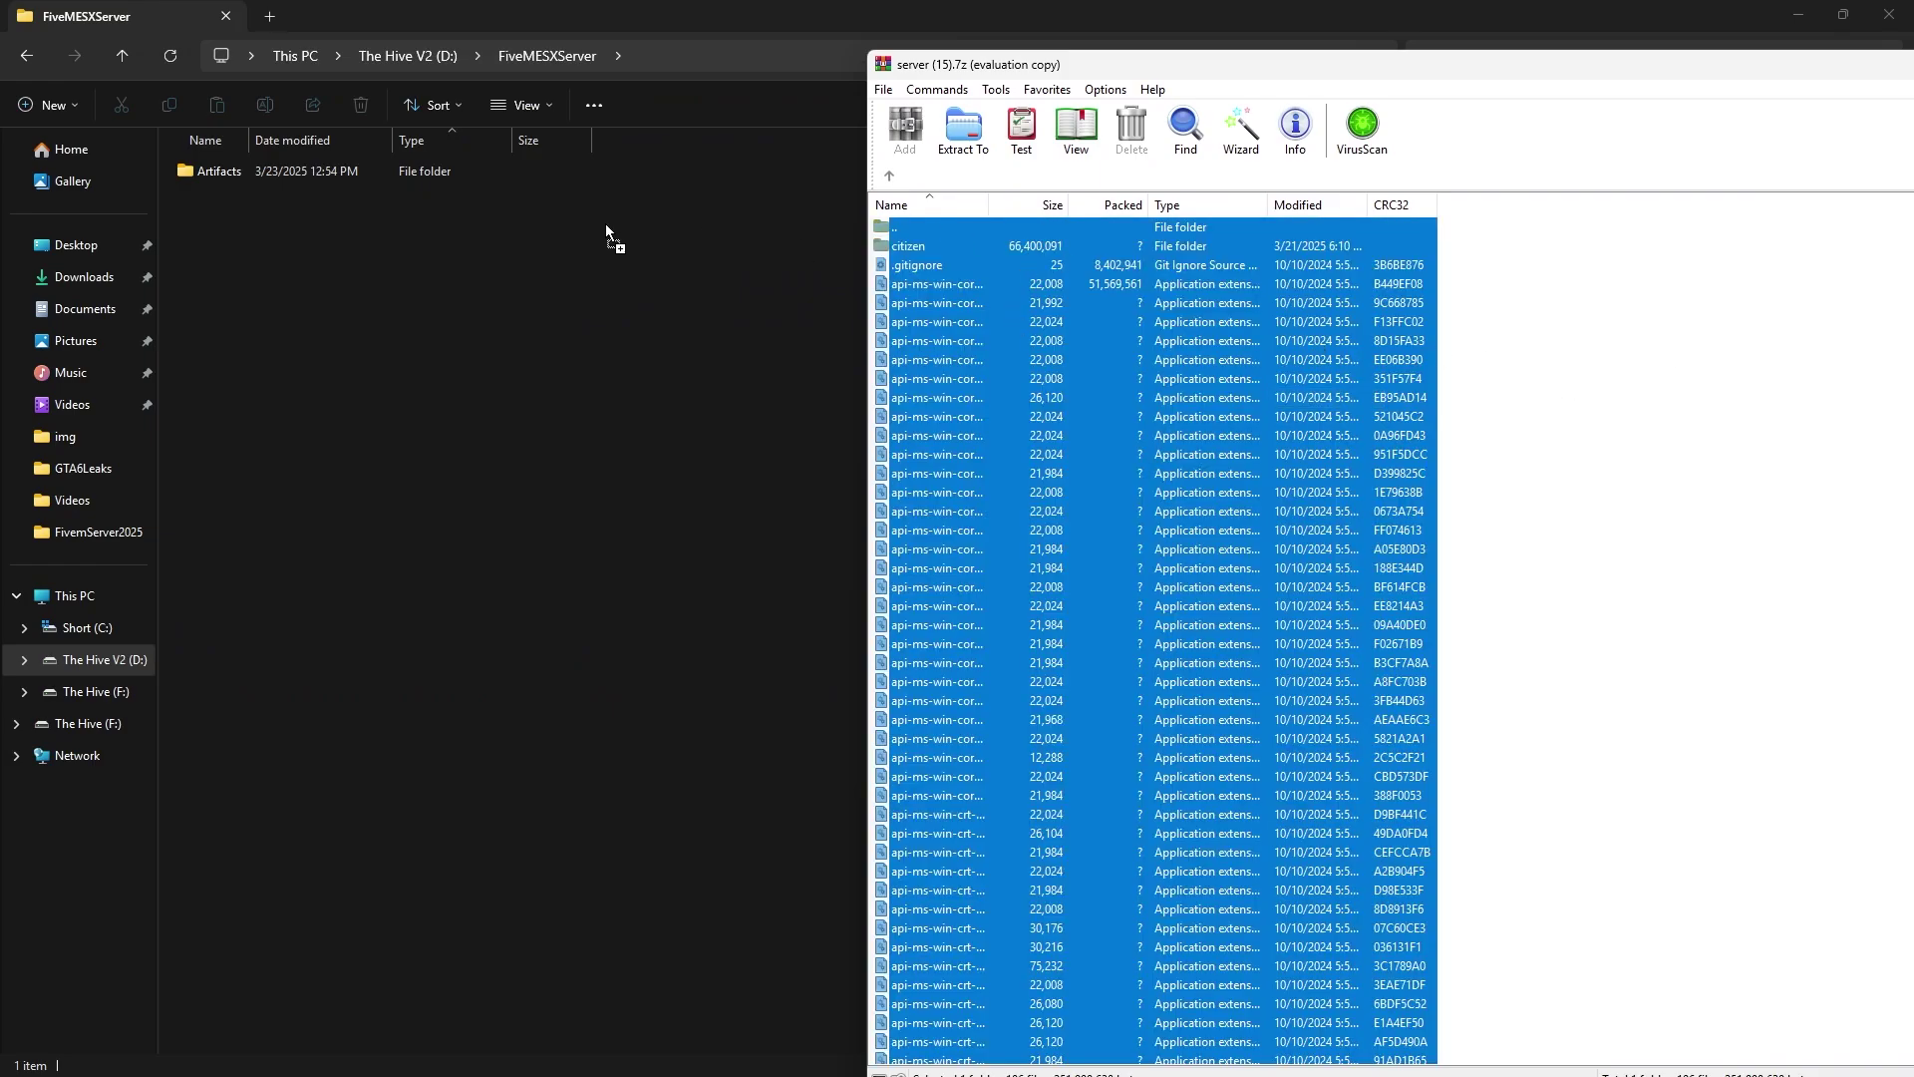
left_click_drag(607, 225, 304, 173)
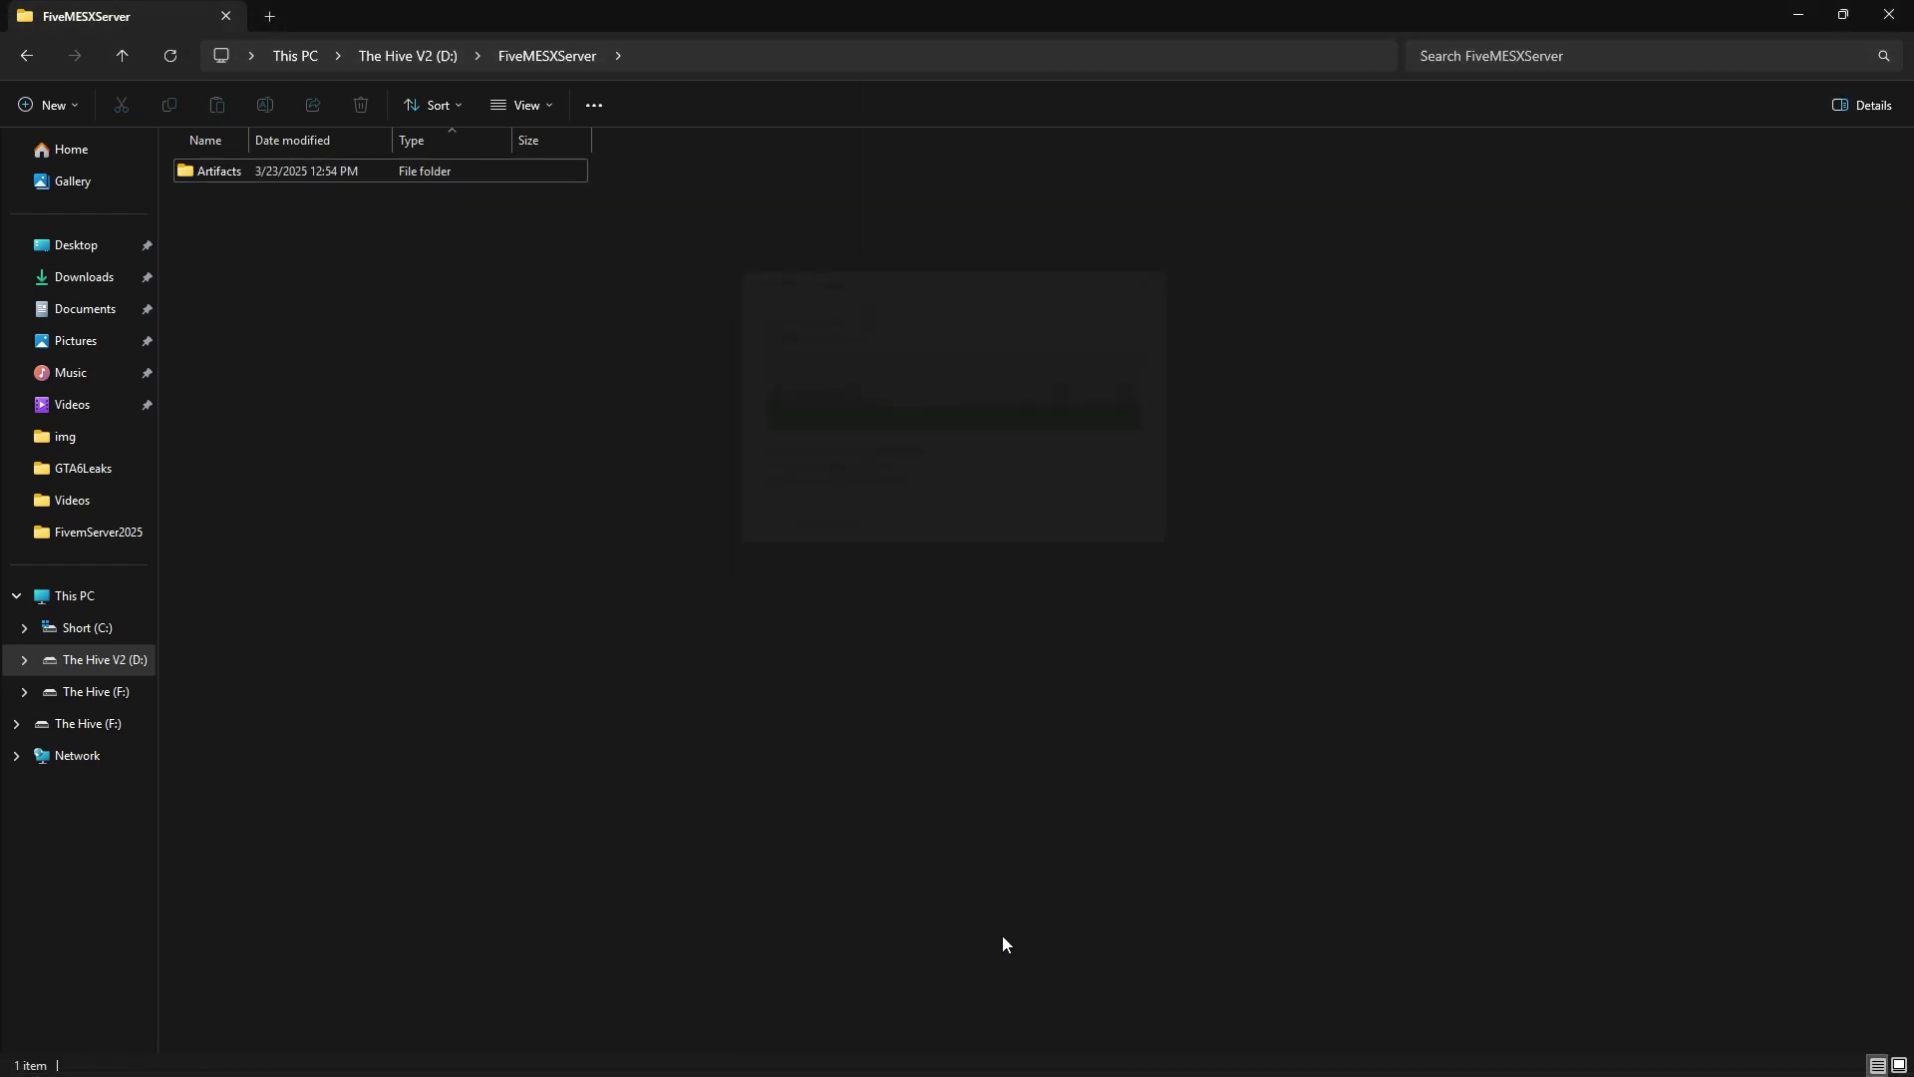
left_click(1115, 1051)
left_click_drag(1495, 60, 950, 107)
Close WinRAR and launch FXServer.exe from the Artifacts folder, moving its console aside
double_click(1734, 99)
left_click(1889, 10)
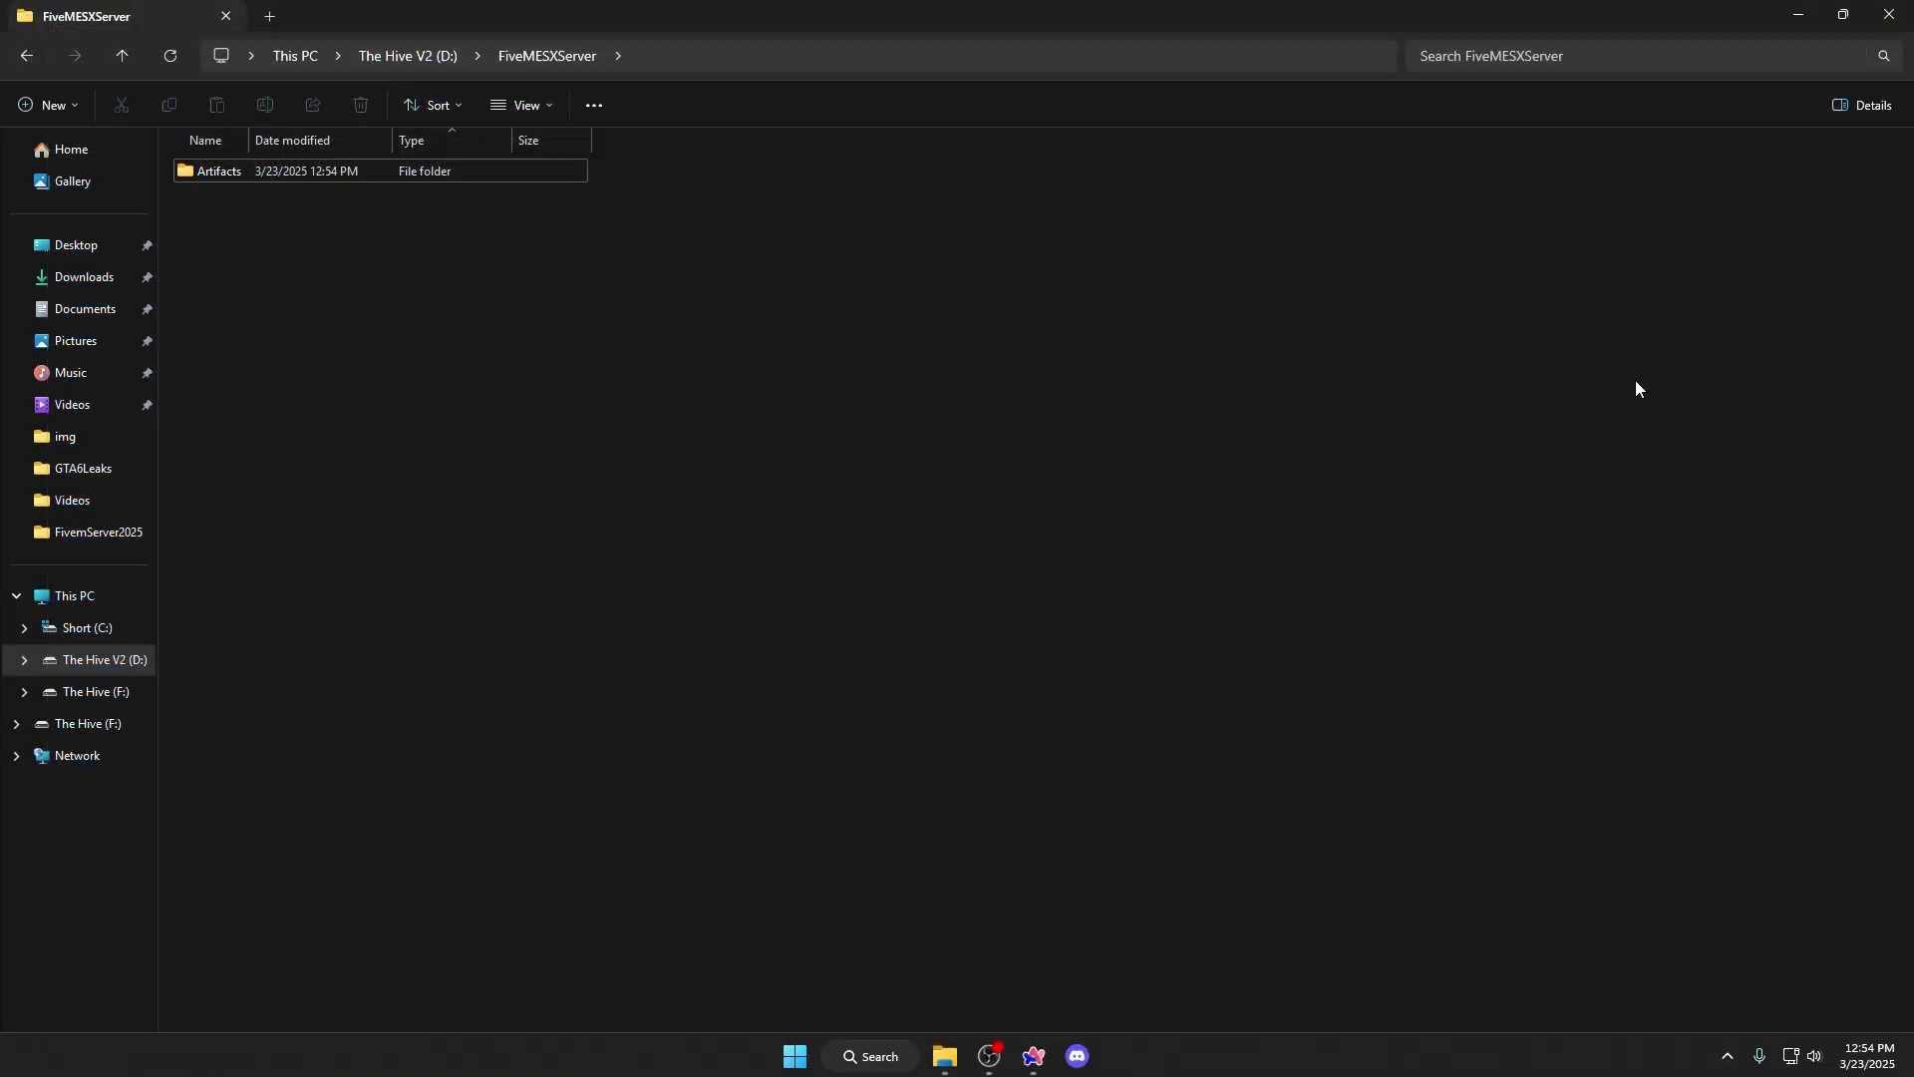
double_click(371, 170)
scroll(571, 329, "down", 5)
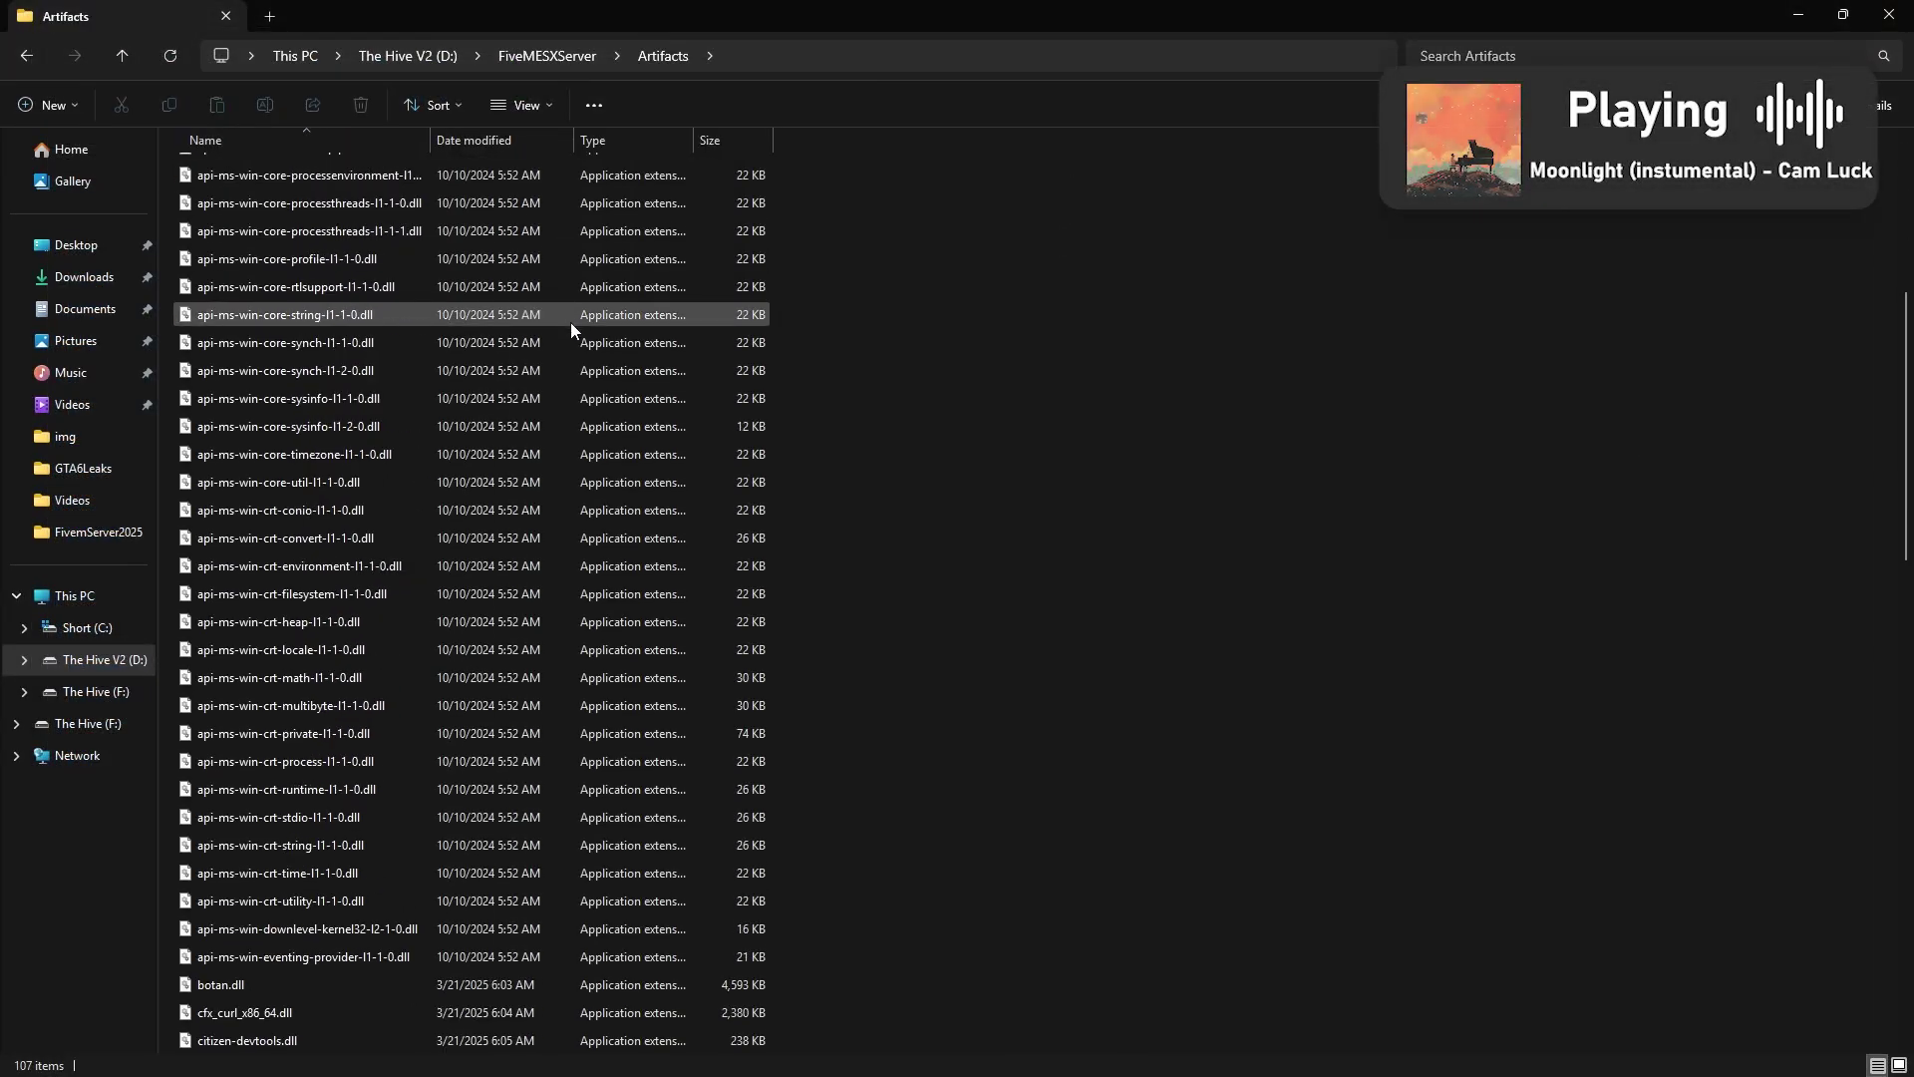
scroll(853, 260, "down", 20)
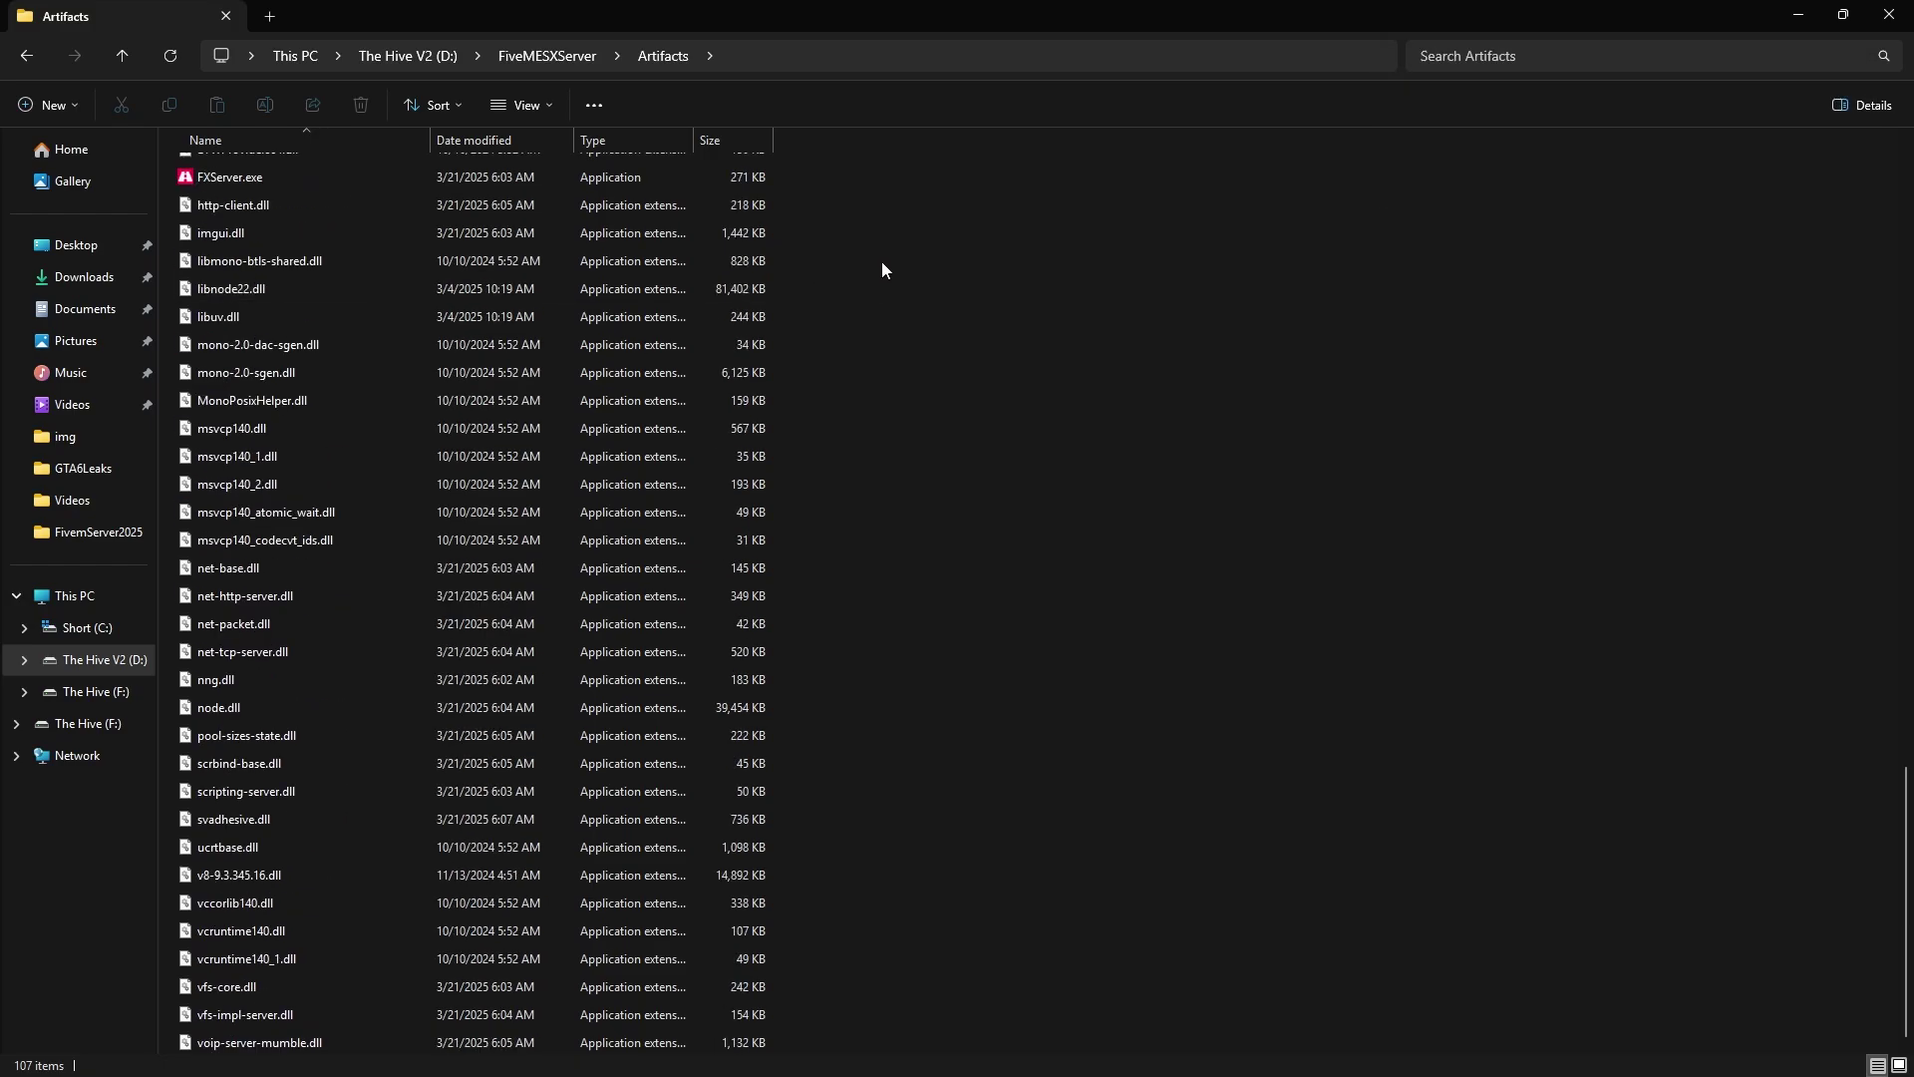
scroll(881, 269, "up", 3)
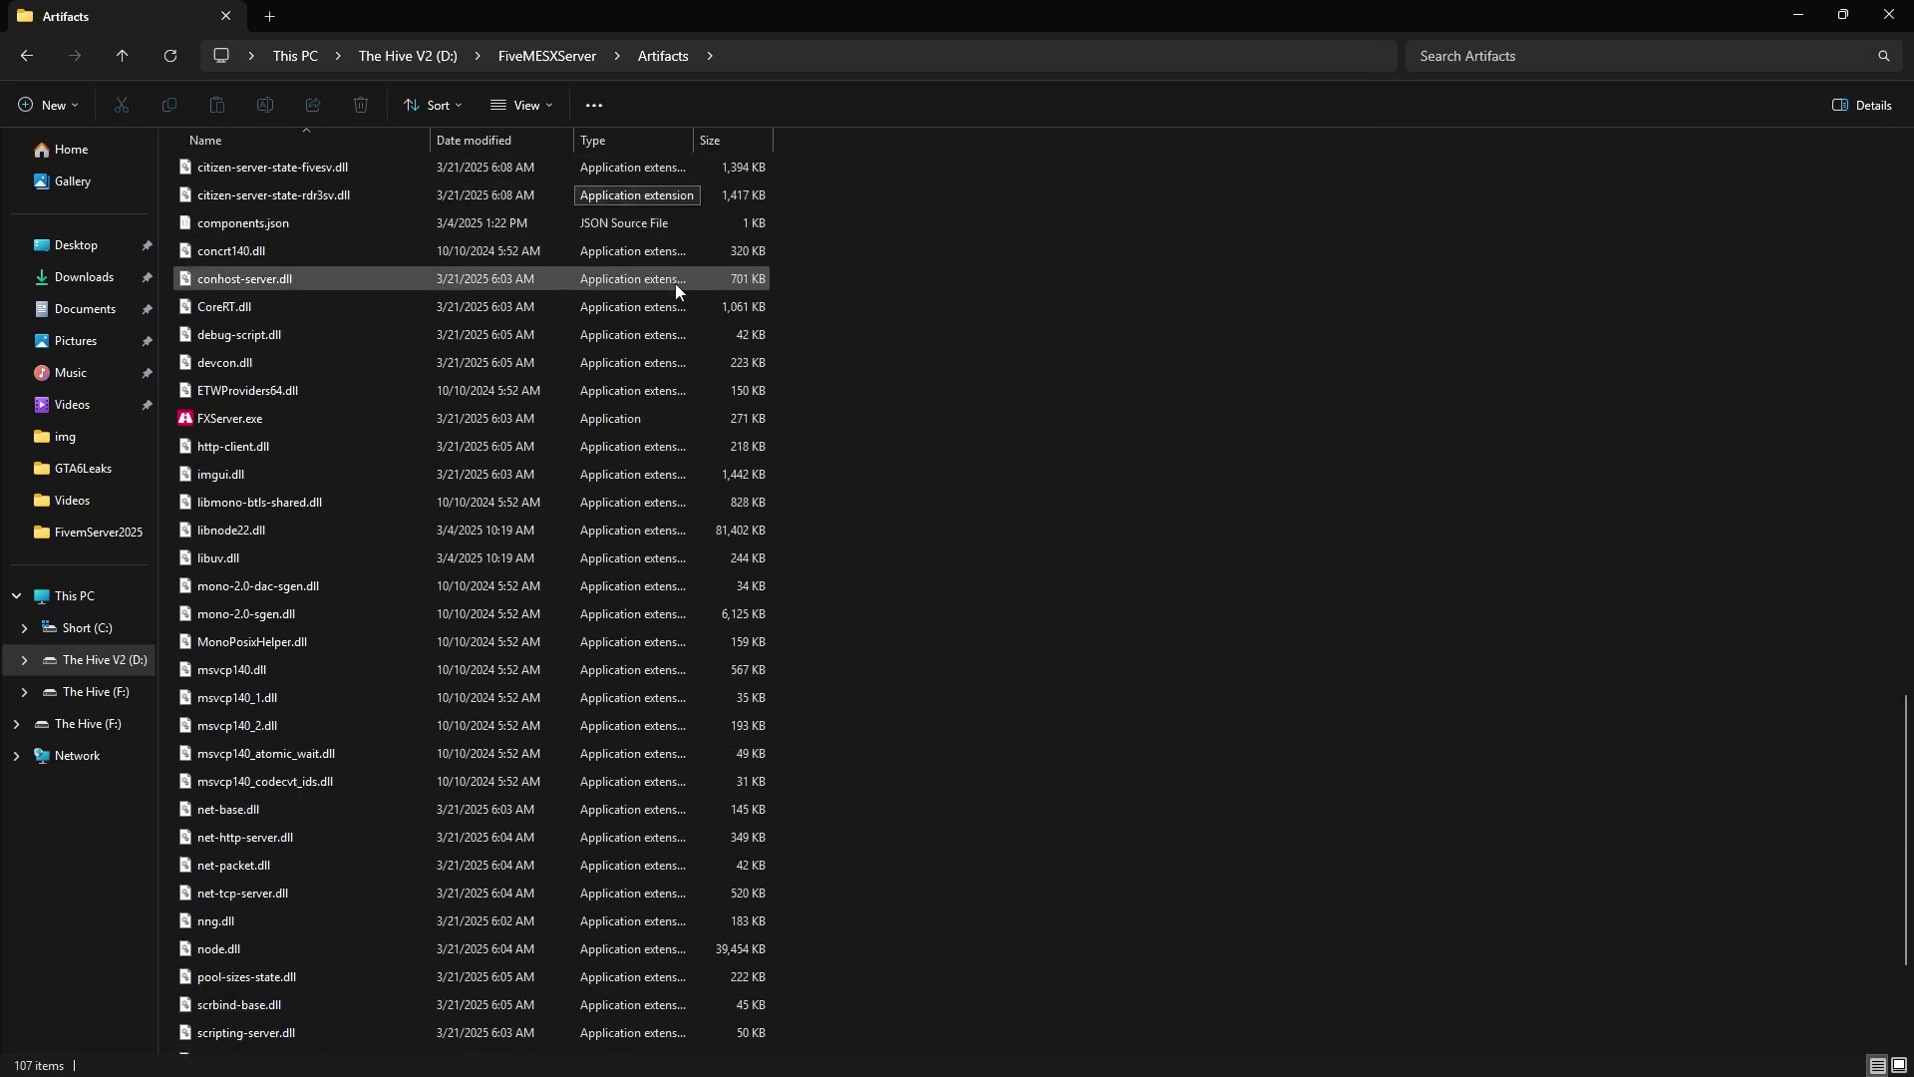
left_click(600, 419)
double_click(600, 419)
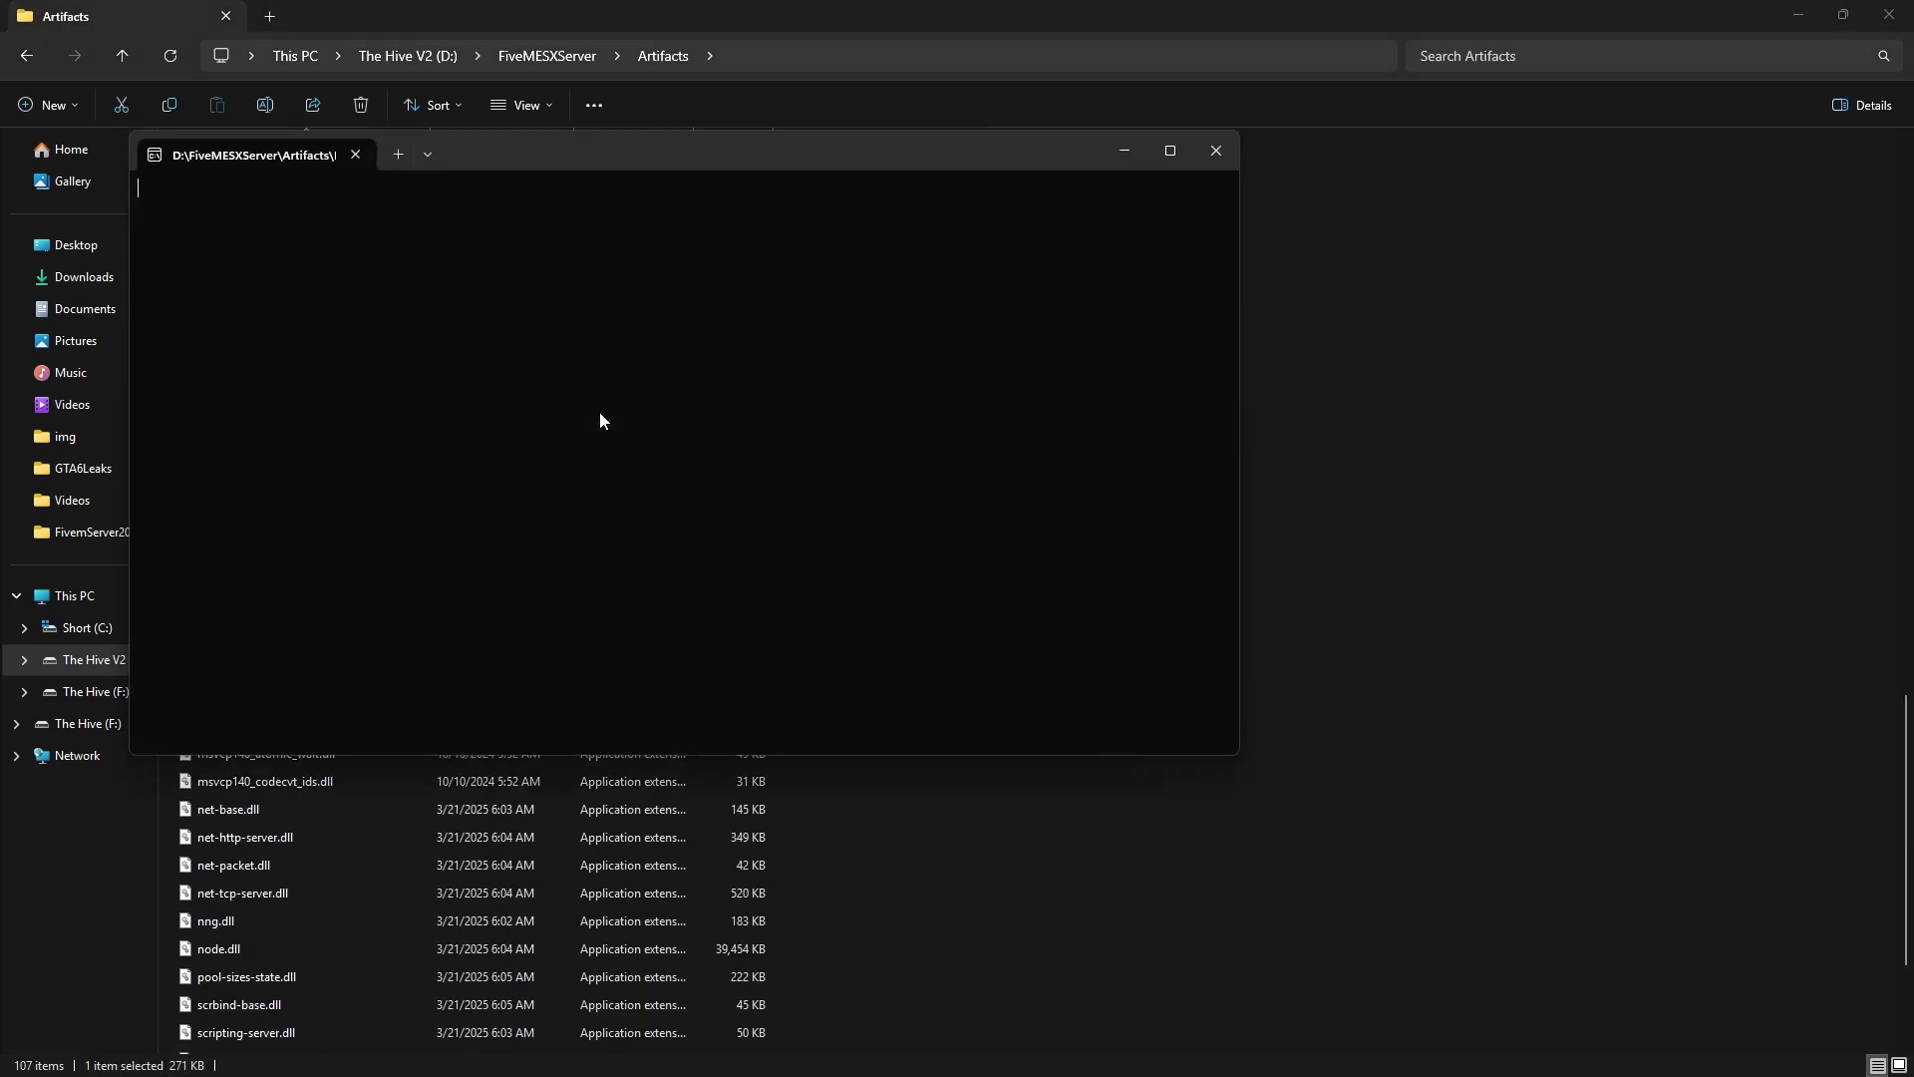
left_click_drag(583, 164, 956, 148)
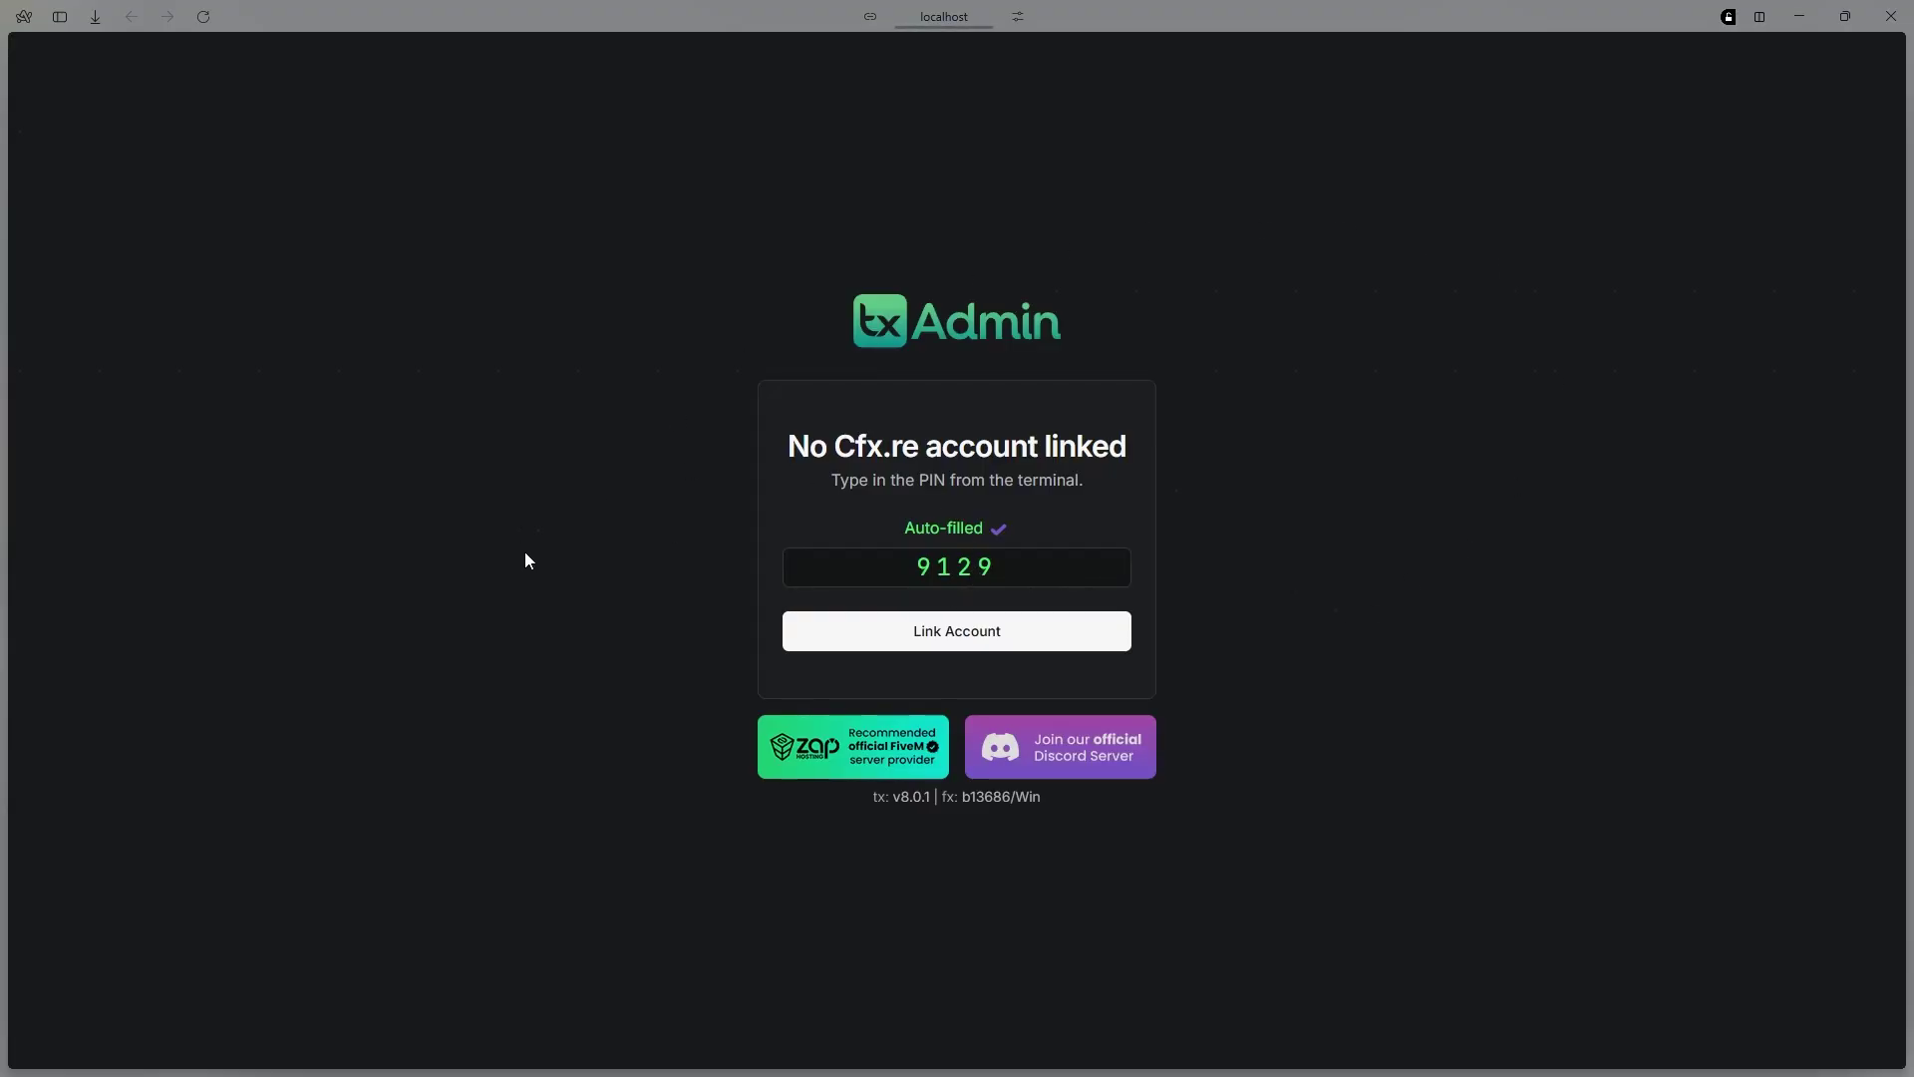
Link and authorize the Cfx.re account for txAdmin
left_click(957, 631)
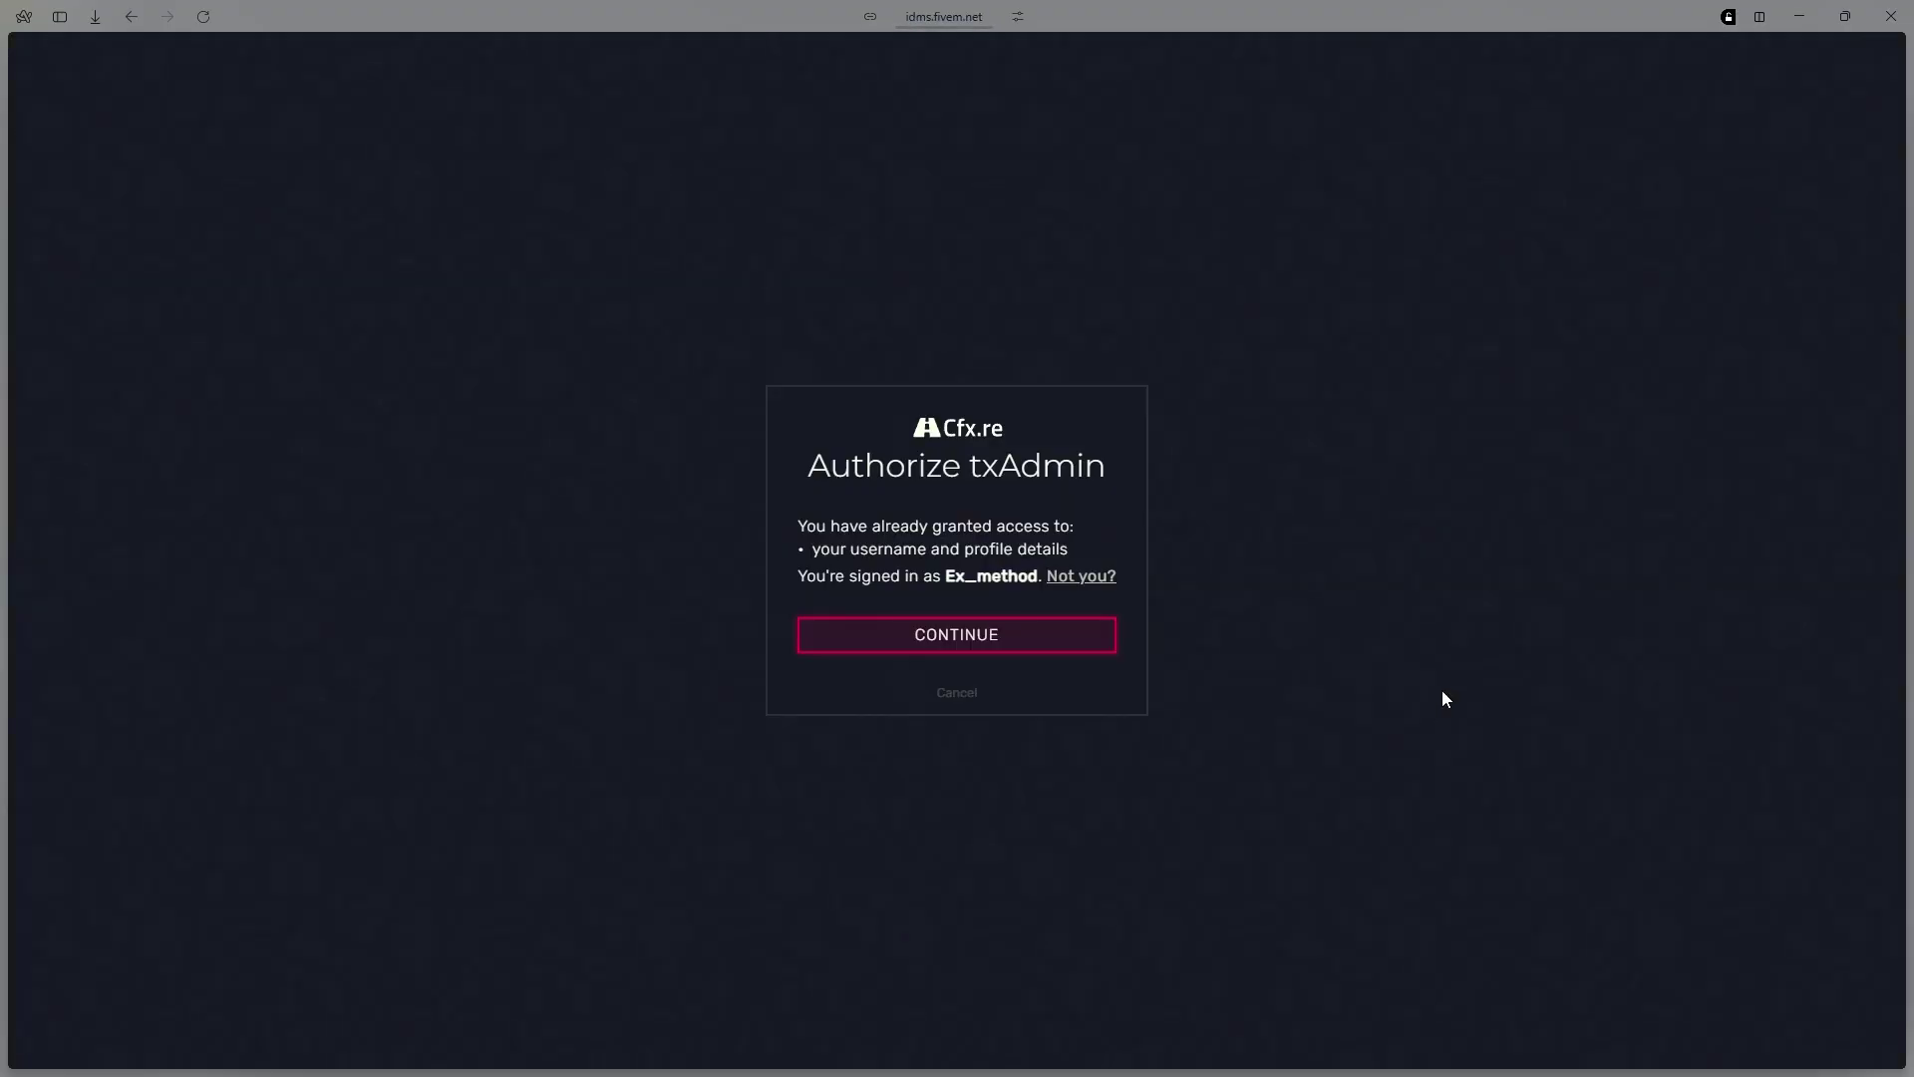
left_click(955, 646)
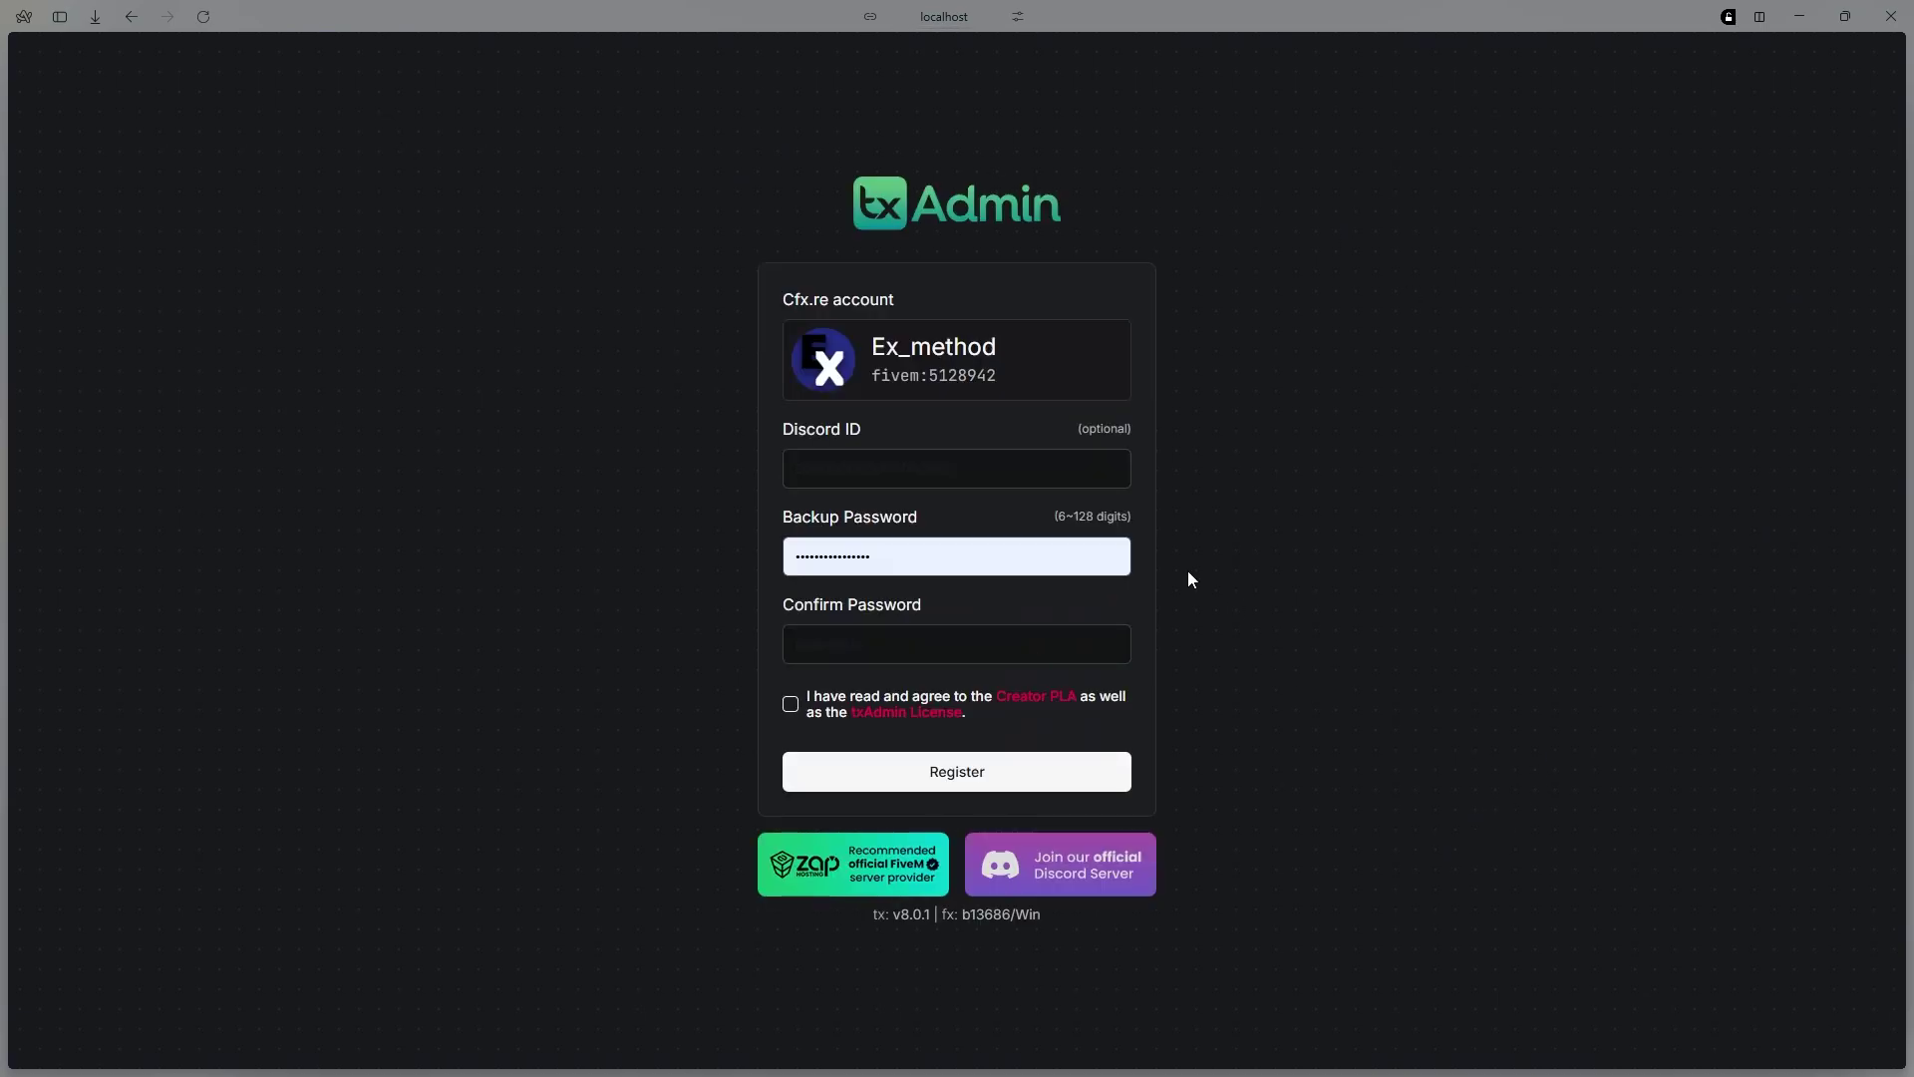
triple_click(857, 428)
left_click(1228, 534)
Set and confirm a backup password, accept the Creator PLA and txAdmin License, and register
left_click(983, 547)
key("ctrl+a")
type("12345")
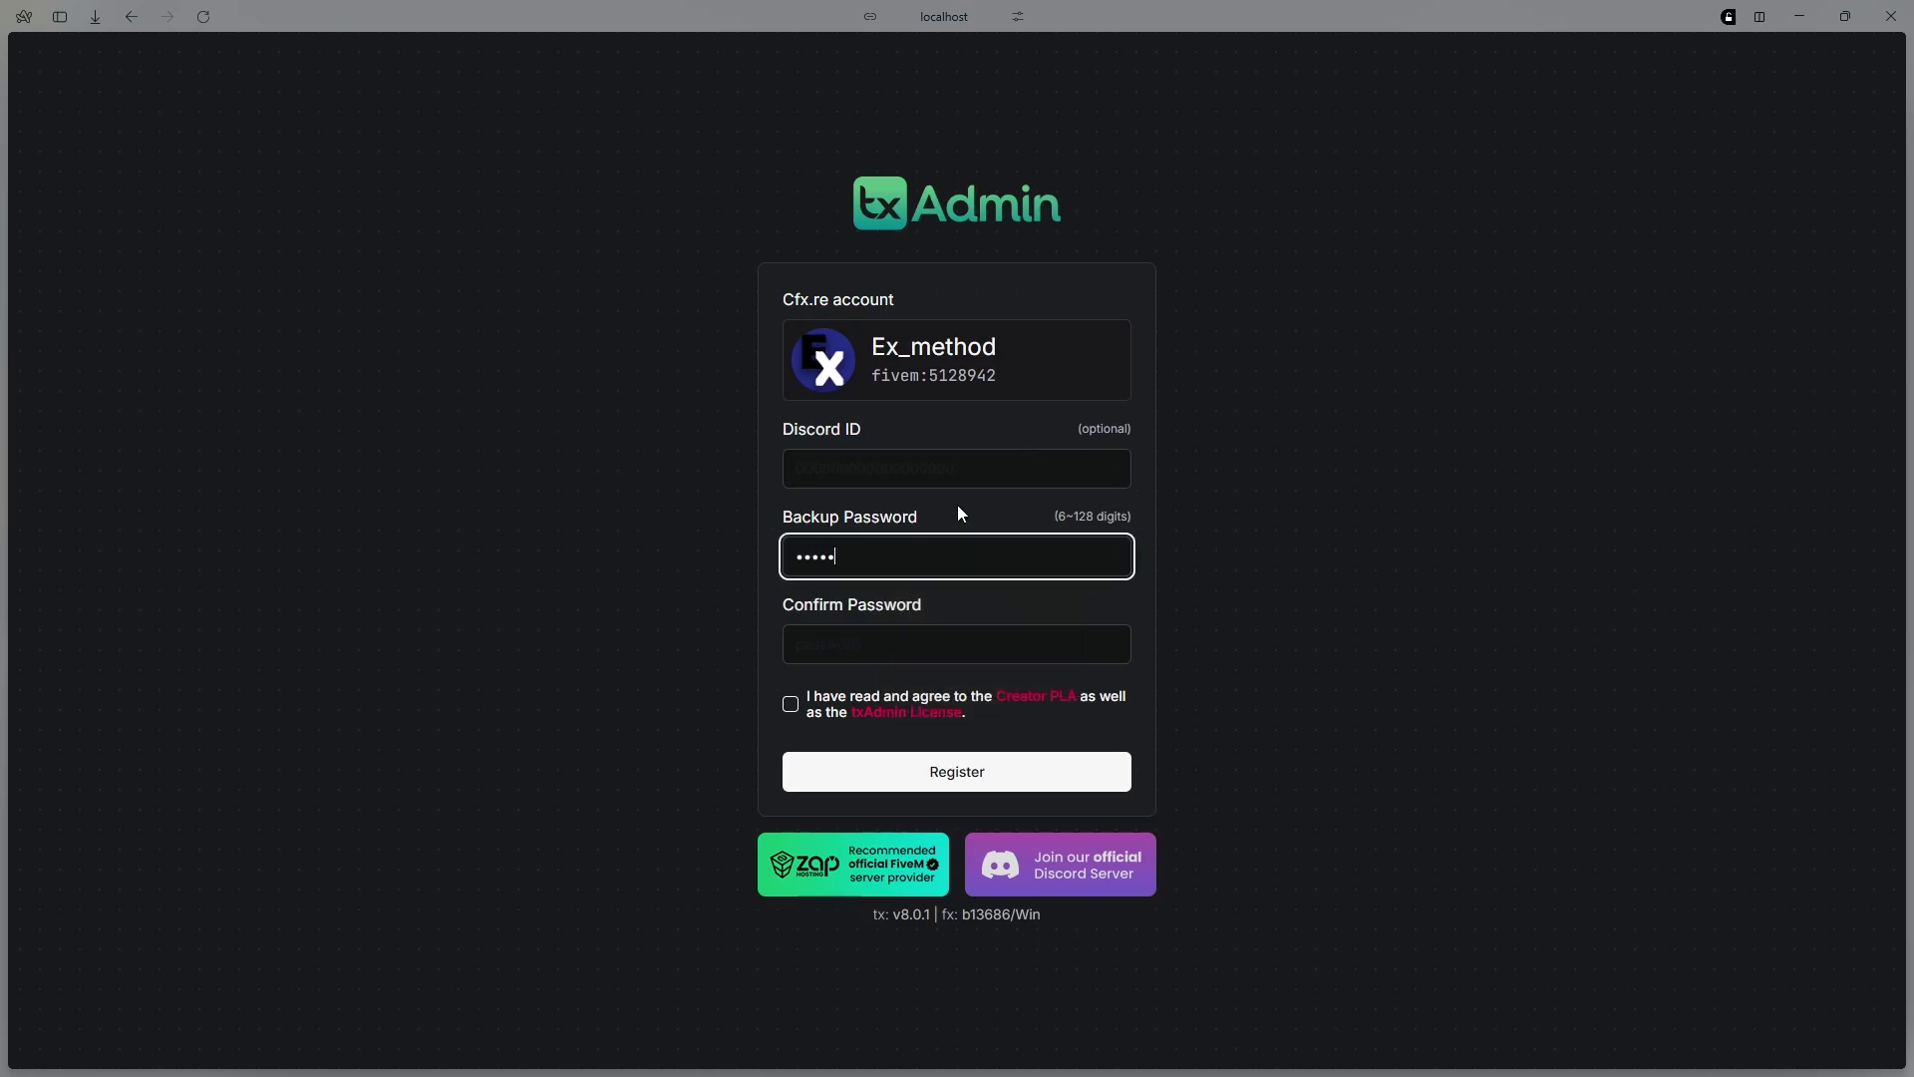
type("67890123456")
left_click(948, 631)
type("1234567")
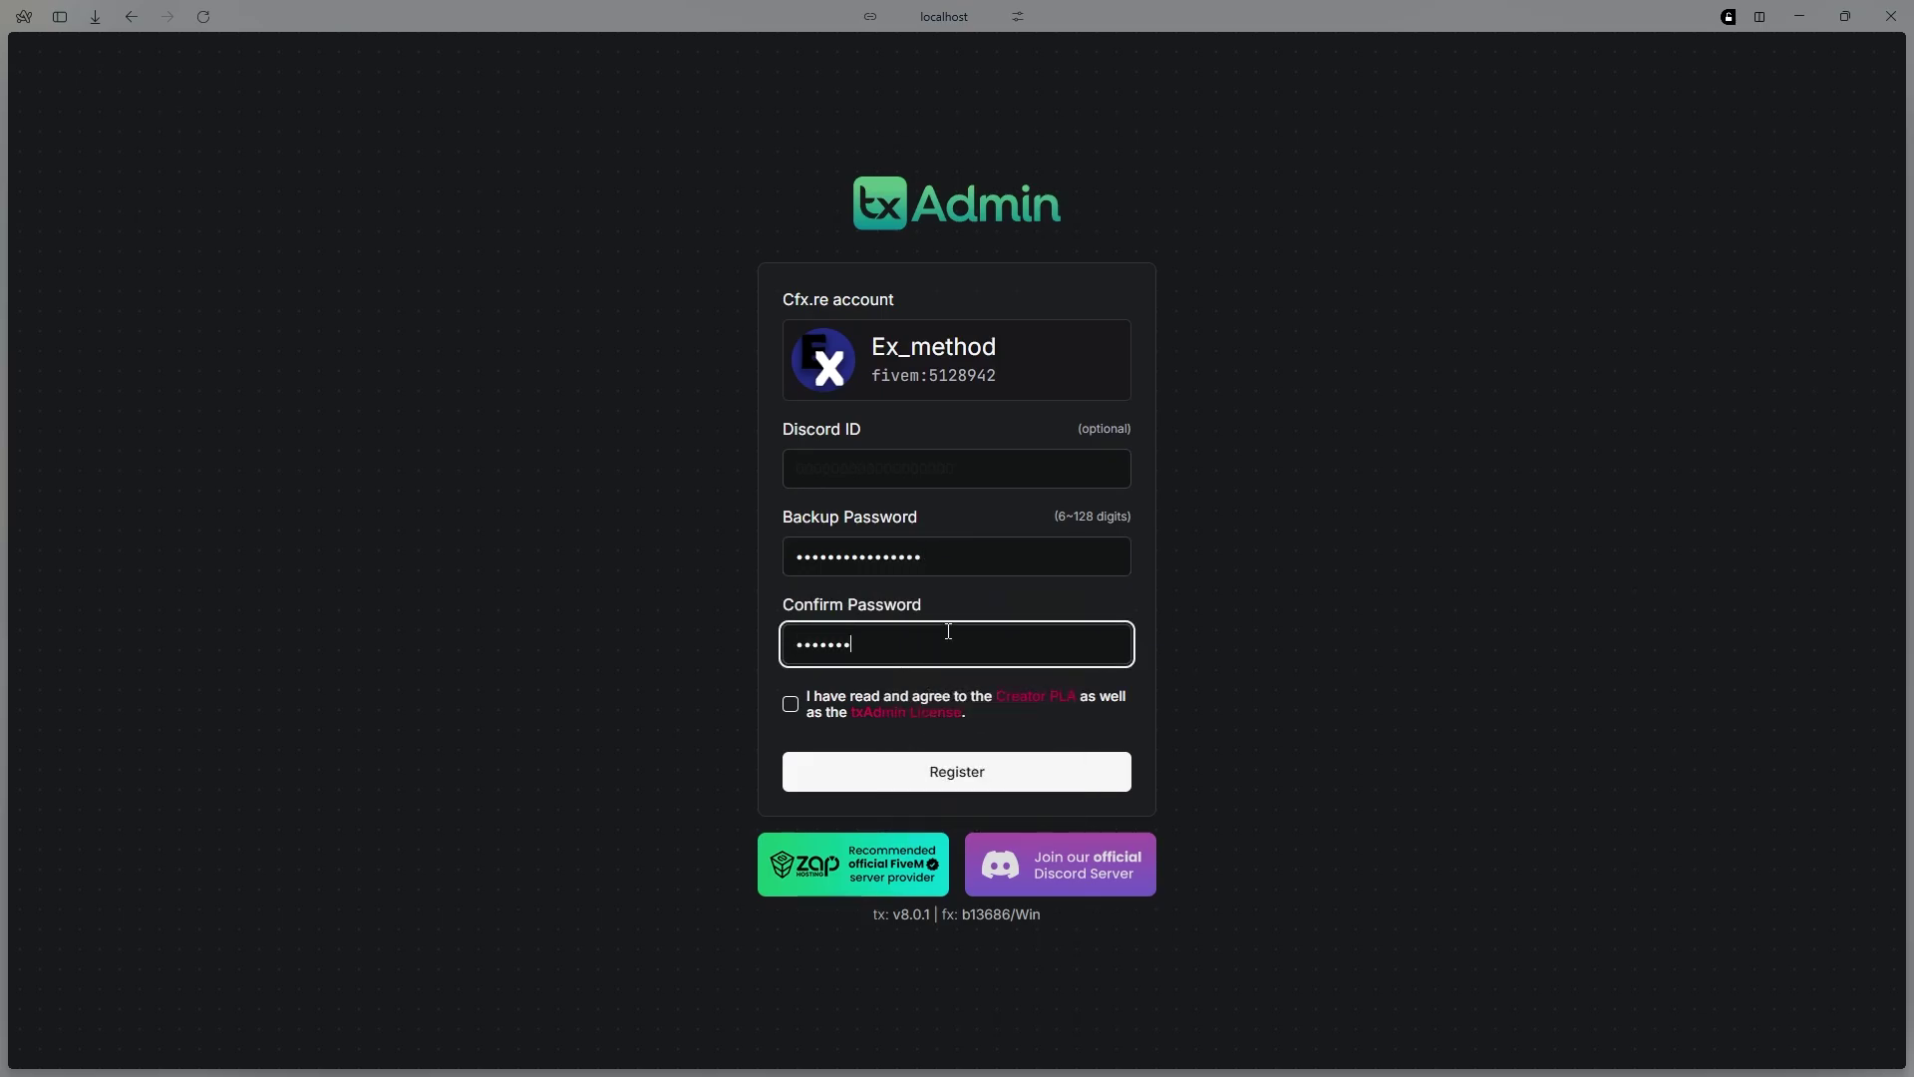
type("890123456")
left_click(791, 706)
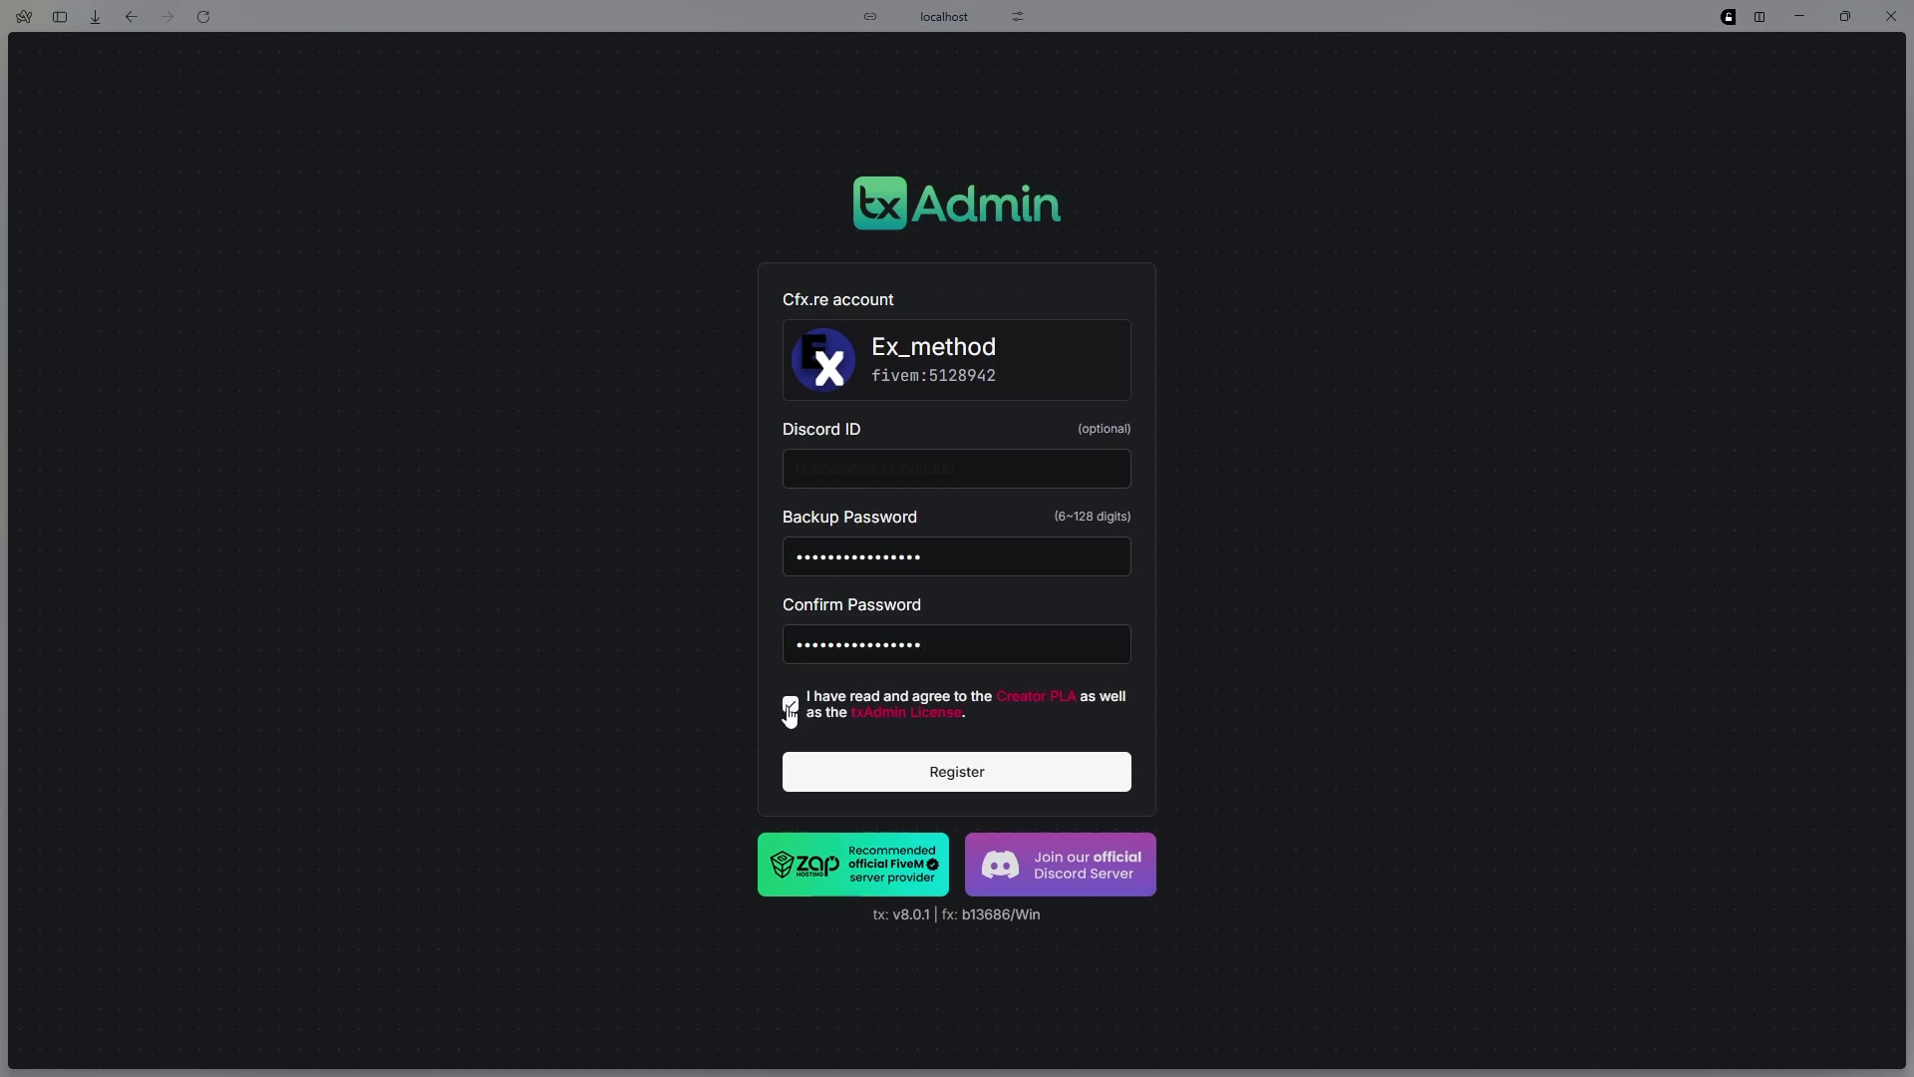
left_click(968, 783)
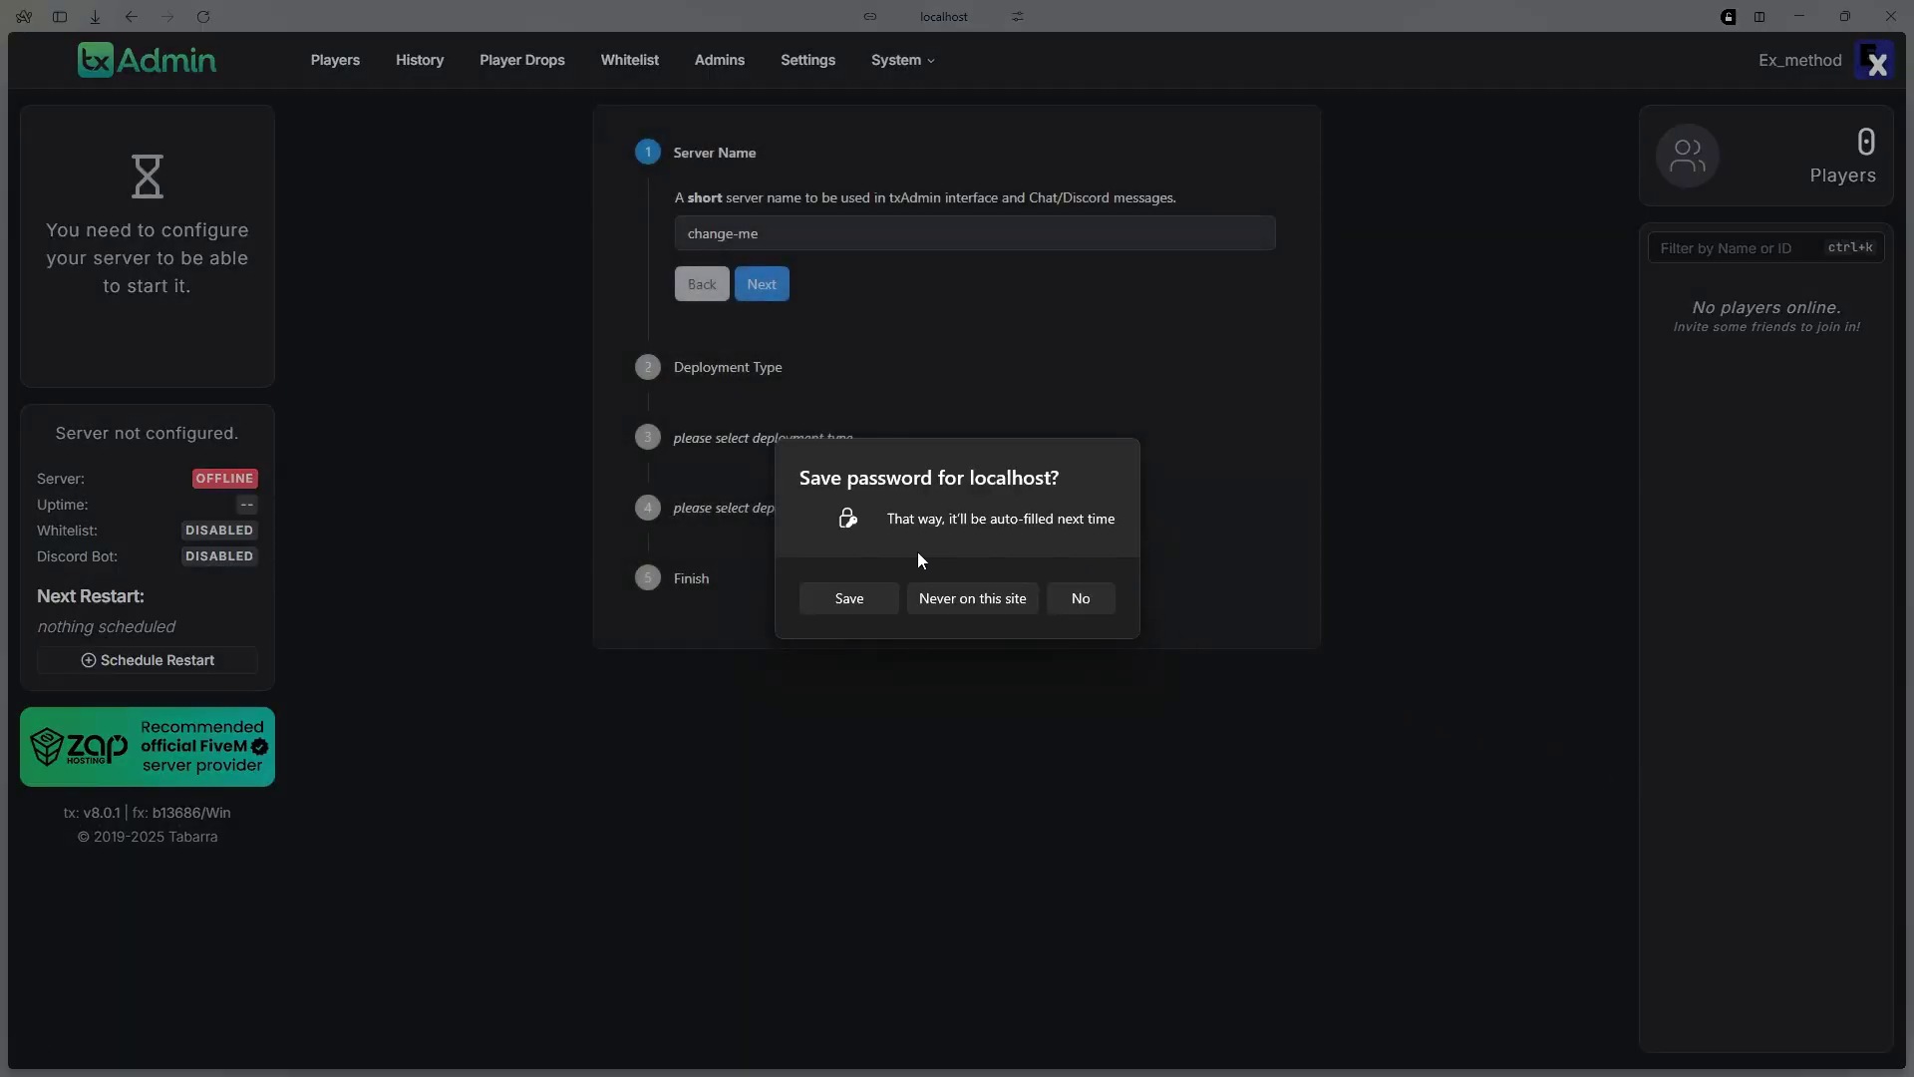
left_click(1367, 619)
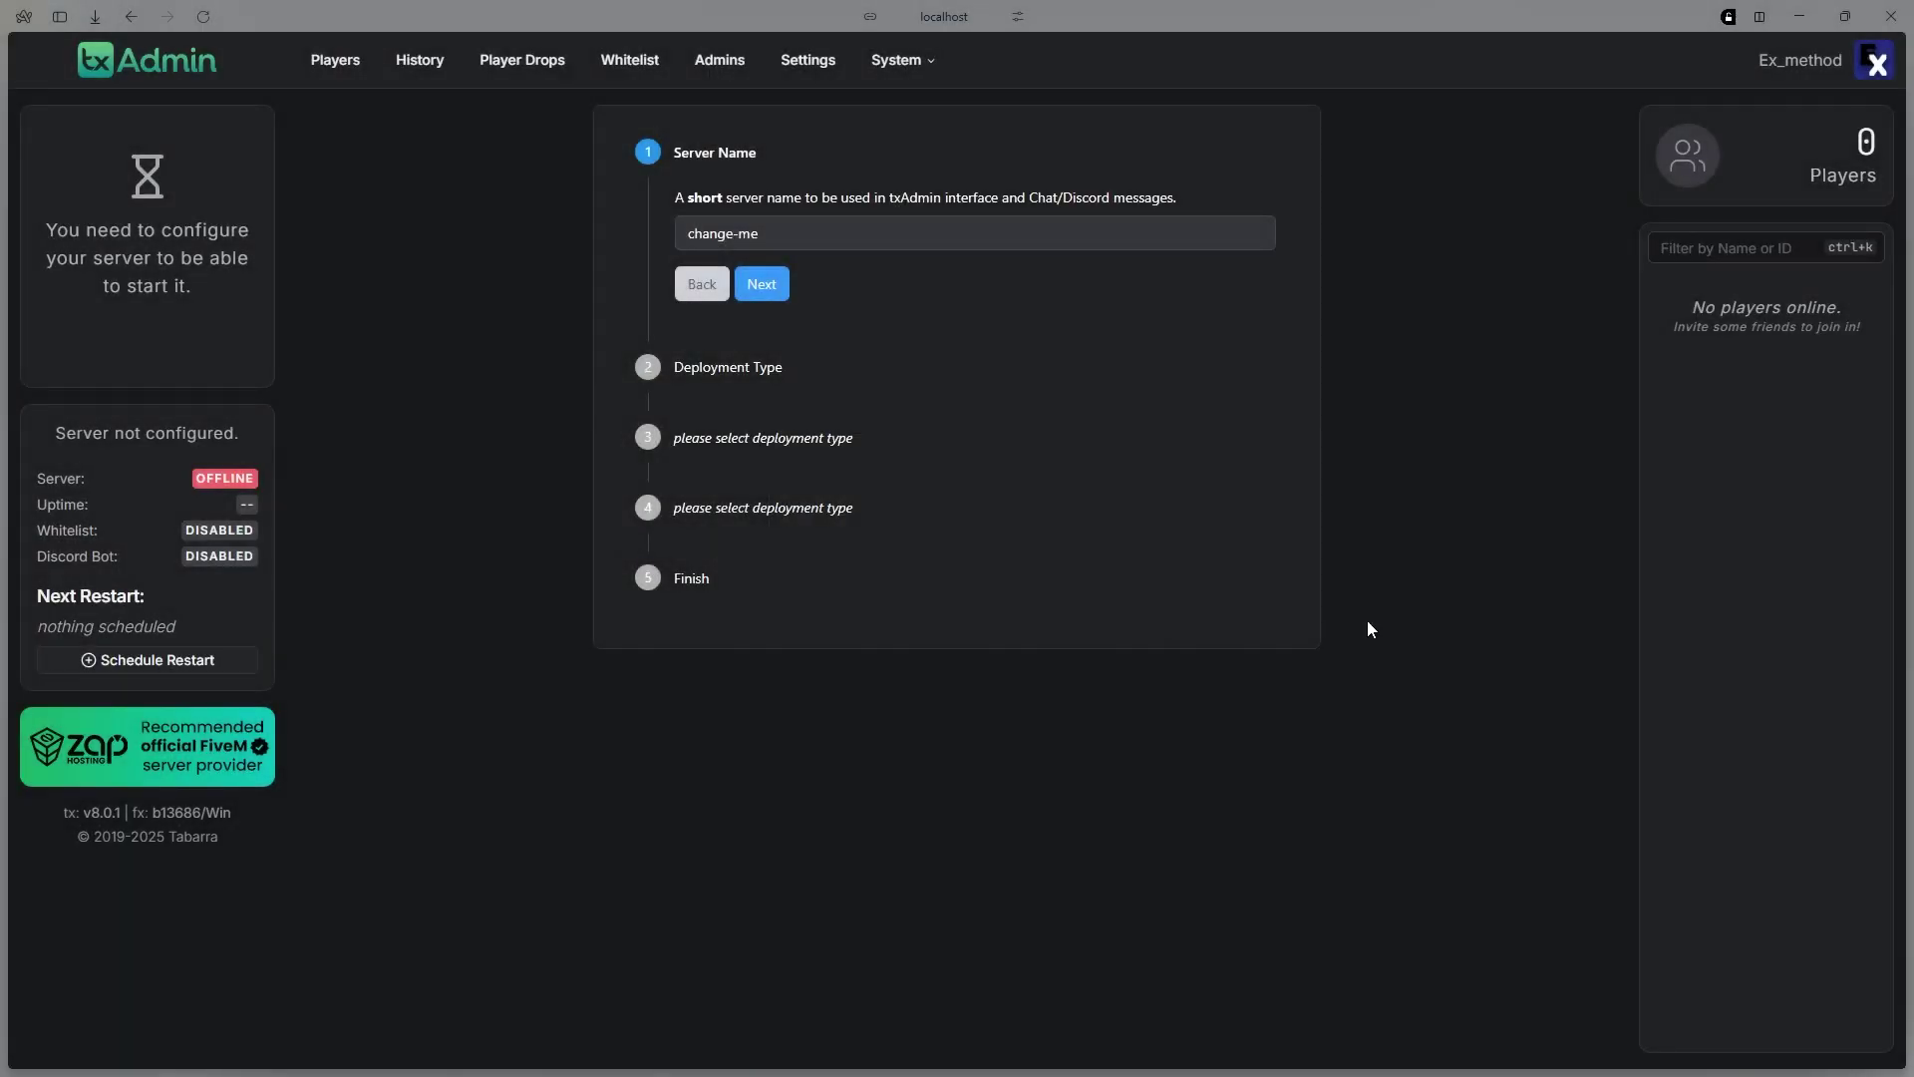
Replace the default name change-me with FiveMESXServer as the server name
triple_click(843, 231)
key("BackSpace")
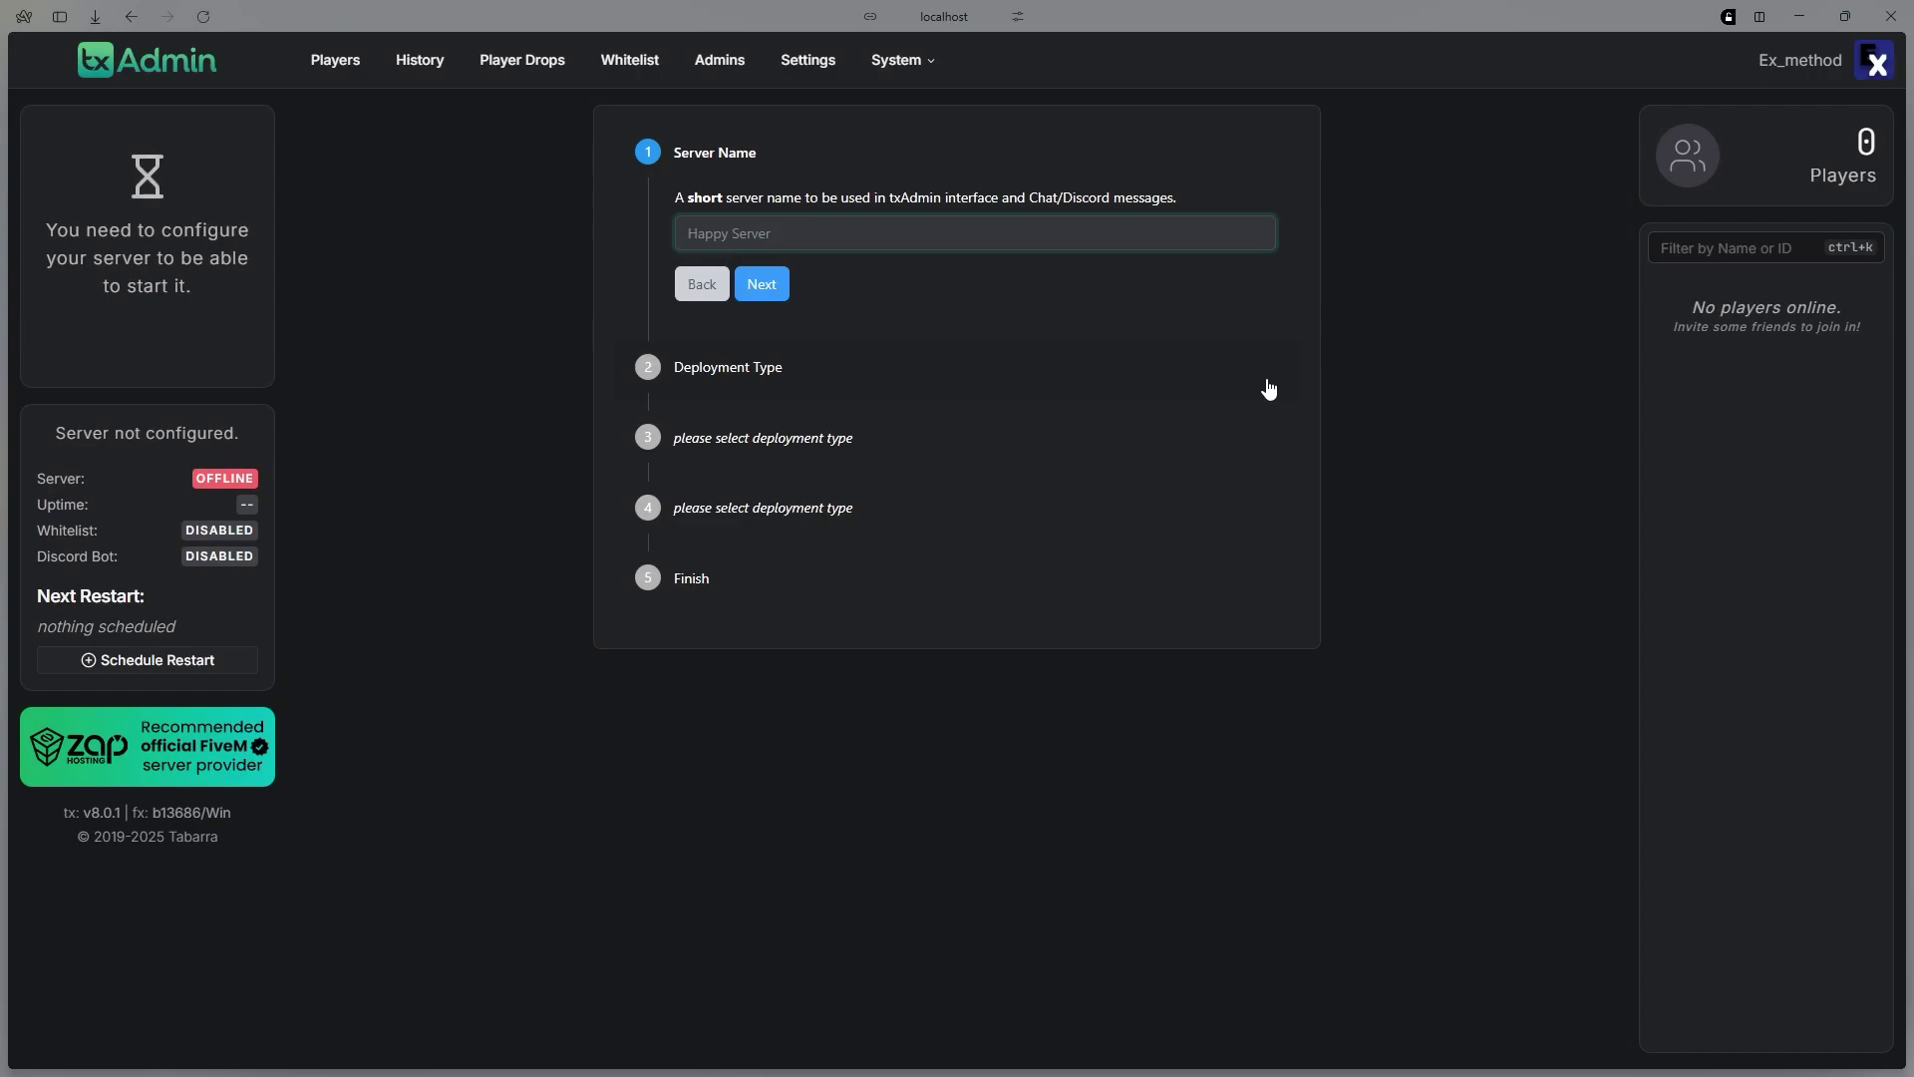
type("Five")
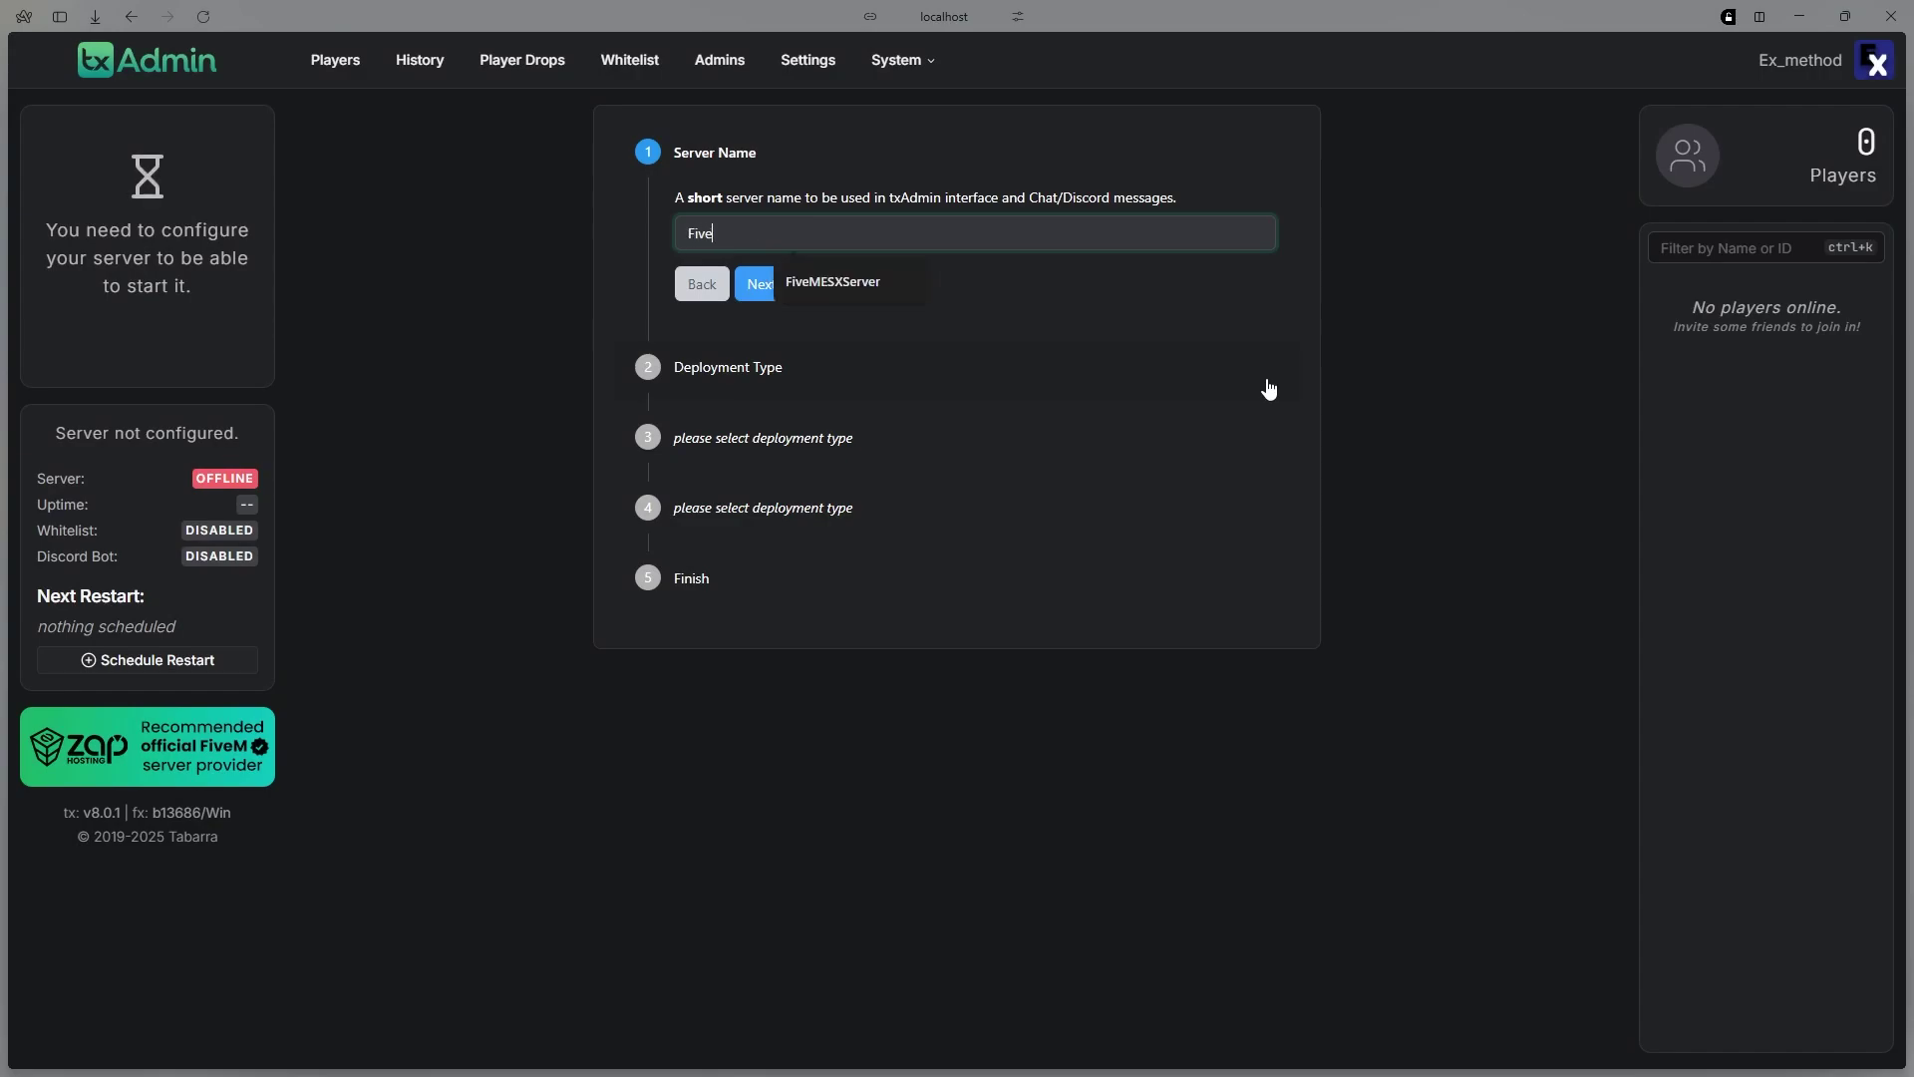
type("MESXServer")
left_click(884, 276)
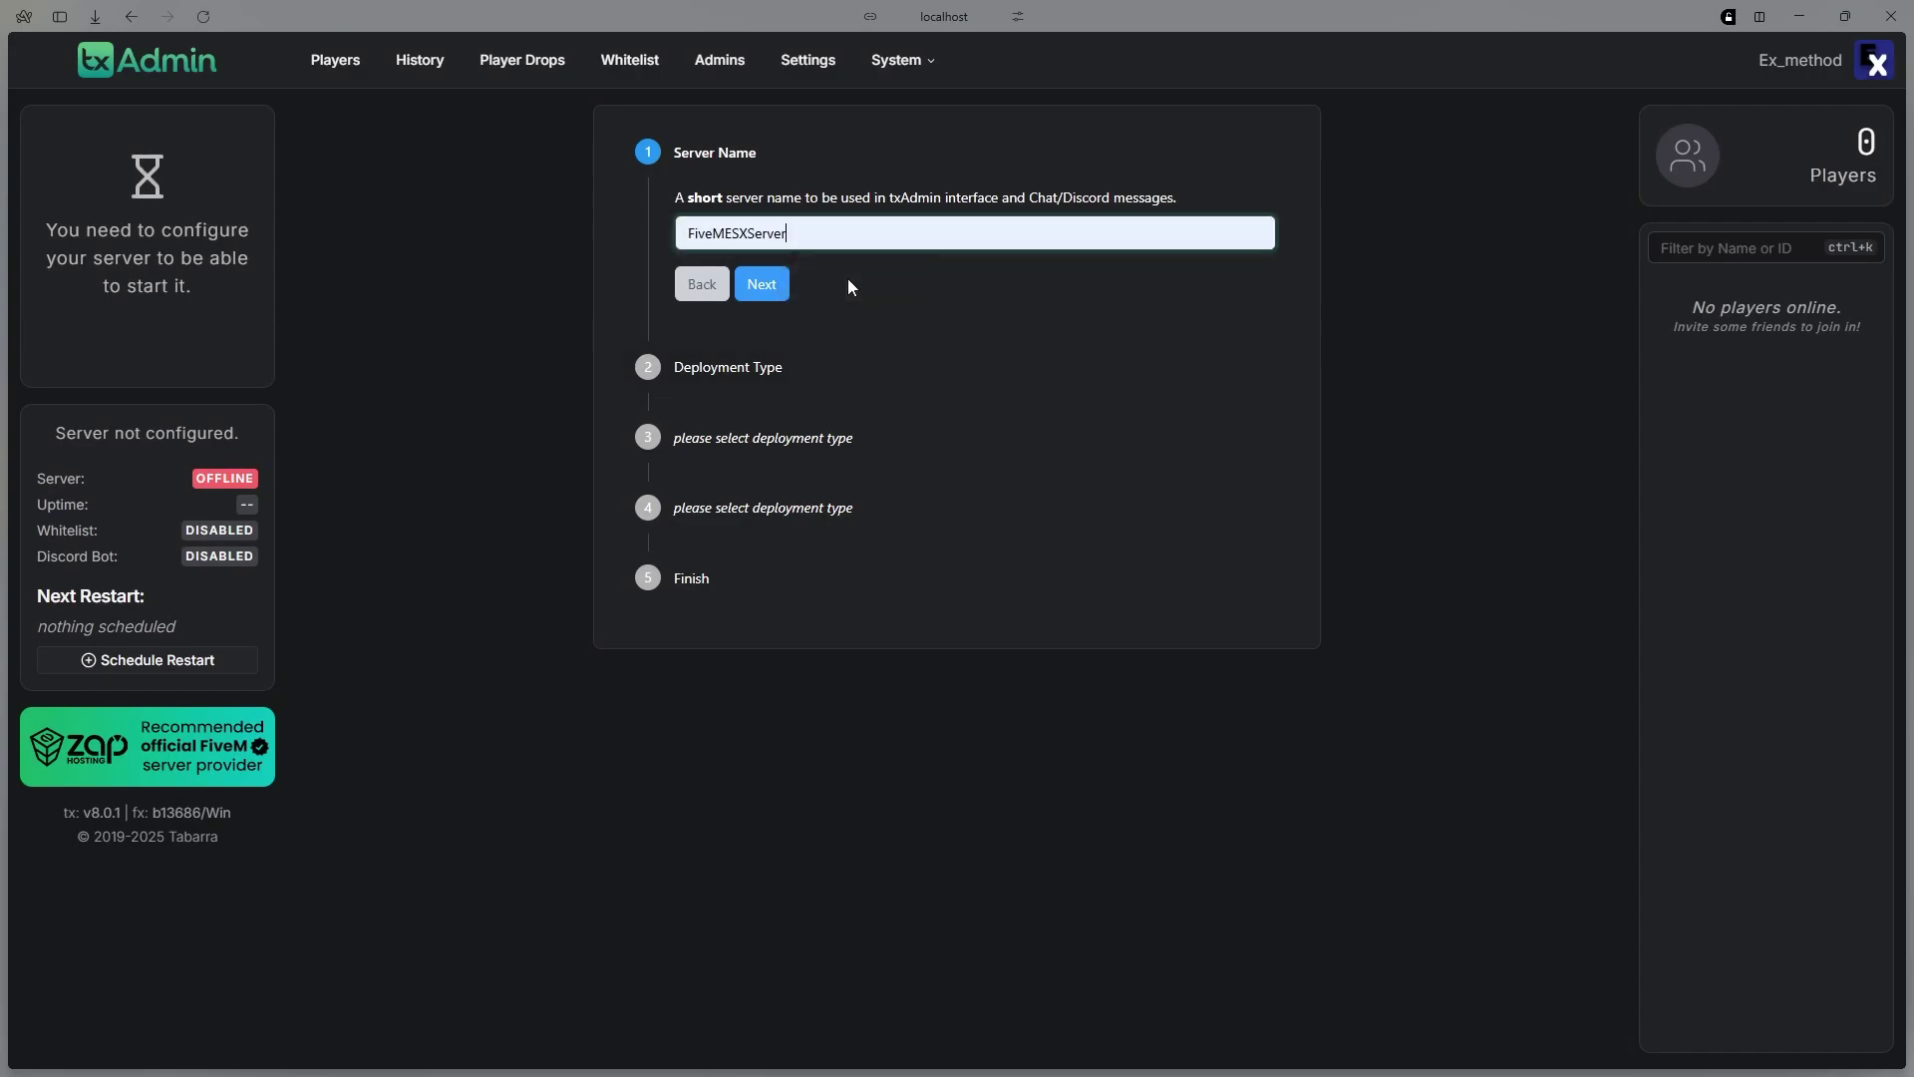
left_click(761, 284)
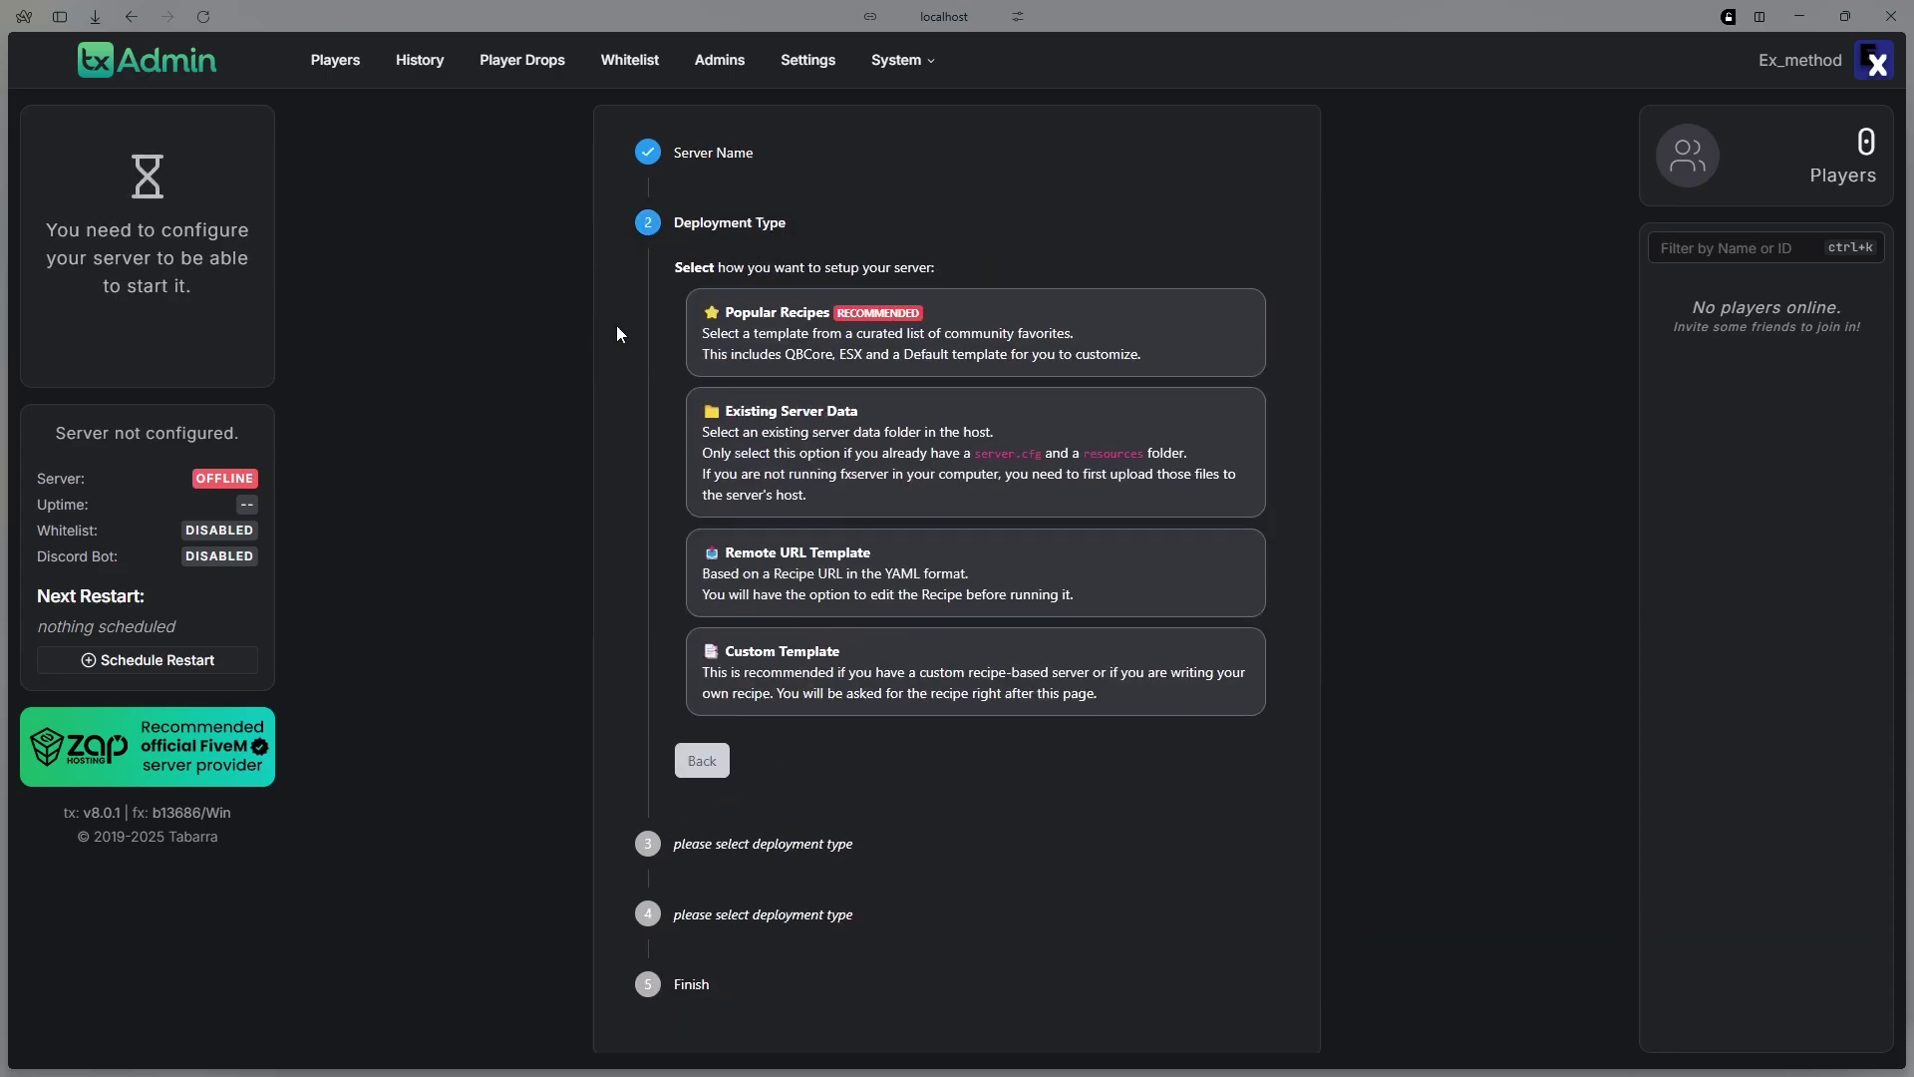
Choose the ESX Legacy popular recipe with the suggested data folder and accept it in the deployer
left_click(697, 332)
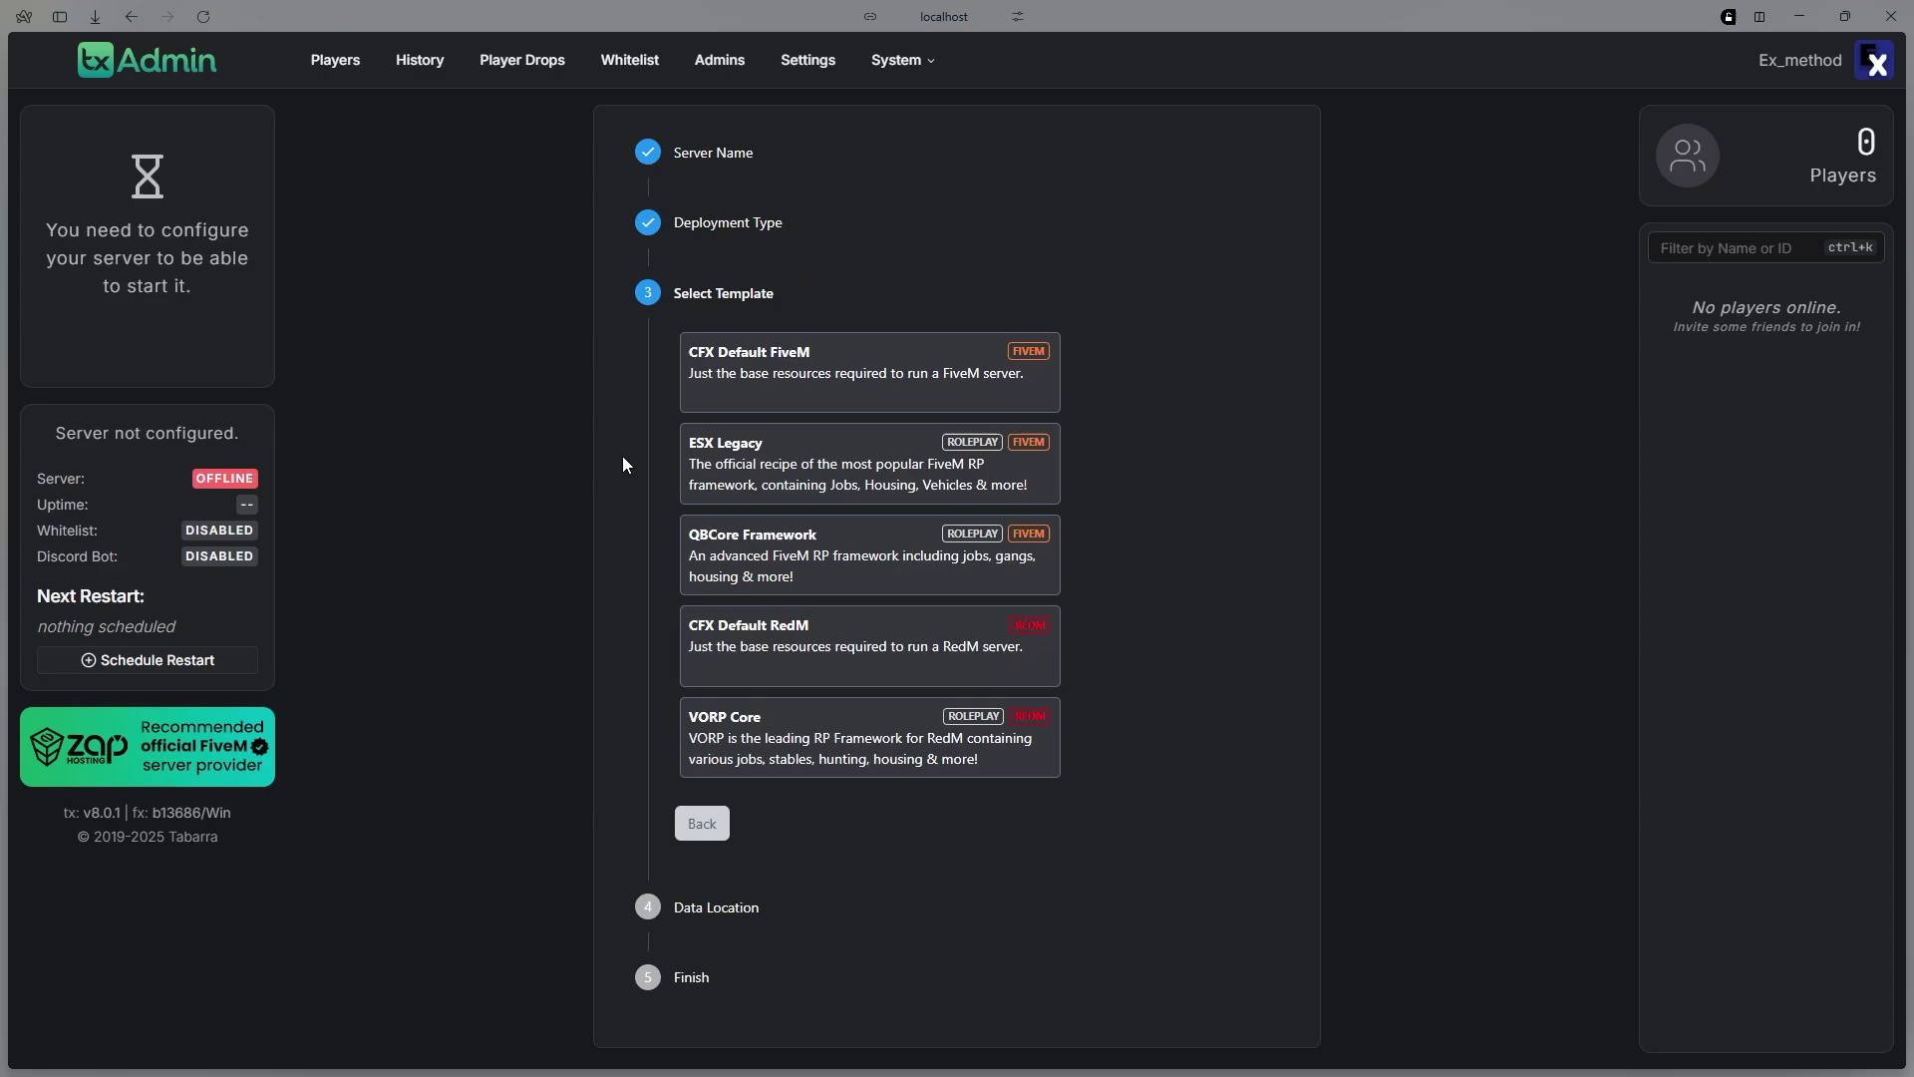
left_click(705, 483)
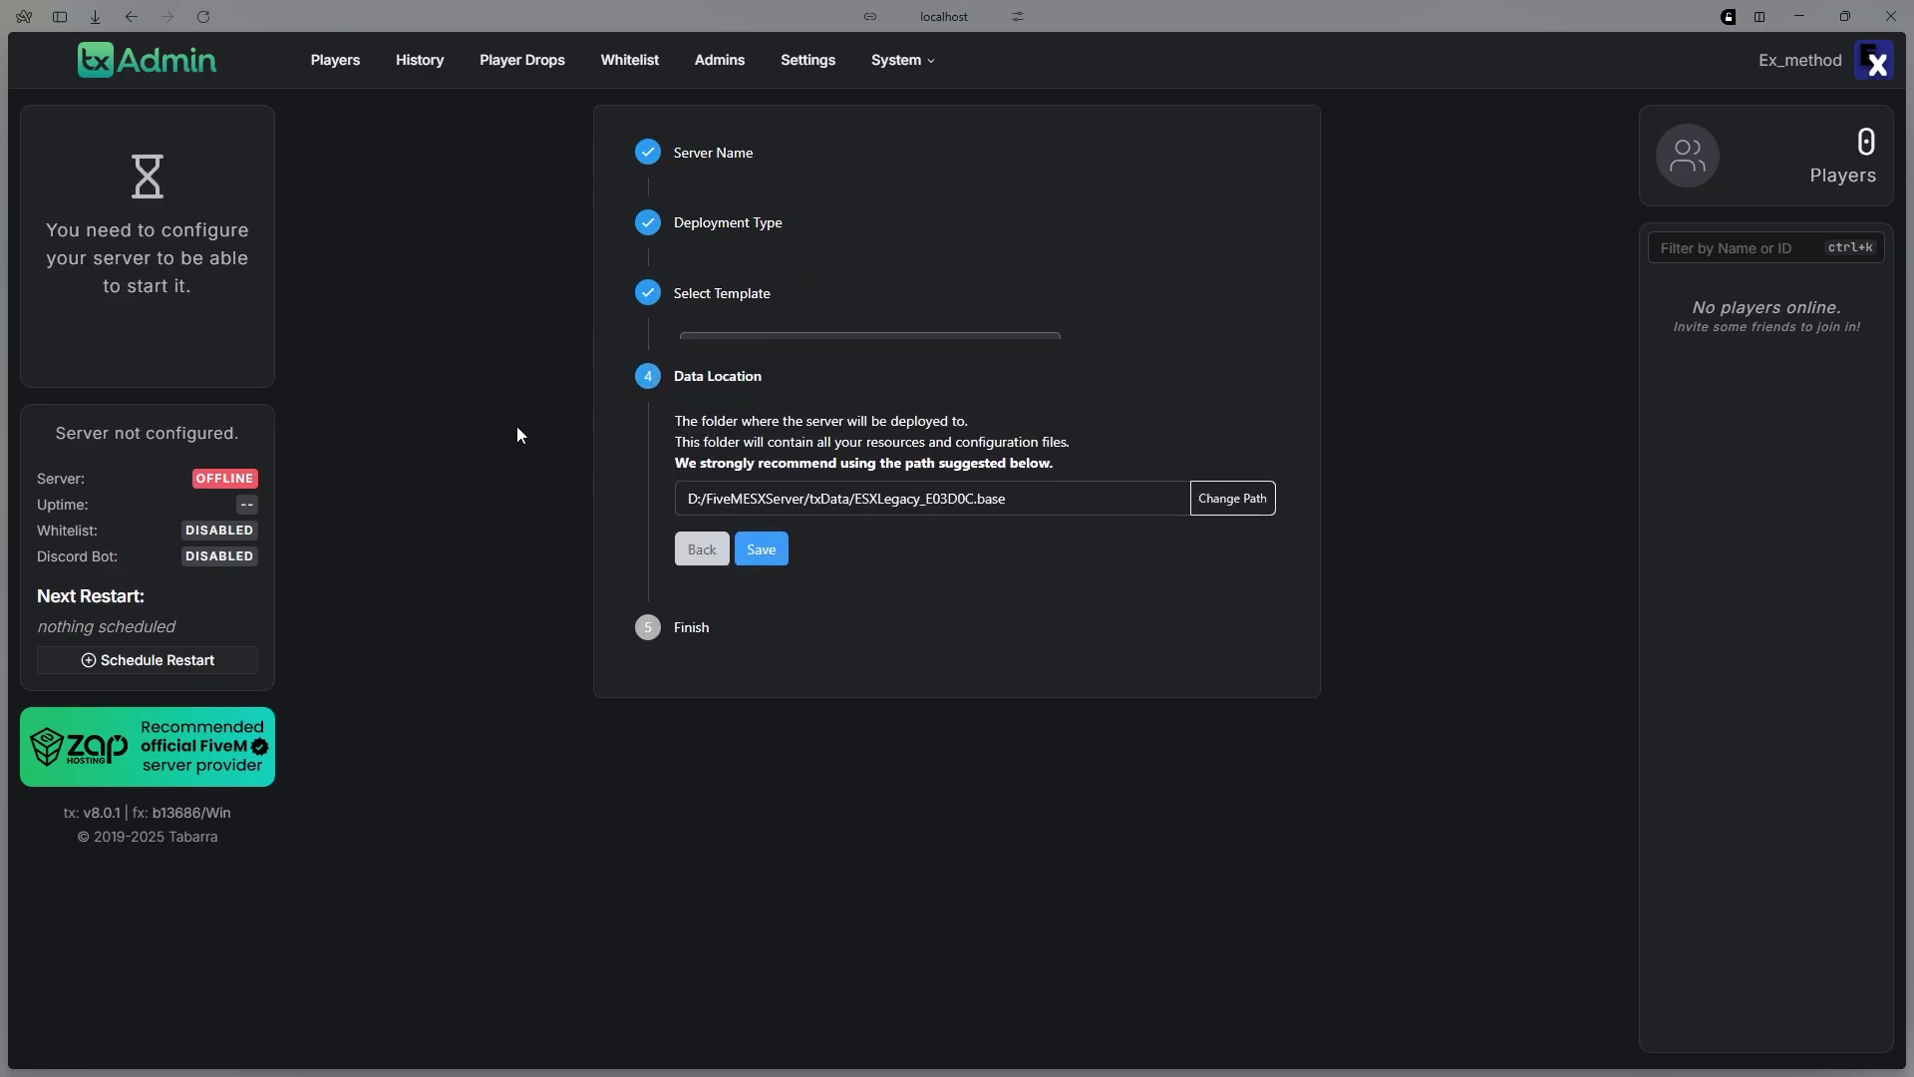
left_click(758, 536)
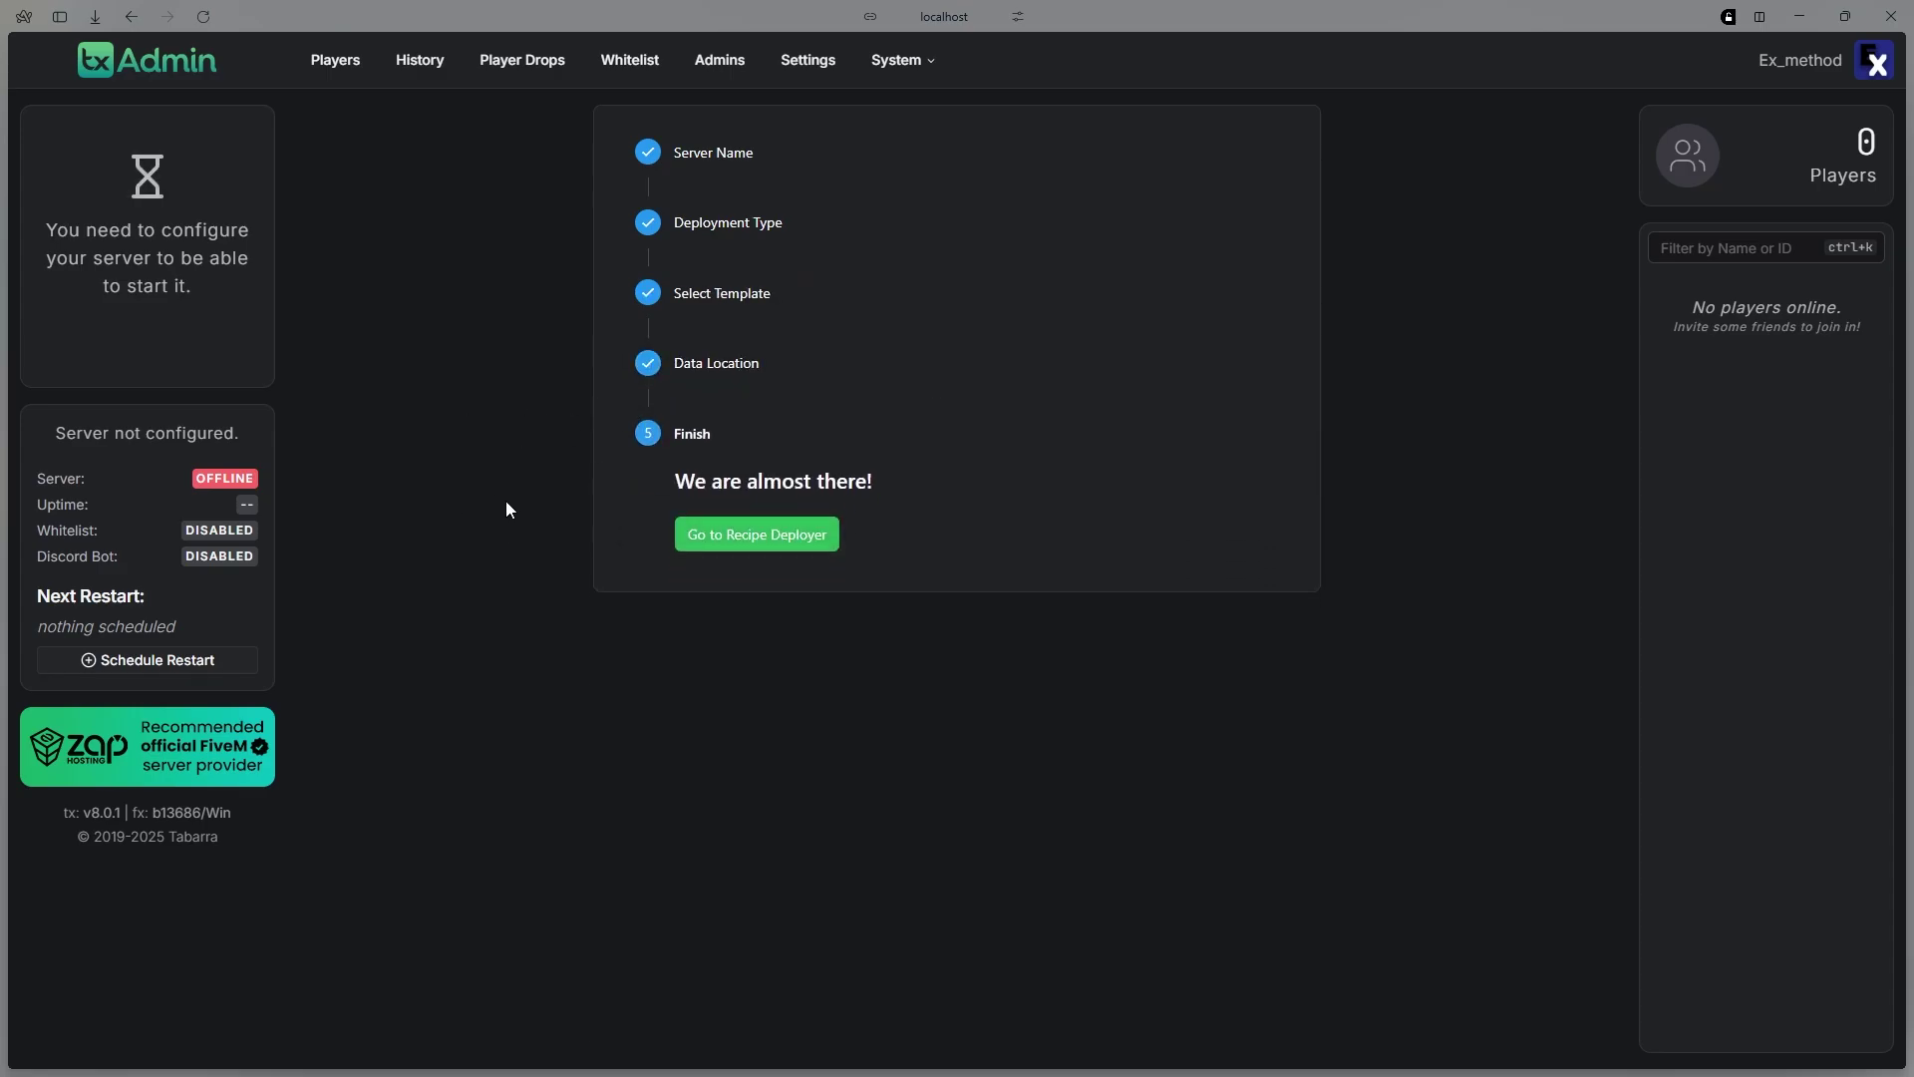
left_click(687, 539)
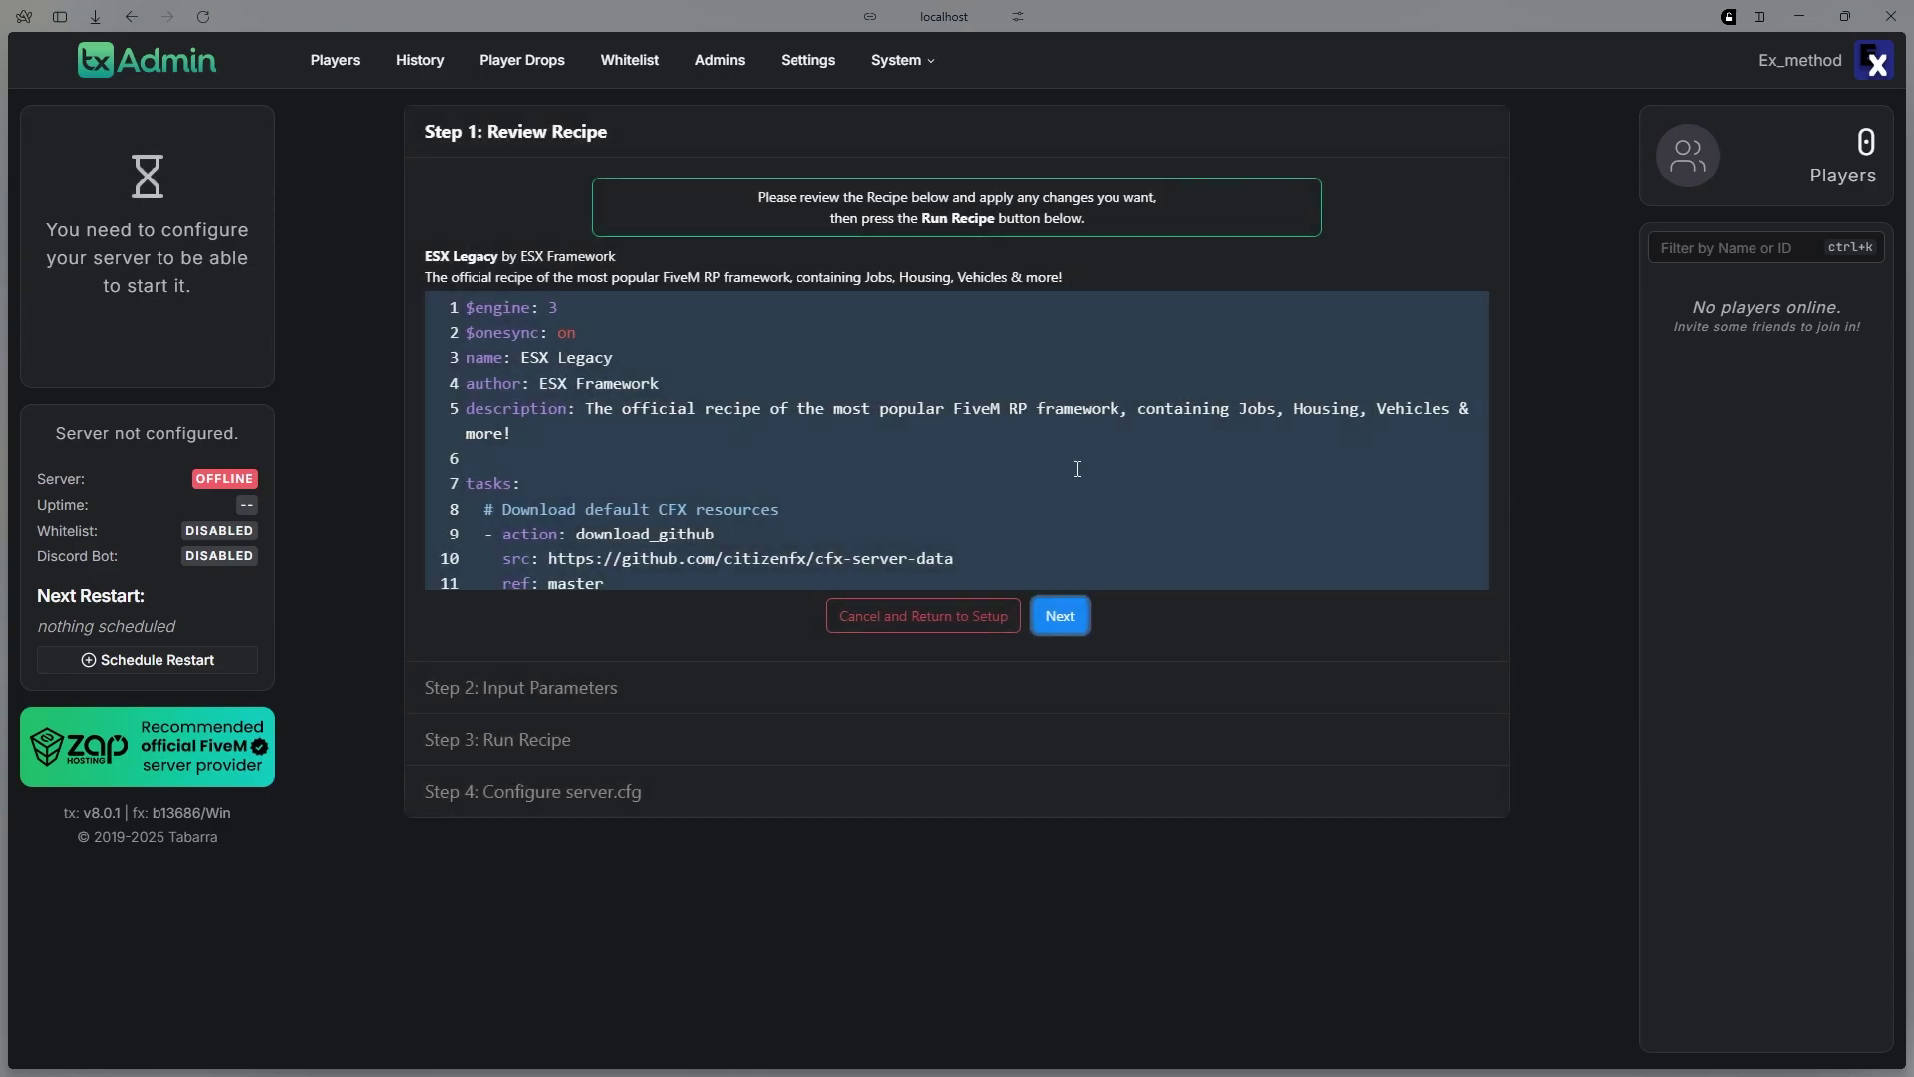
left_click(1077, 624)
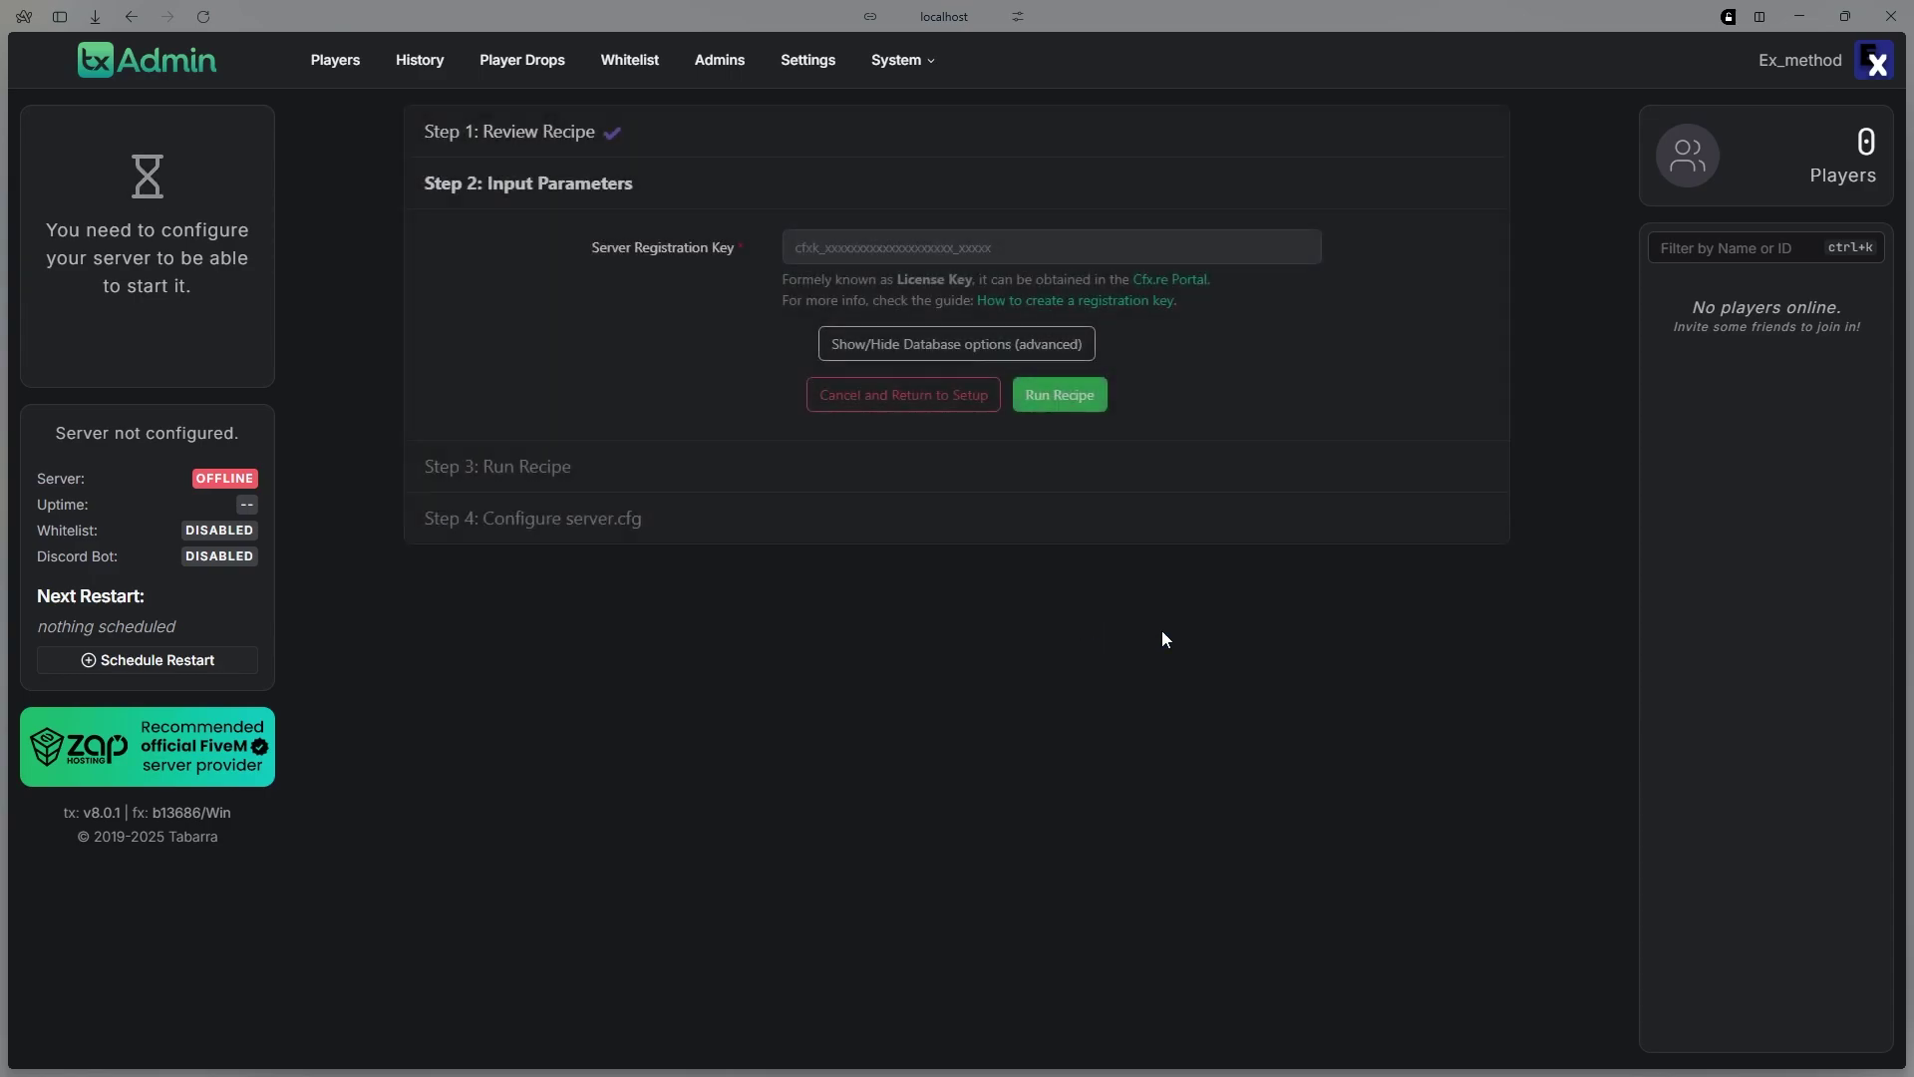
left_click(1197, 289)
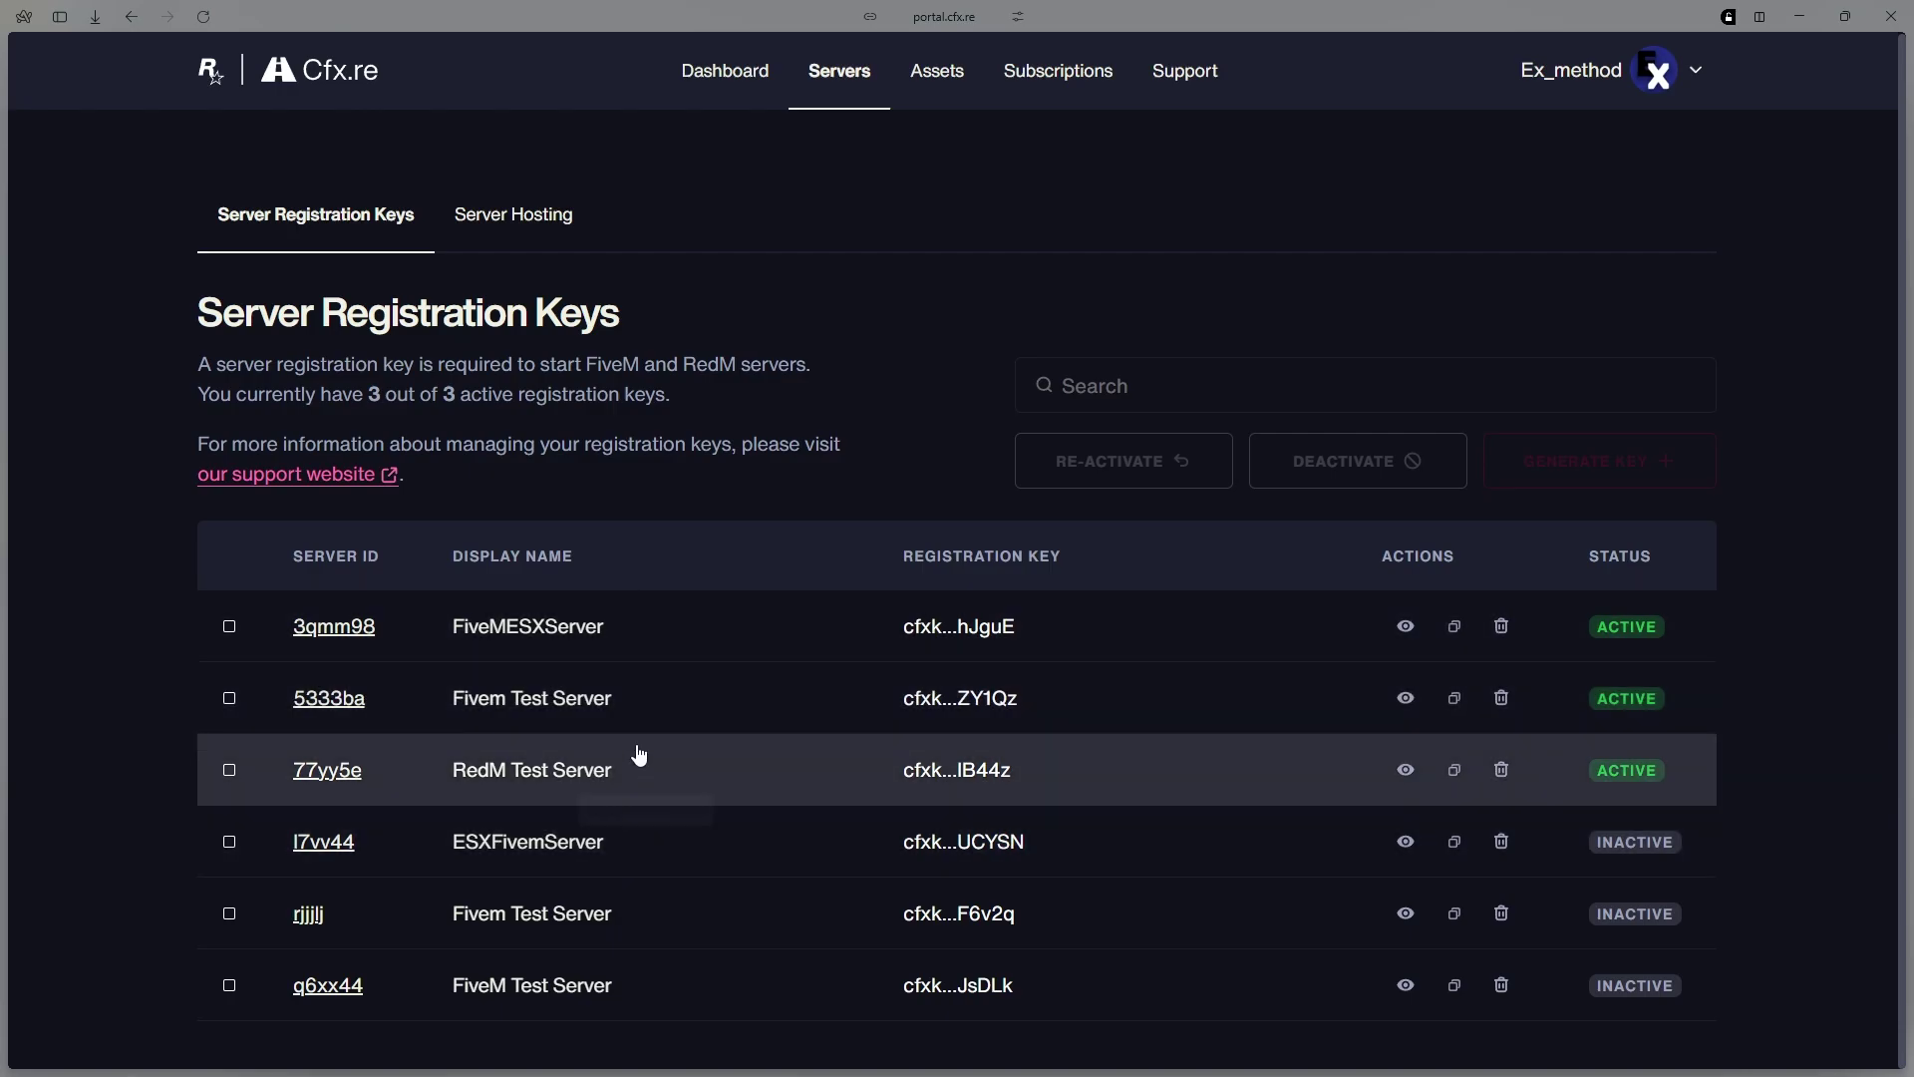
Deactivate the old FiveMESXServer registration key and start generating a new one
left_click(1504, 642)
left_click(1357, 461)
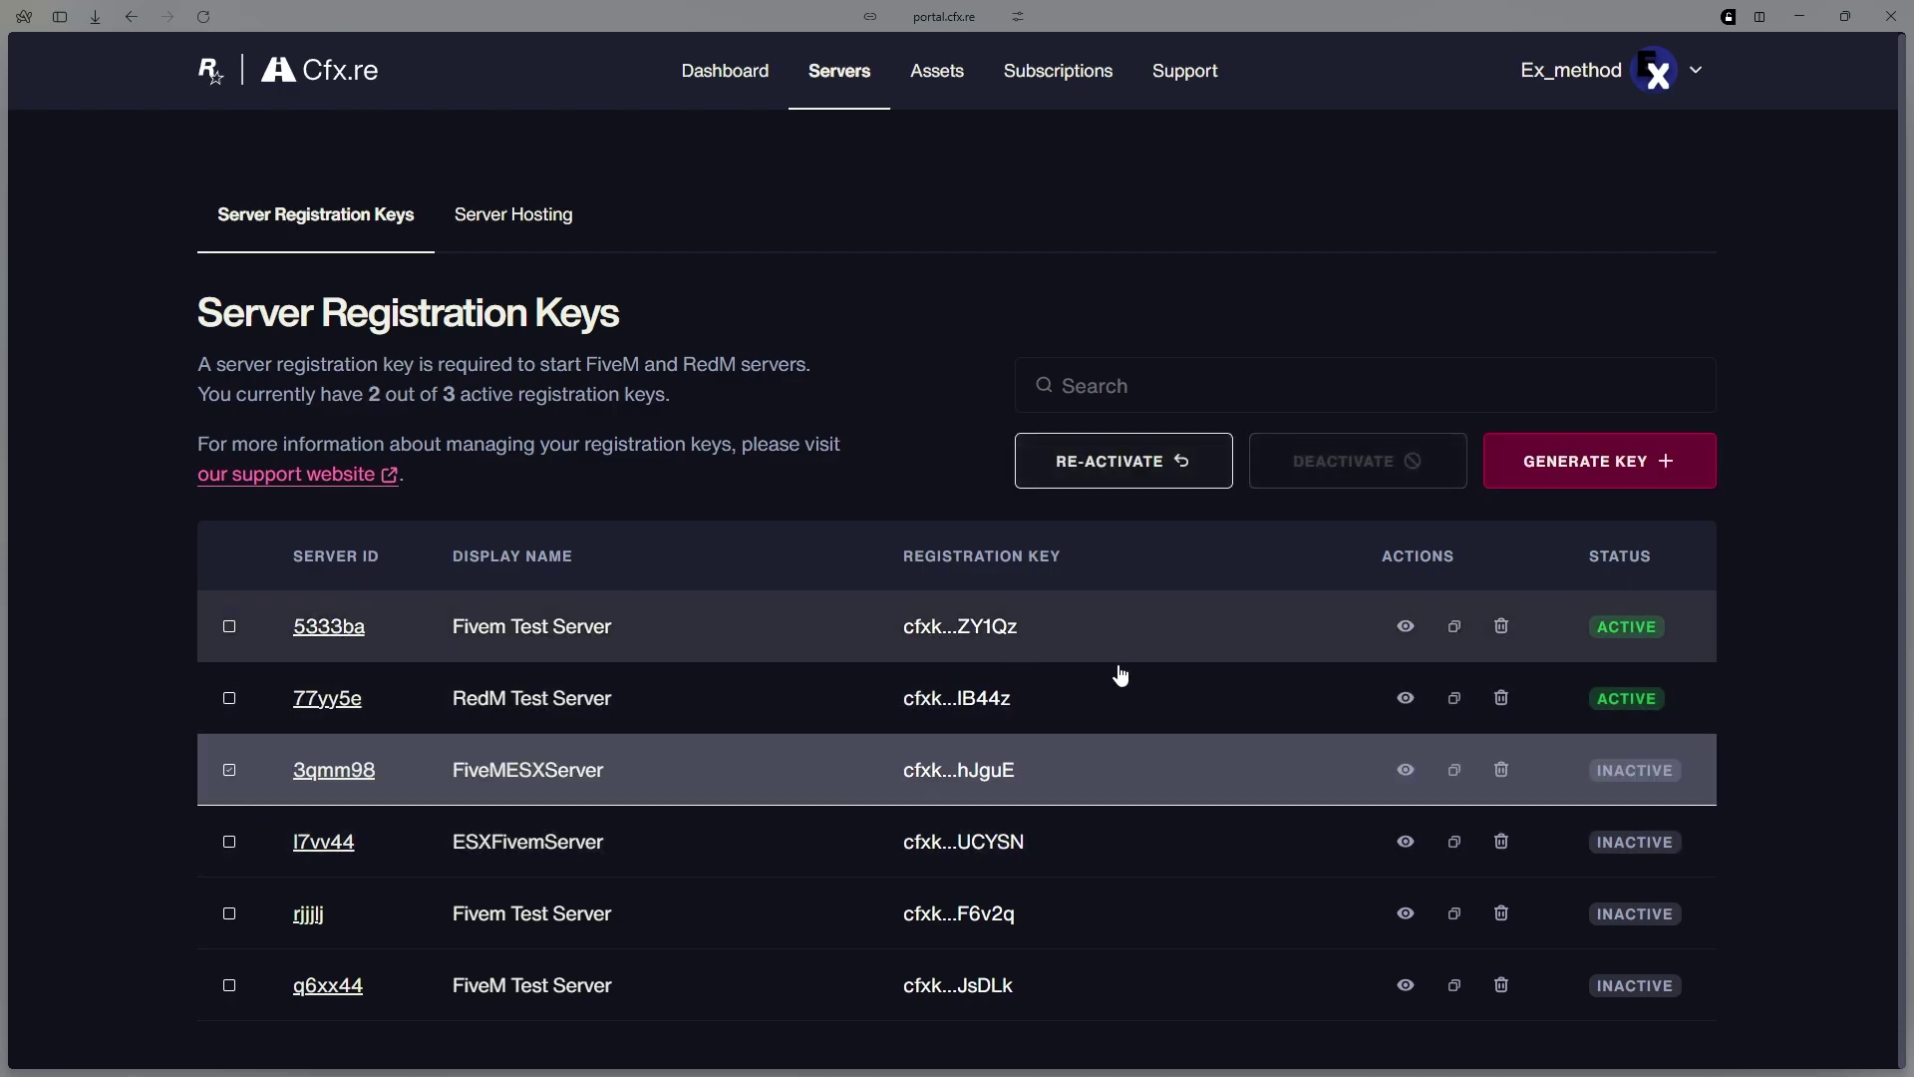
left_click(1668, 466)
left_click(736, 586)
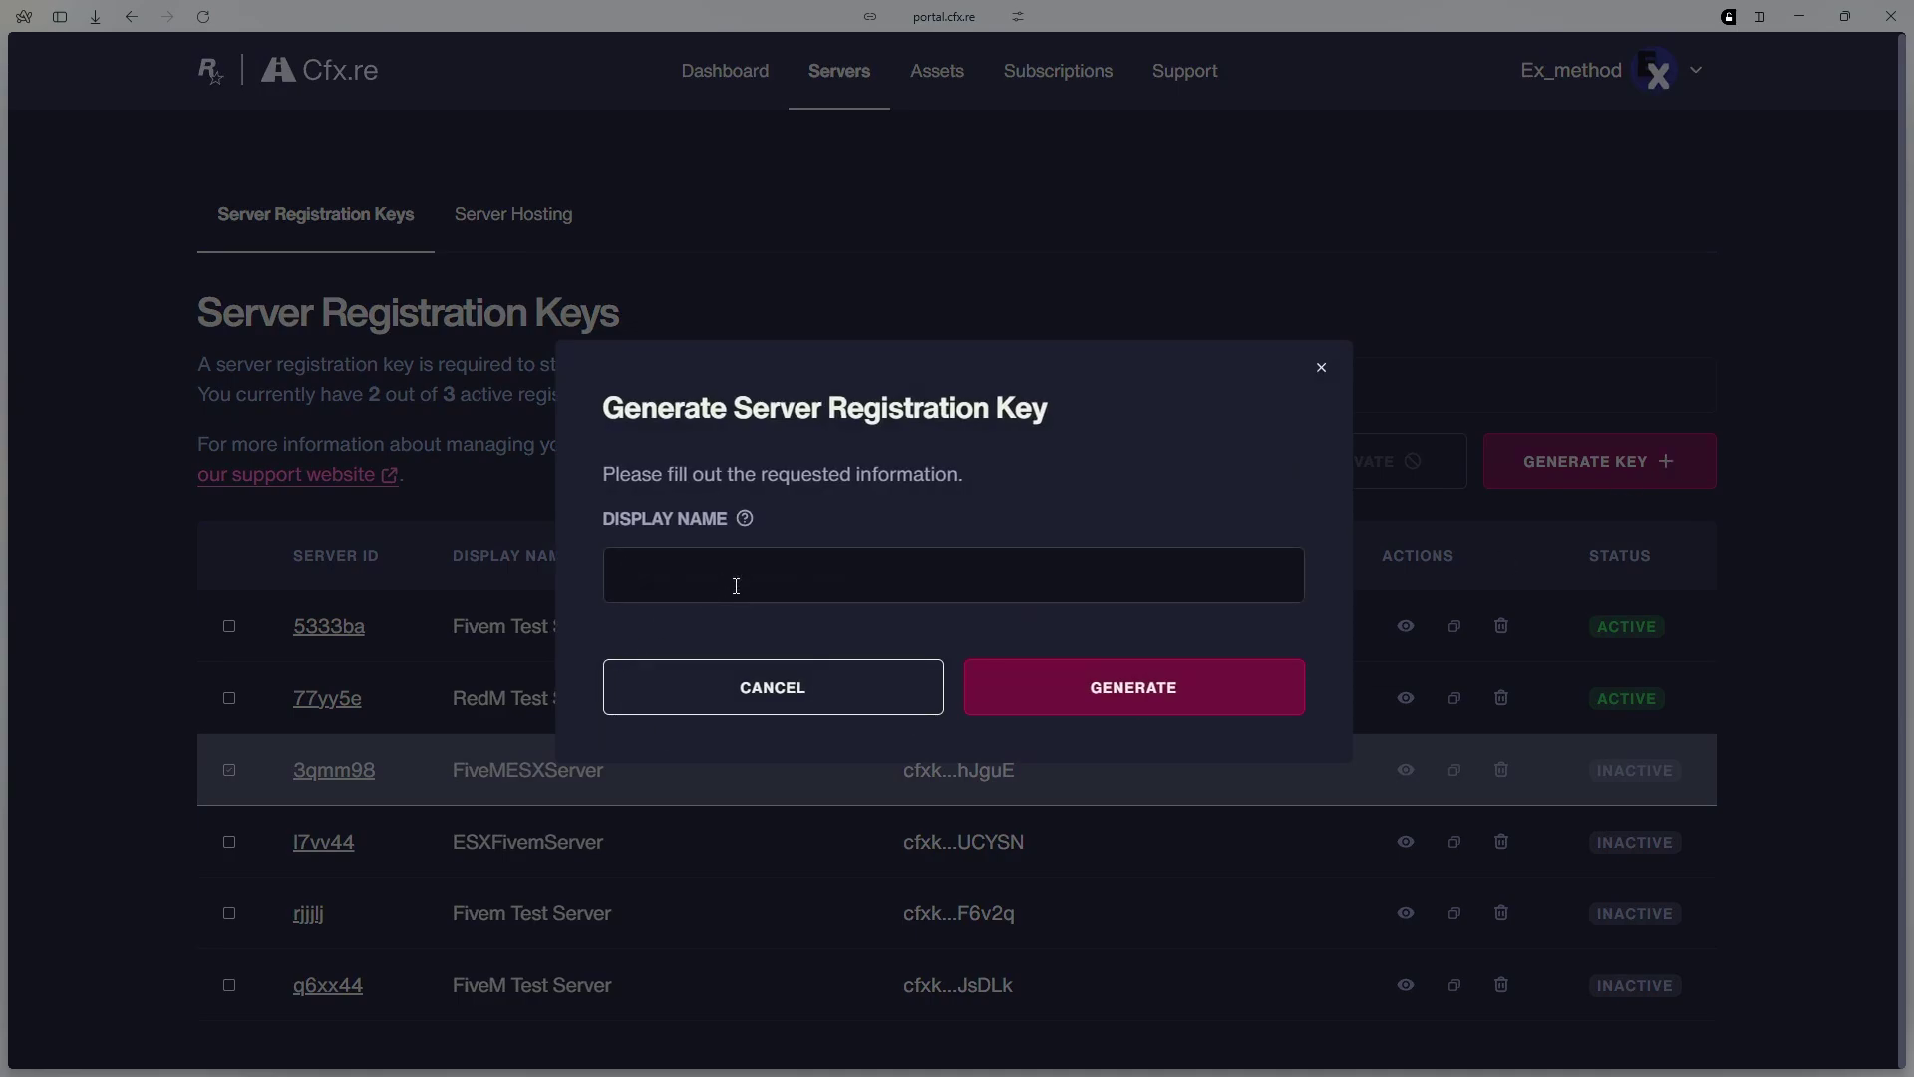
Generate a new key with display name FiveMESXServer and copy it
type("FiveMS")
key("BackSpace")
type("ESXServer")
left_click(1090, 704)
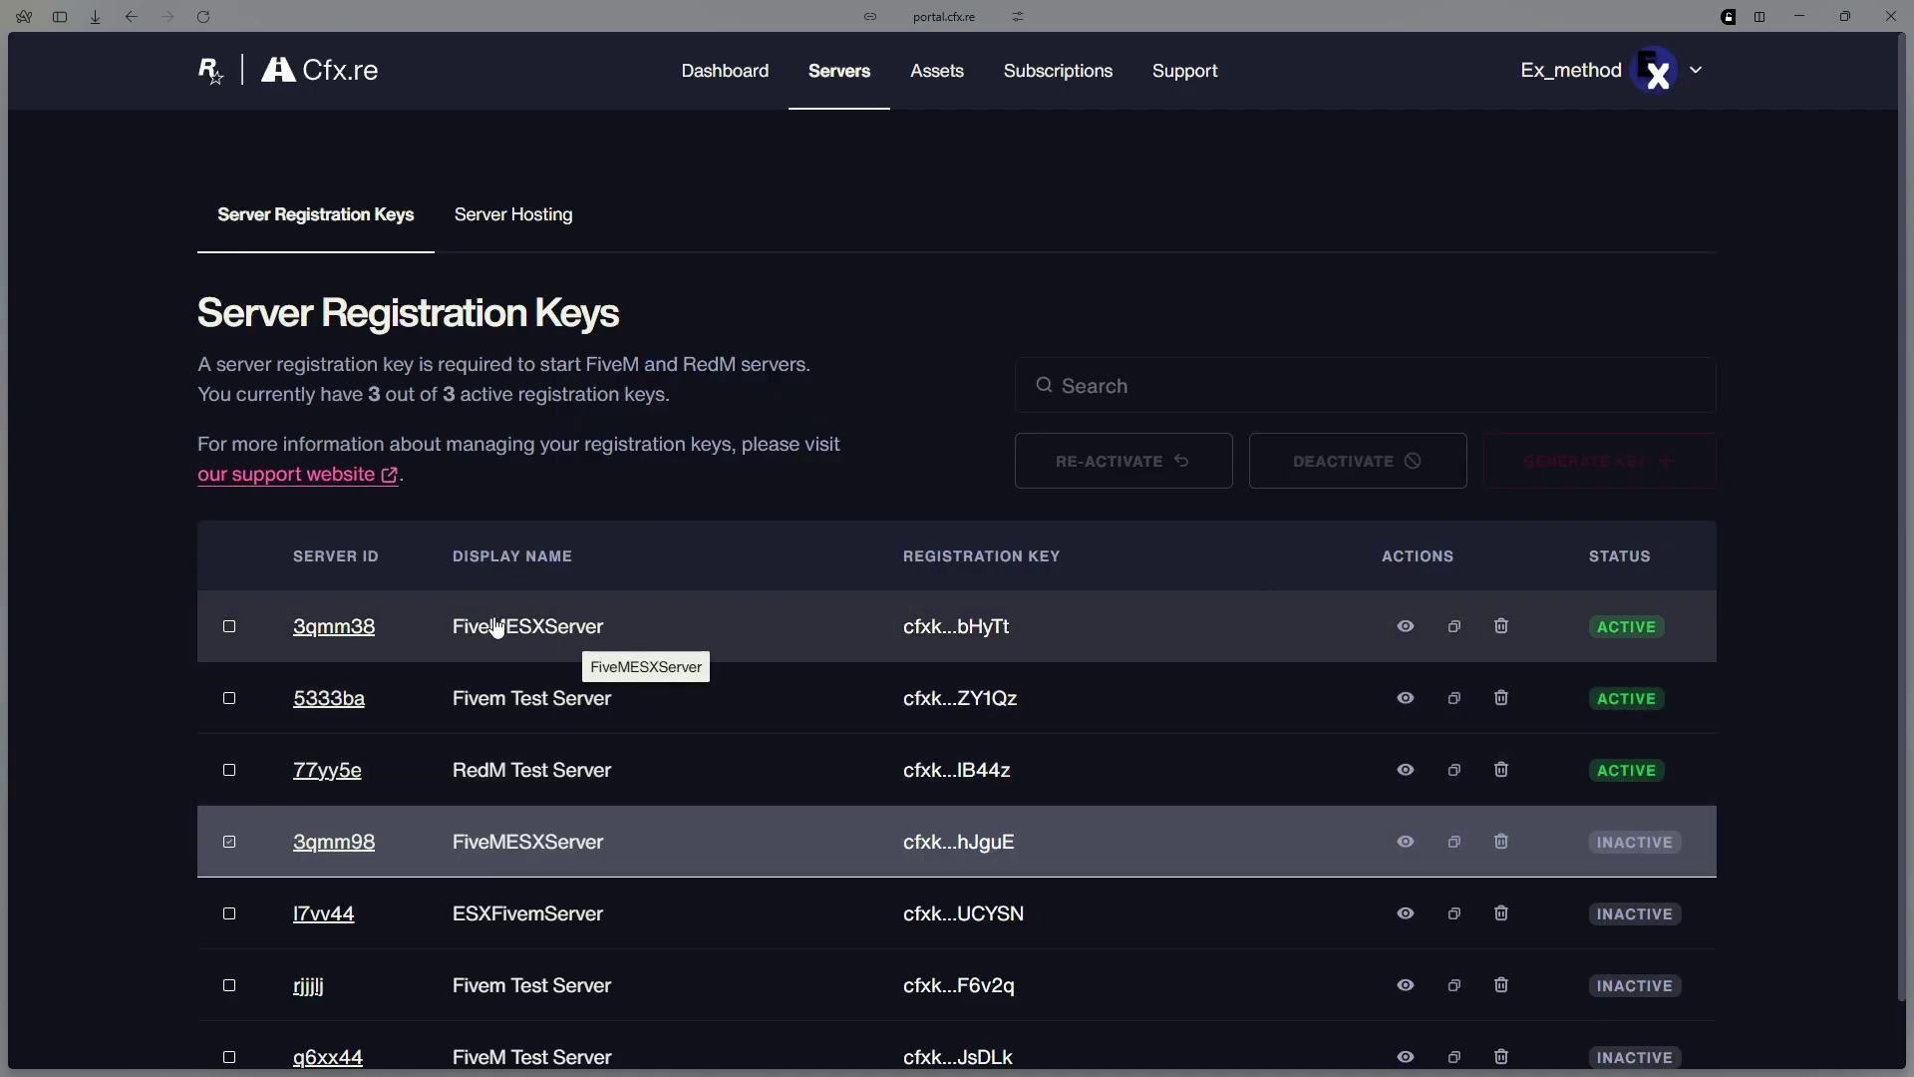
left_click(1457, 628)
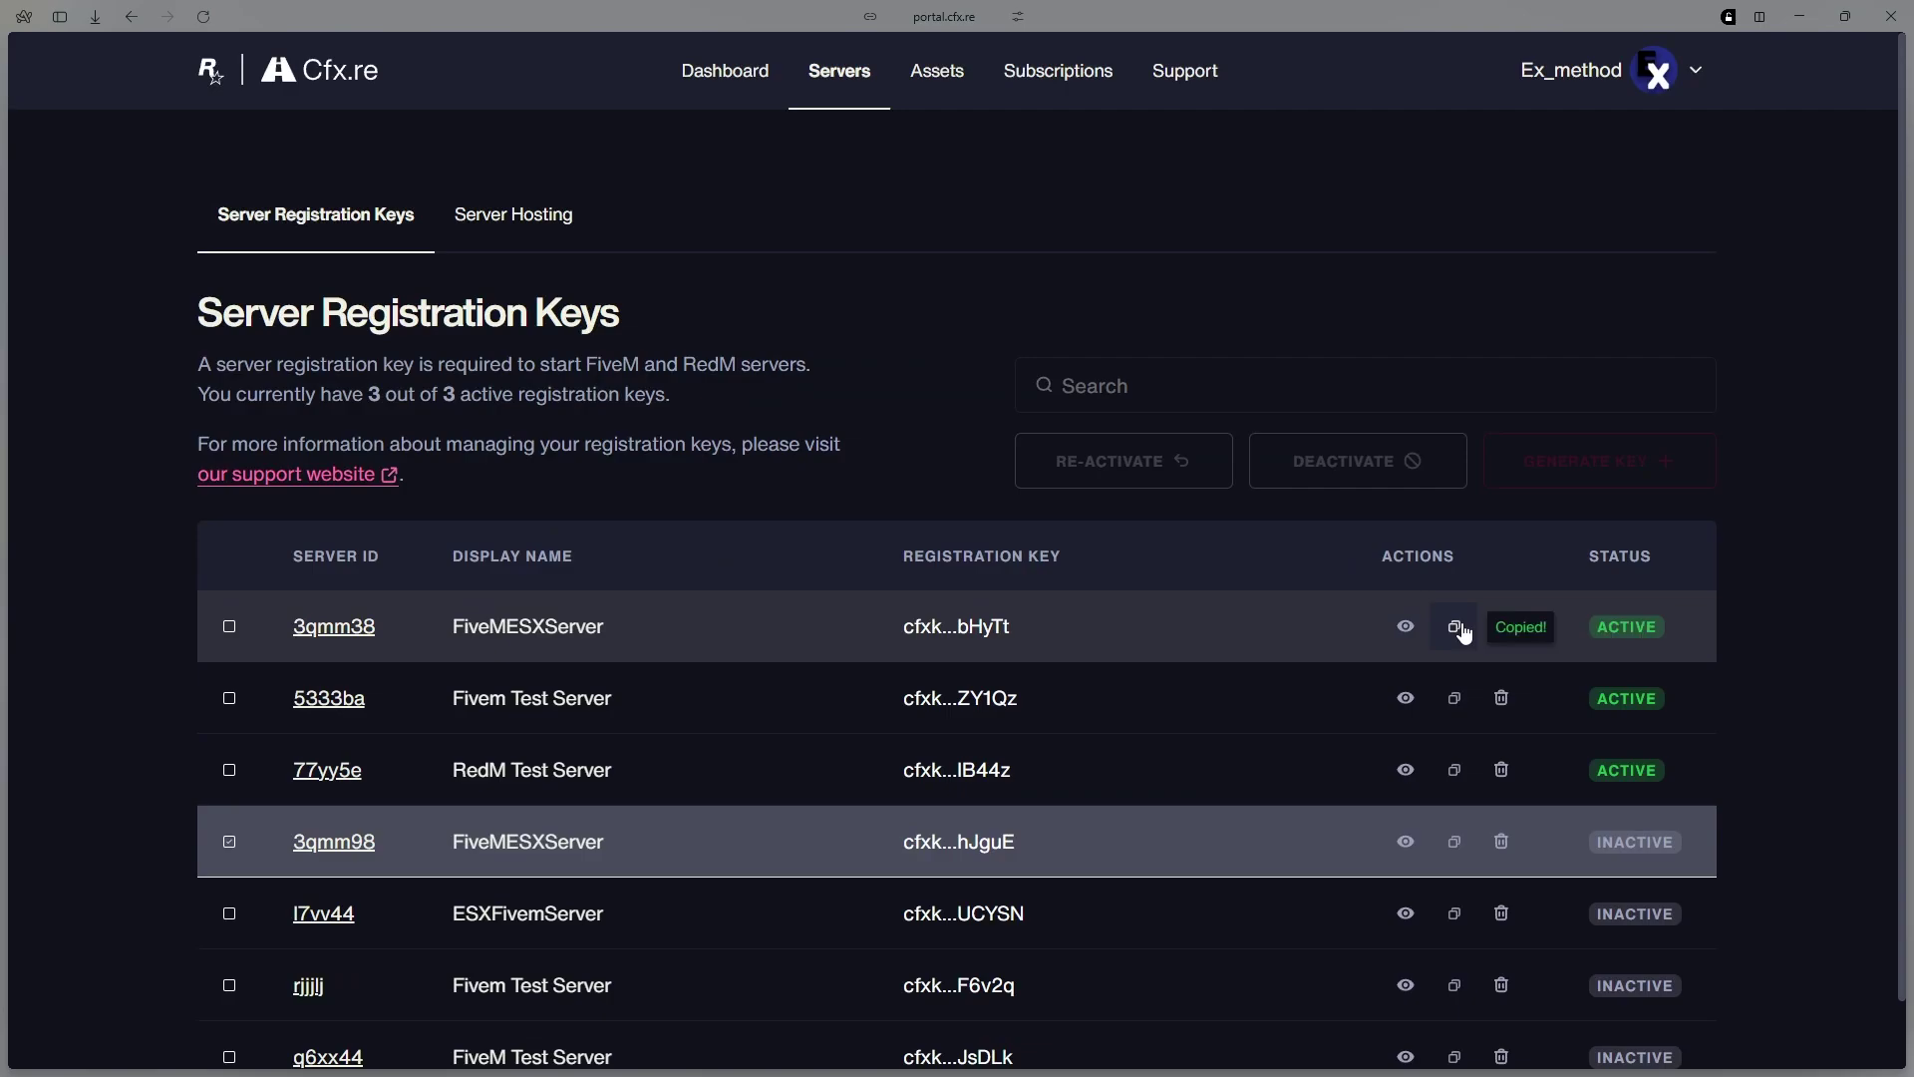
Paste the copied key into txAdmin's Server Registration Key field and run the ESX Legacy recipe
mouse_move(5, 429)
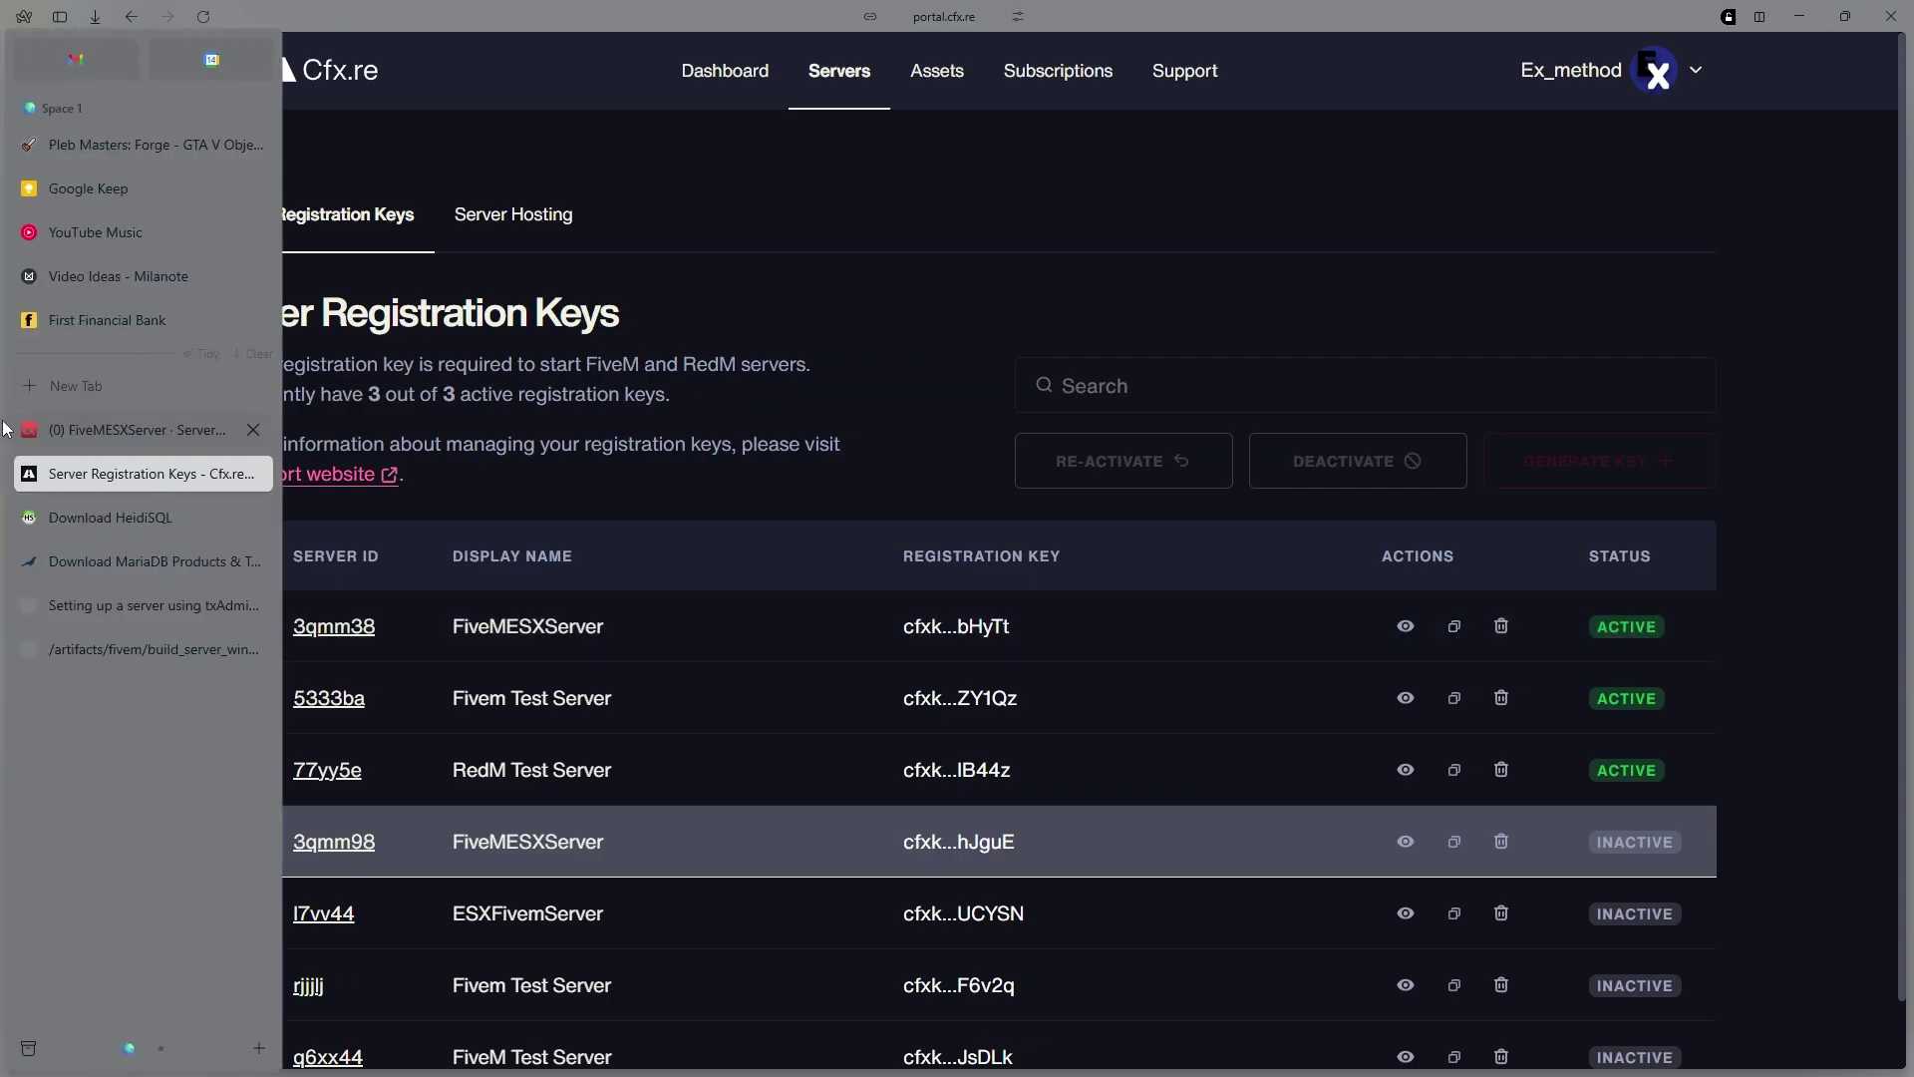
left_click(86, 438)
left_click(1032, 251)
key("ctrl+v")
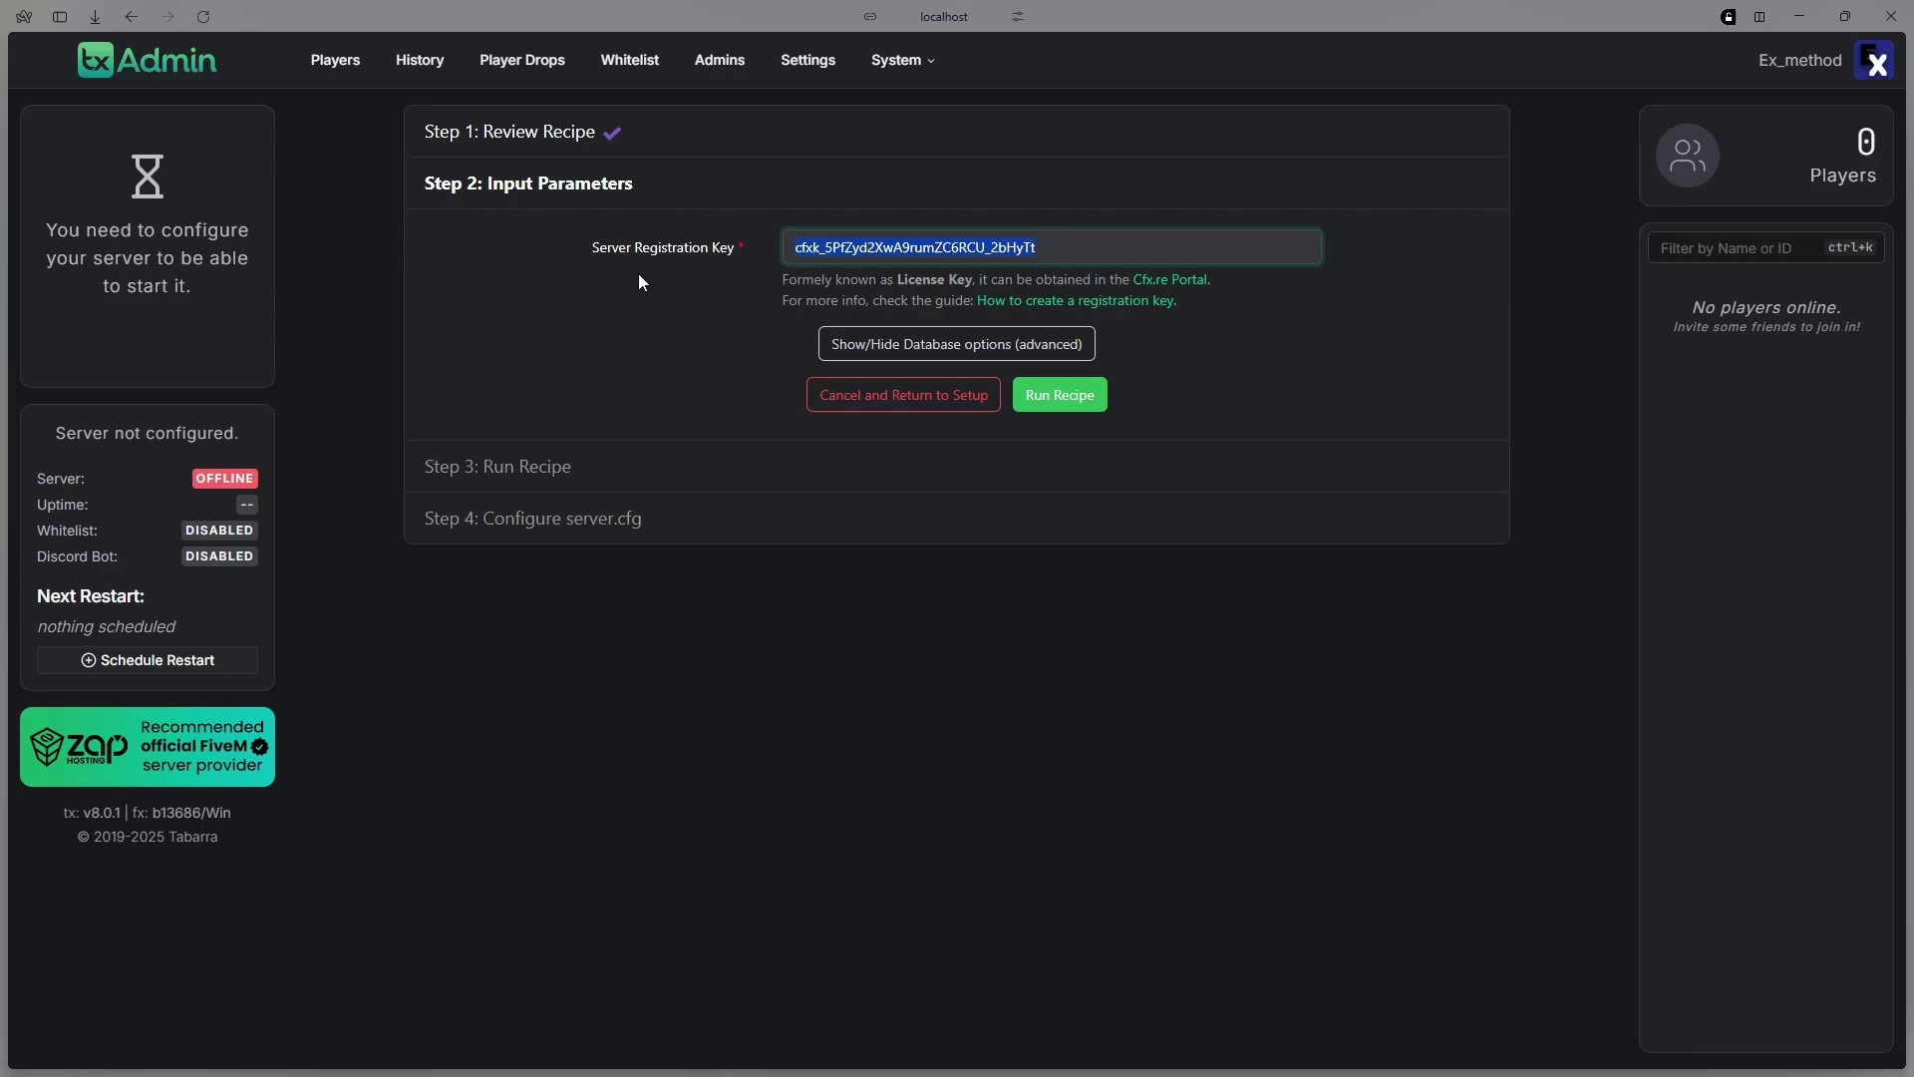
left_click(1081, 416)
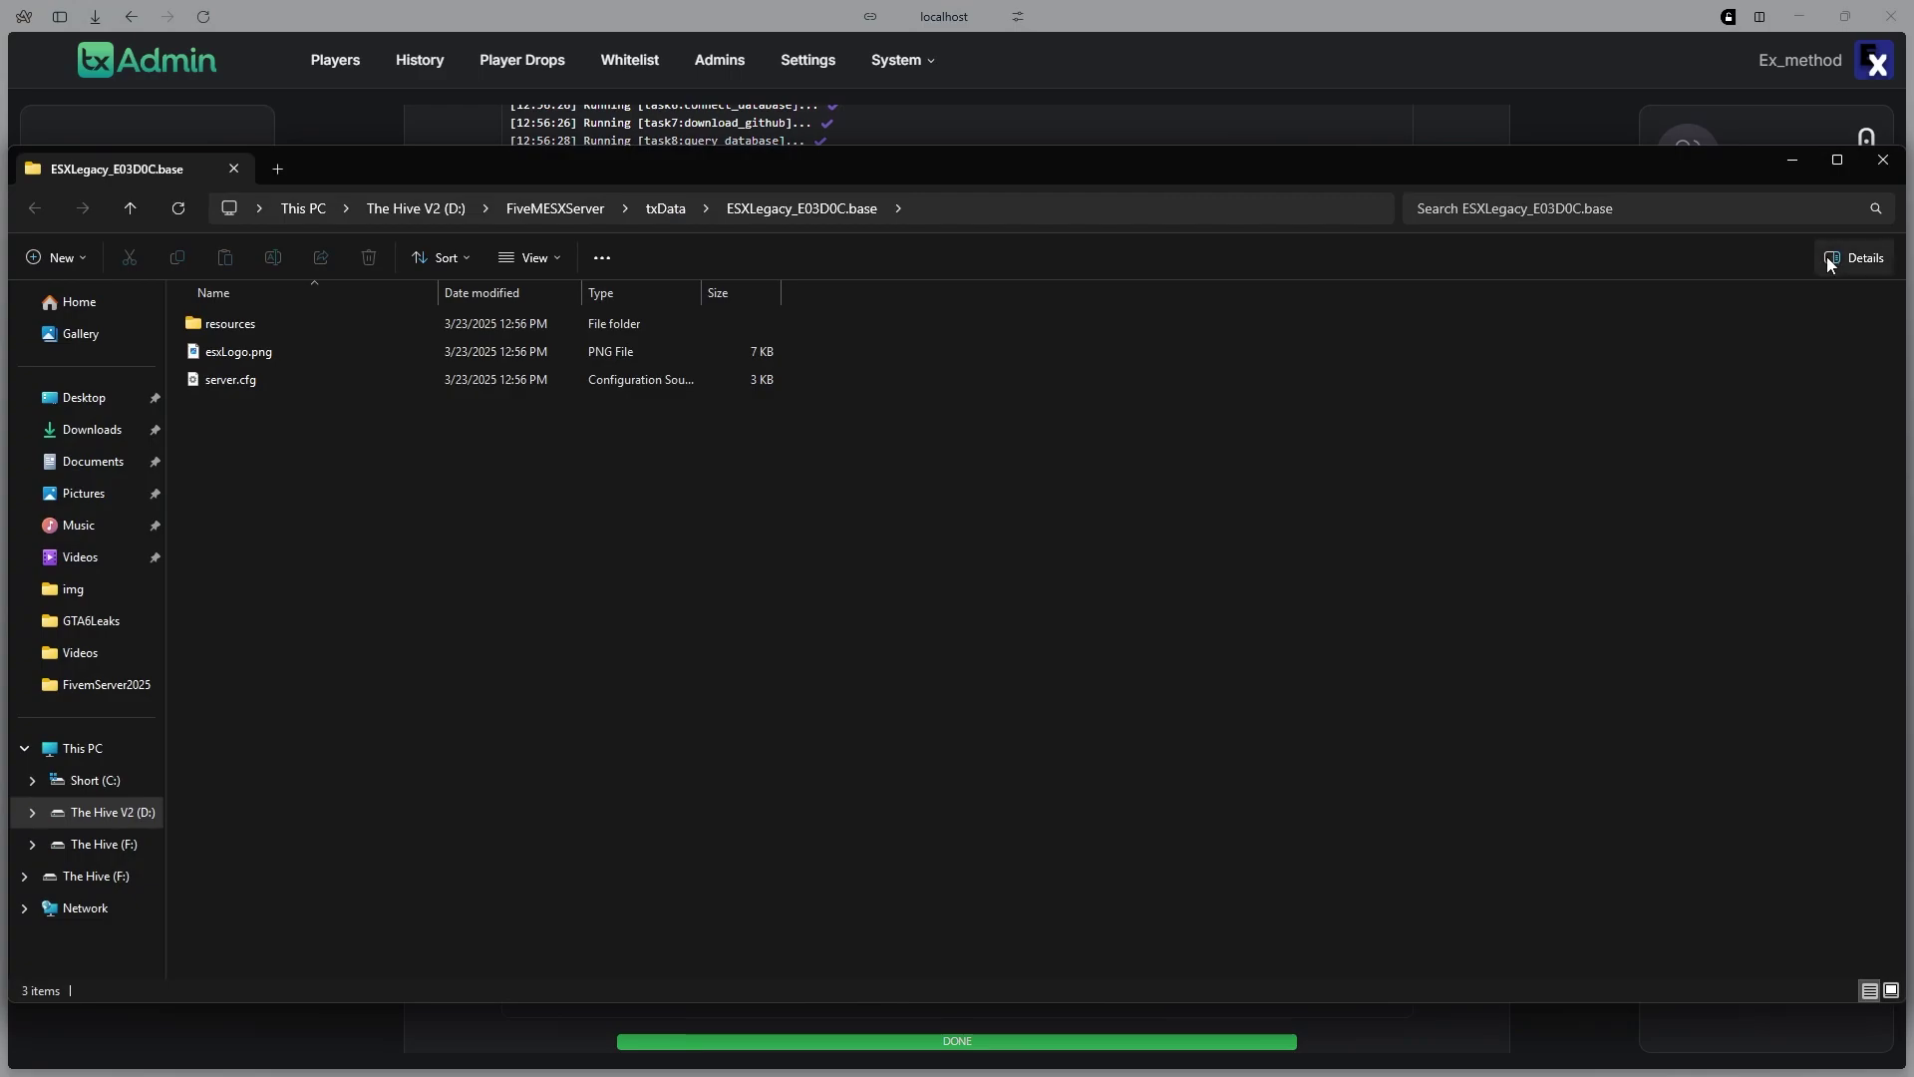
Look inside the resources folder, return to ESXLegacy_E03D0C.base, and open server.cfg
double_click(433, 323)
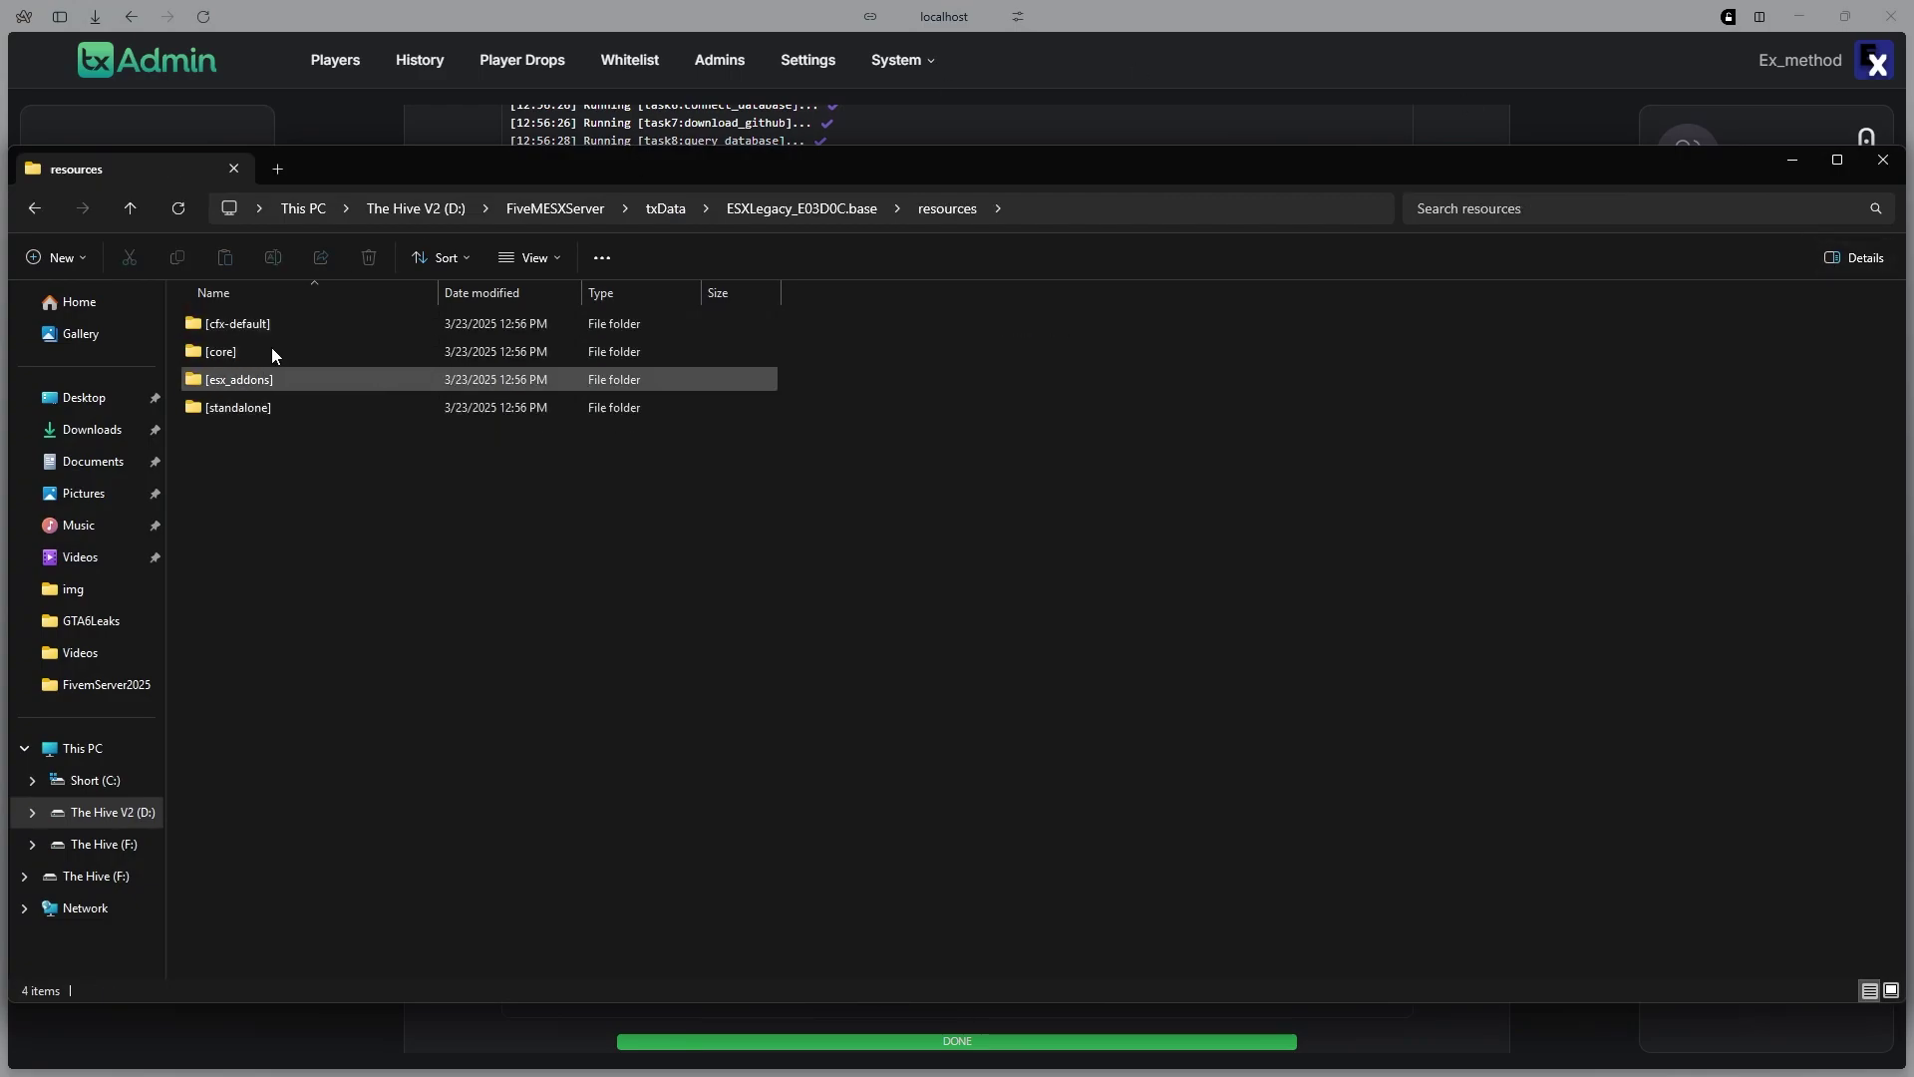
left_click(27, 217)
left_click(393, 473)
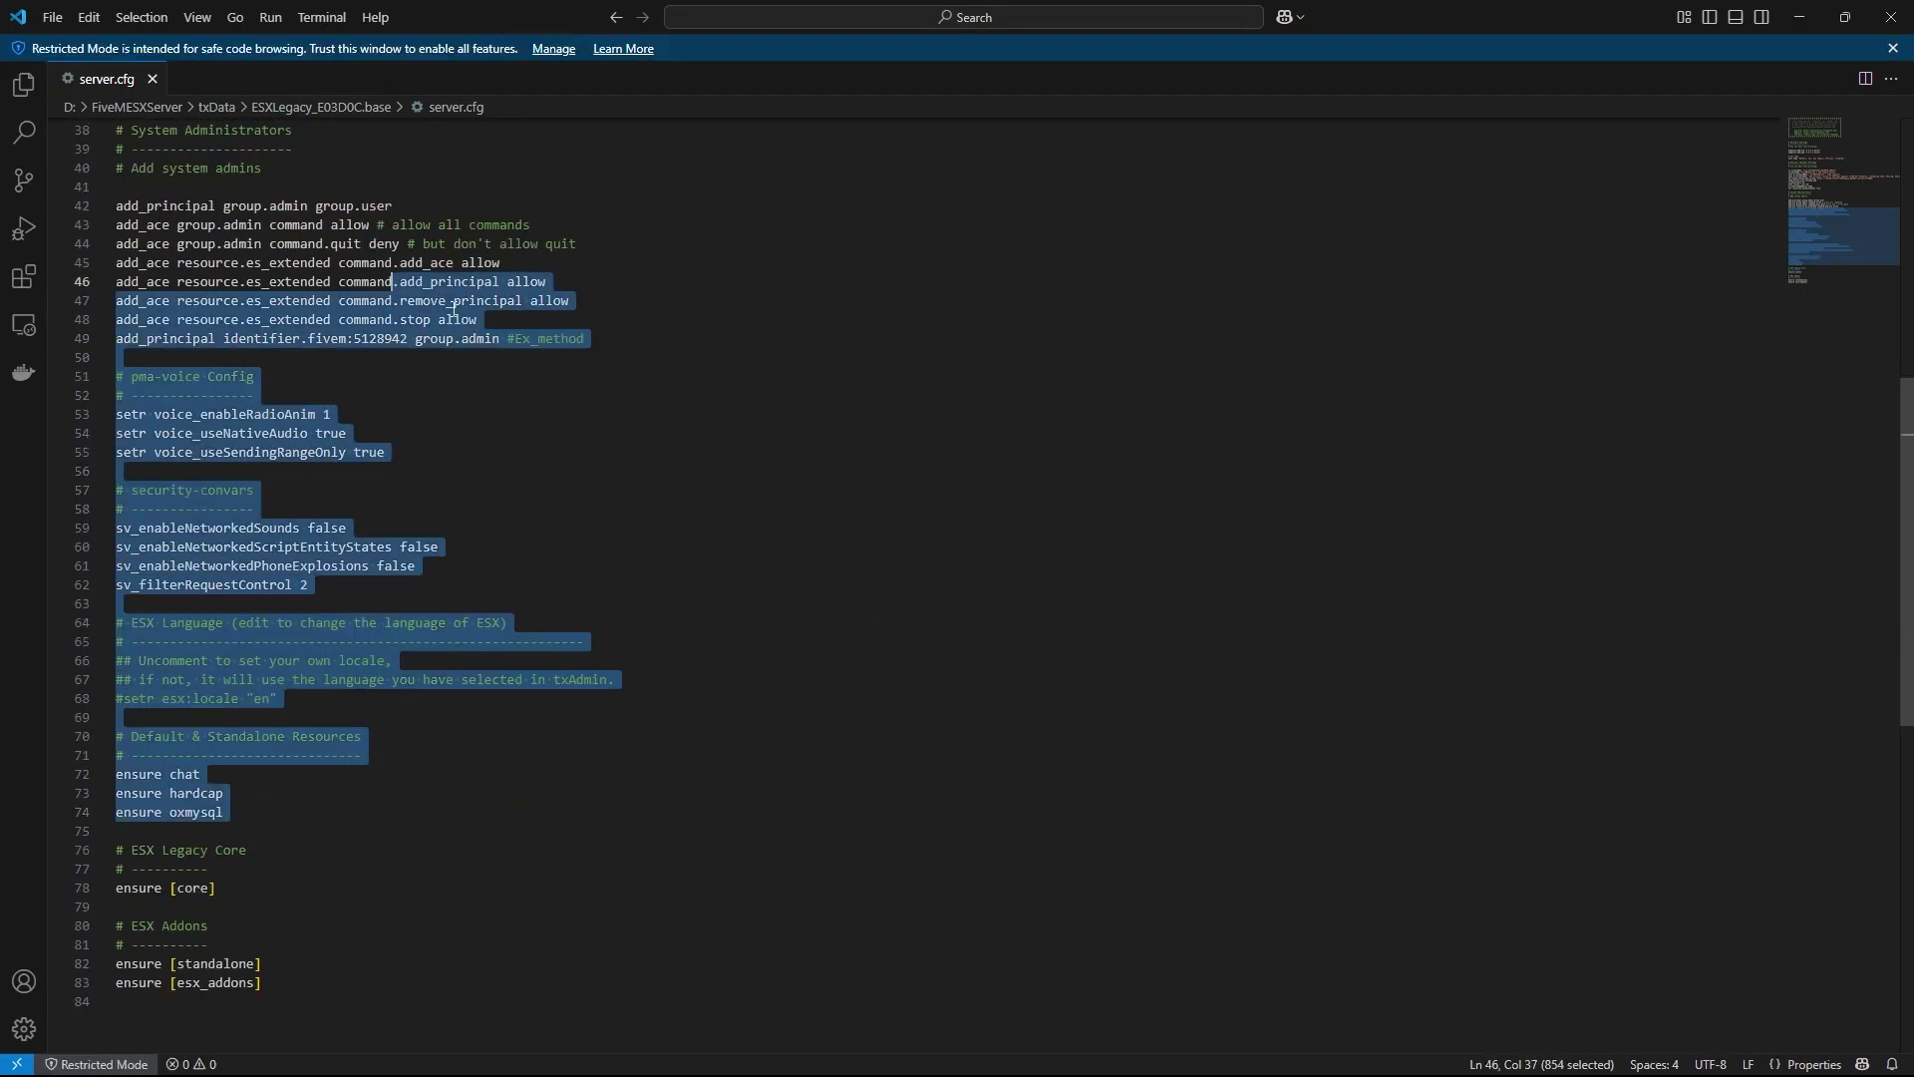
Check the MySQL connection string line in server.cfg, then close VS Code
scroll(778, 586, "up", 13)
left_click(779, 588)
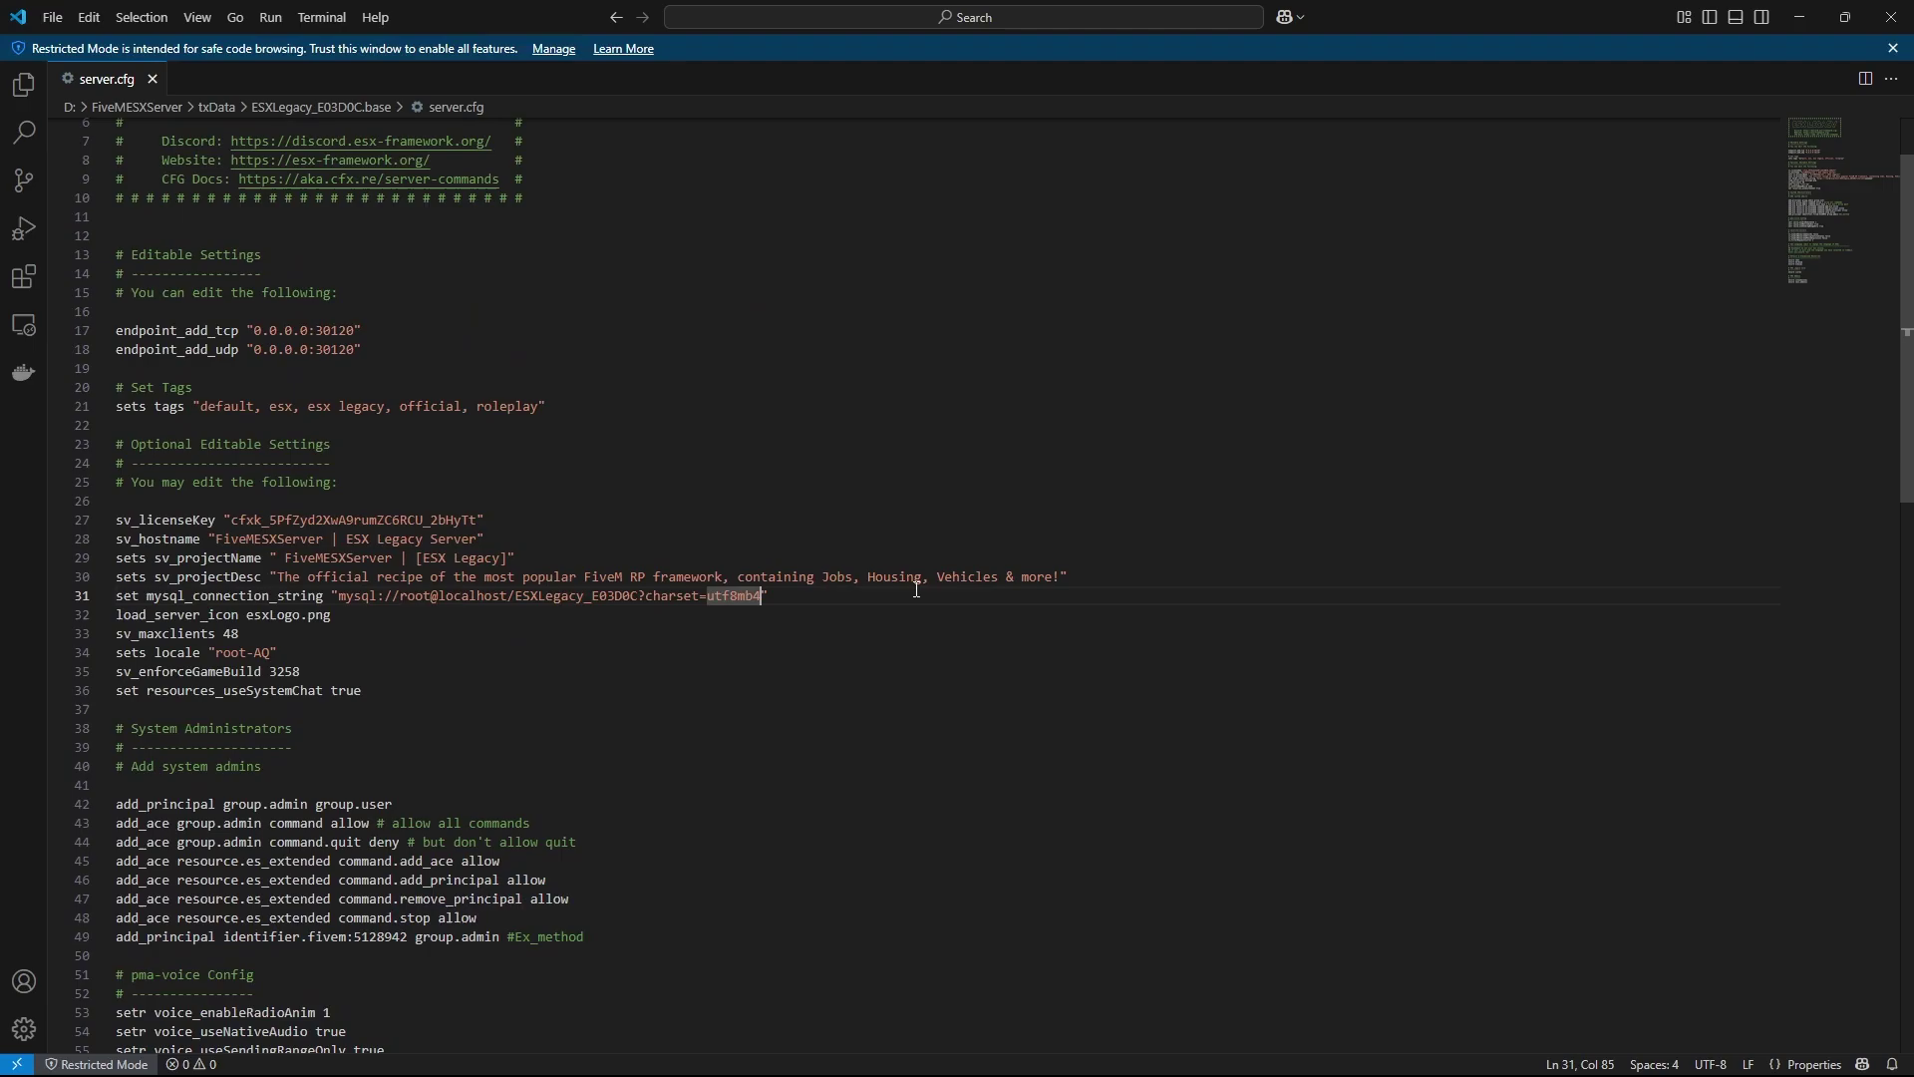
key("End")
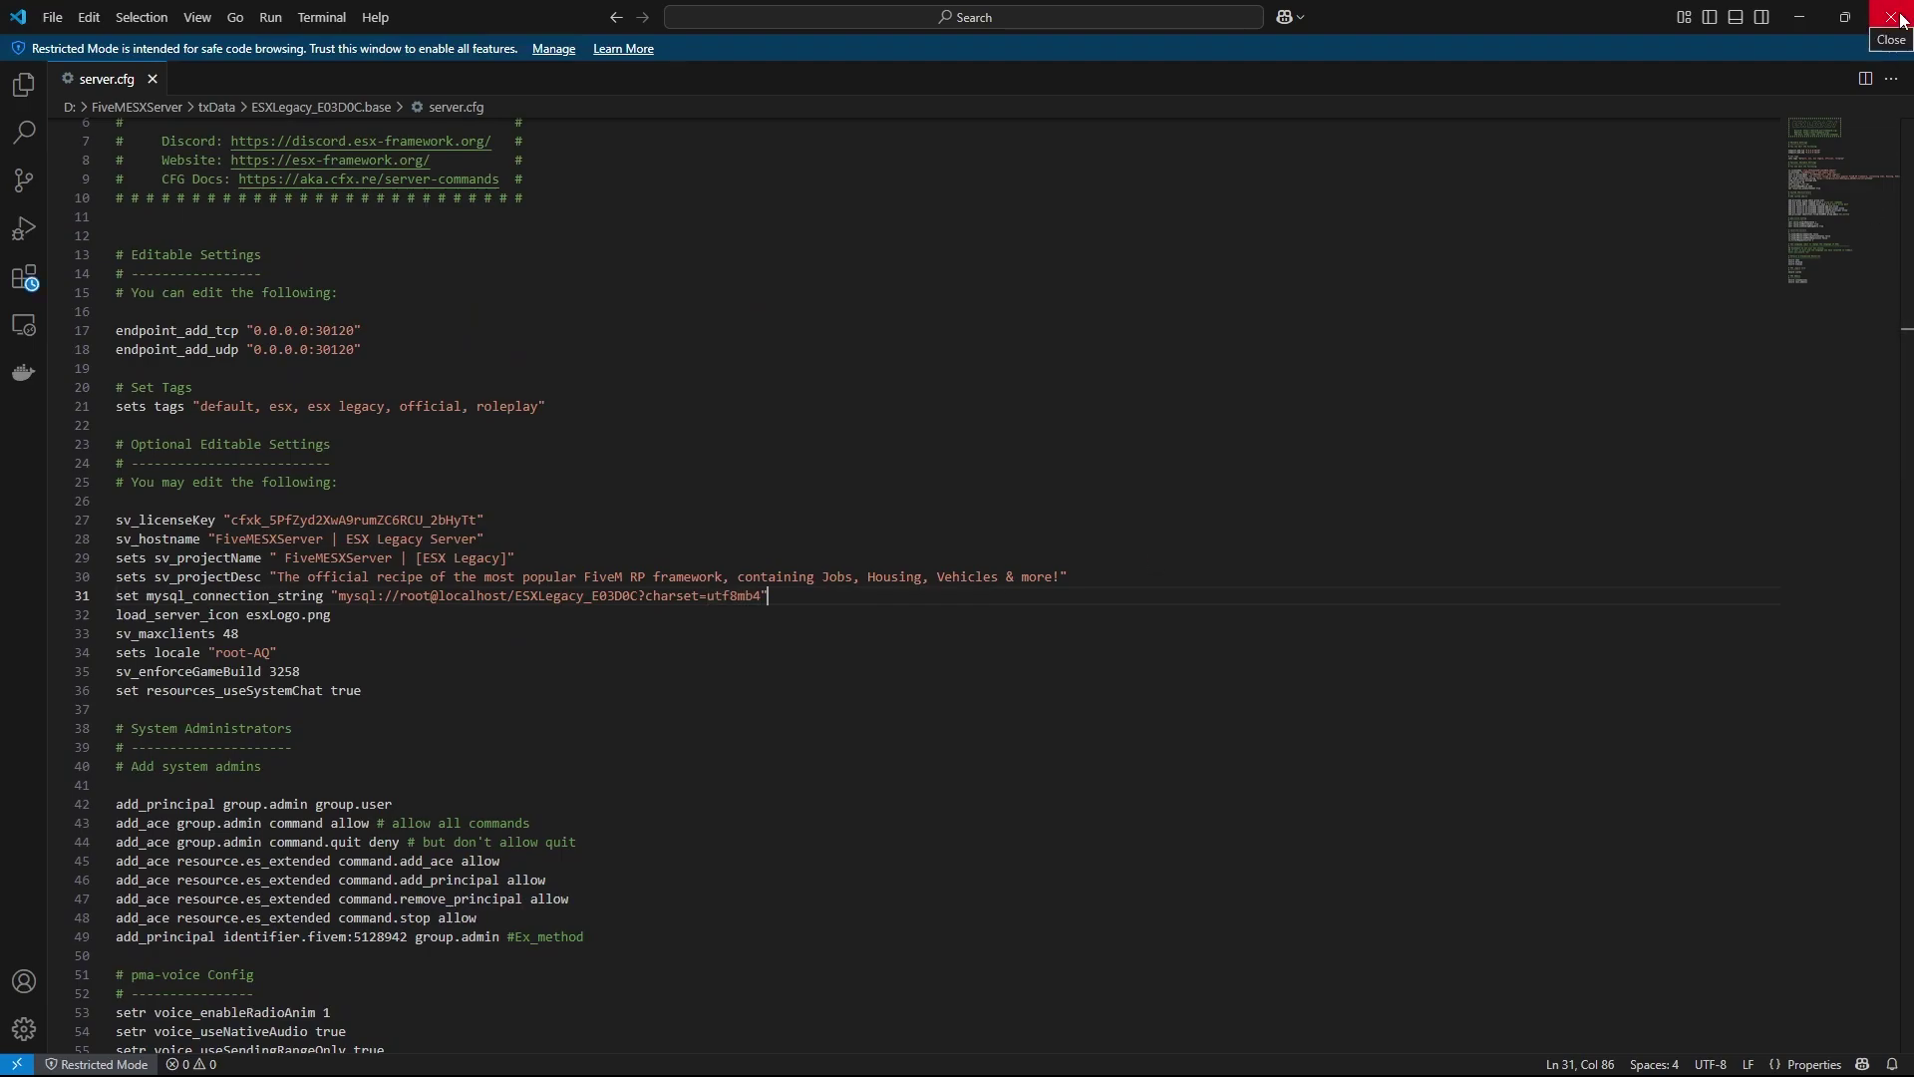
left_click(1900, 18)
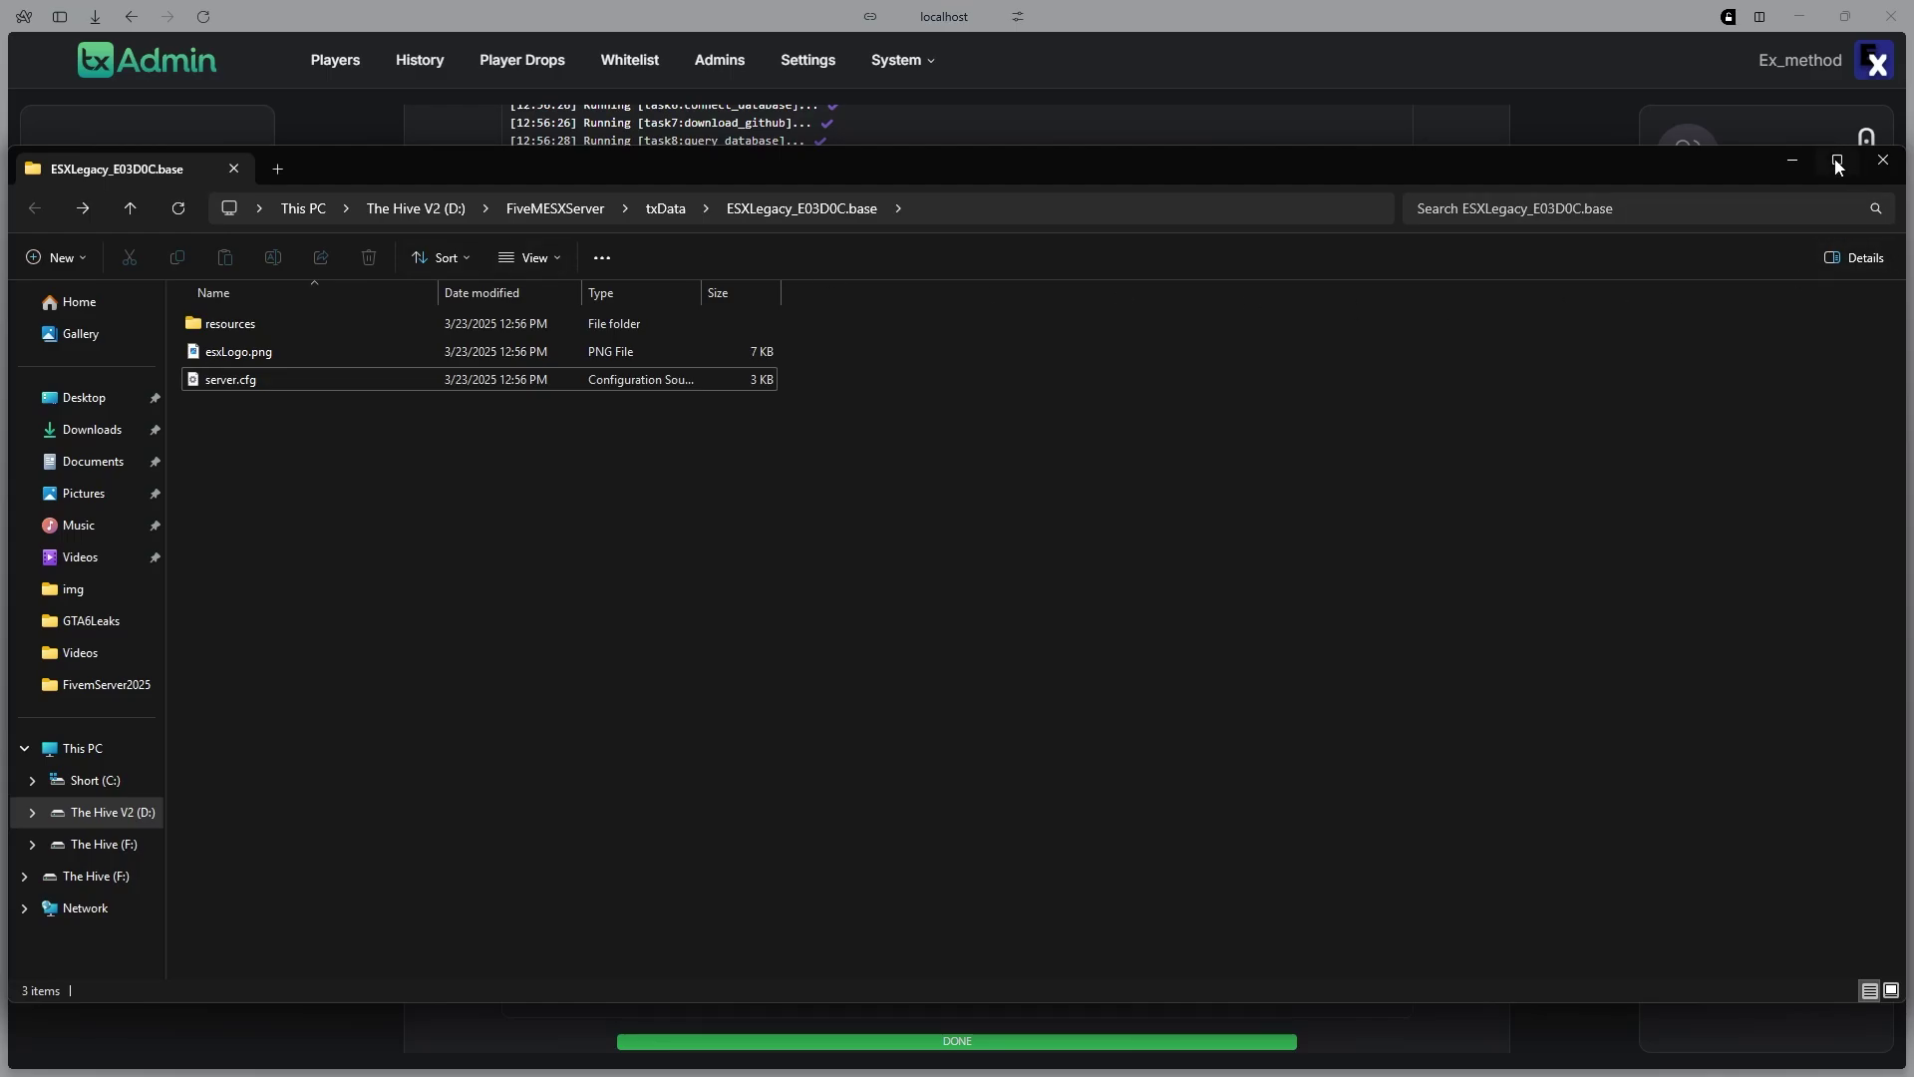
Review txAdmin's generated server.cfg and save it to start FiveMESXServer
left_click(1800, 166)
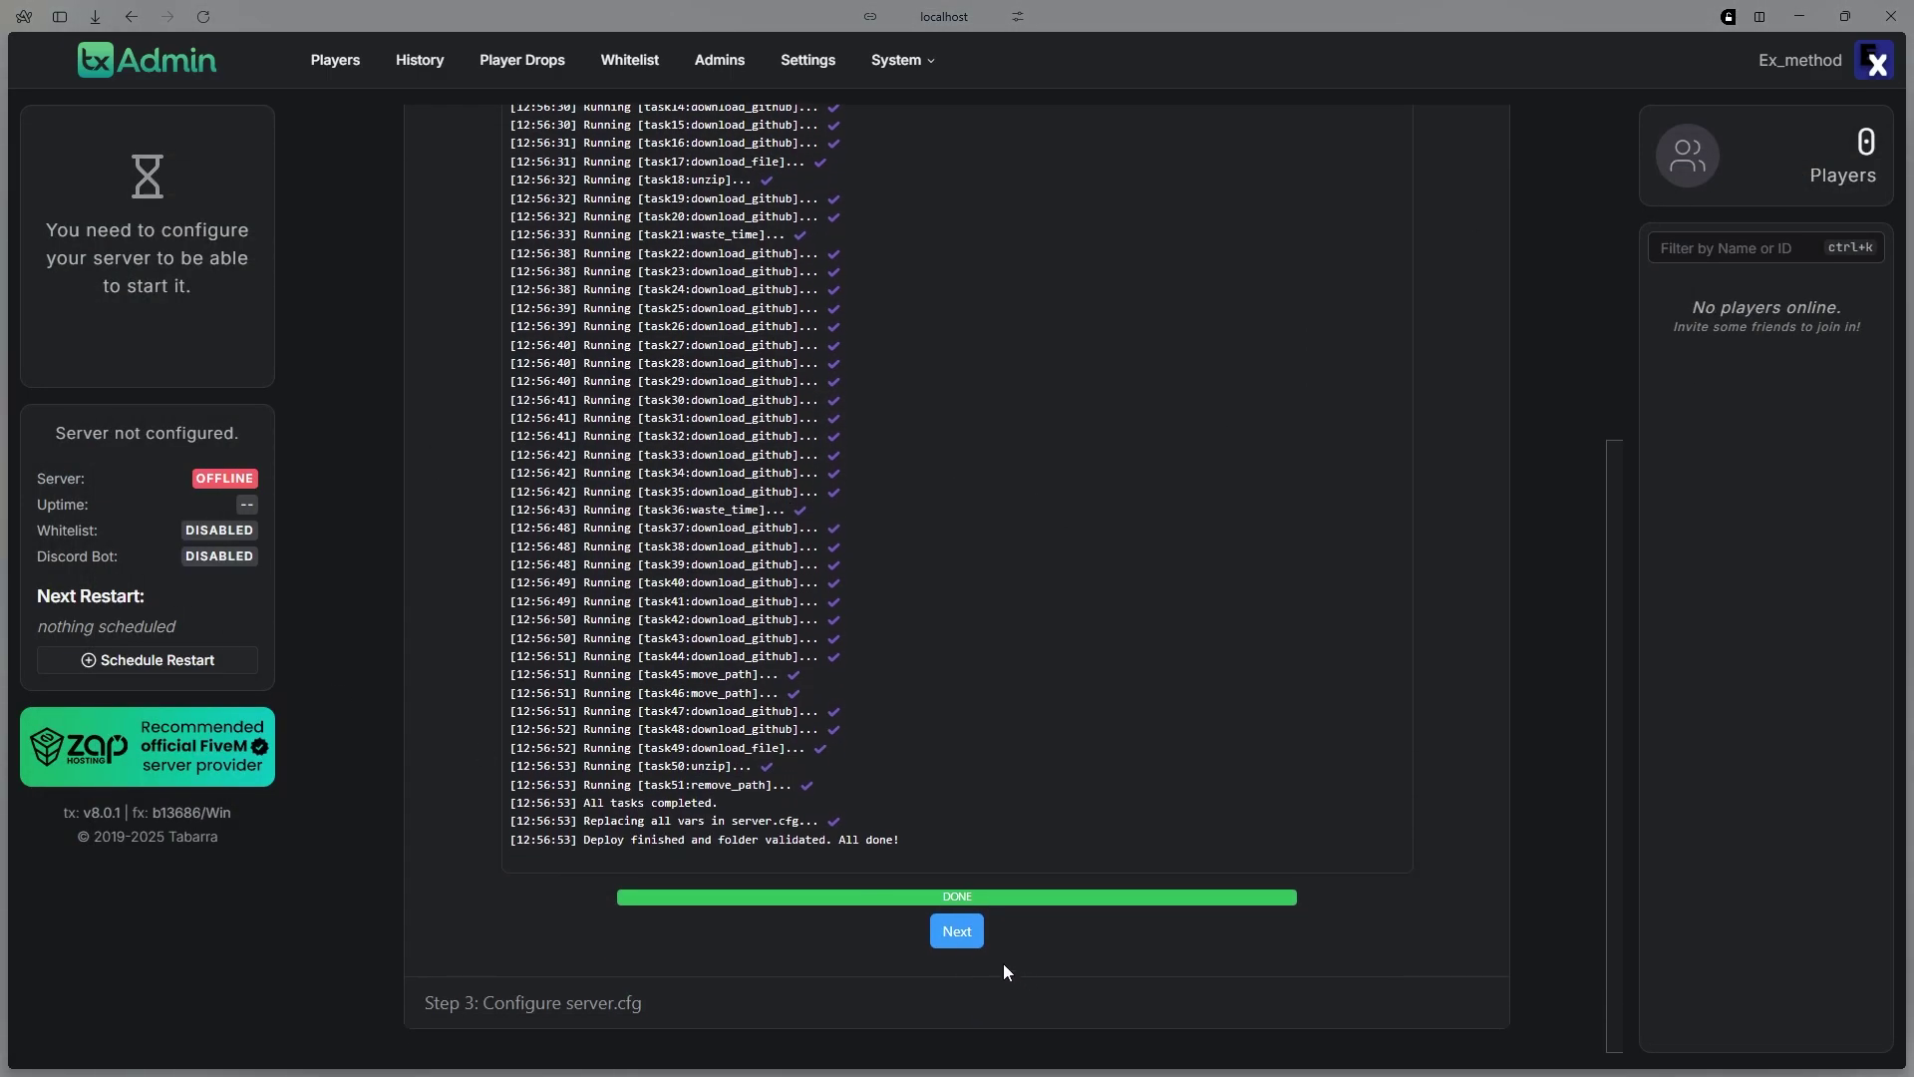
left_click(954, 931)
scroll(897, 492, "down", 7)
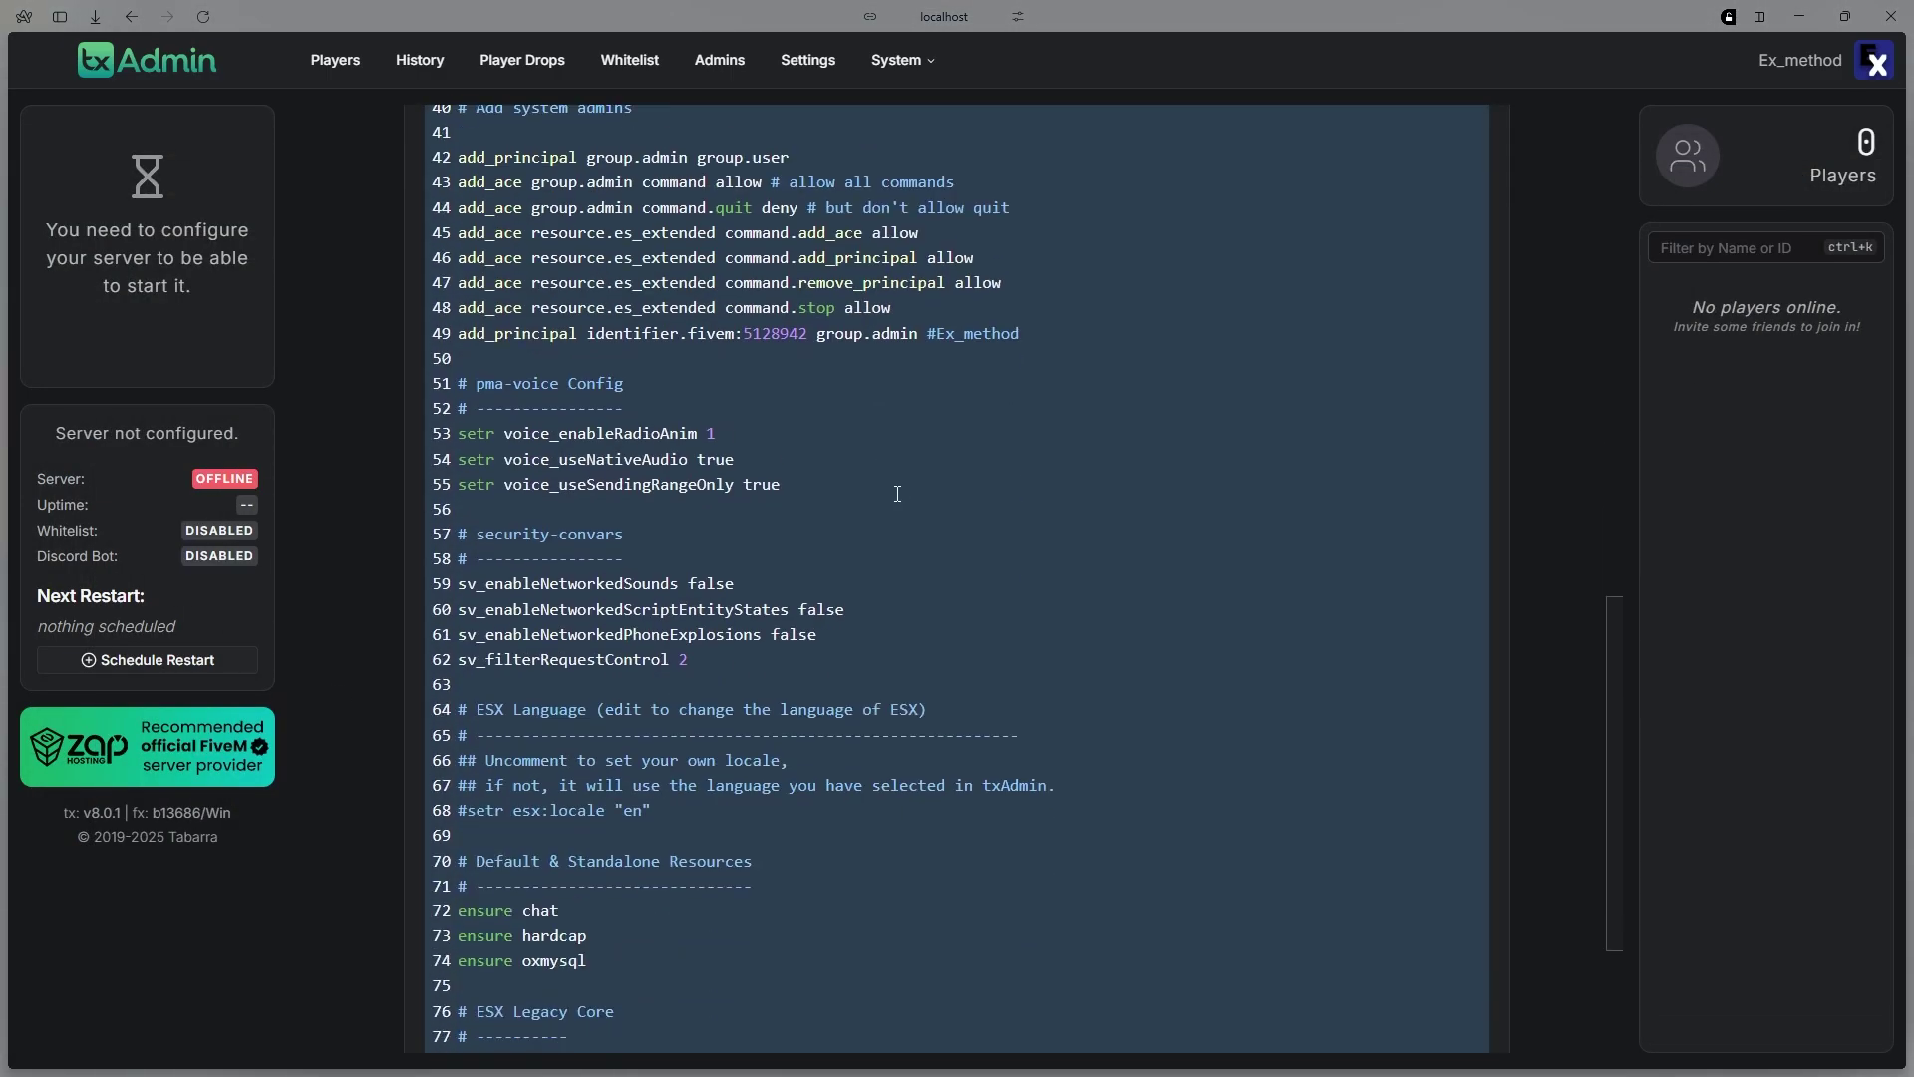
scroll(820, 544, "up", 7)
scroll(819, 544, "up", 4)
scroll(918, 435, "down", 6)
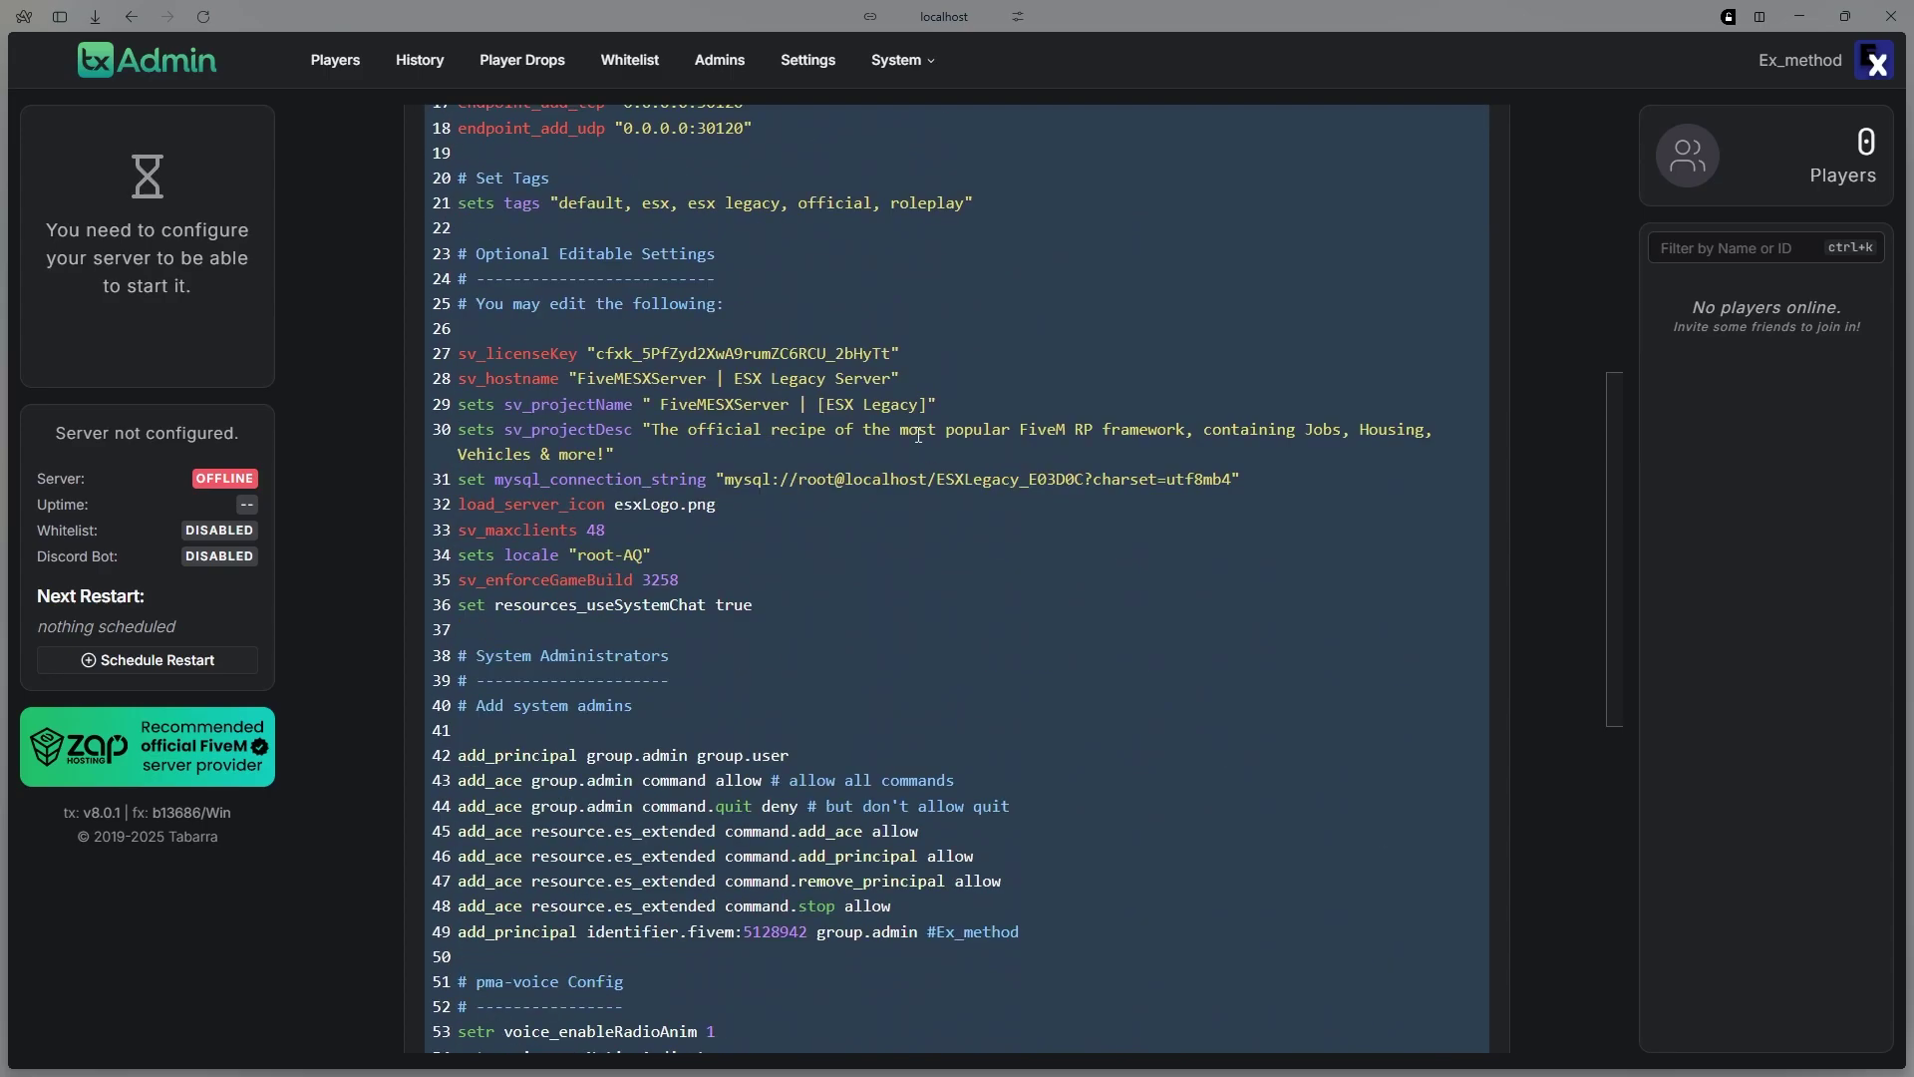
scroll(682, 498, "down", 2)
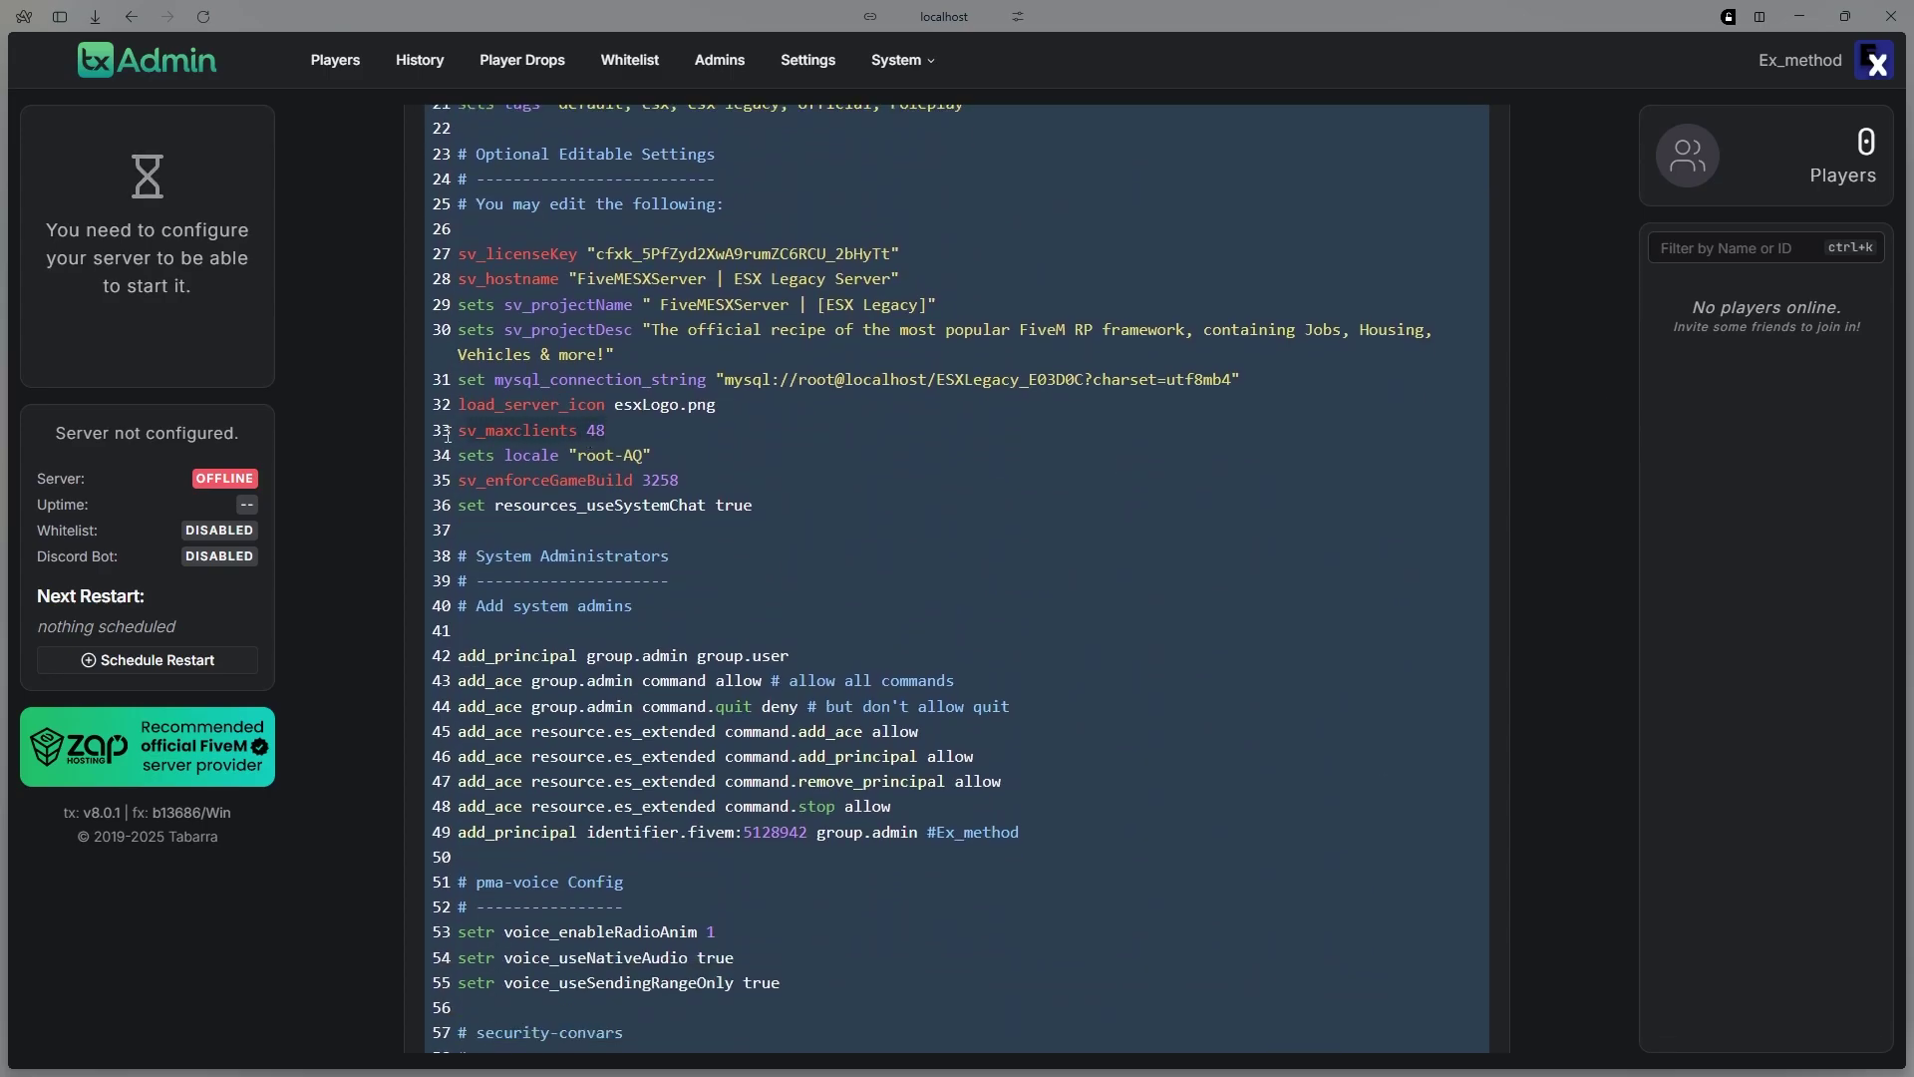
scroll(988, 508, "up", 2)
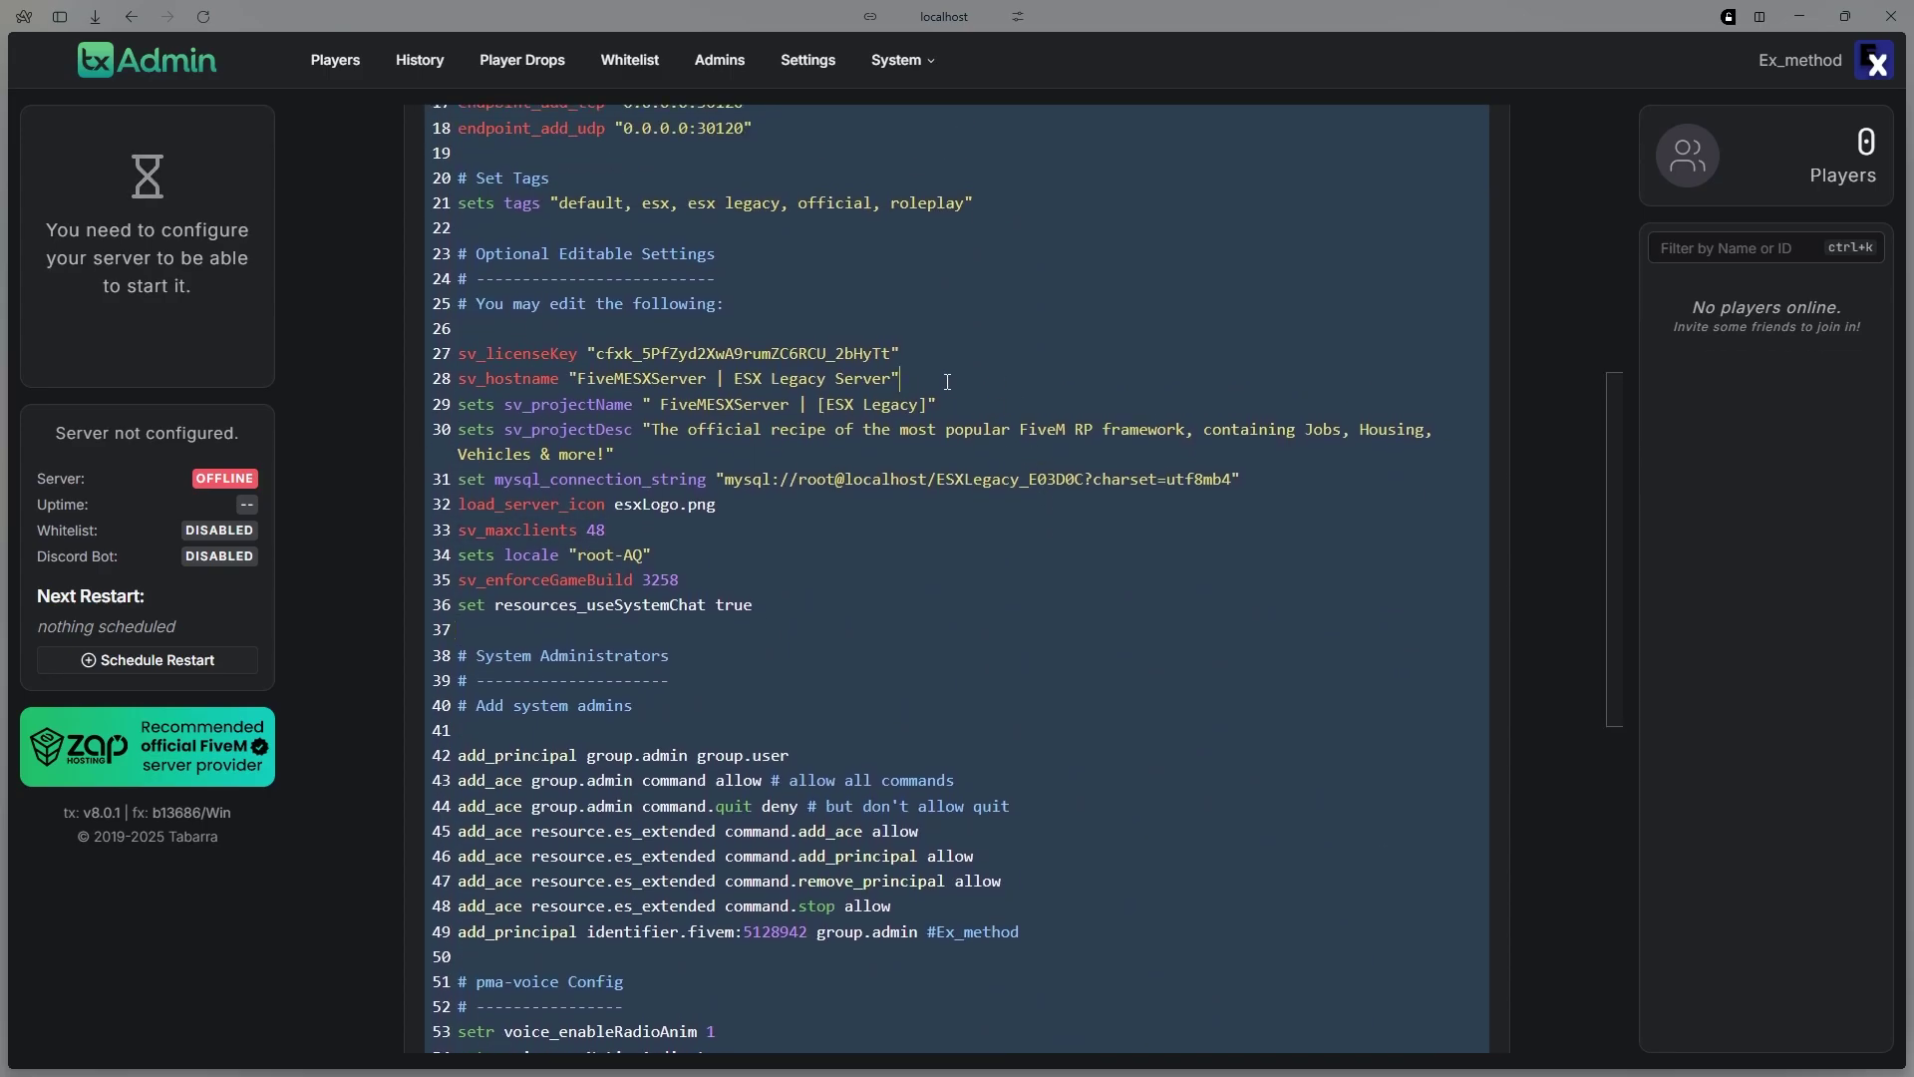
scroll(1084, 502, "down", 10)
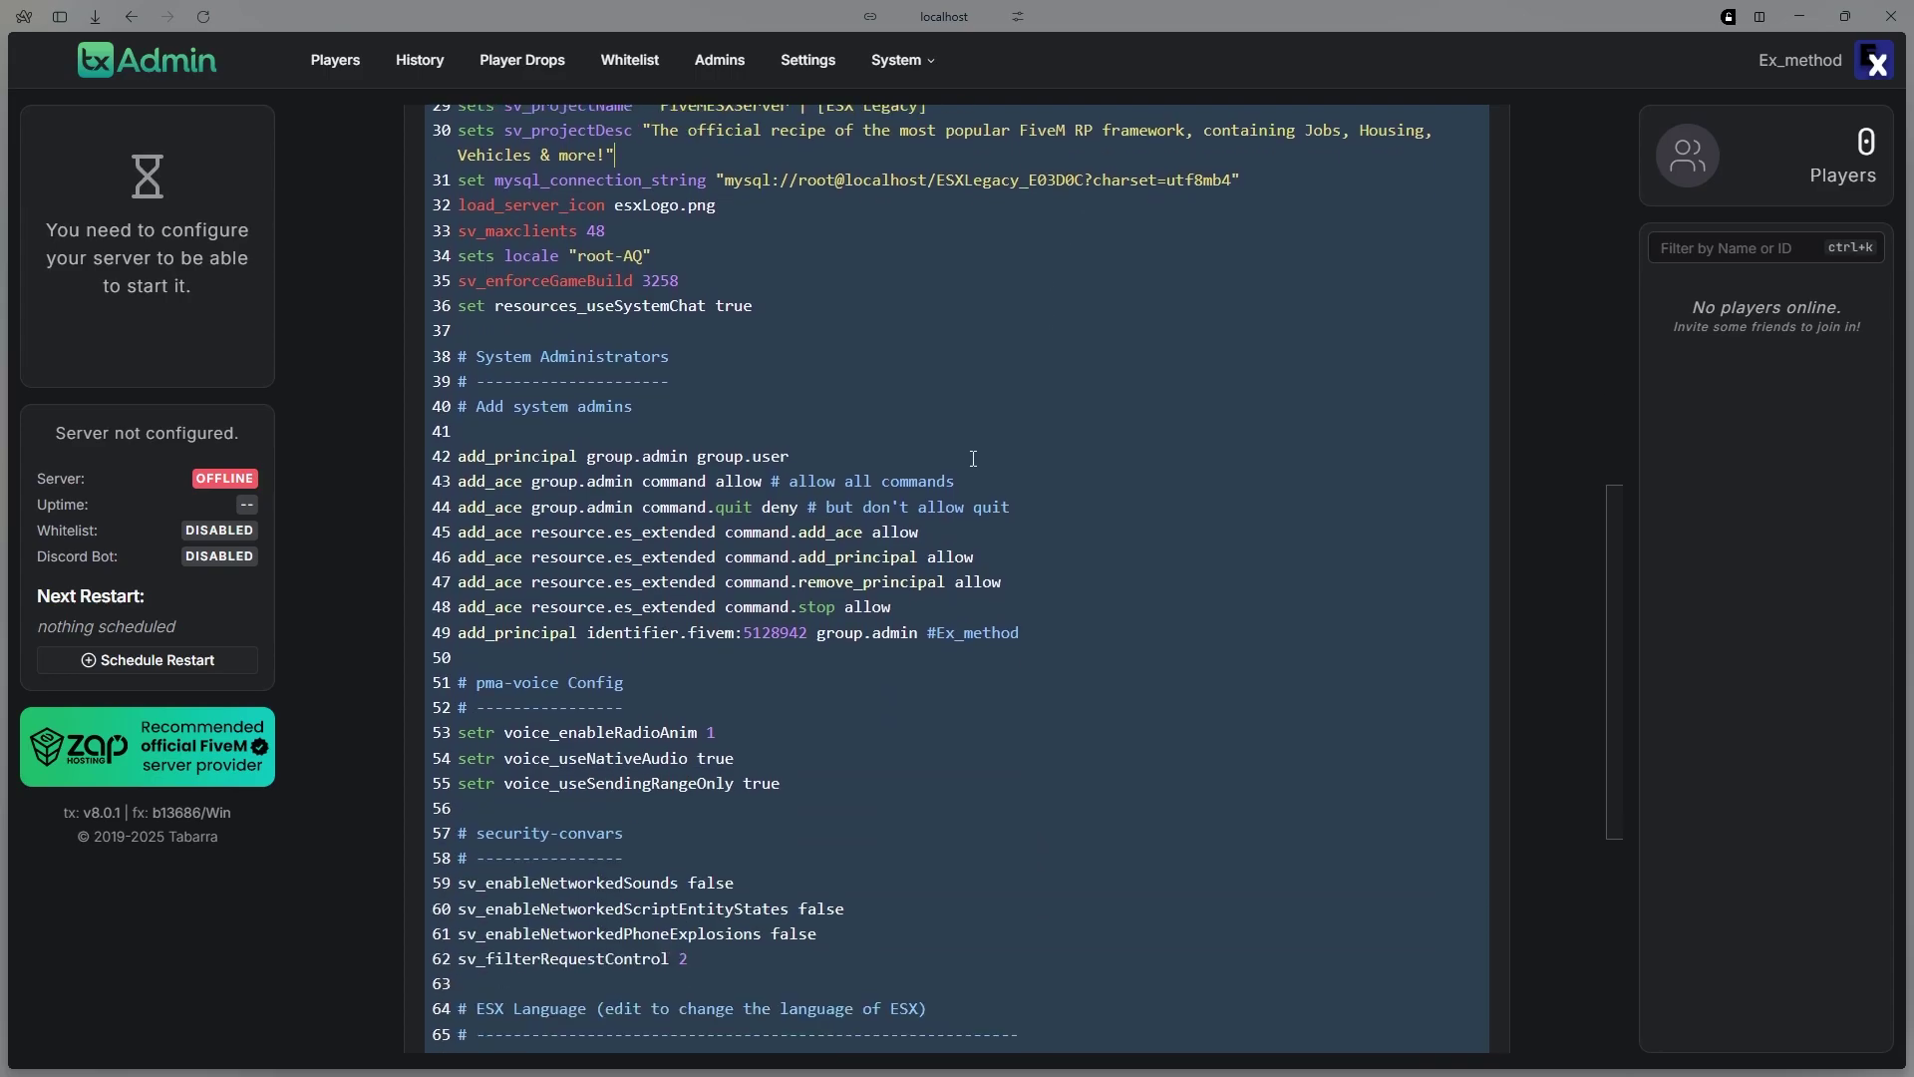
scroll(890, 471, "up", 15)
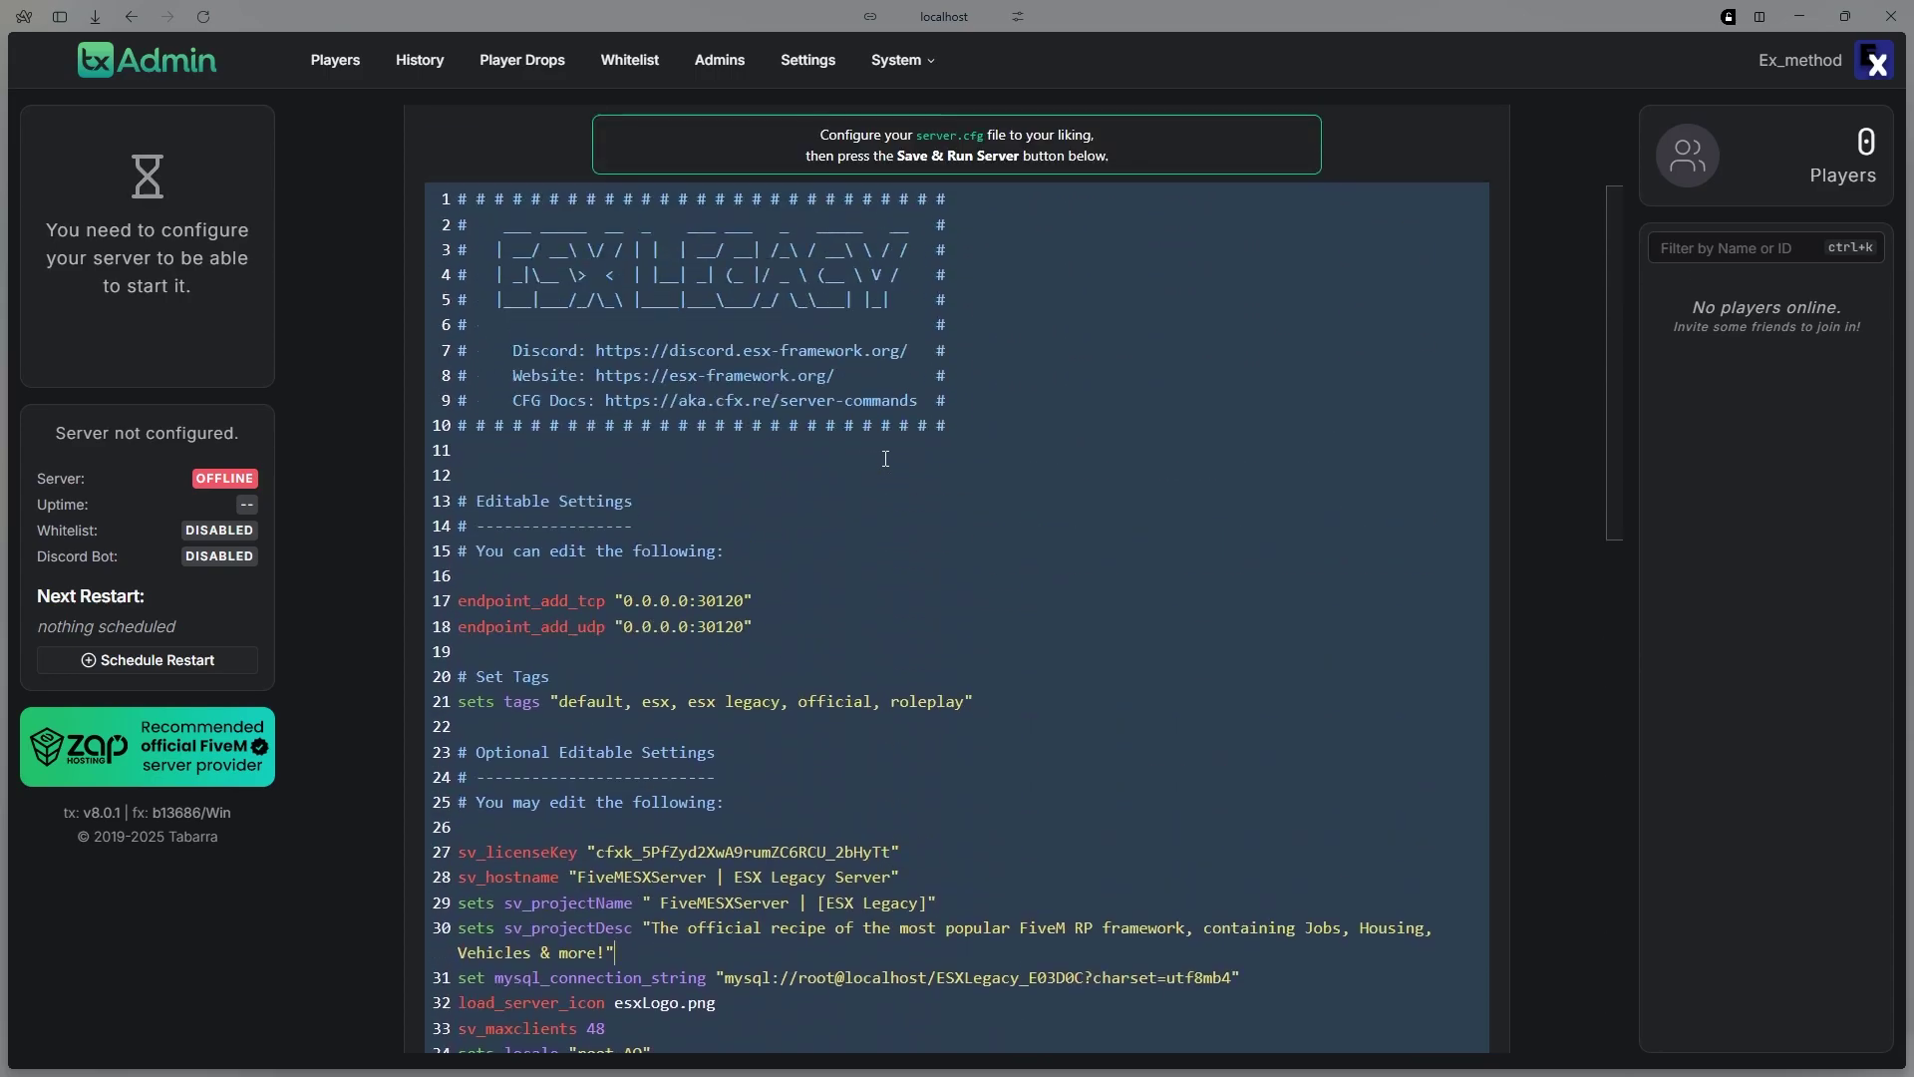
scroll(882, 455, "down", 15)
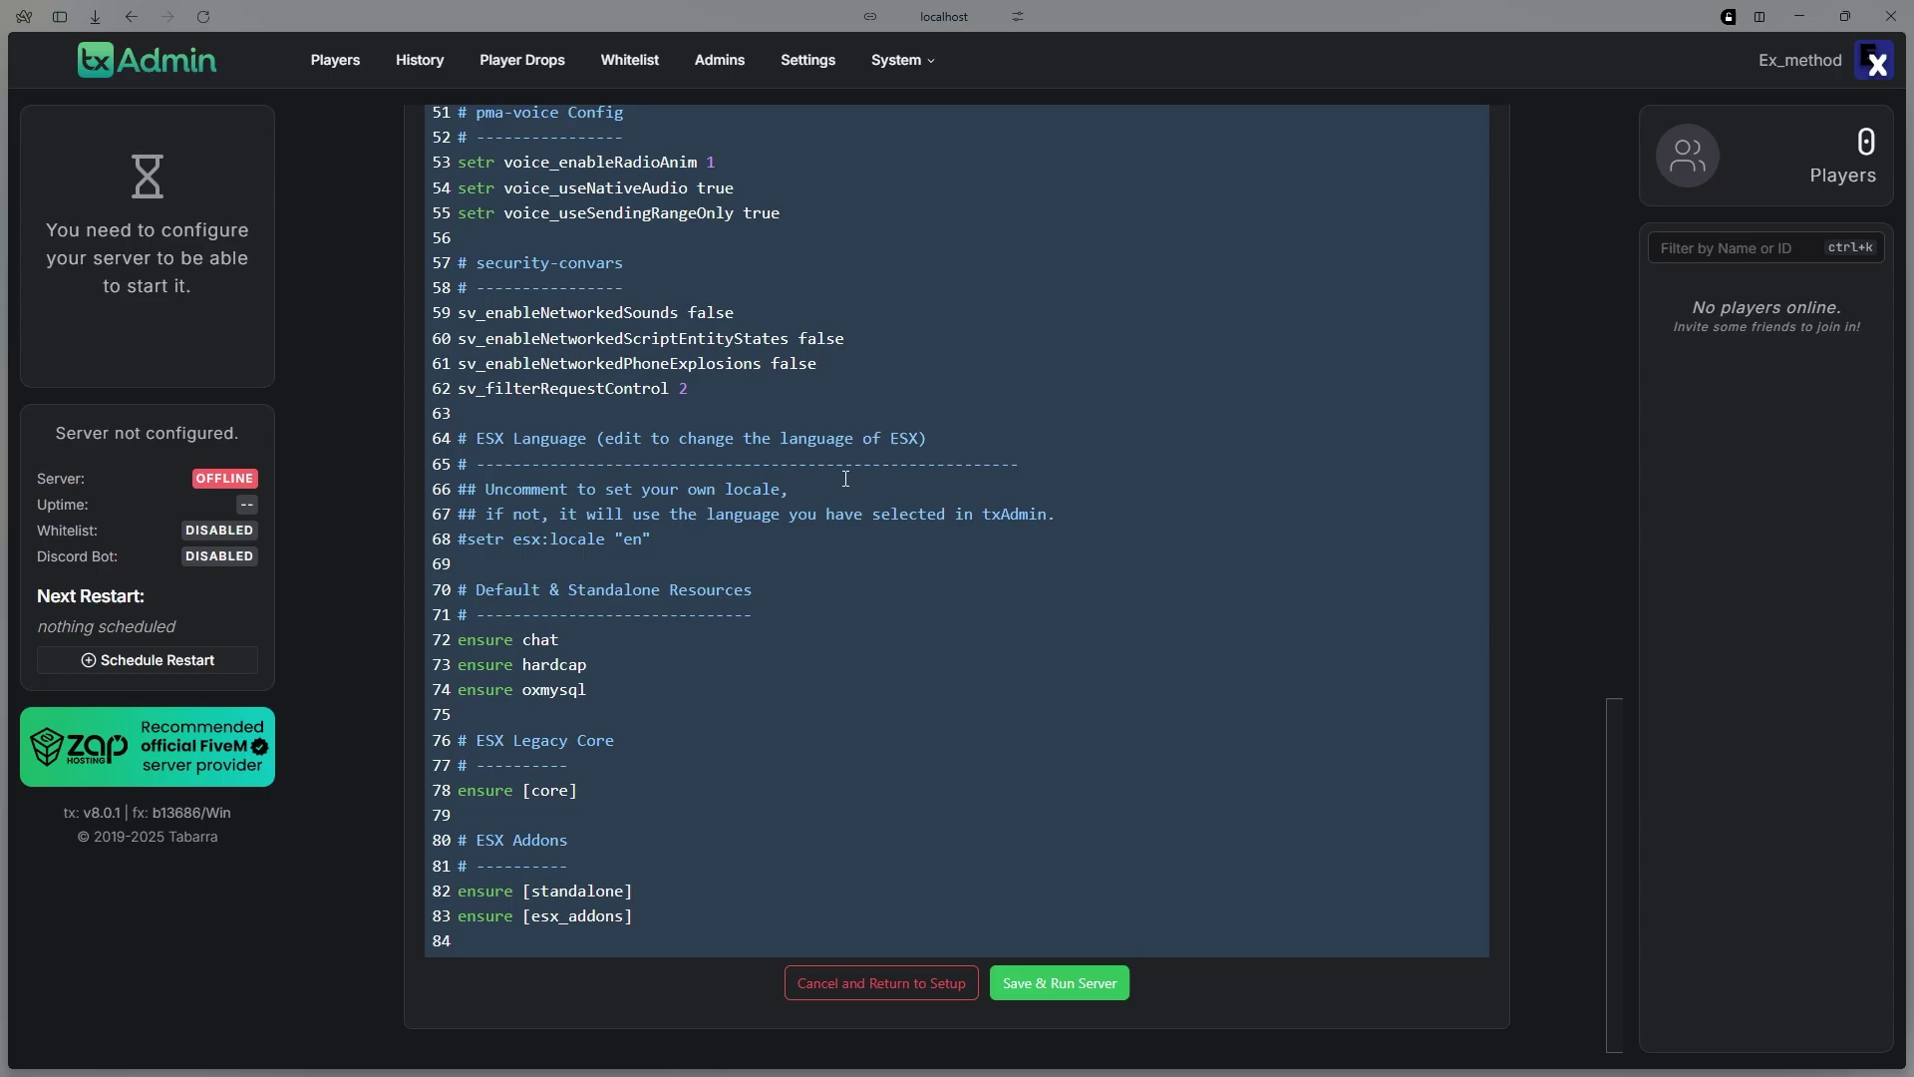
left_click(1093, 989)
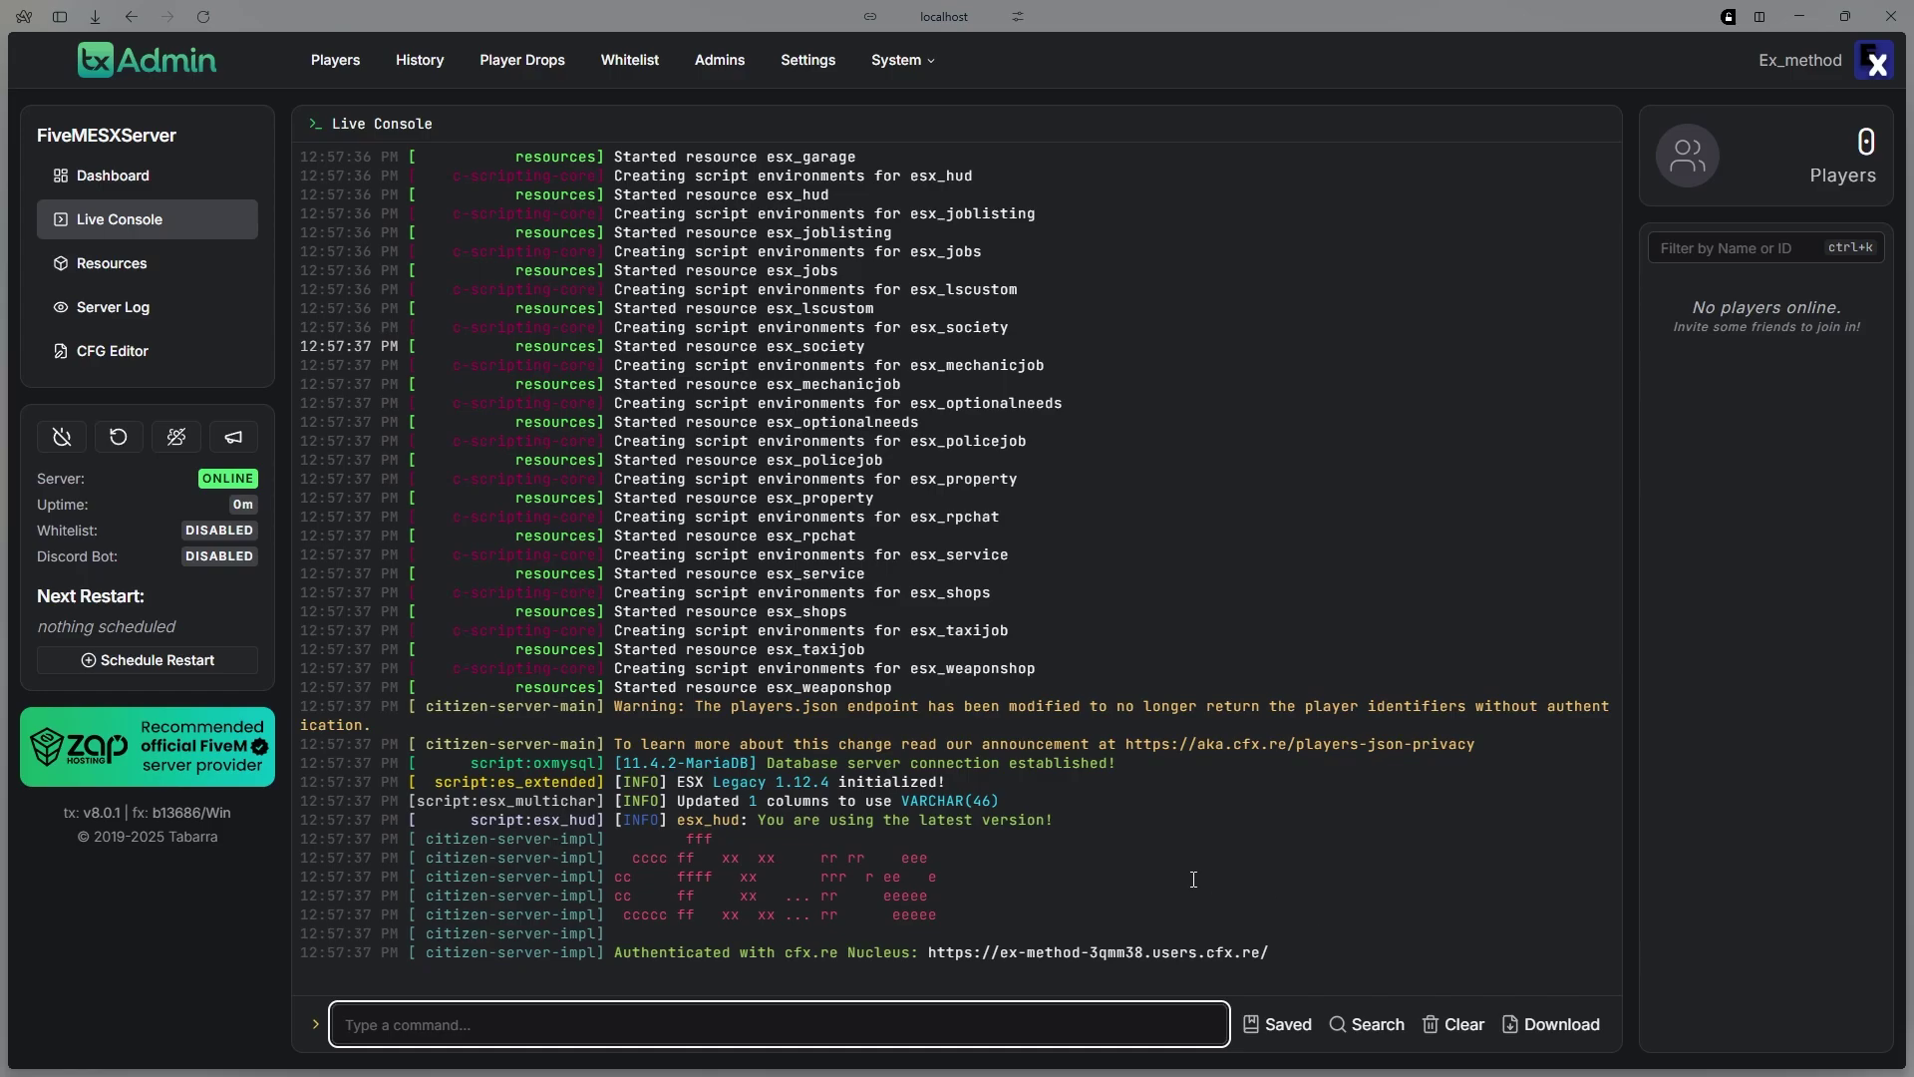
left_click(1171, 828)
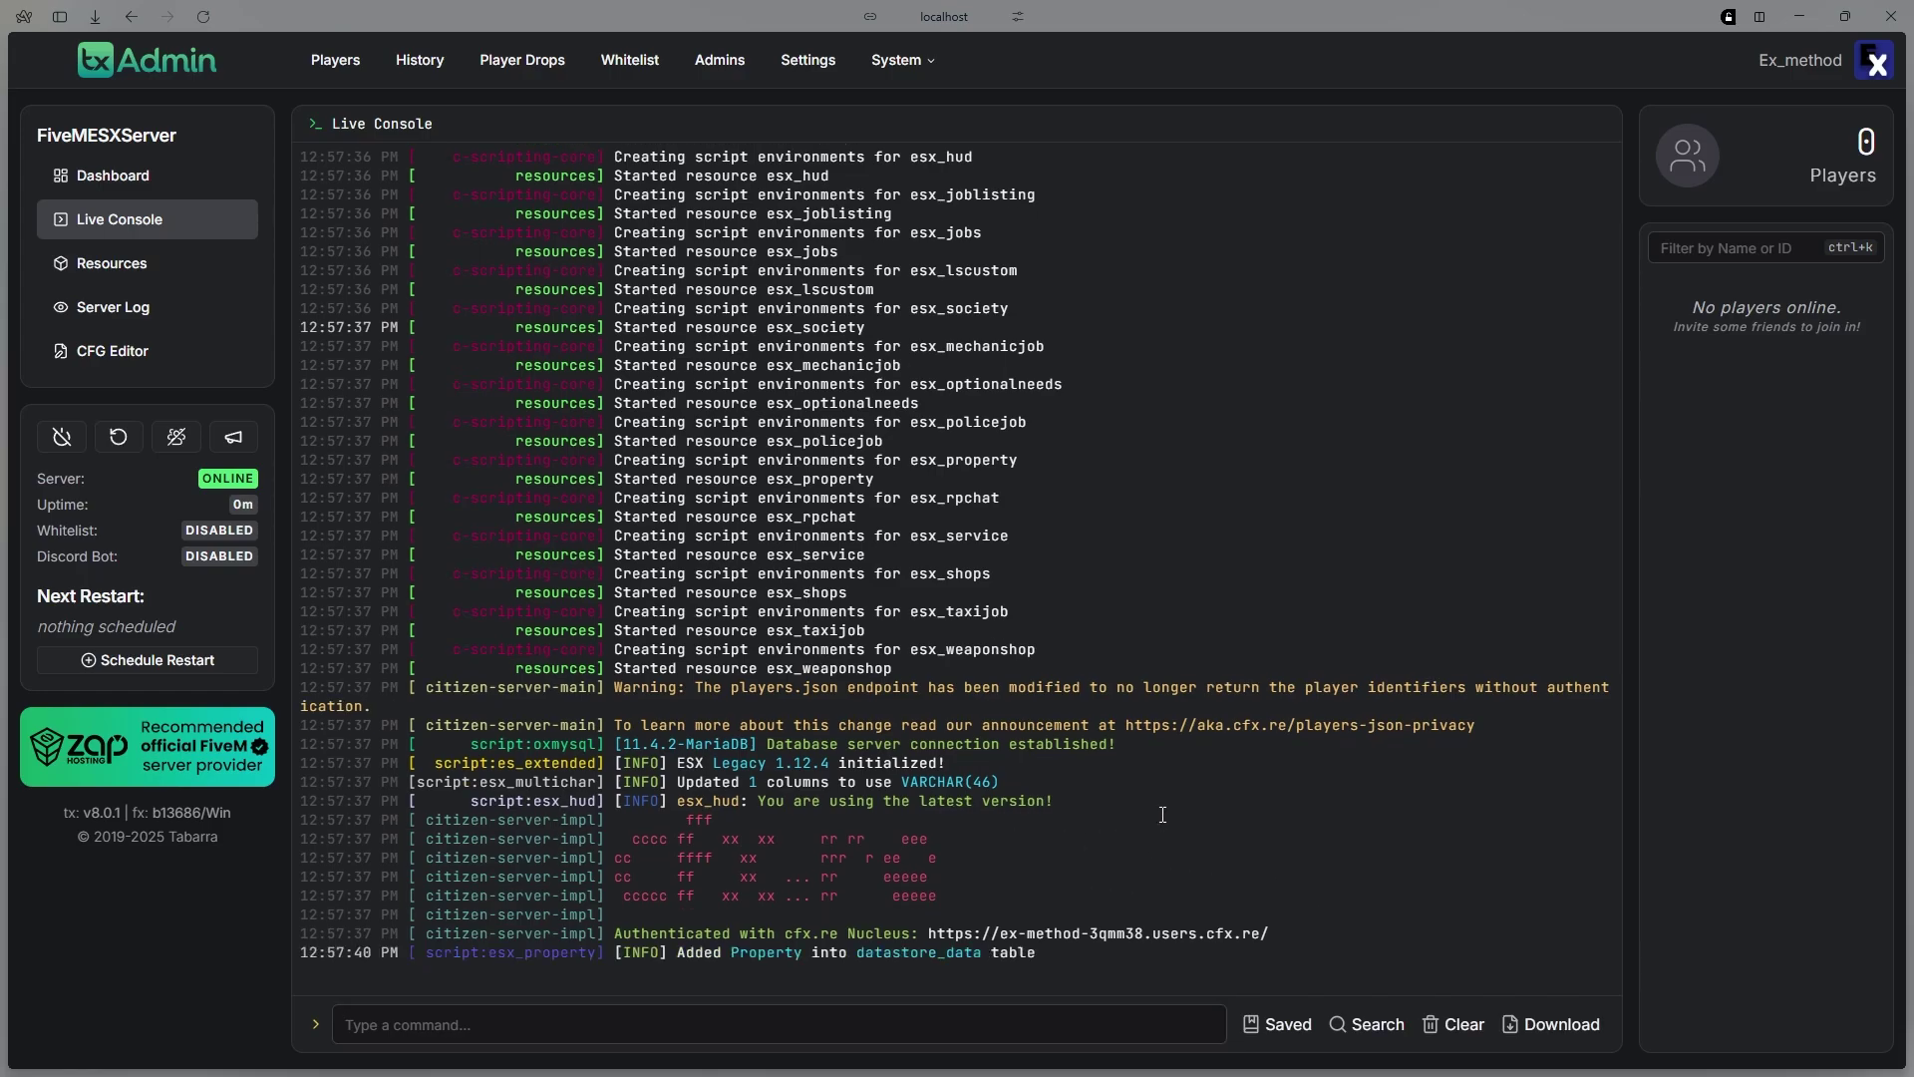
left_click_drag(200, 481, 222, 479)
scroll(1129, 538, "up", 10)
scroll(1129, 538, "down", 10)
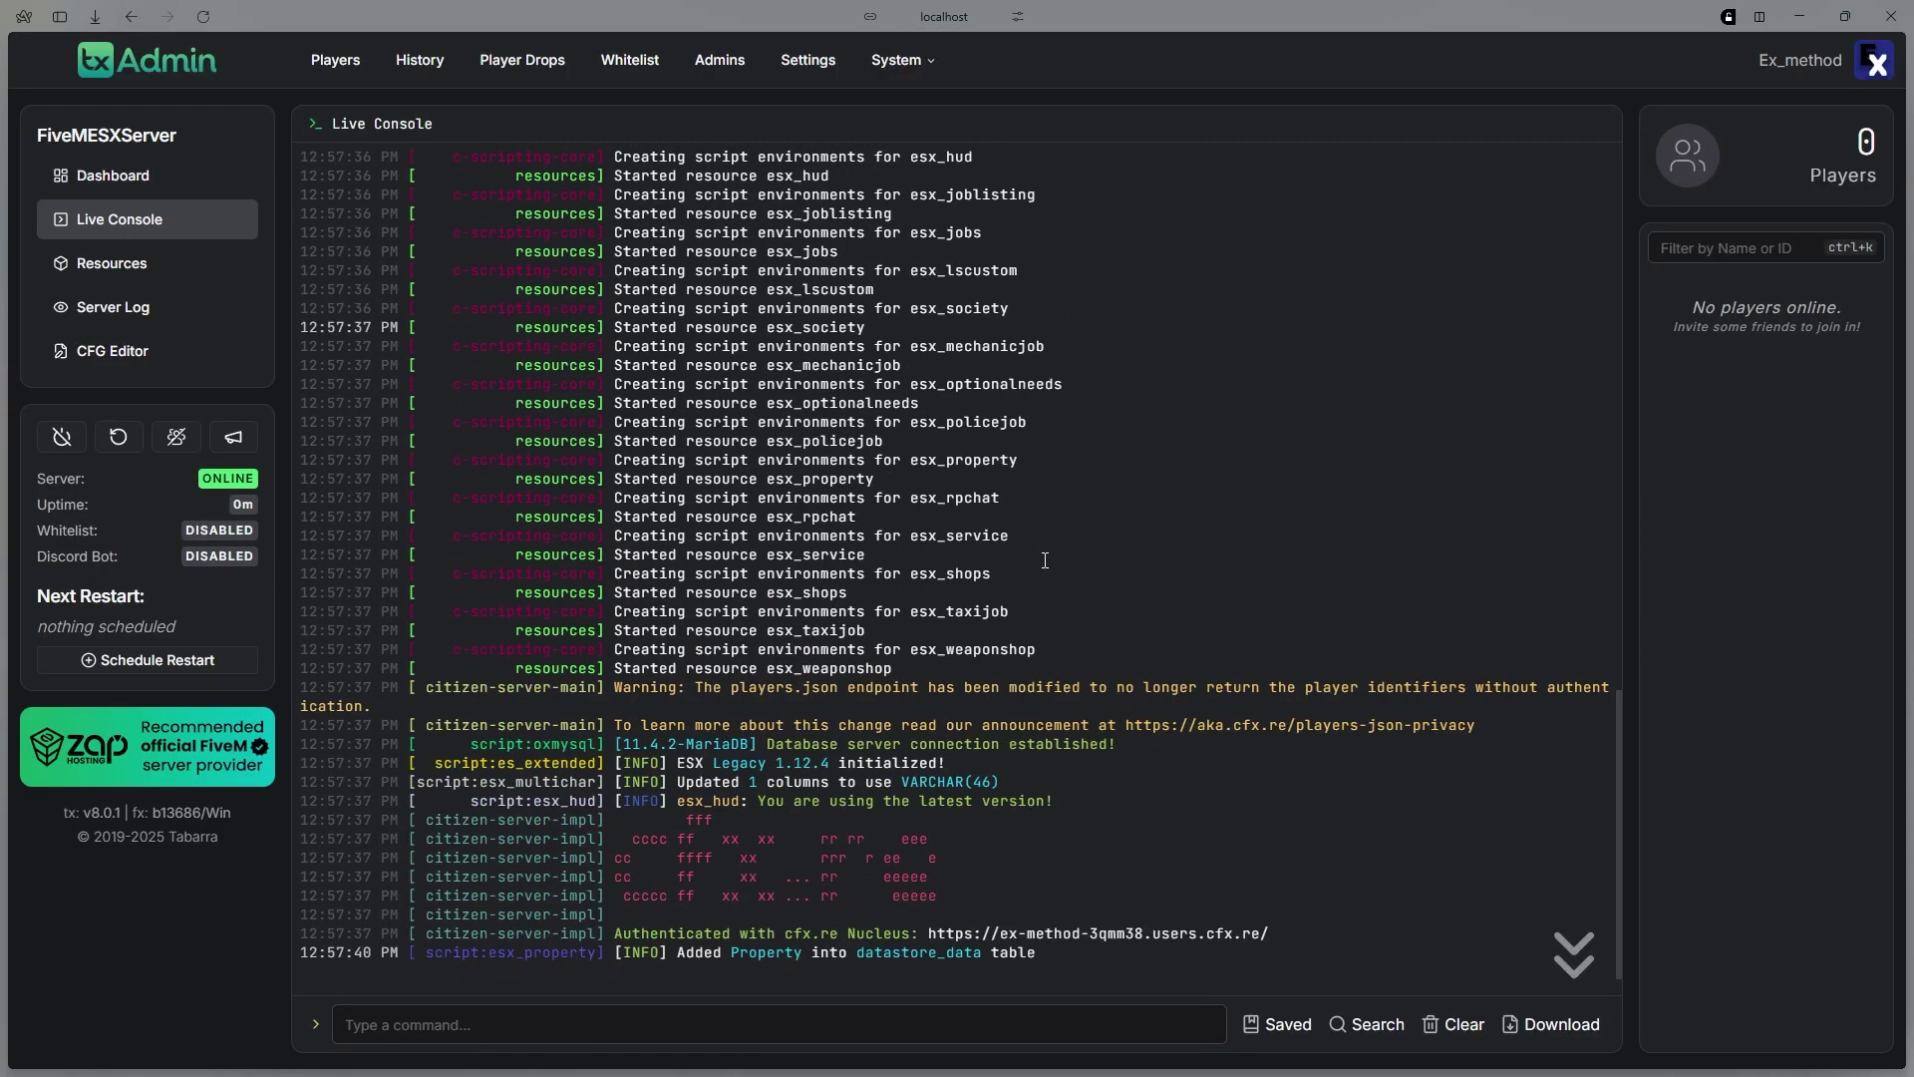
Minimize the txAdmin browser, File Explorer and server console windows
left_click(1811, 22)
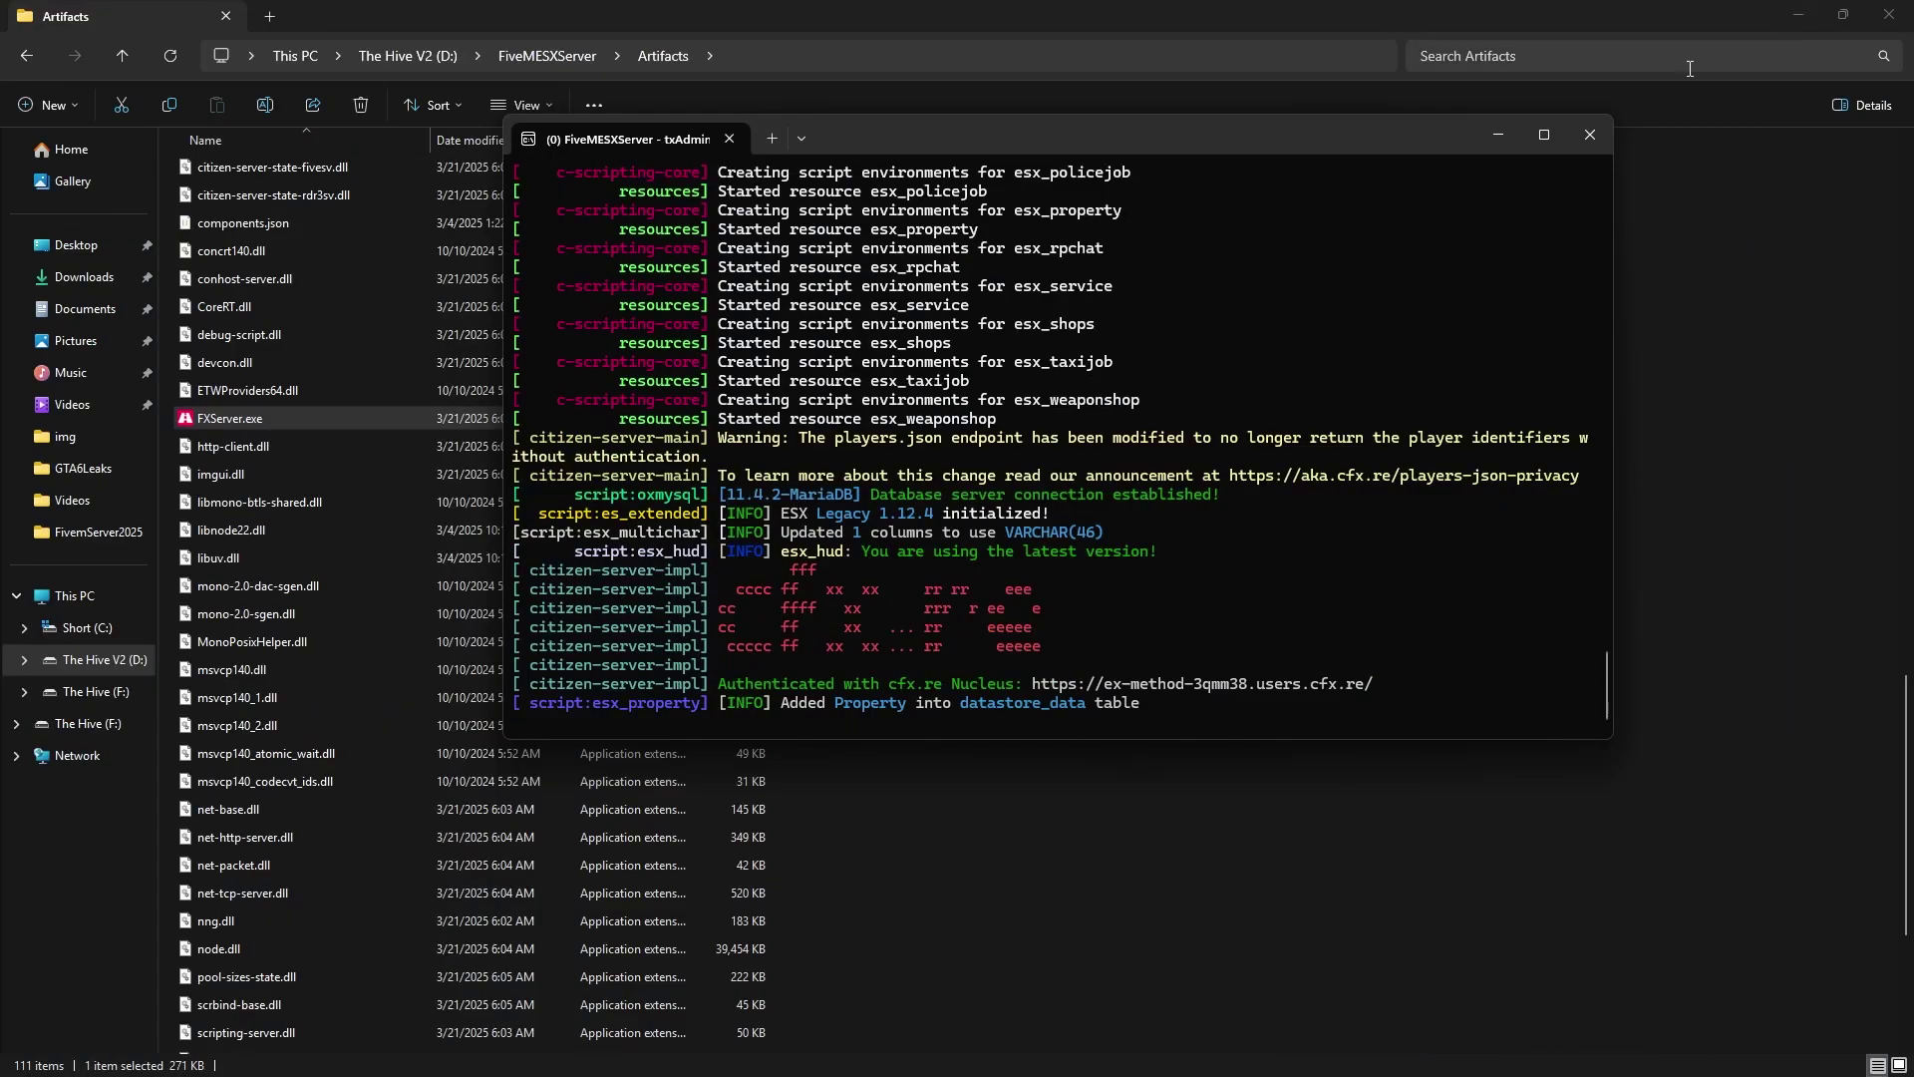
left_click(1798, 16)
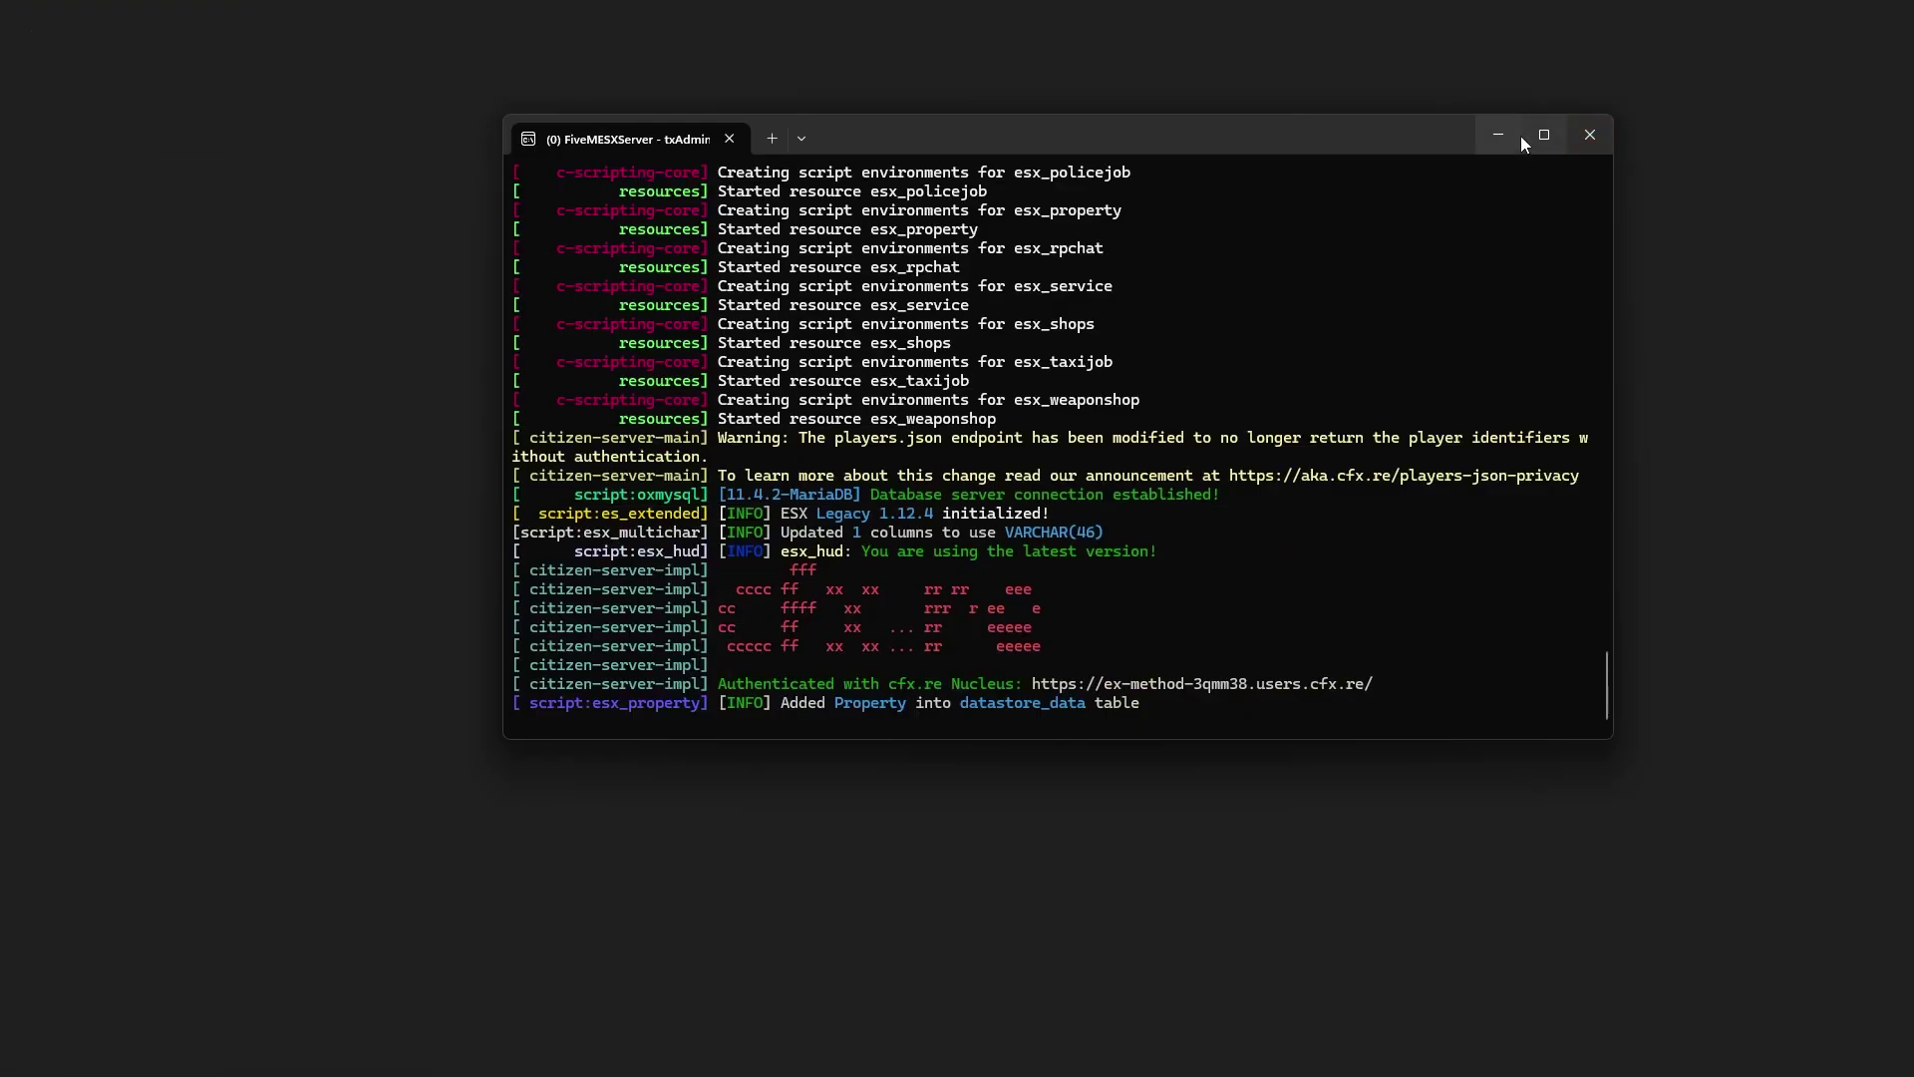
left_click(1498, 135)
Launch HeidiSQL from Windows Search
left_click(853, 1053)
type("geforce")
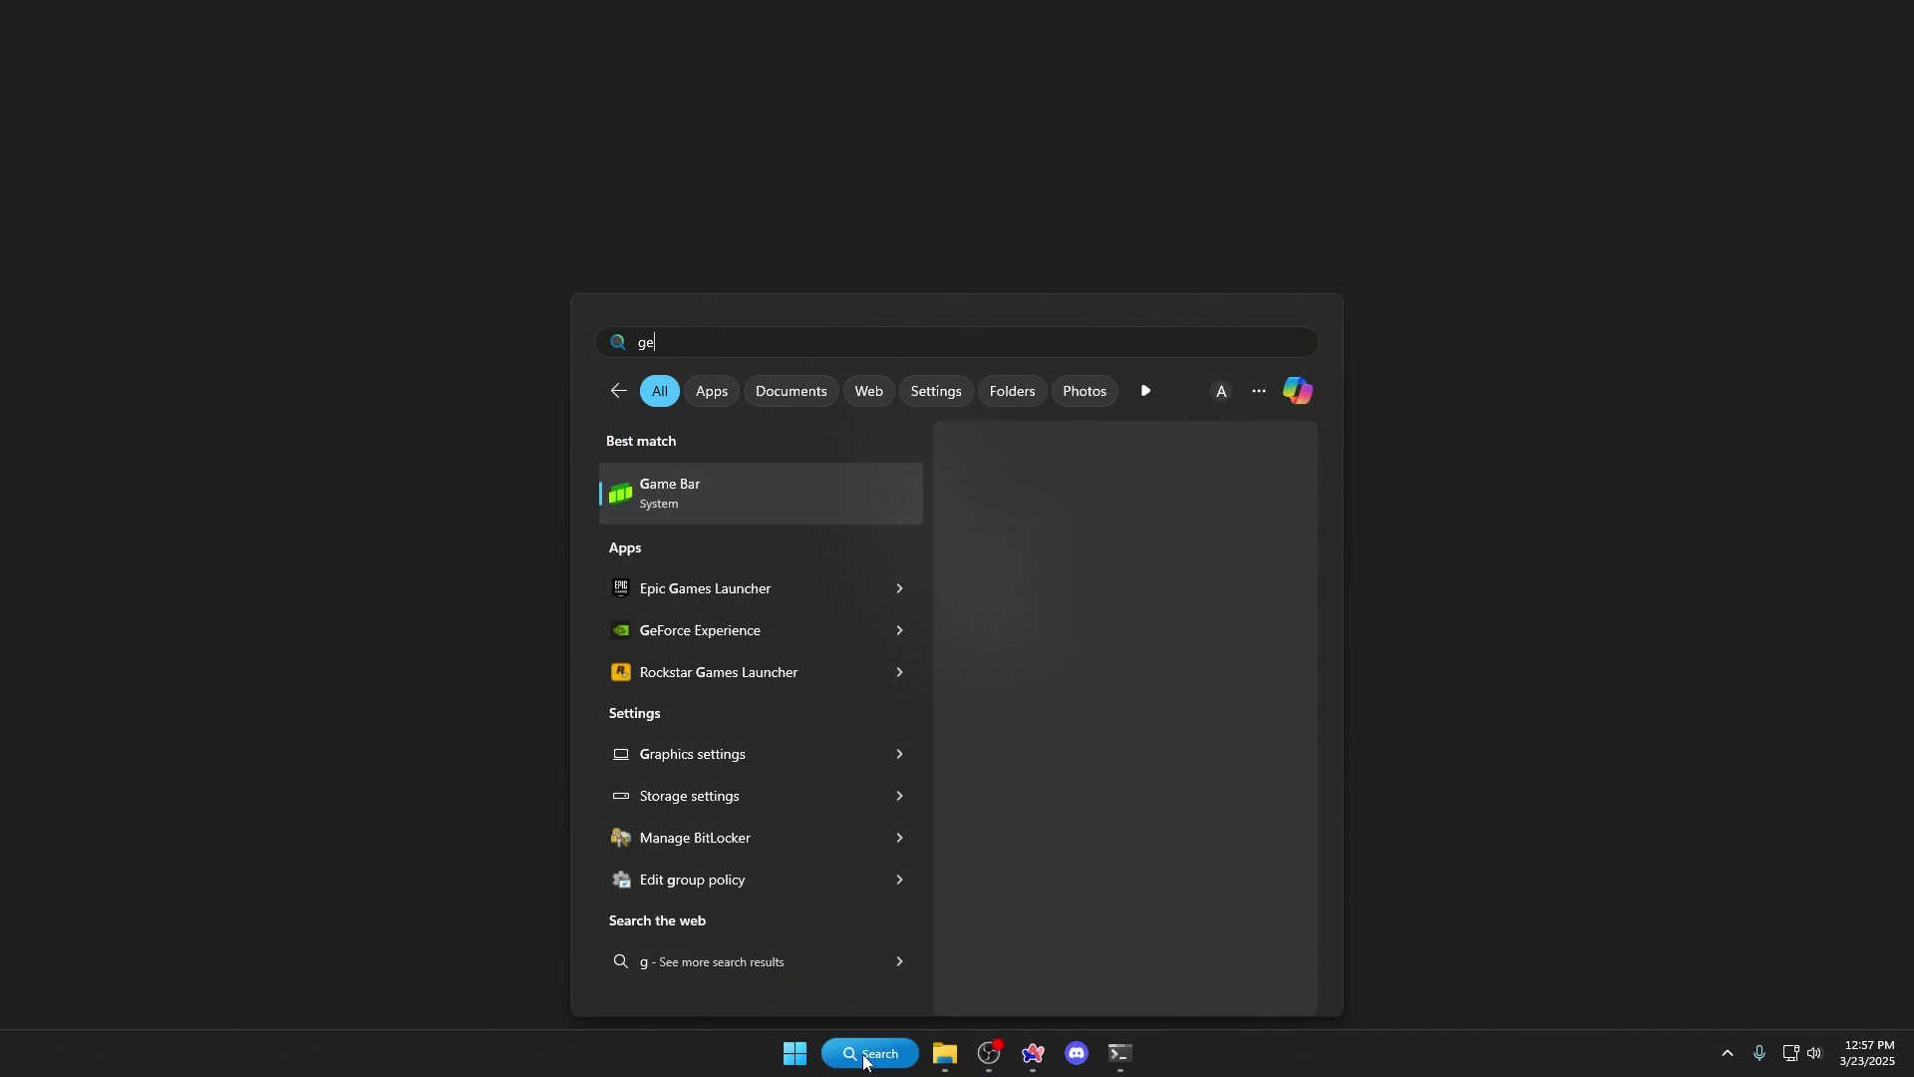
key("ctrl+a")
type("he")
key("Return")
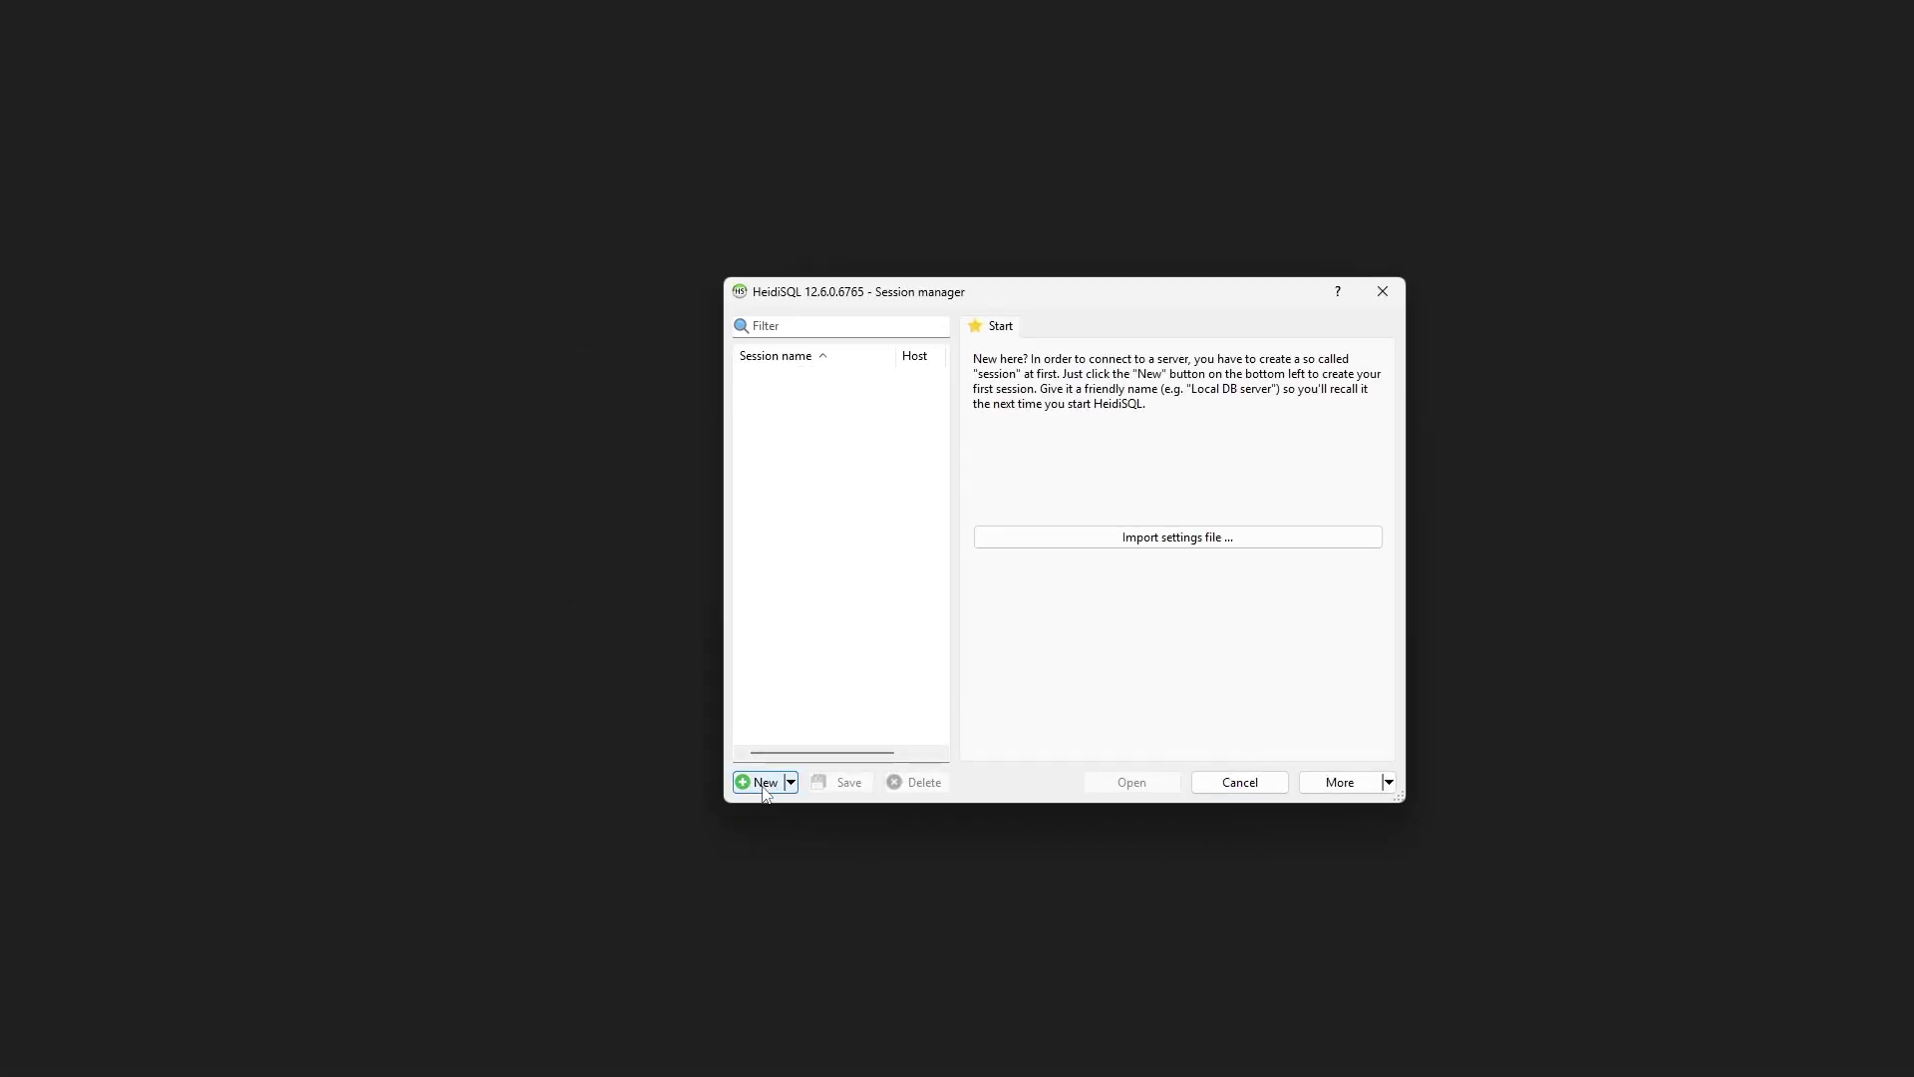
Create a new HeidiSQL session named 'host' and connect to the local database server
left_click(764, 783)
key("BackSpace")
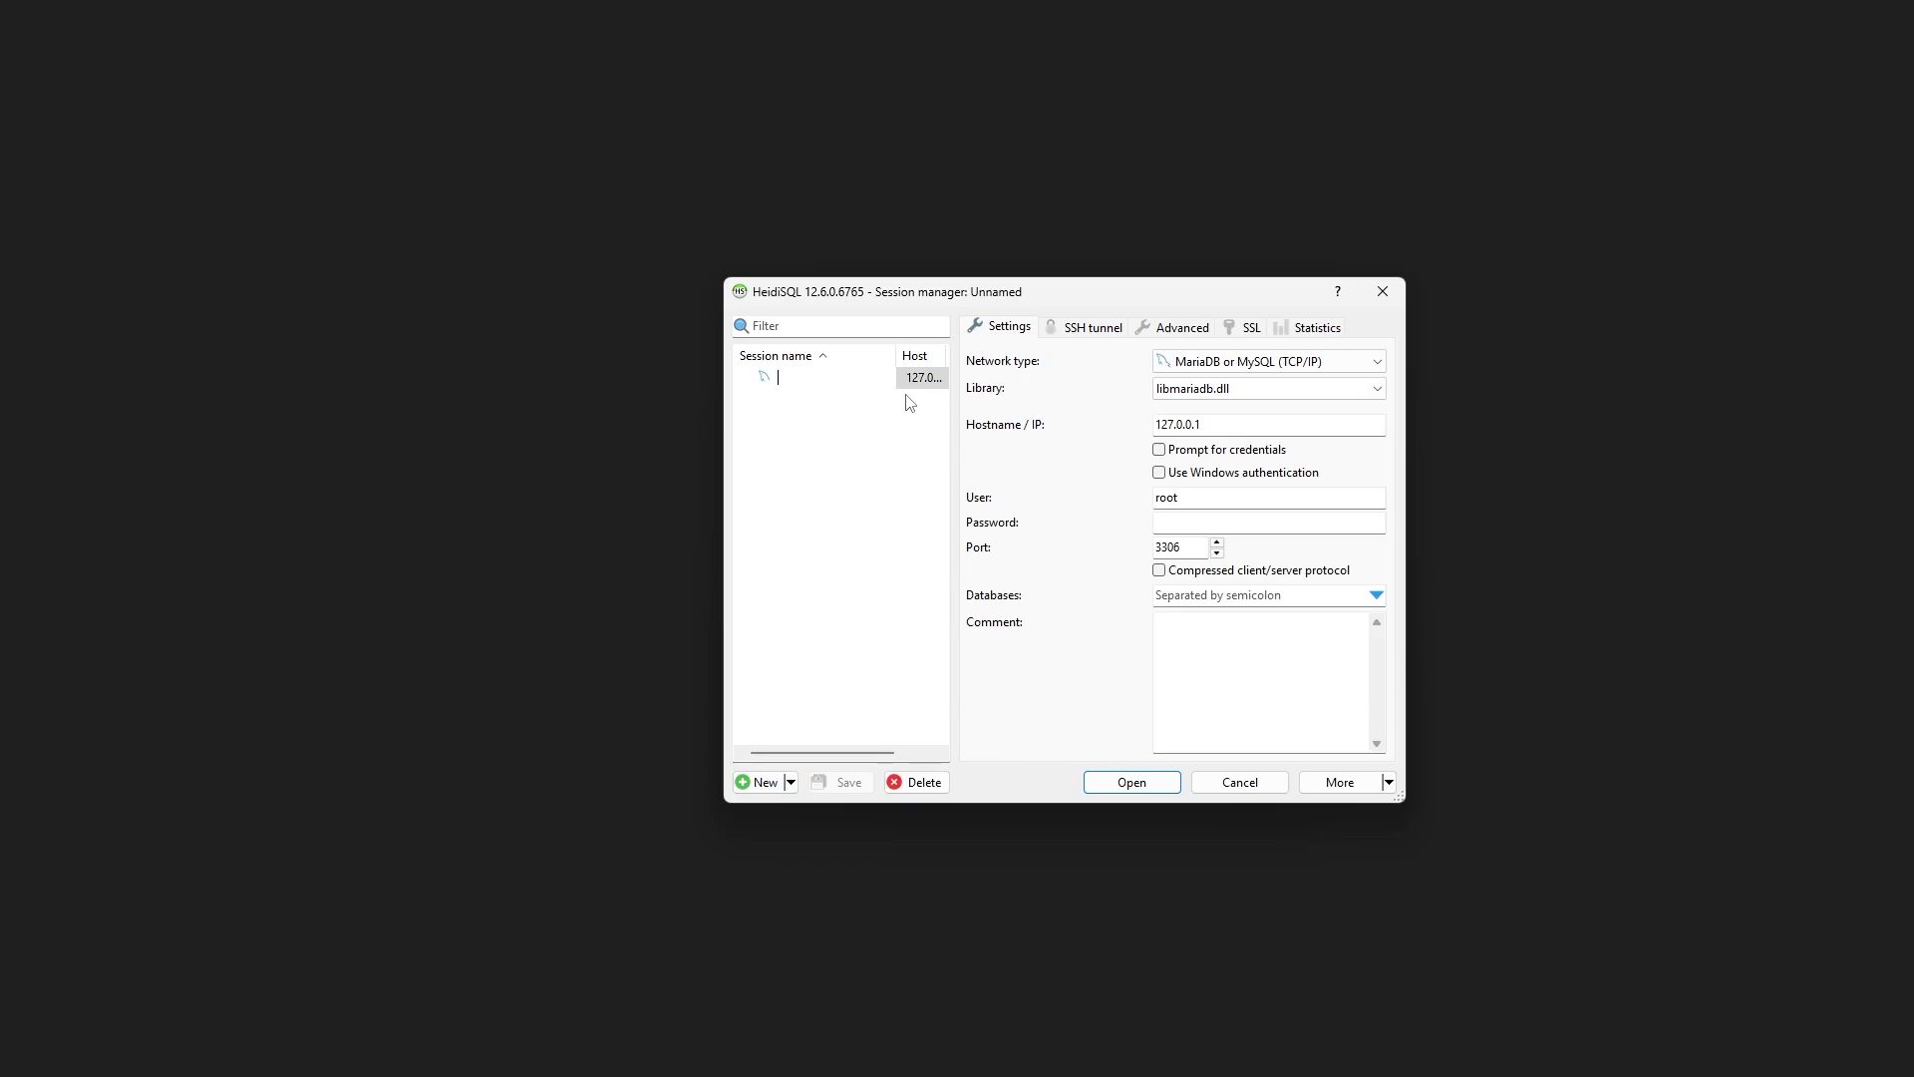
type("host")
key("Return")
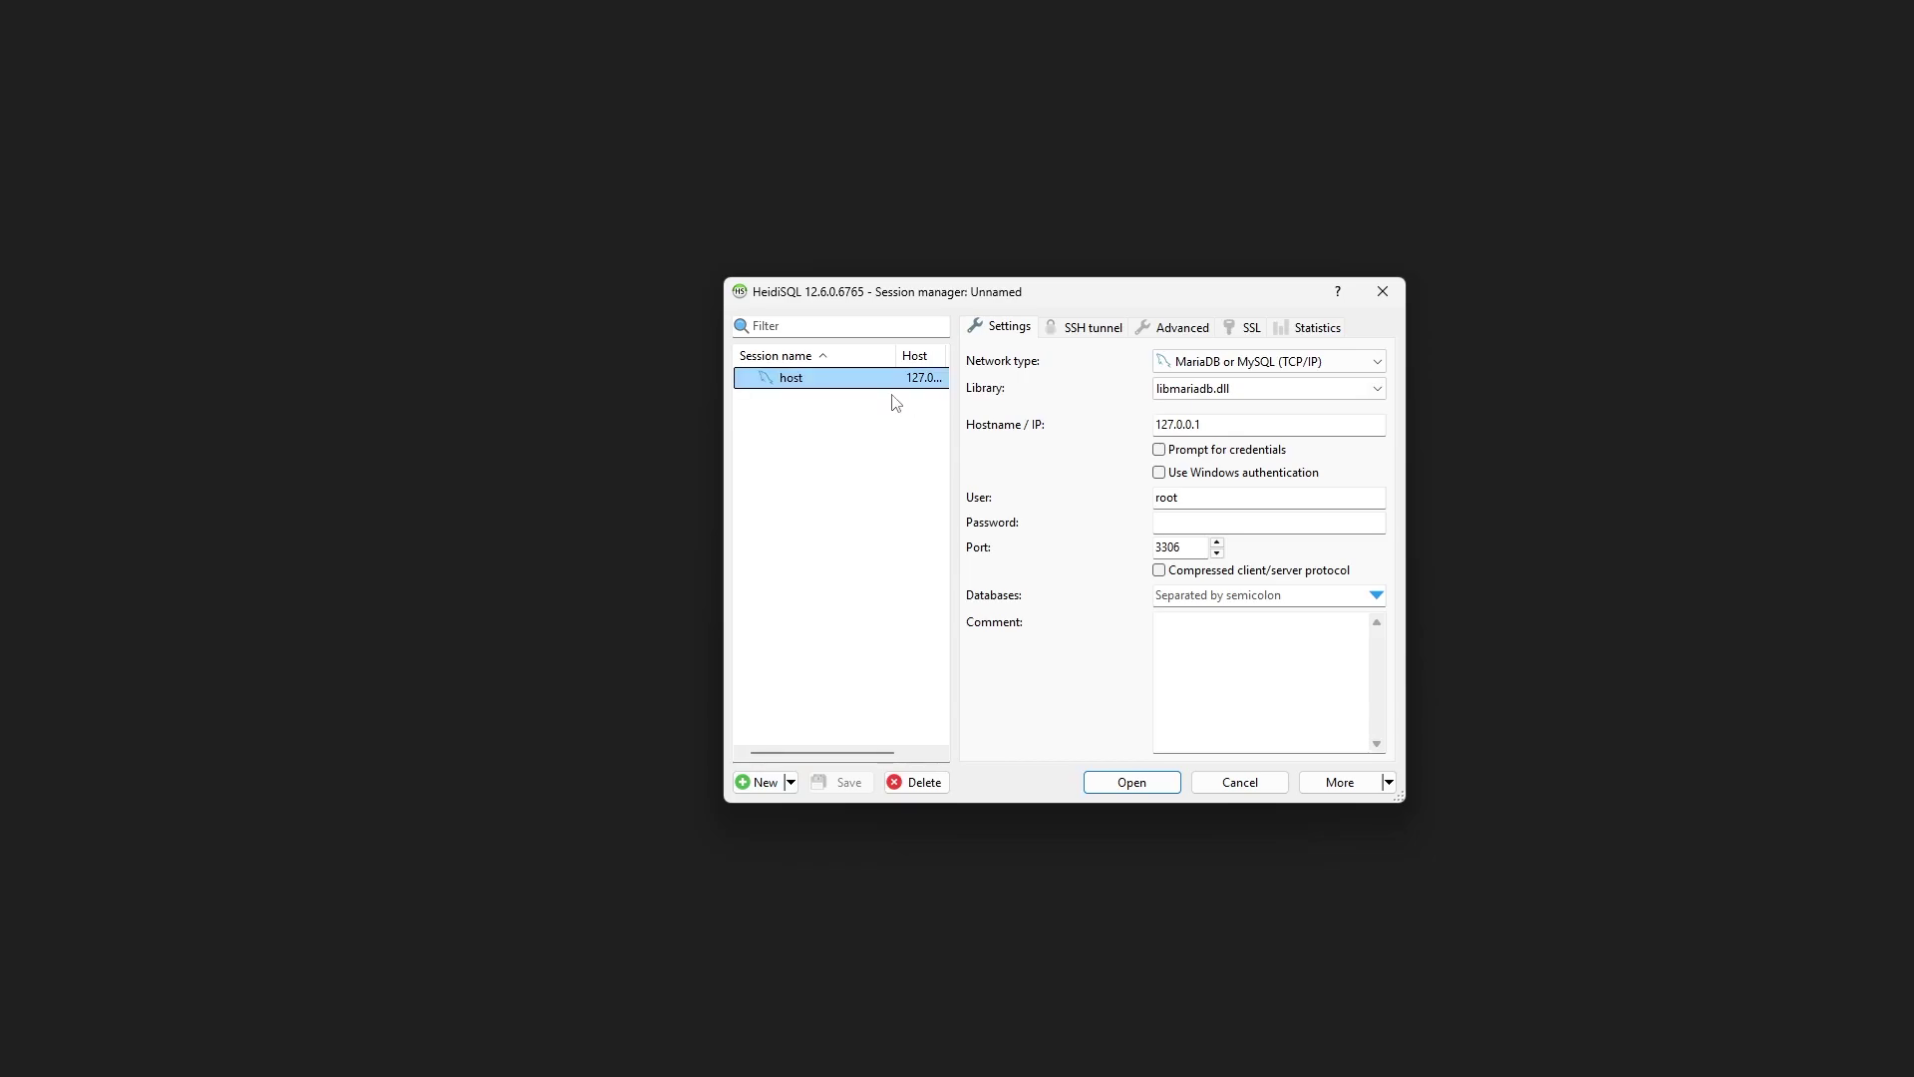
key("Return")
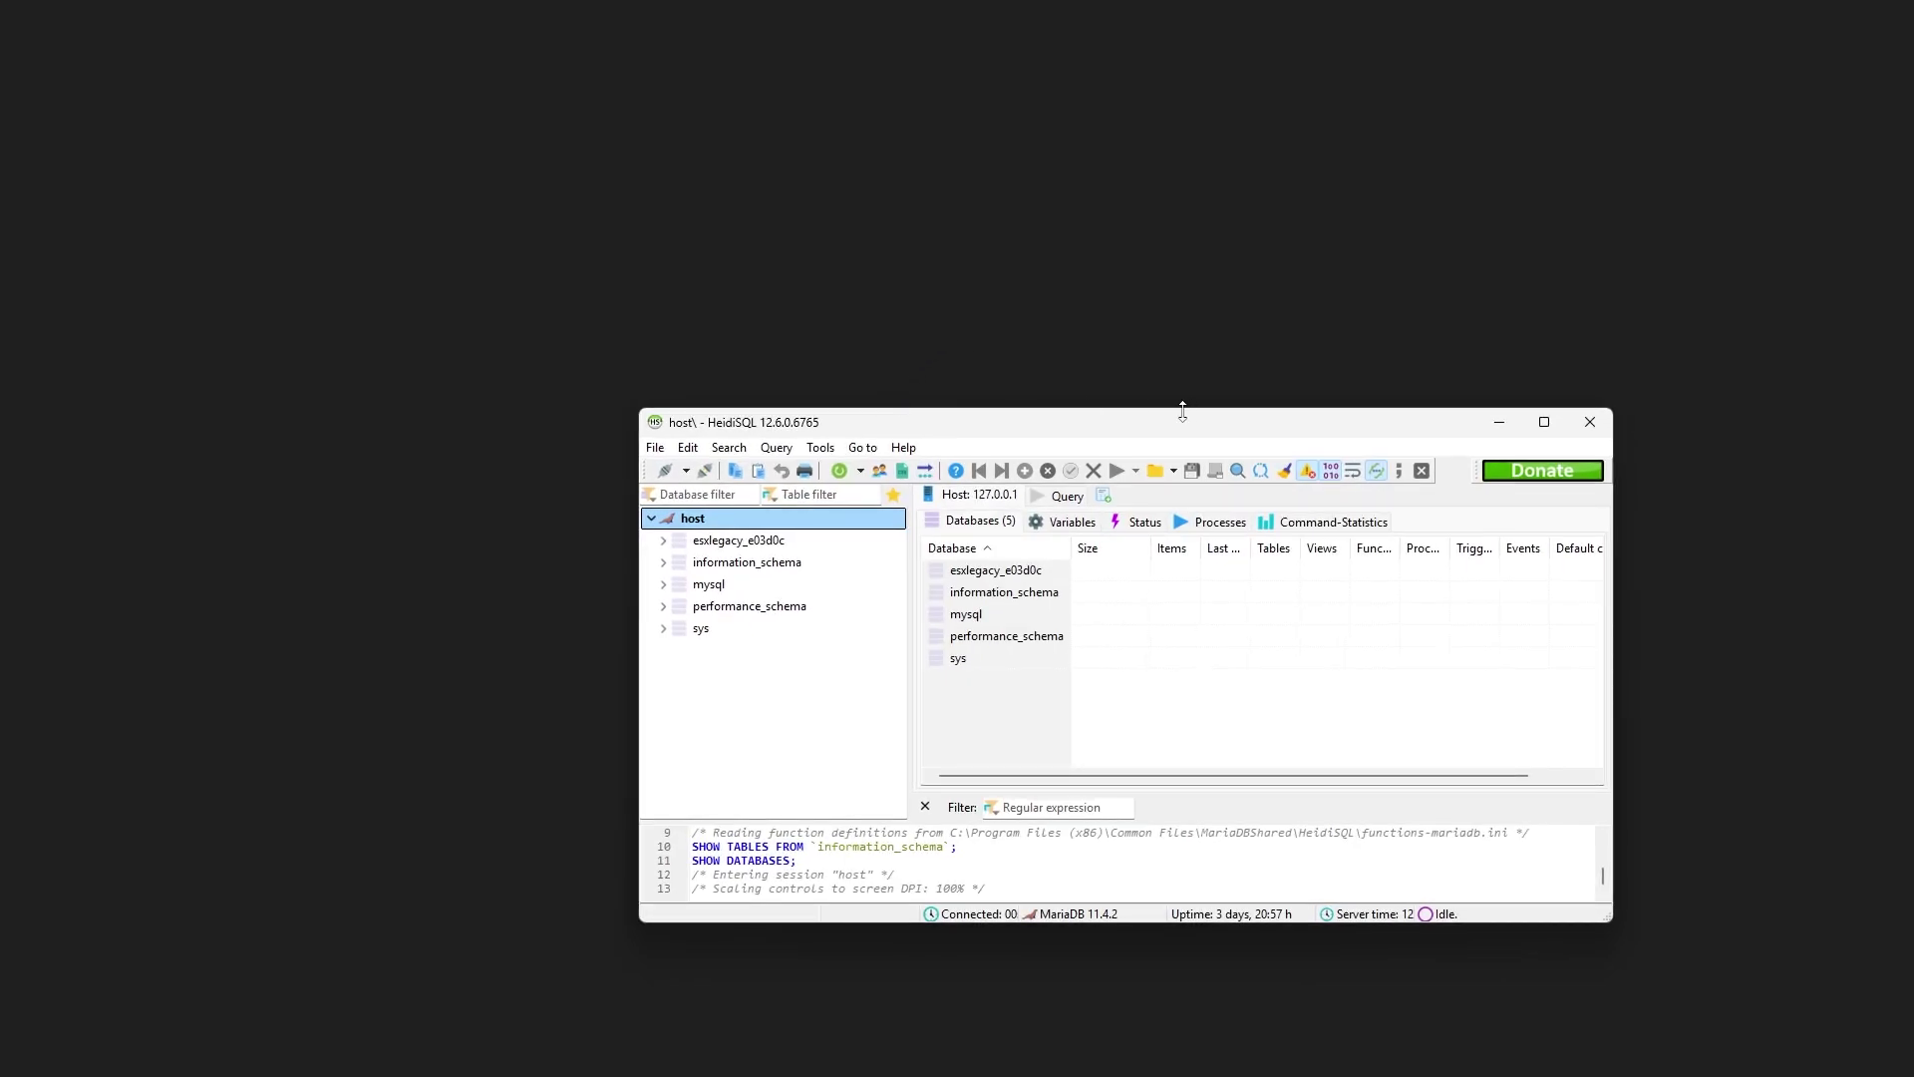
Expand esxlegacy_e03d0c, browse its 24 tables, then minimize HeidiSQL
left_click(661, 541)
left_click(742, 541)
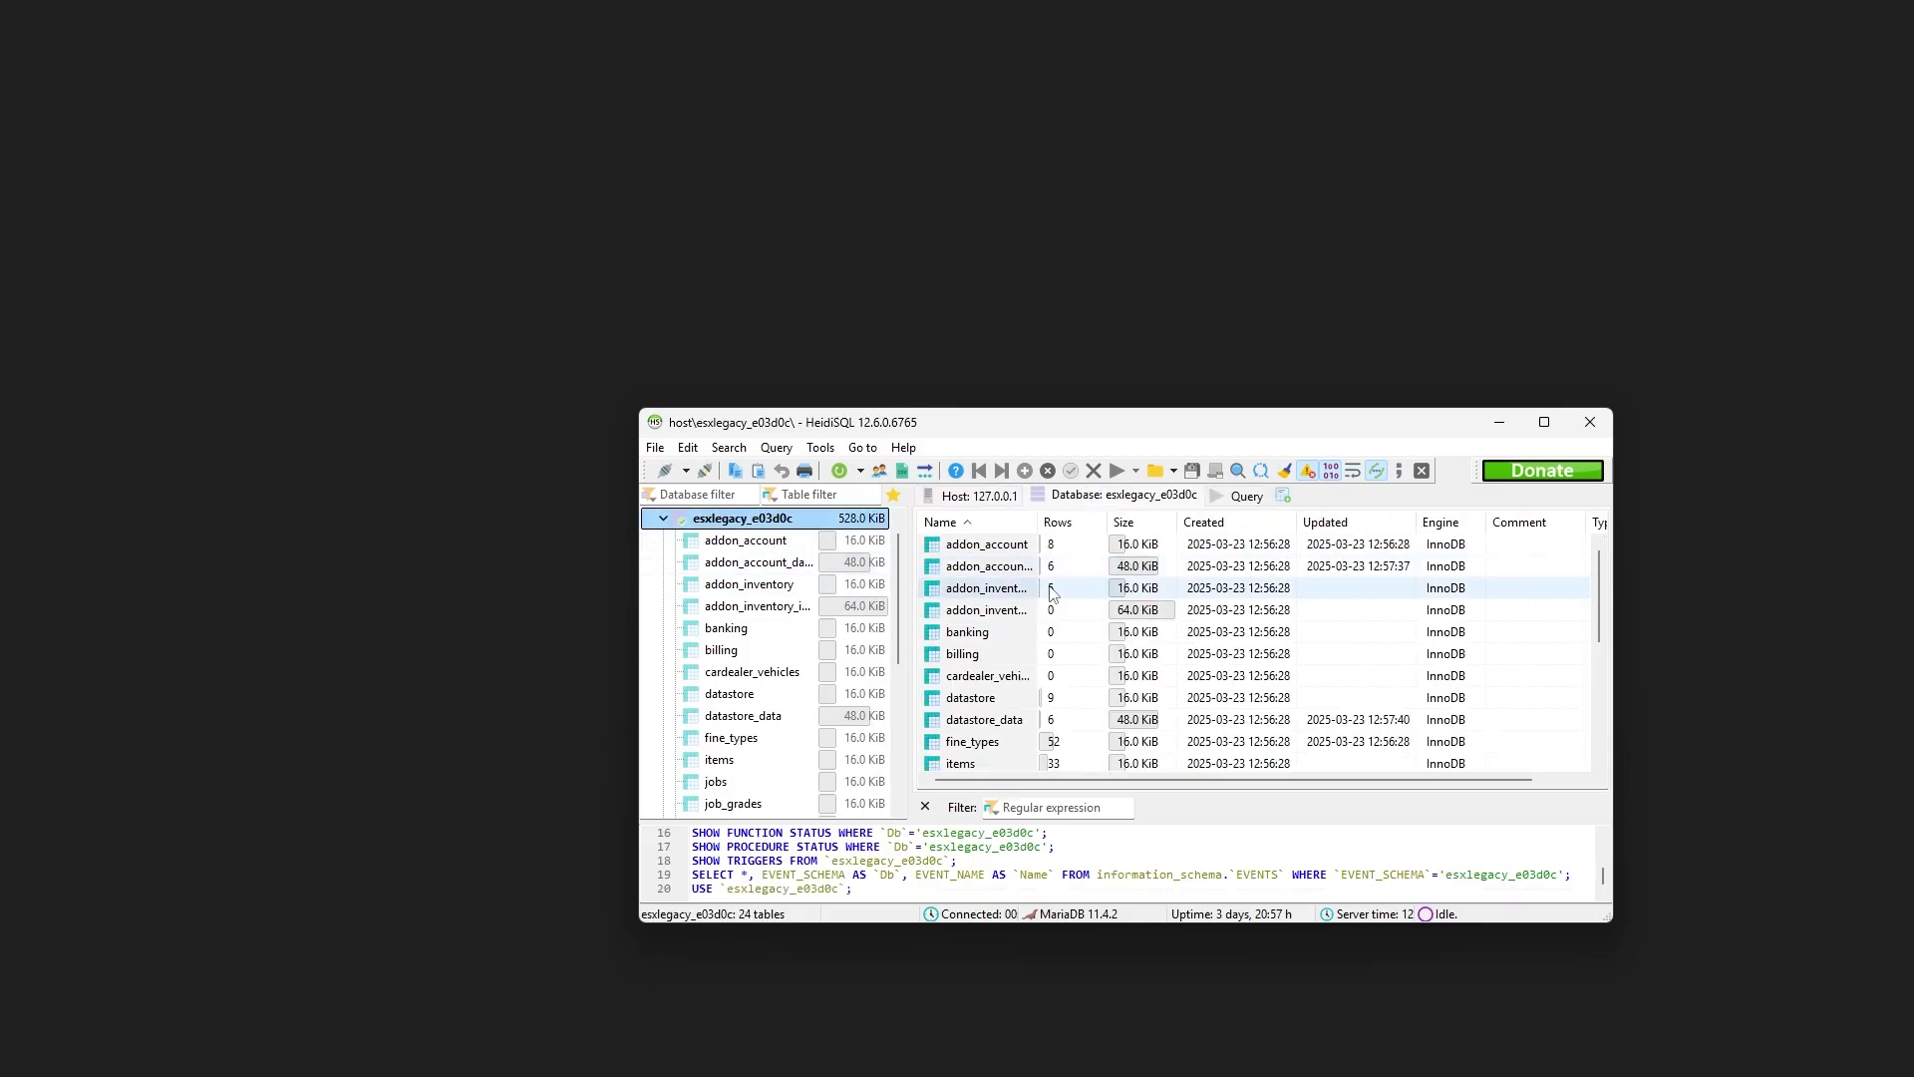
scroll(1056, 588, "down", 2)
scroll(1056, 586, "down", 1)
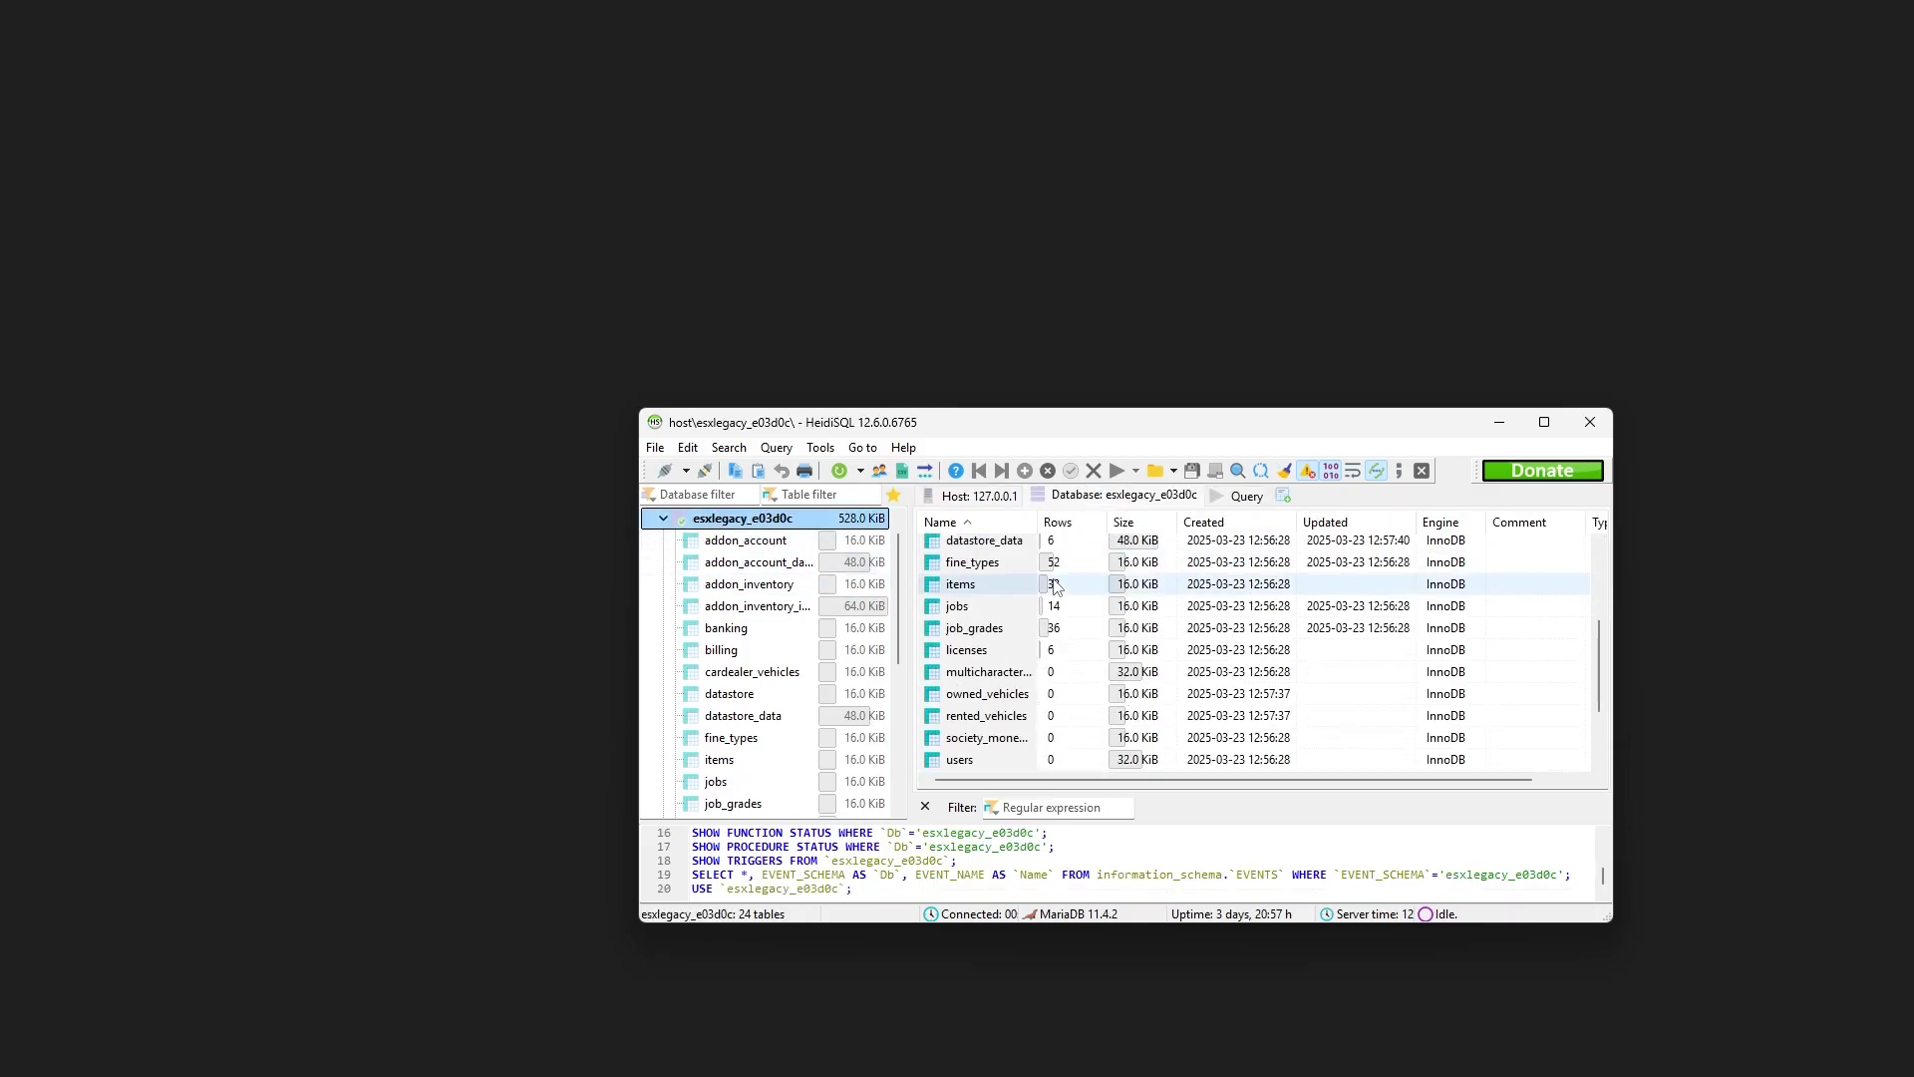
scroll(1057, 589, "down", 1)
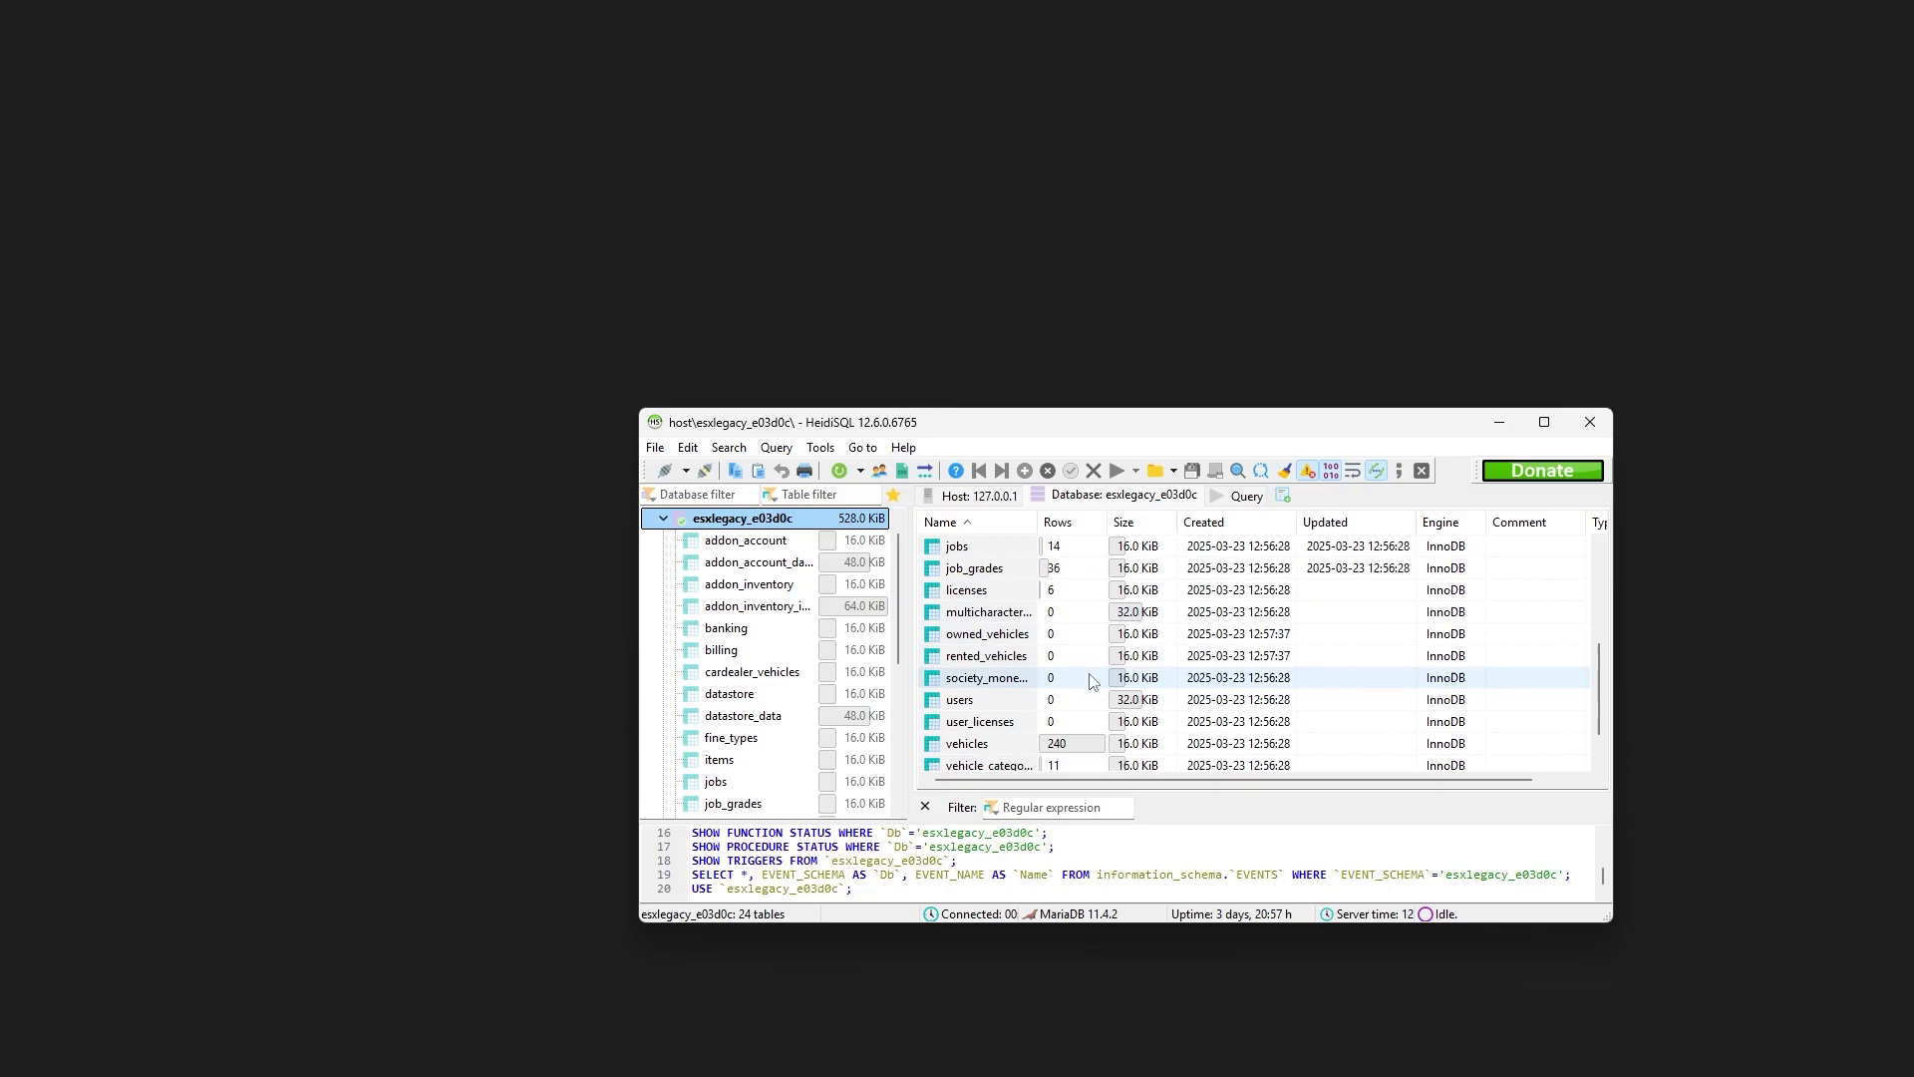
scroll(1137, 638, "up", 4)
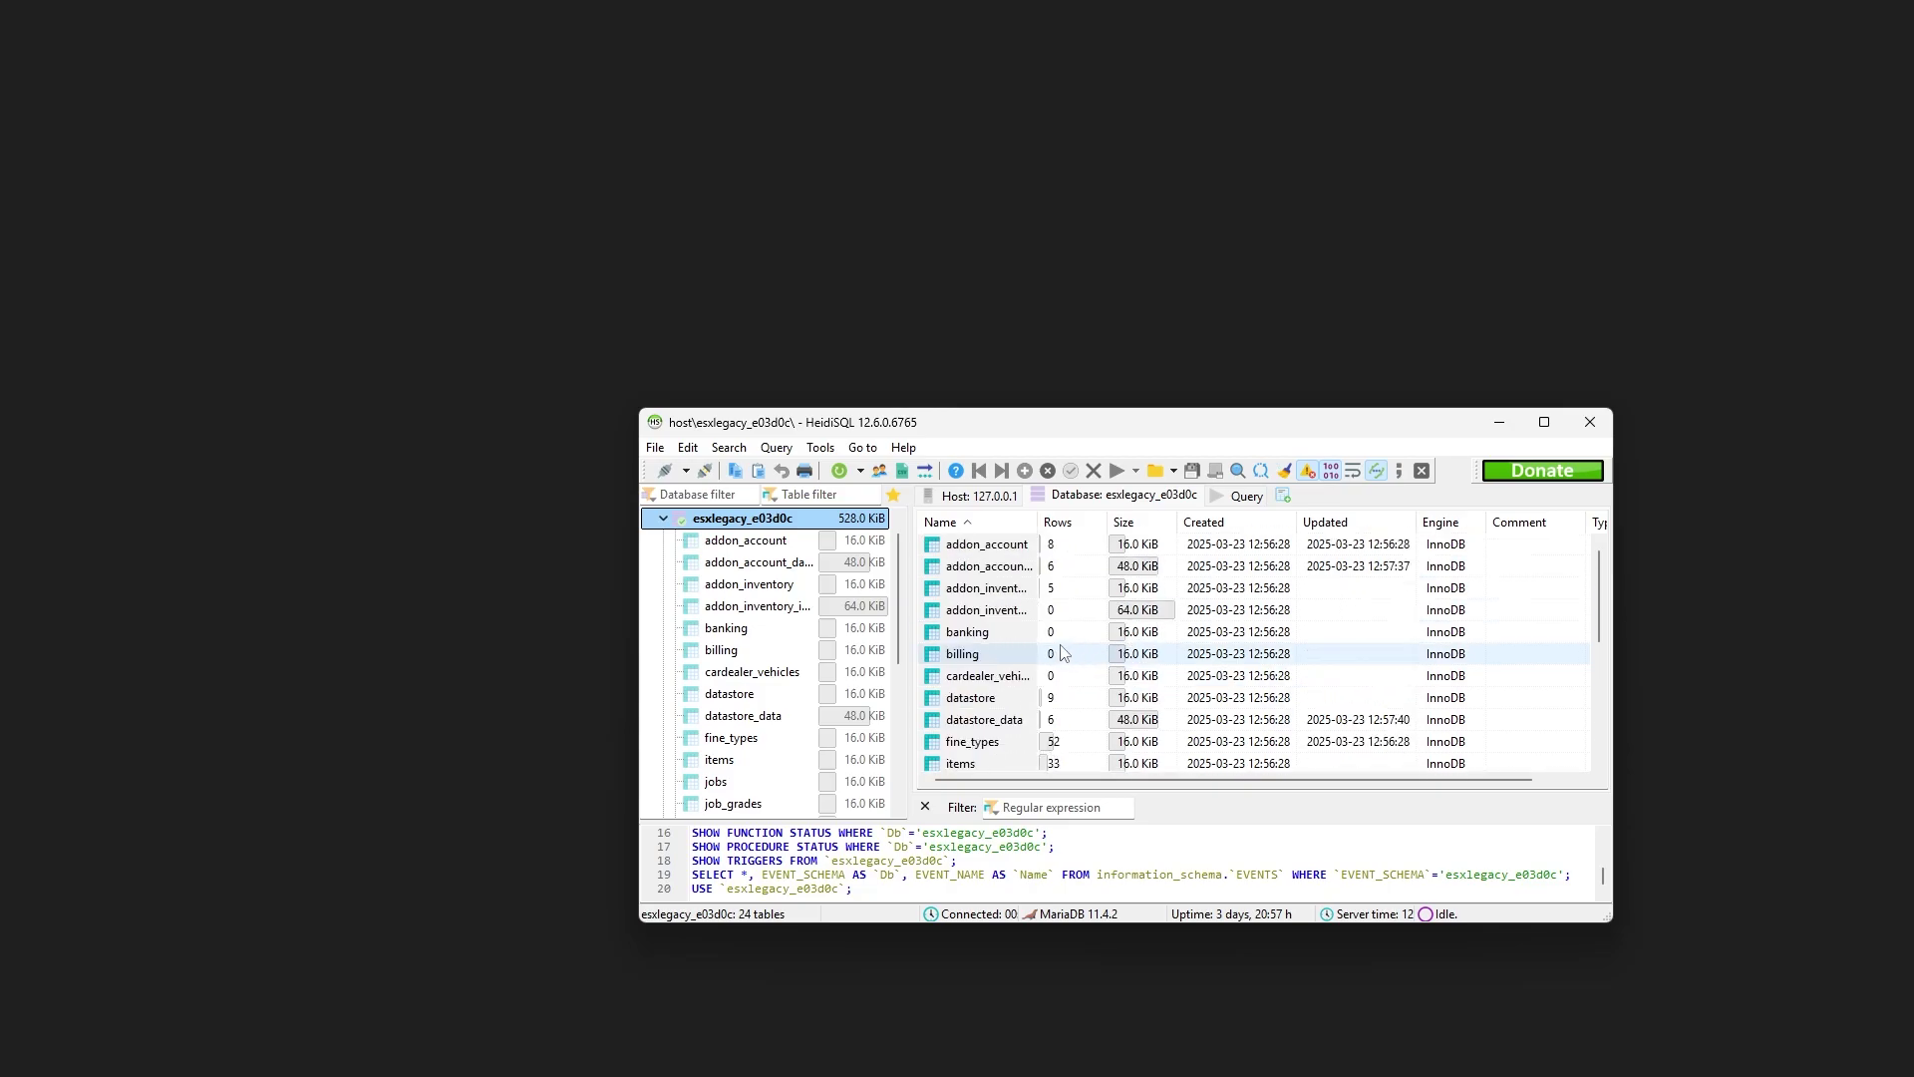
scroll(1061, 653, "down", 5)
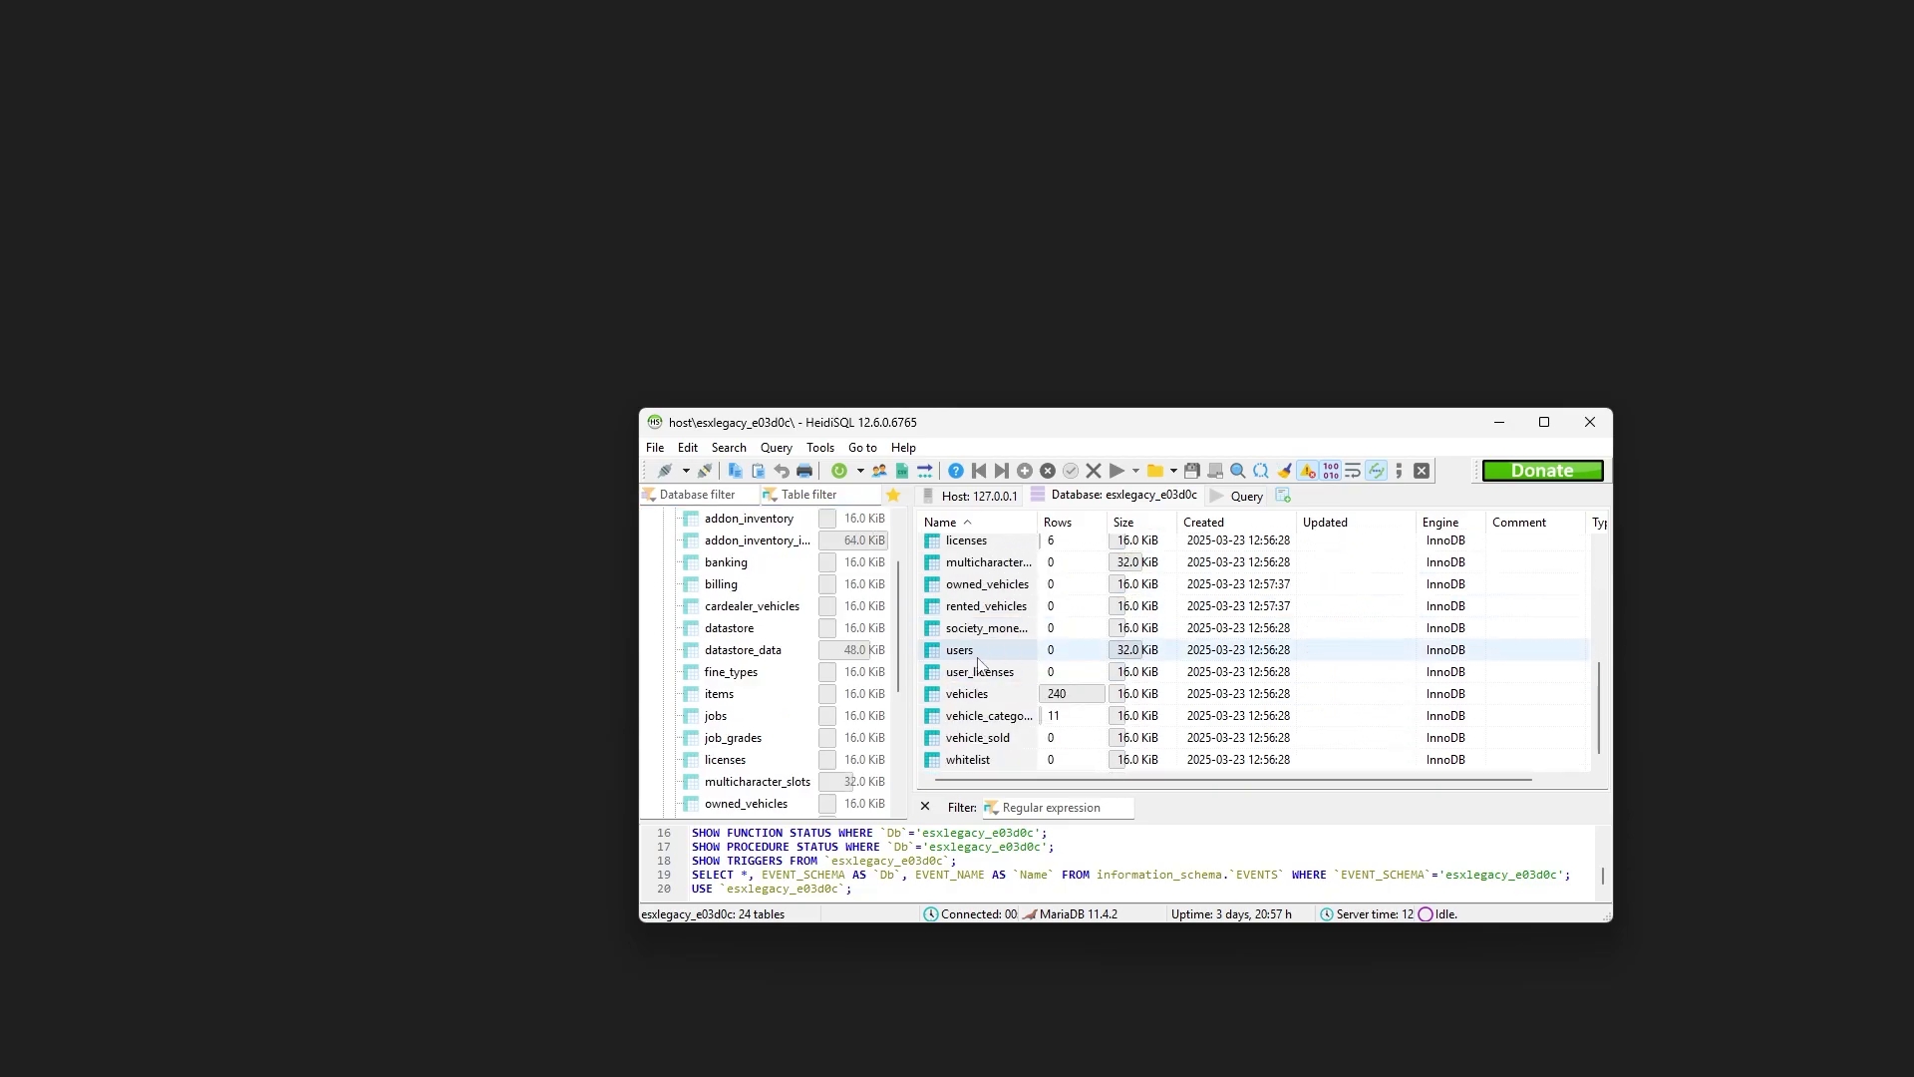
scroll(846, 648, "down", 4)
scroll(853, 668, "up", 4)
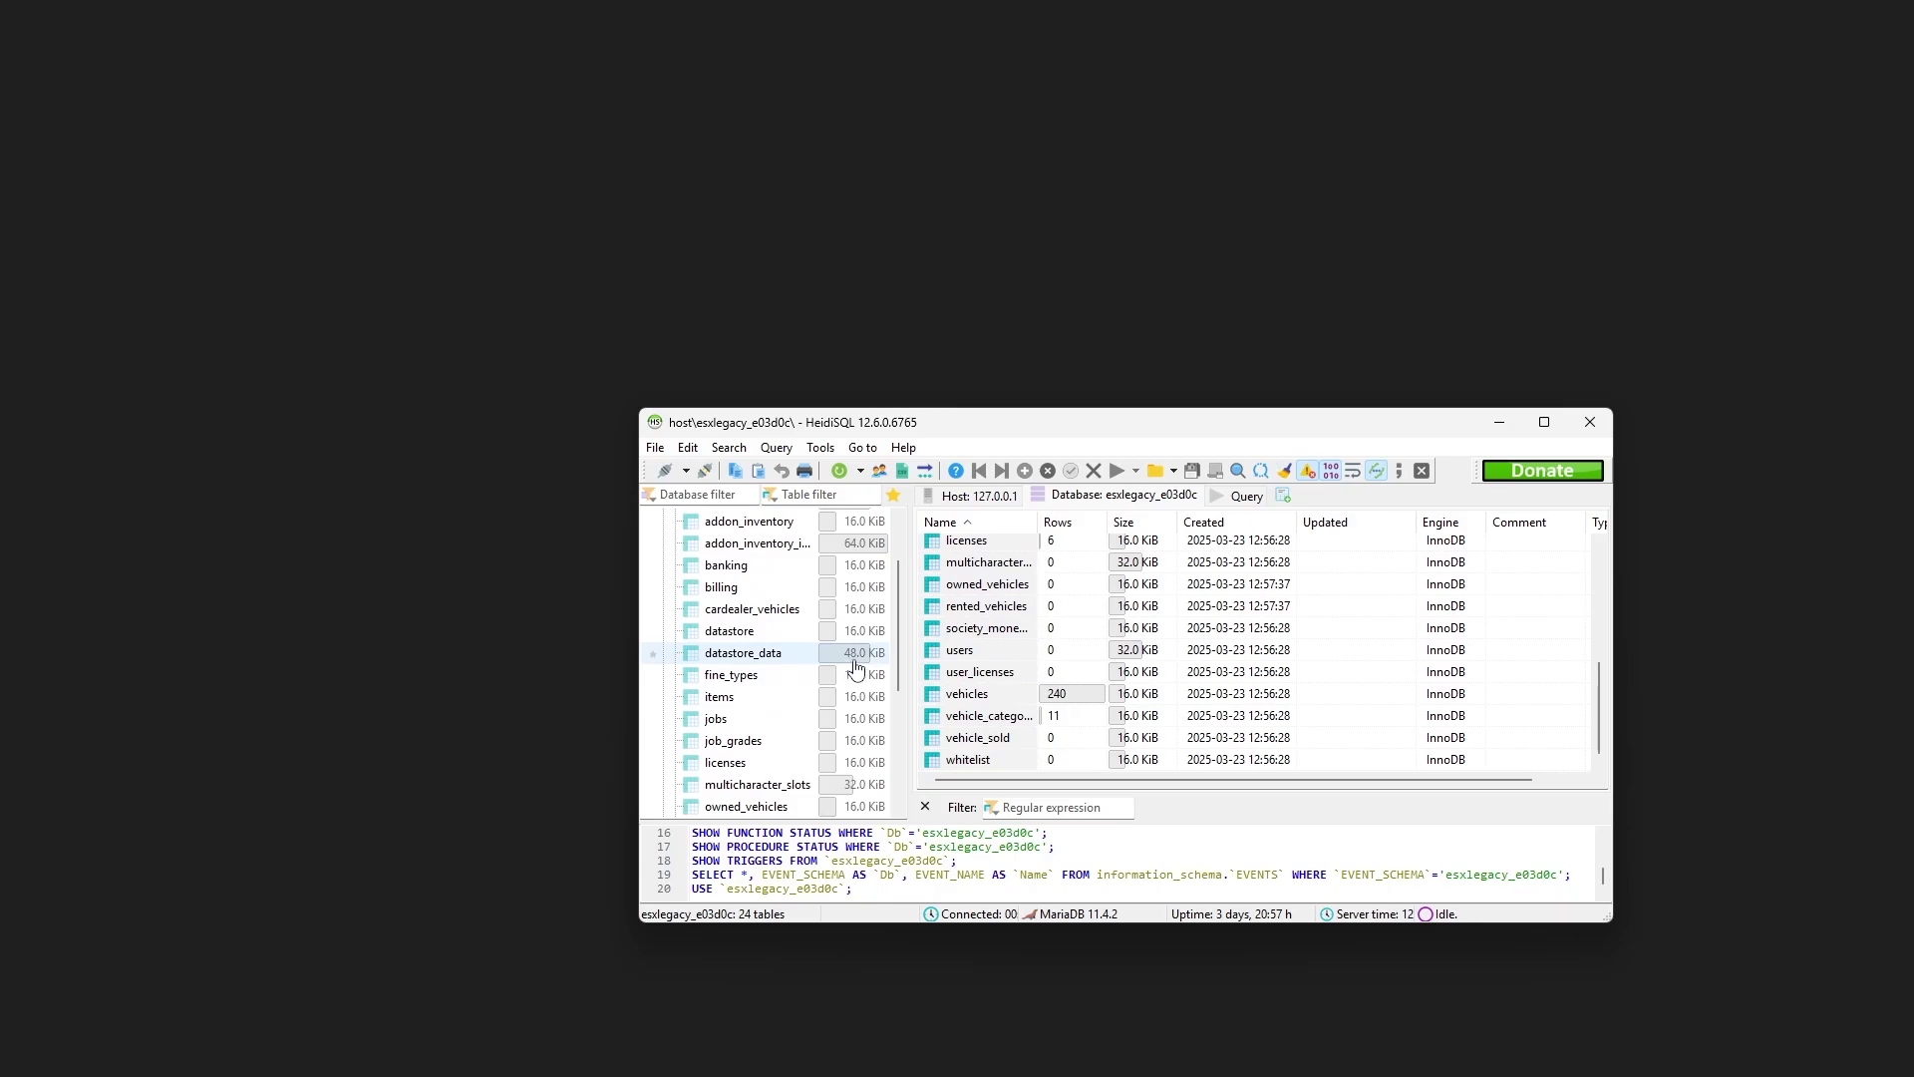
scroll(798, 599, "up", 2)
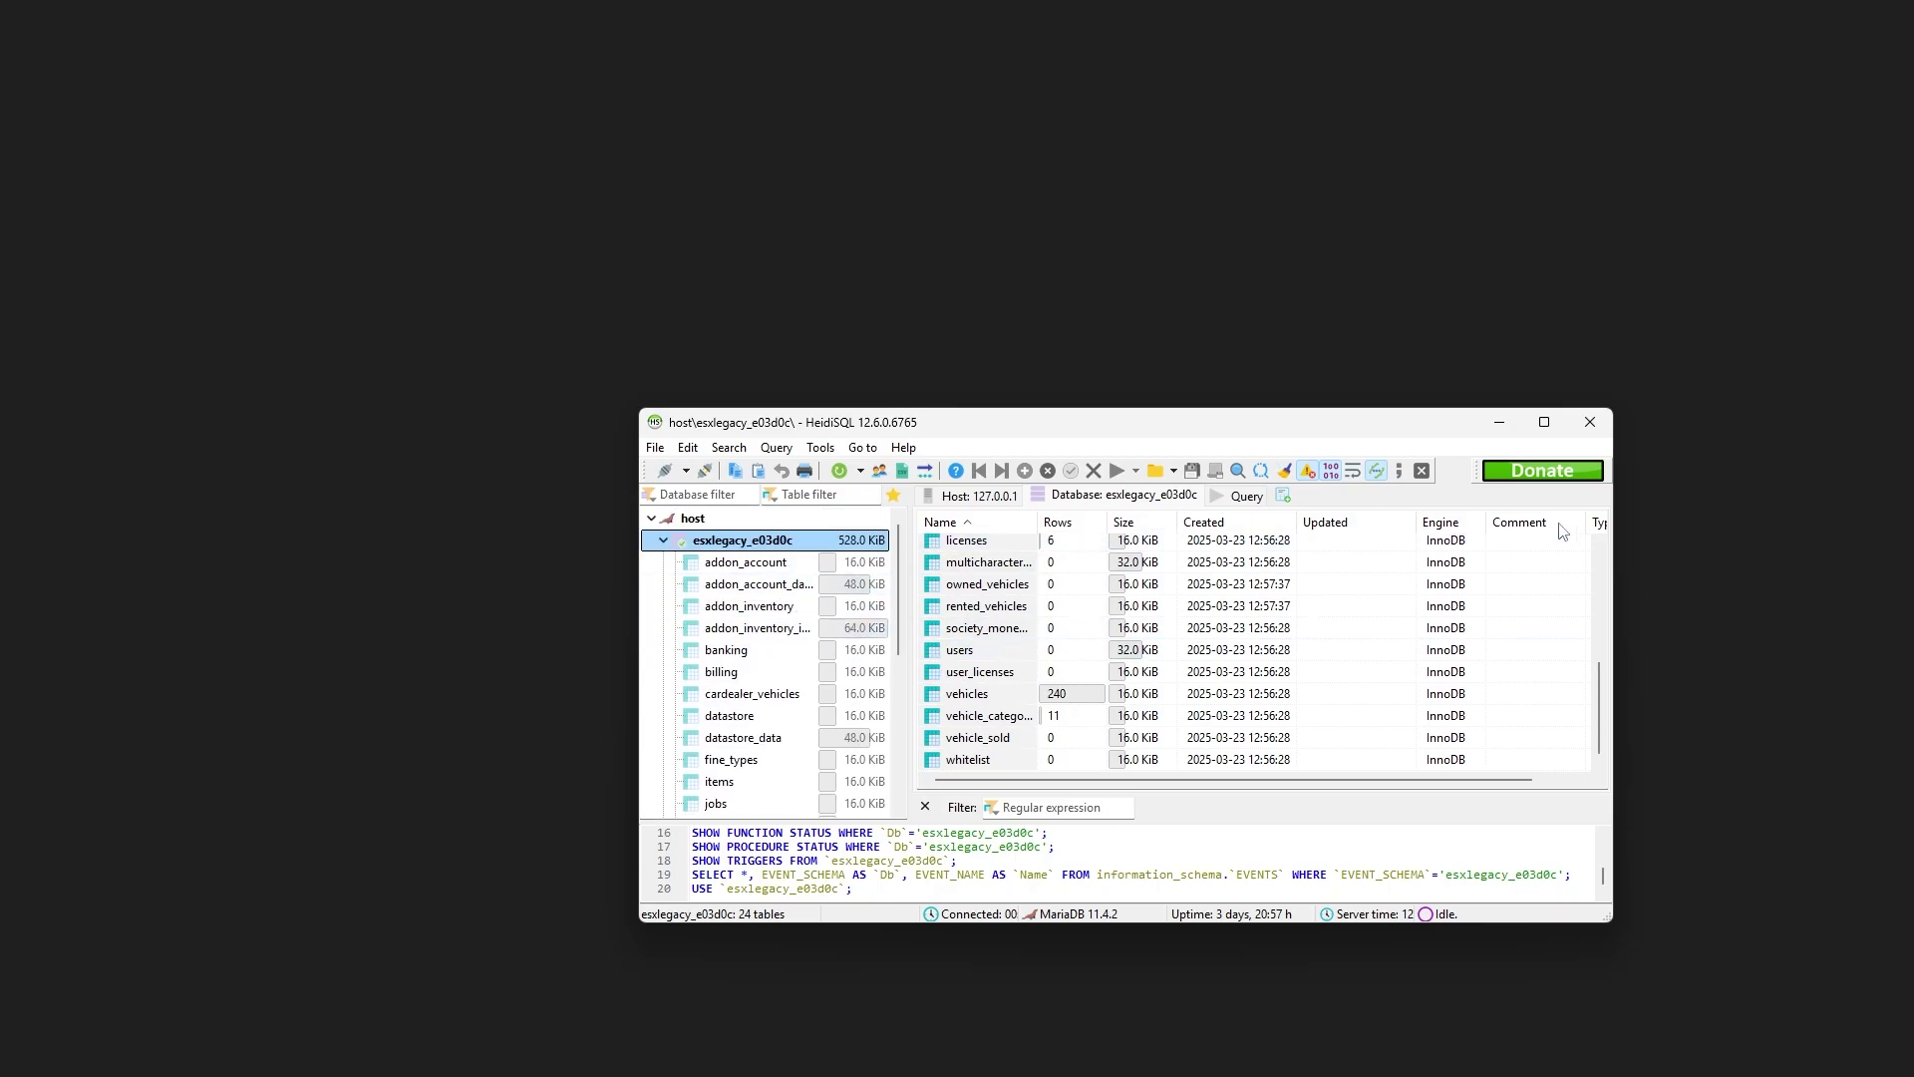
left_click(1499, 429)
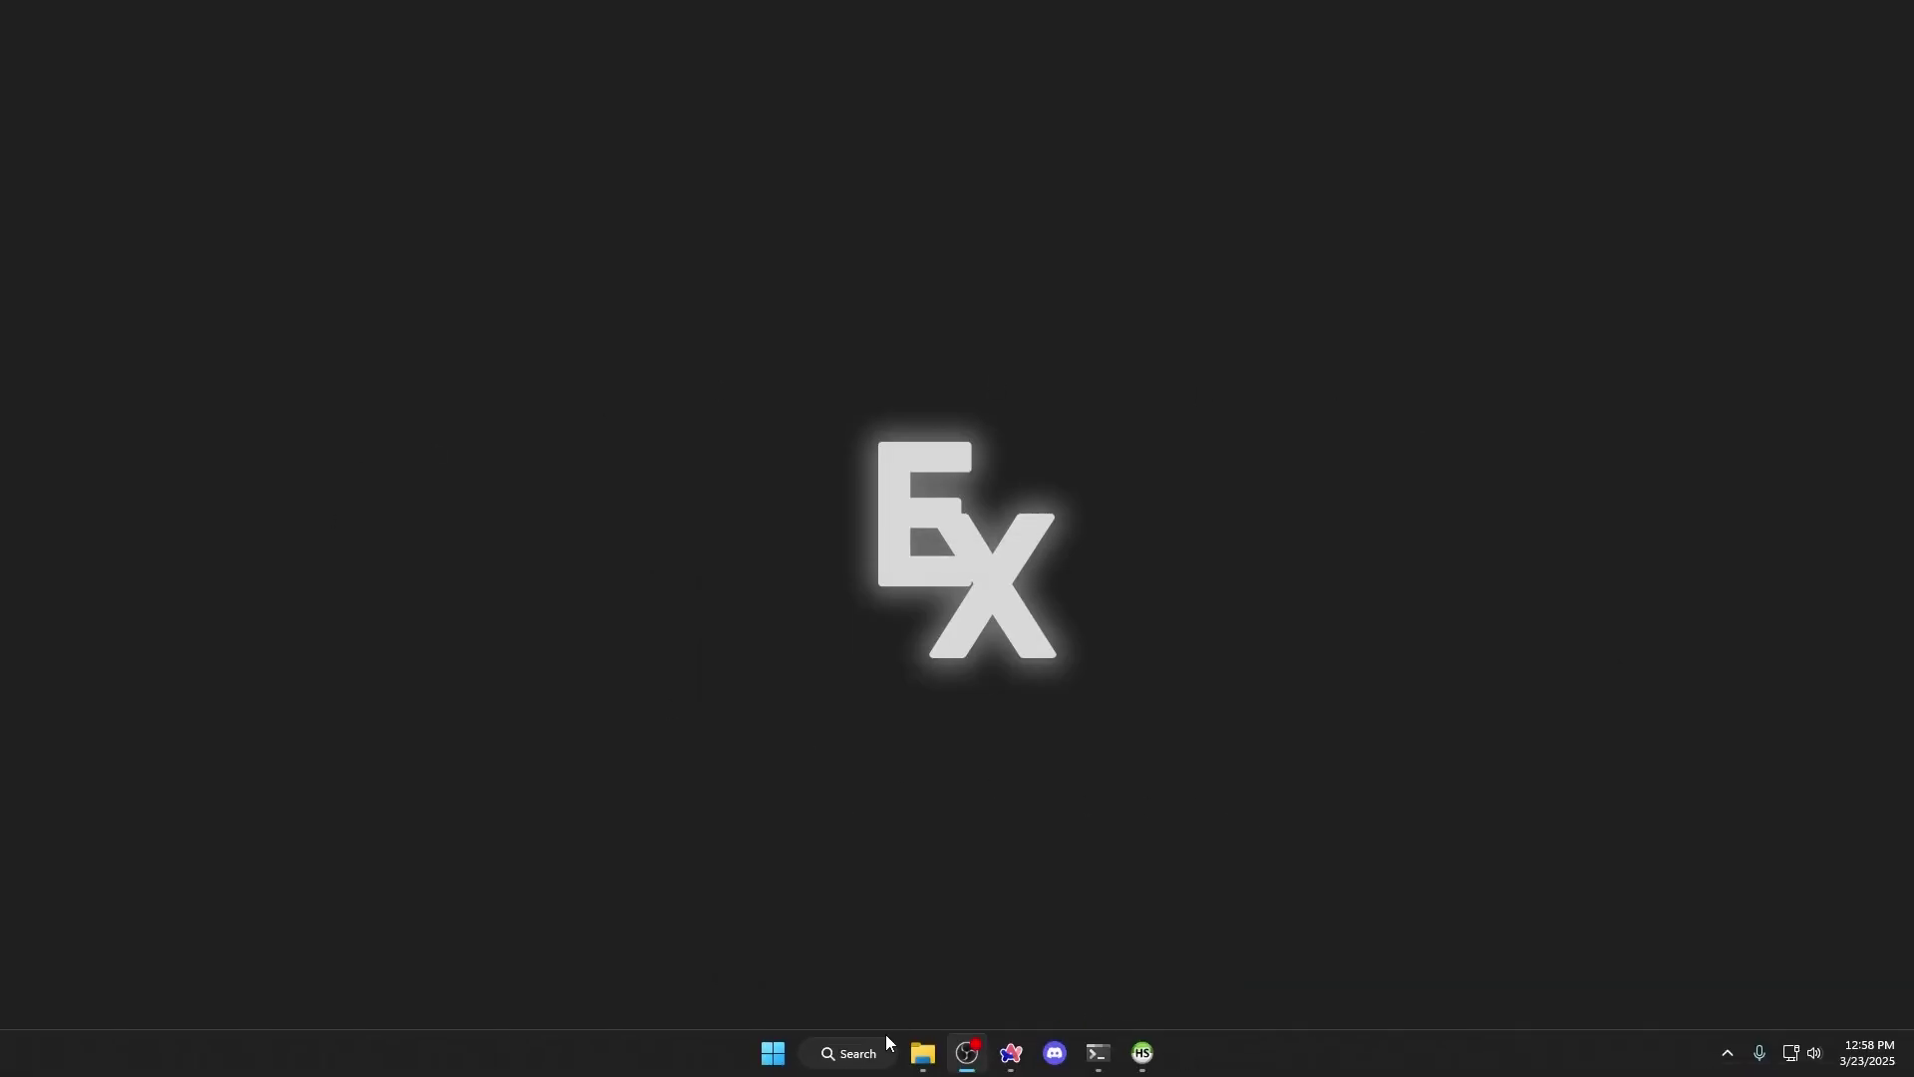
Launch FiveM from Windows Search and connect to FiveMESXServer
left_click(842, 1055)
type("fivem")
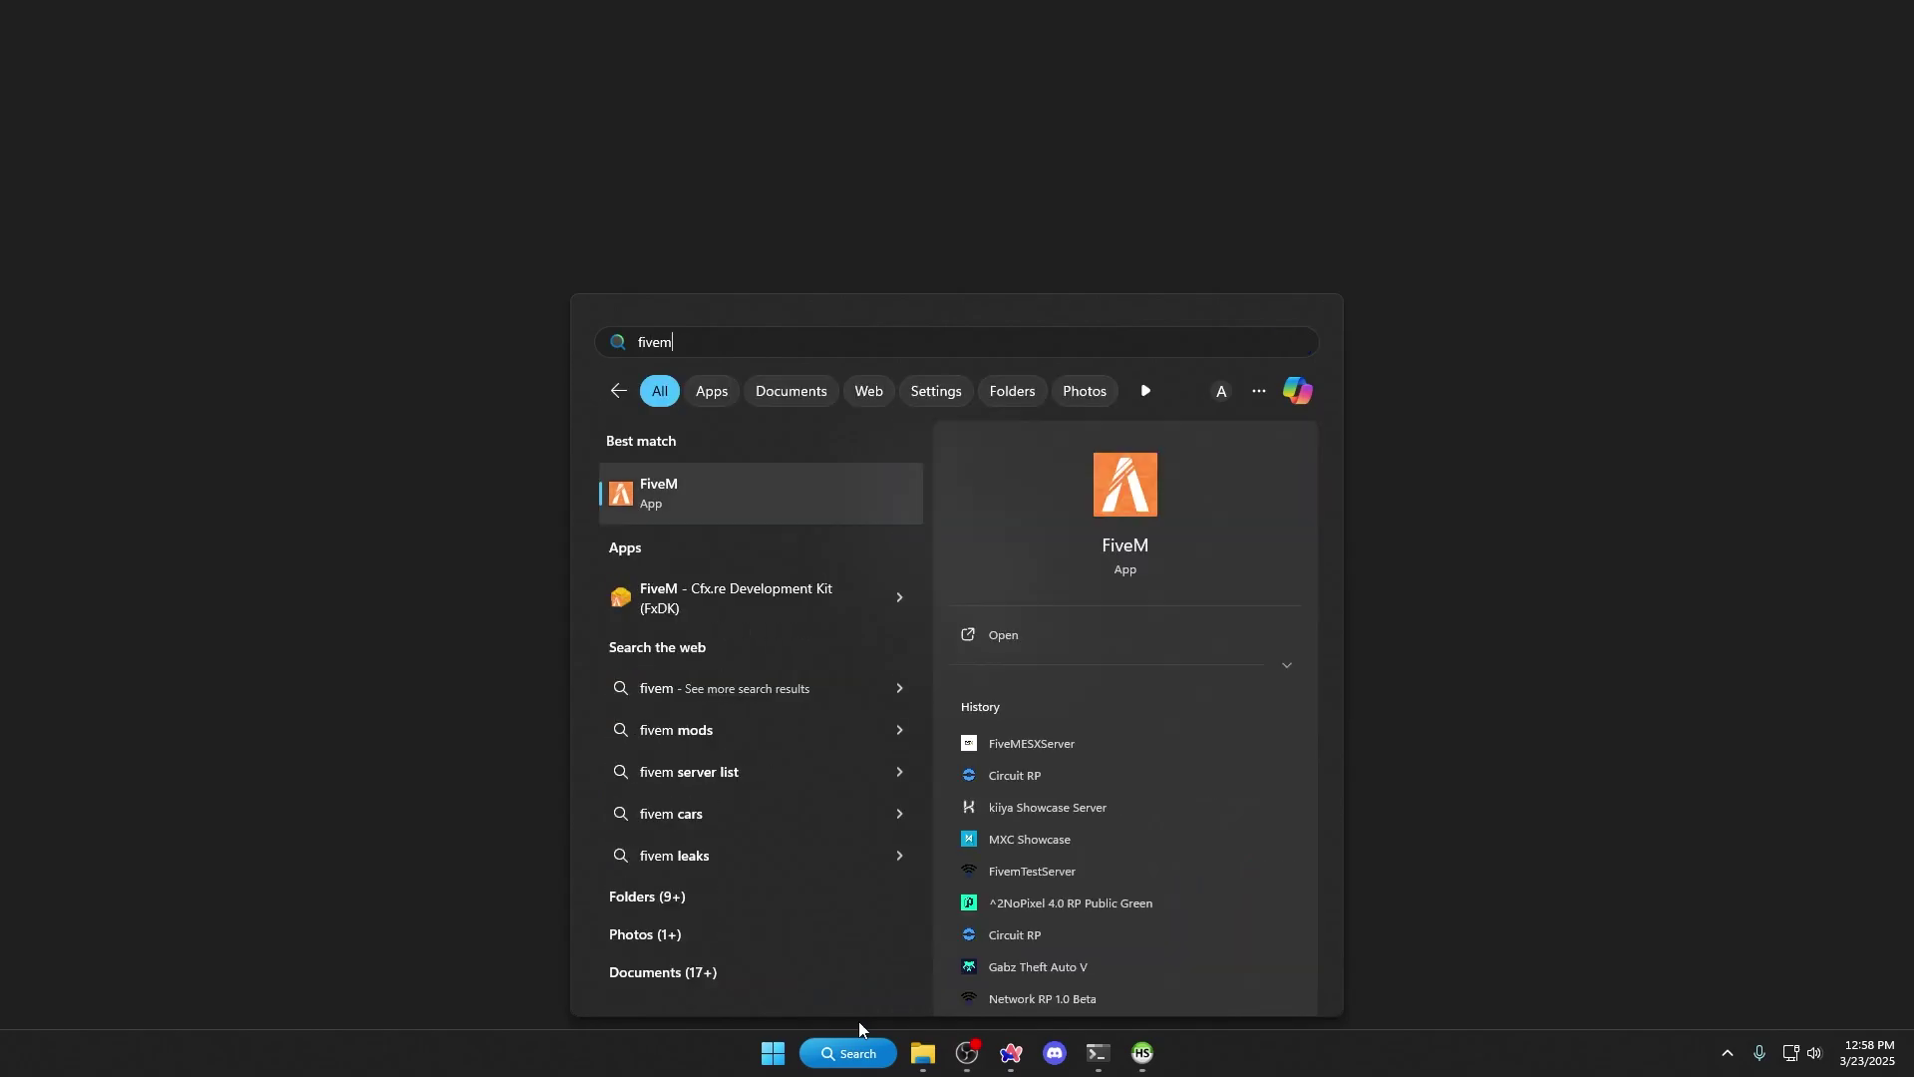
key("Return")
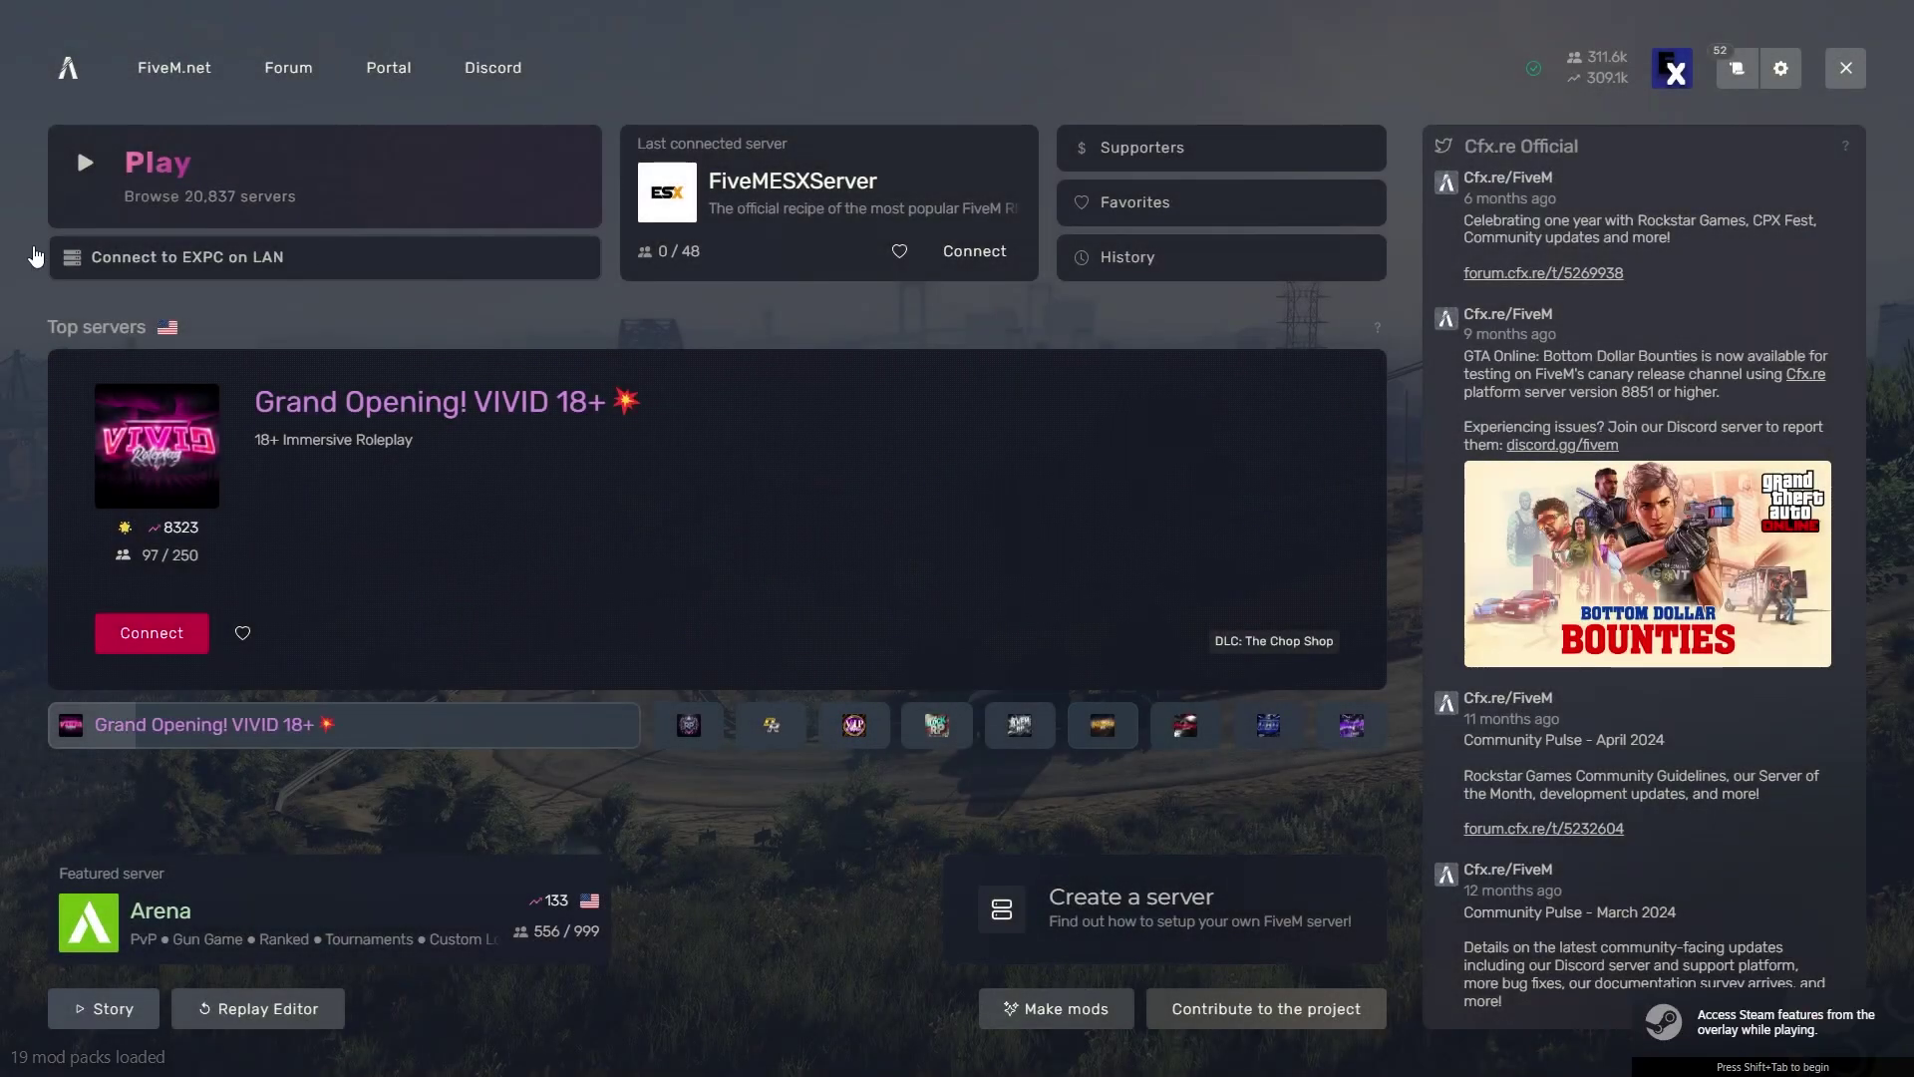
left_click(470, 279)
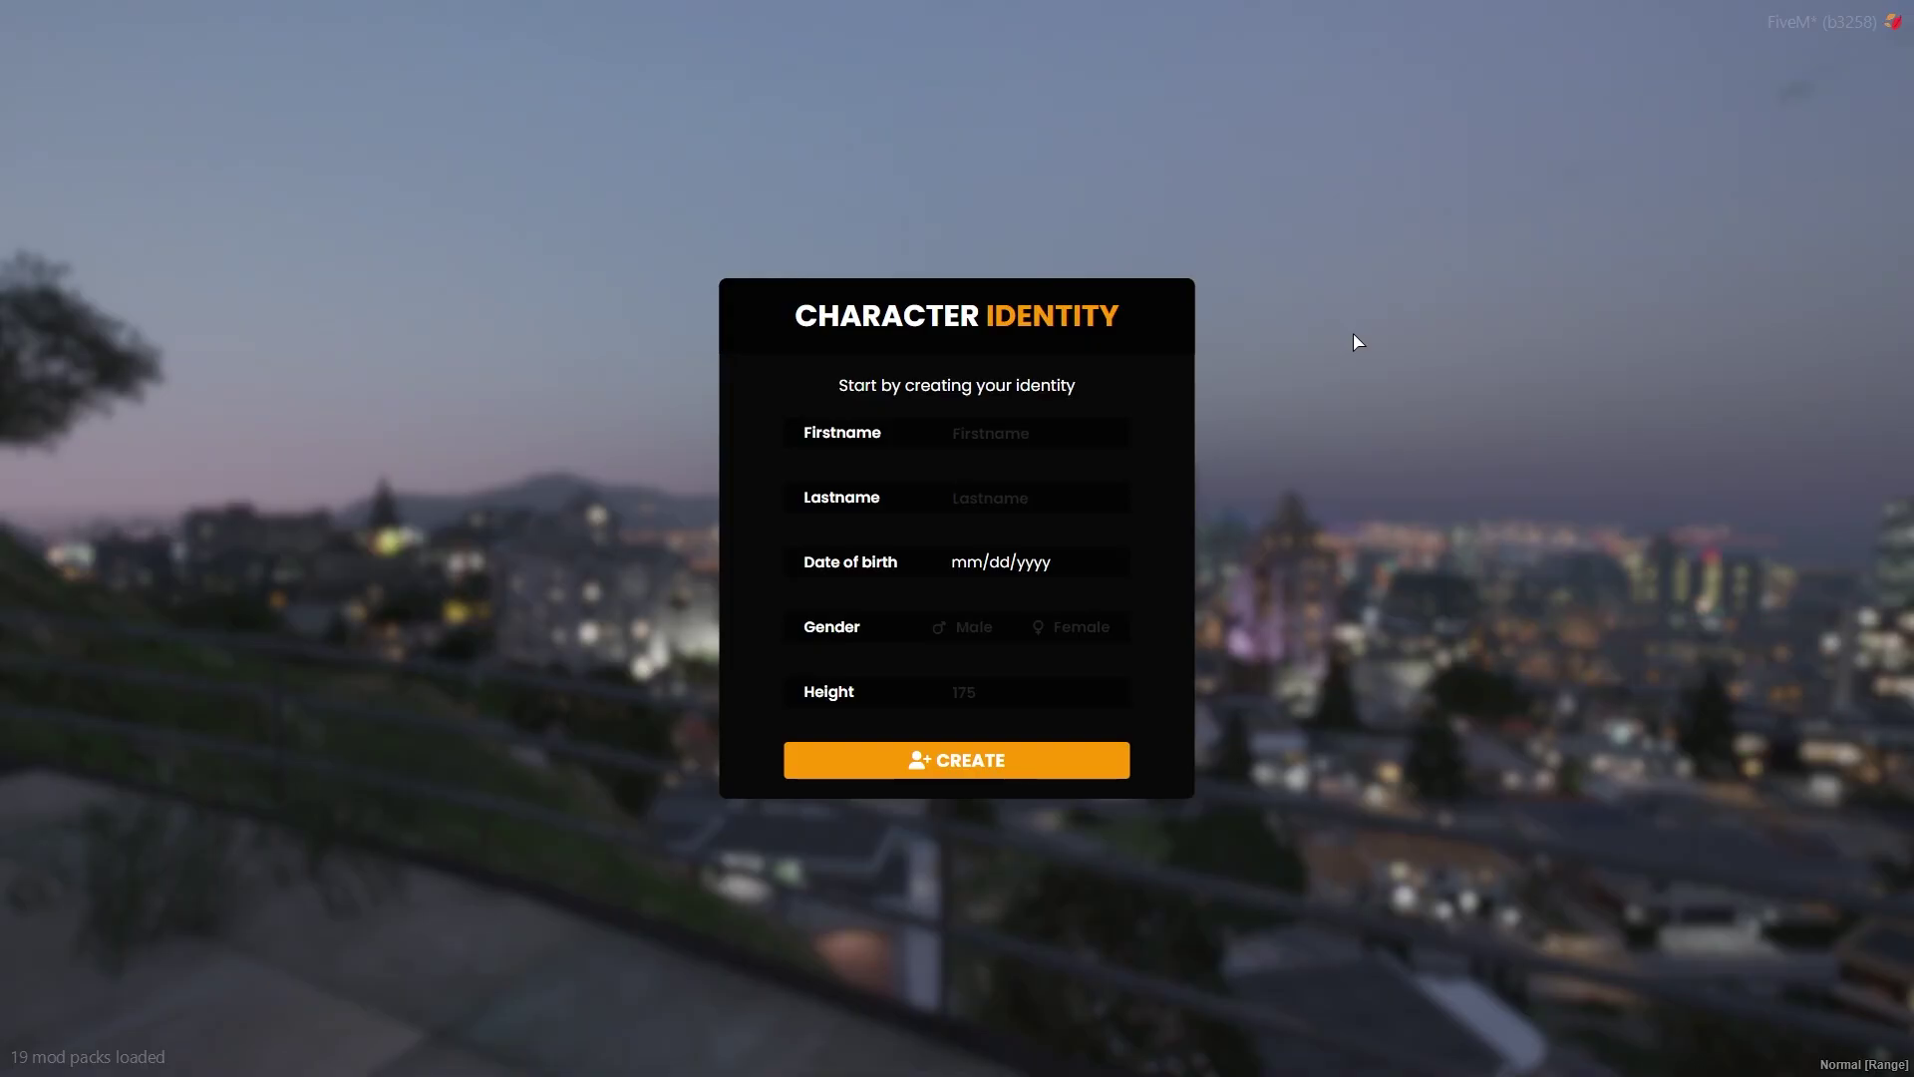
Enter placeholder first and last names and birth date 01/01/2000, then create the male character
left_click(1008, 432)
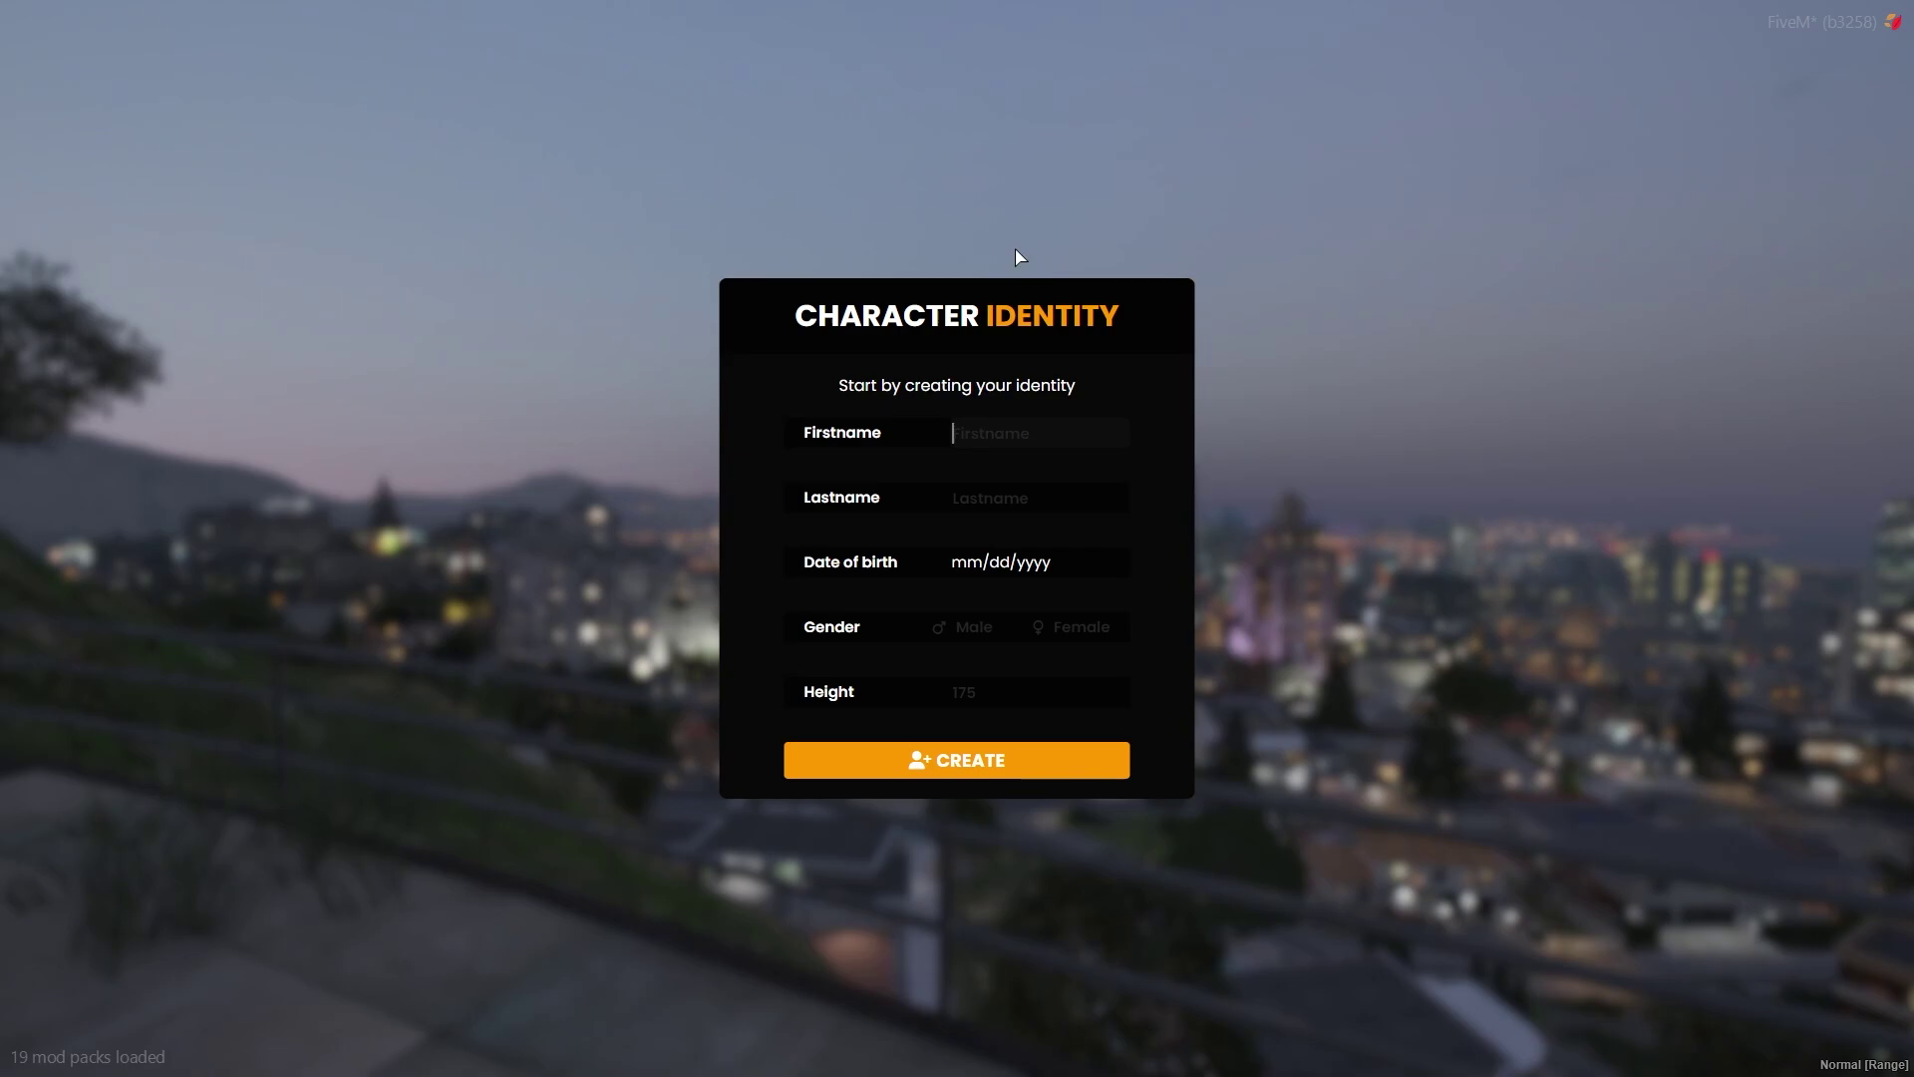
type("ewq")
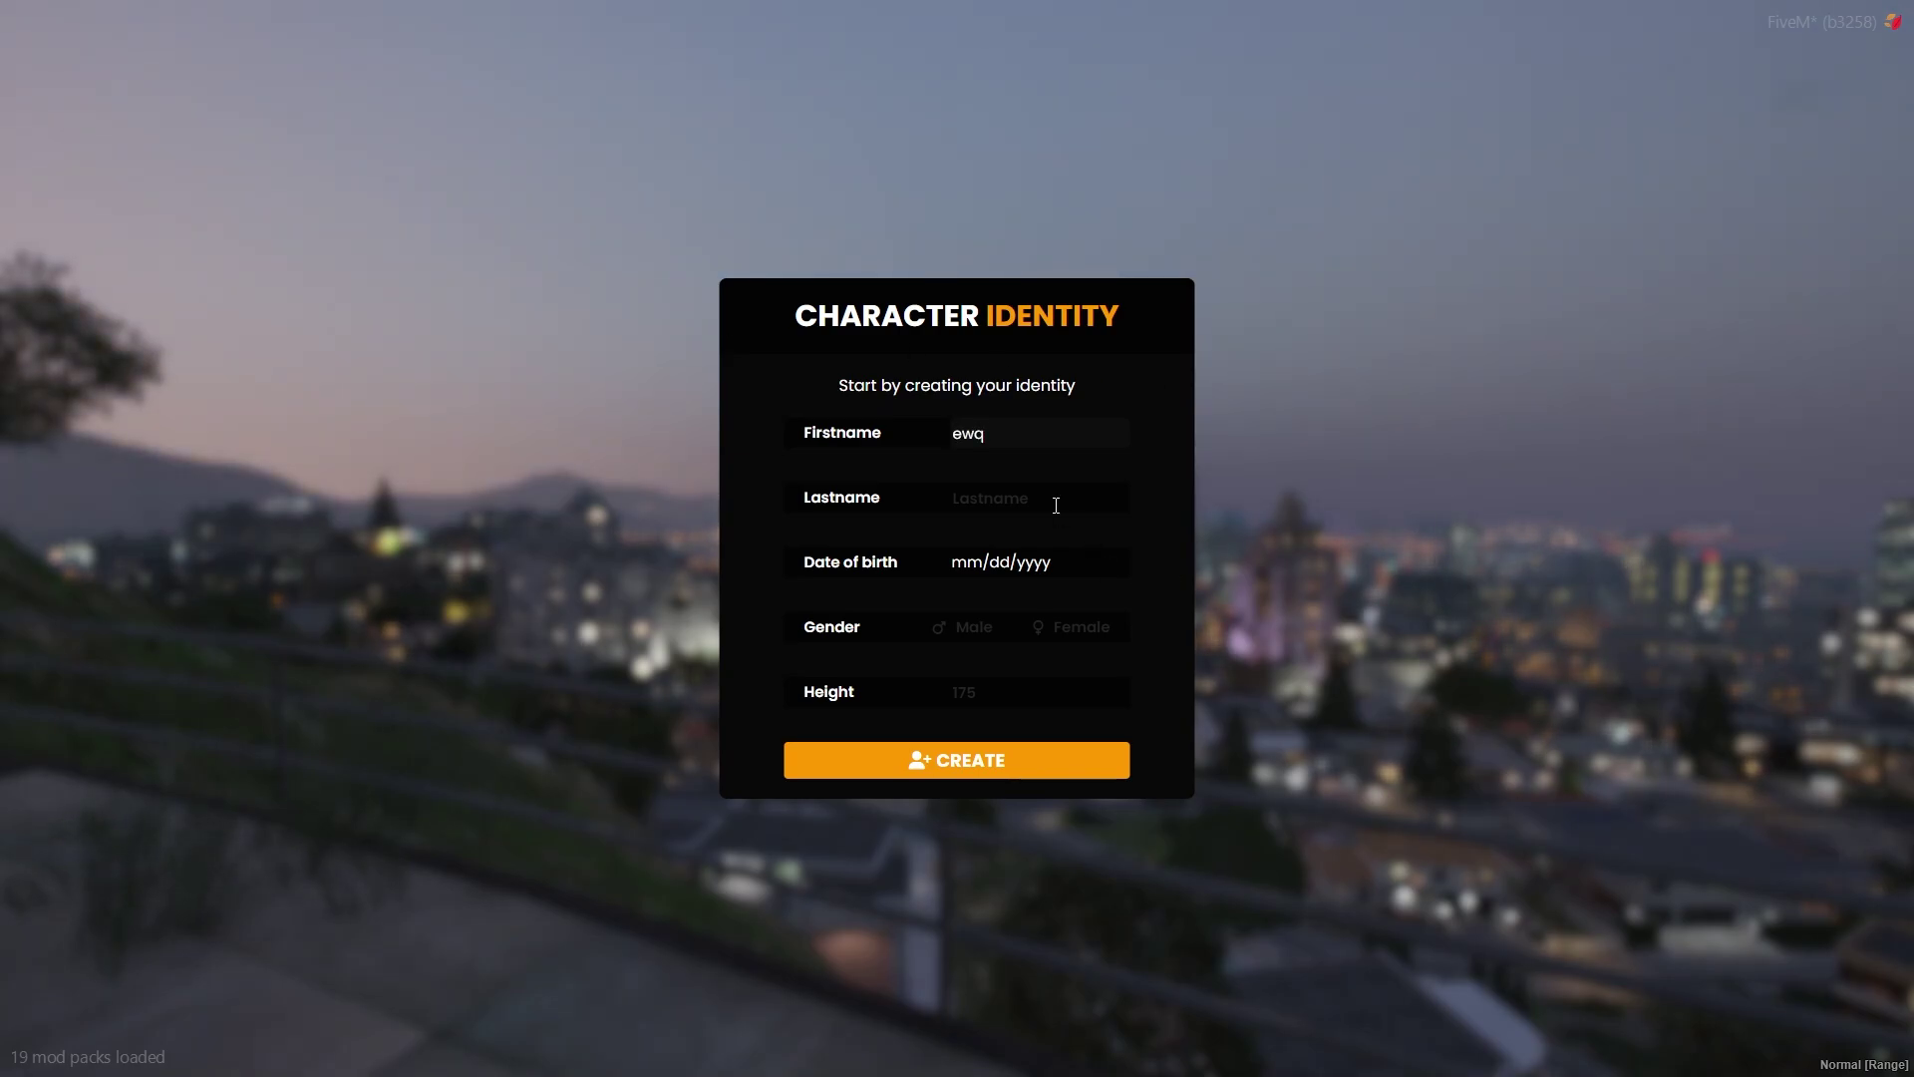
left_click(1056, 500)
type("ewq")
left_click(1010, 560)
type("175")
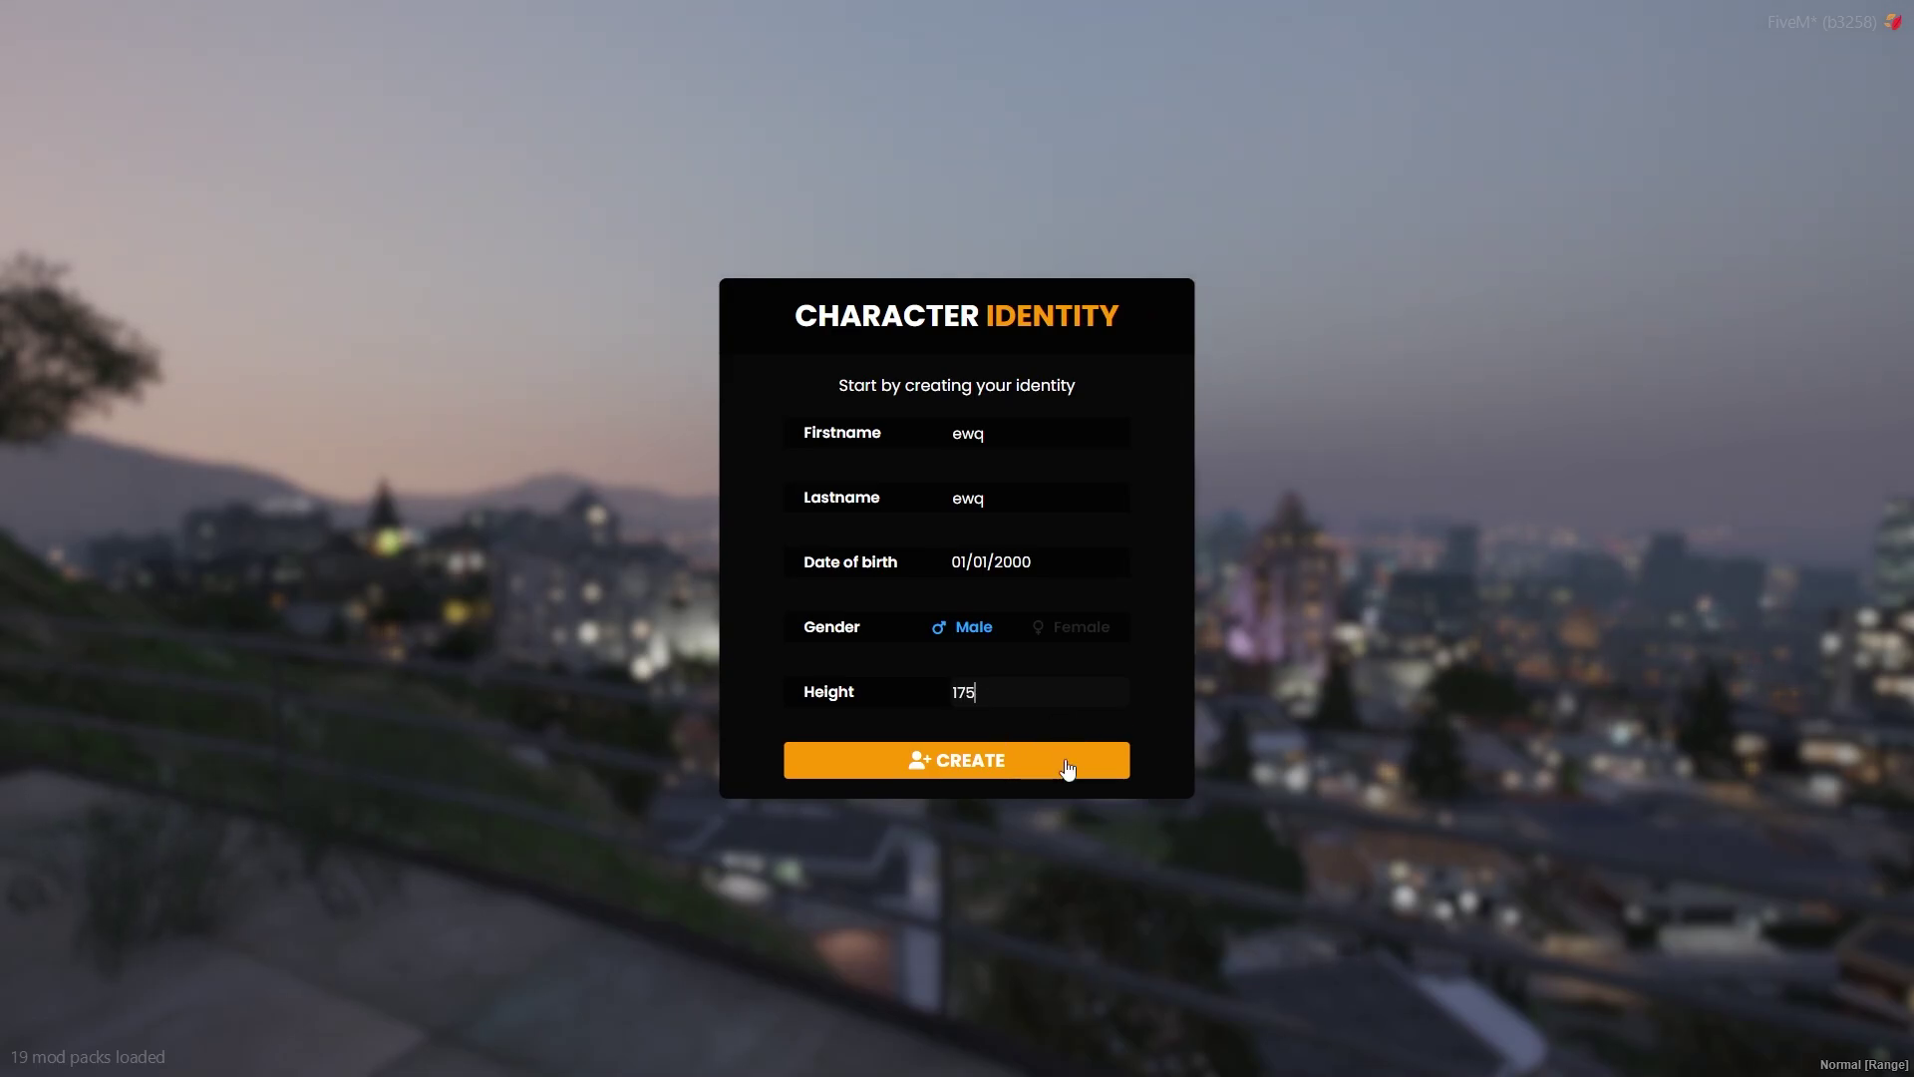
left_click(1068, 769)
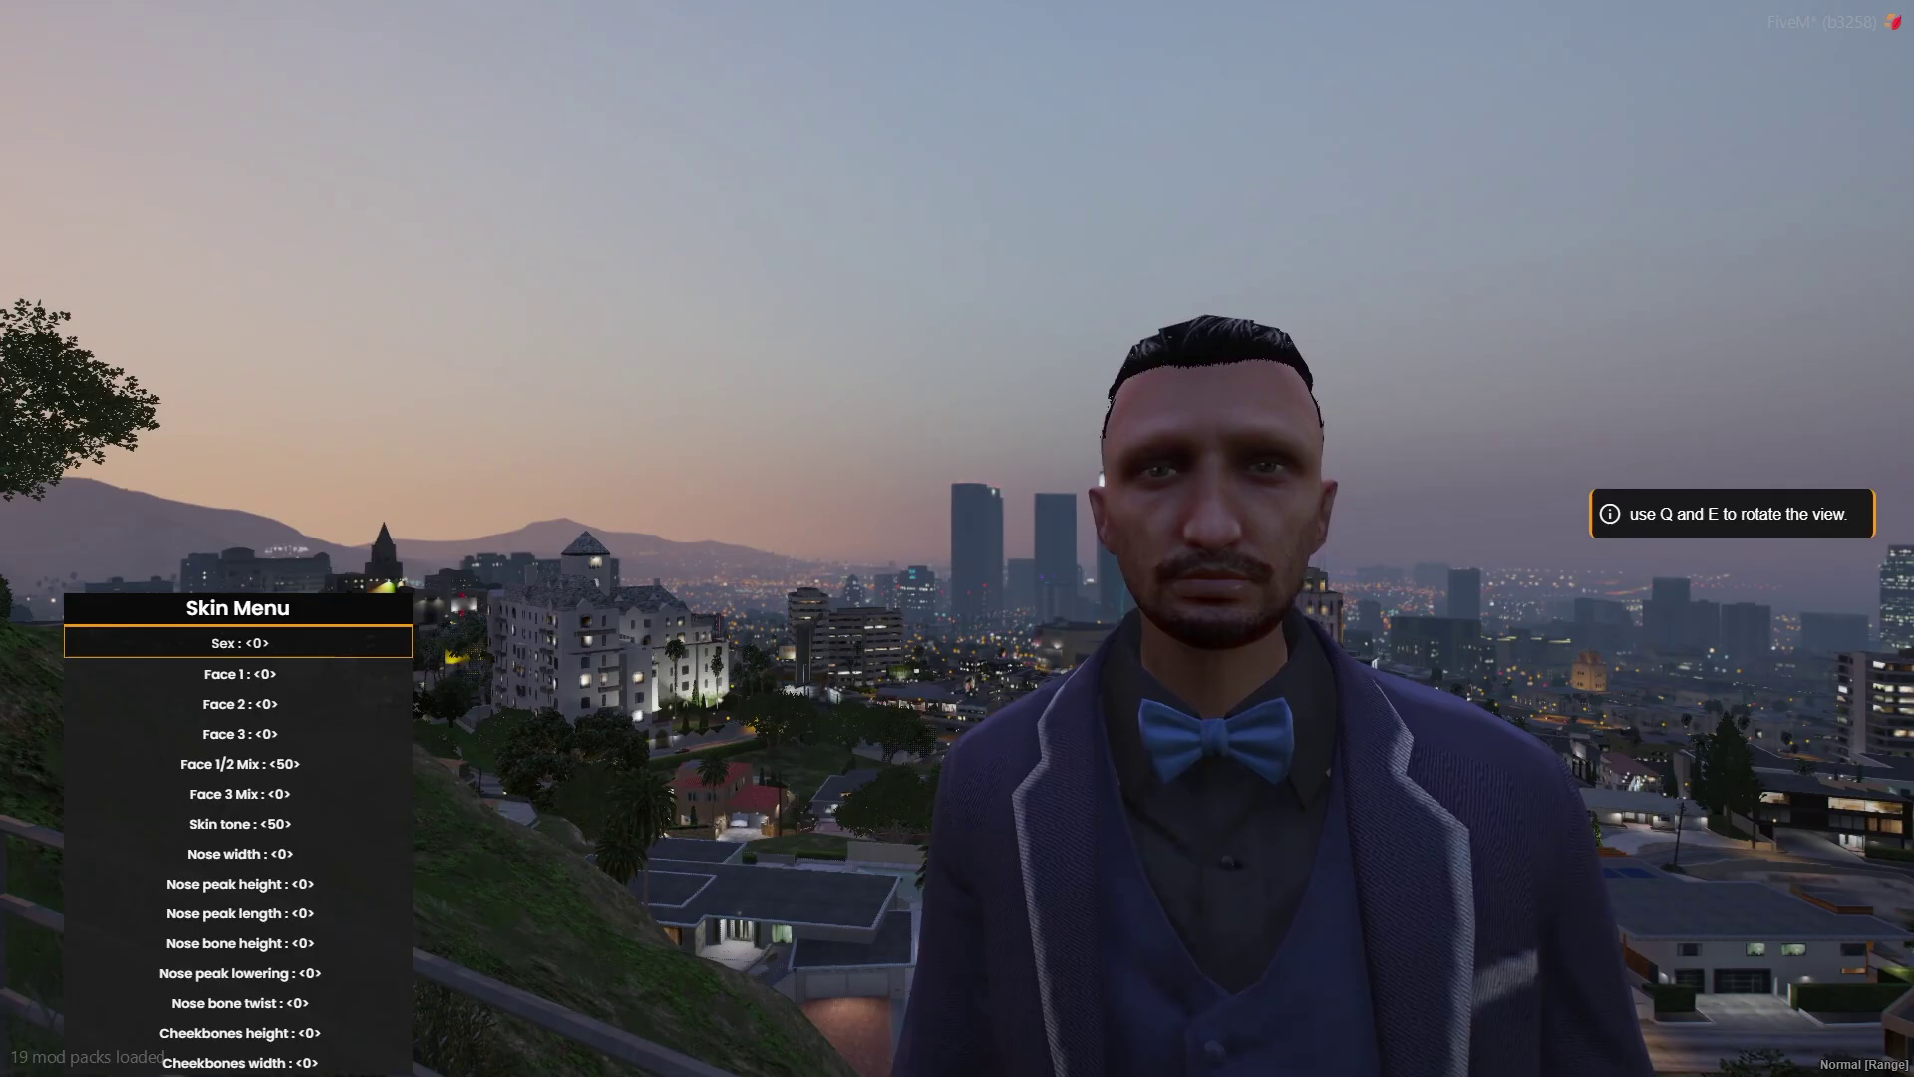
Spawn on San Andreas Ave, walk along the sidewalk, and type /tx in chat
key("Return")
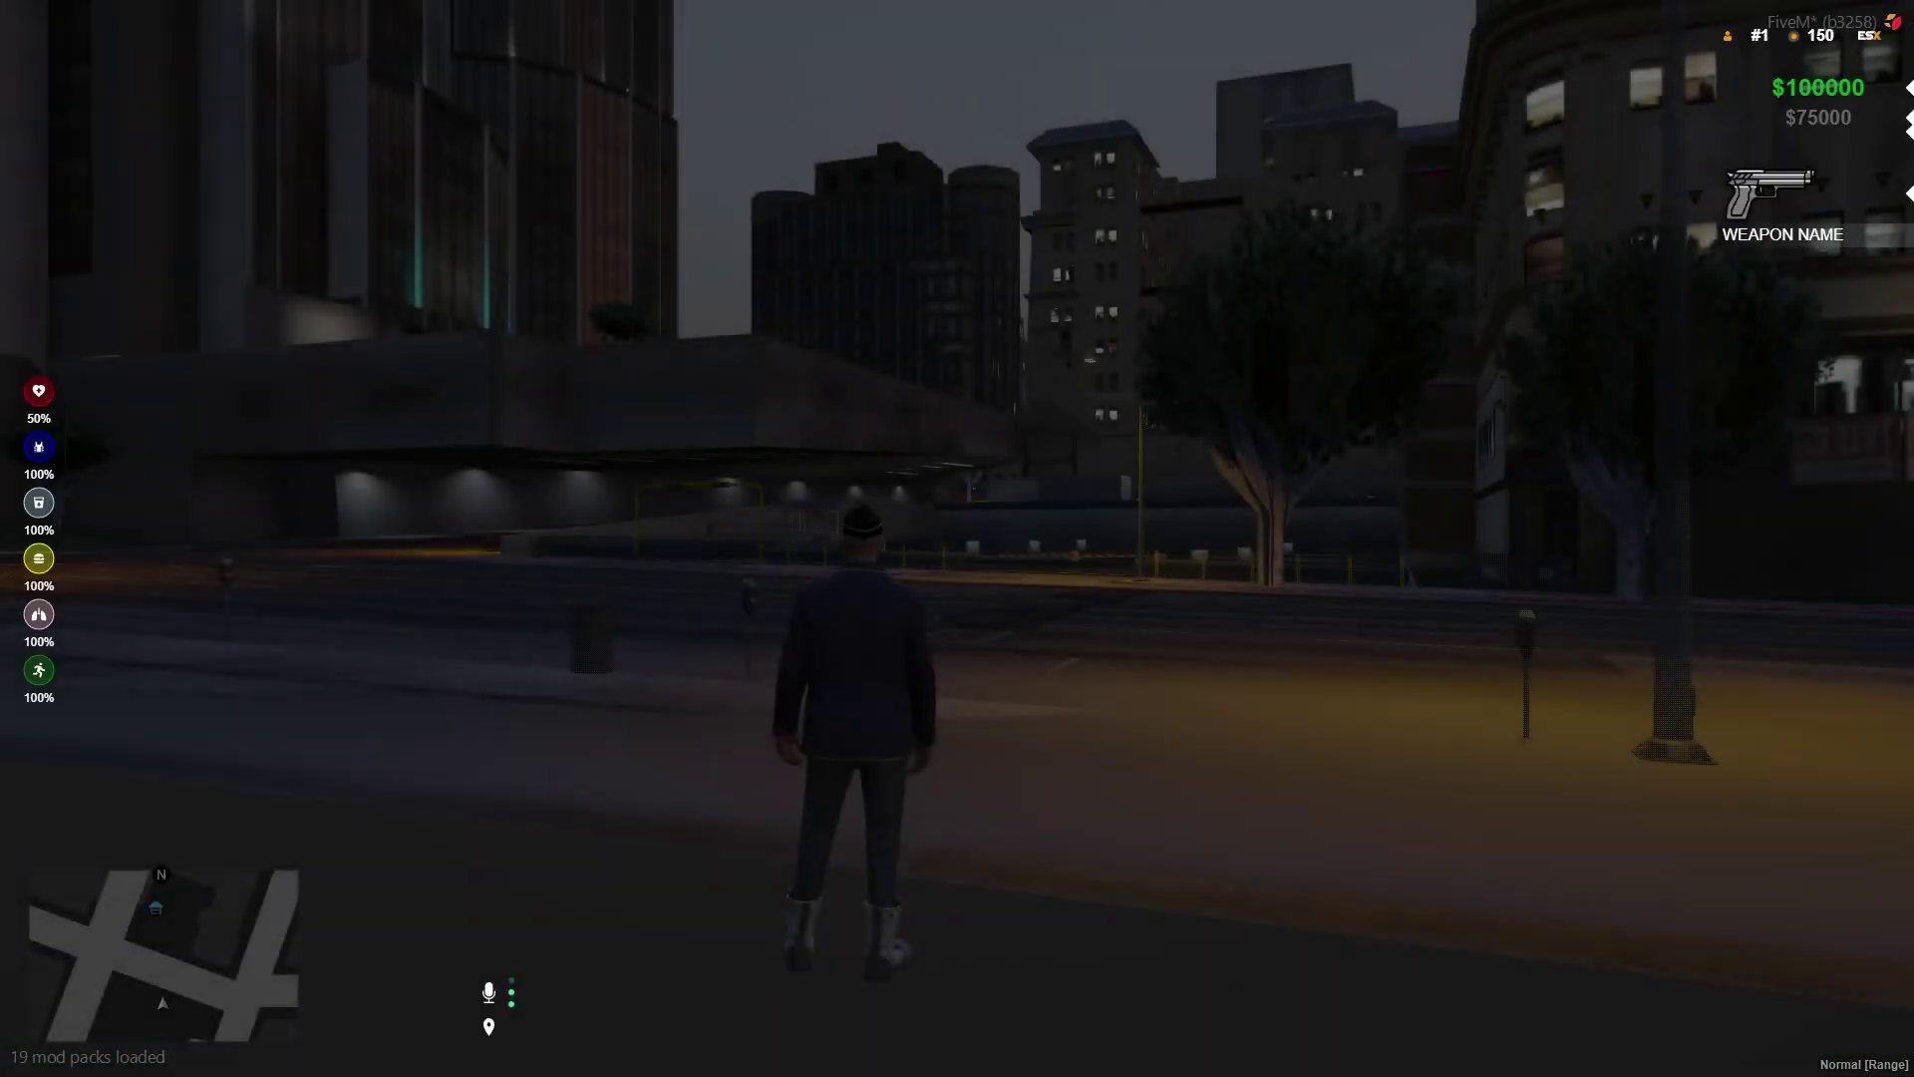
key("w")
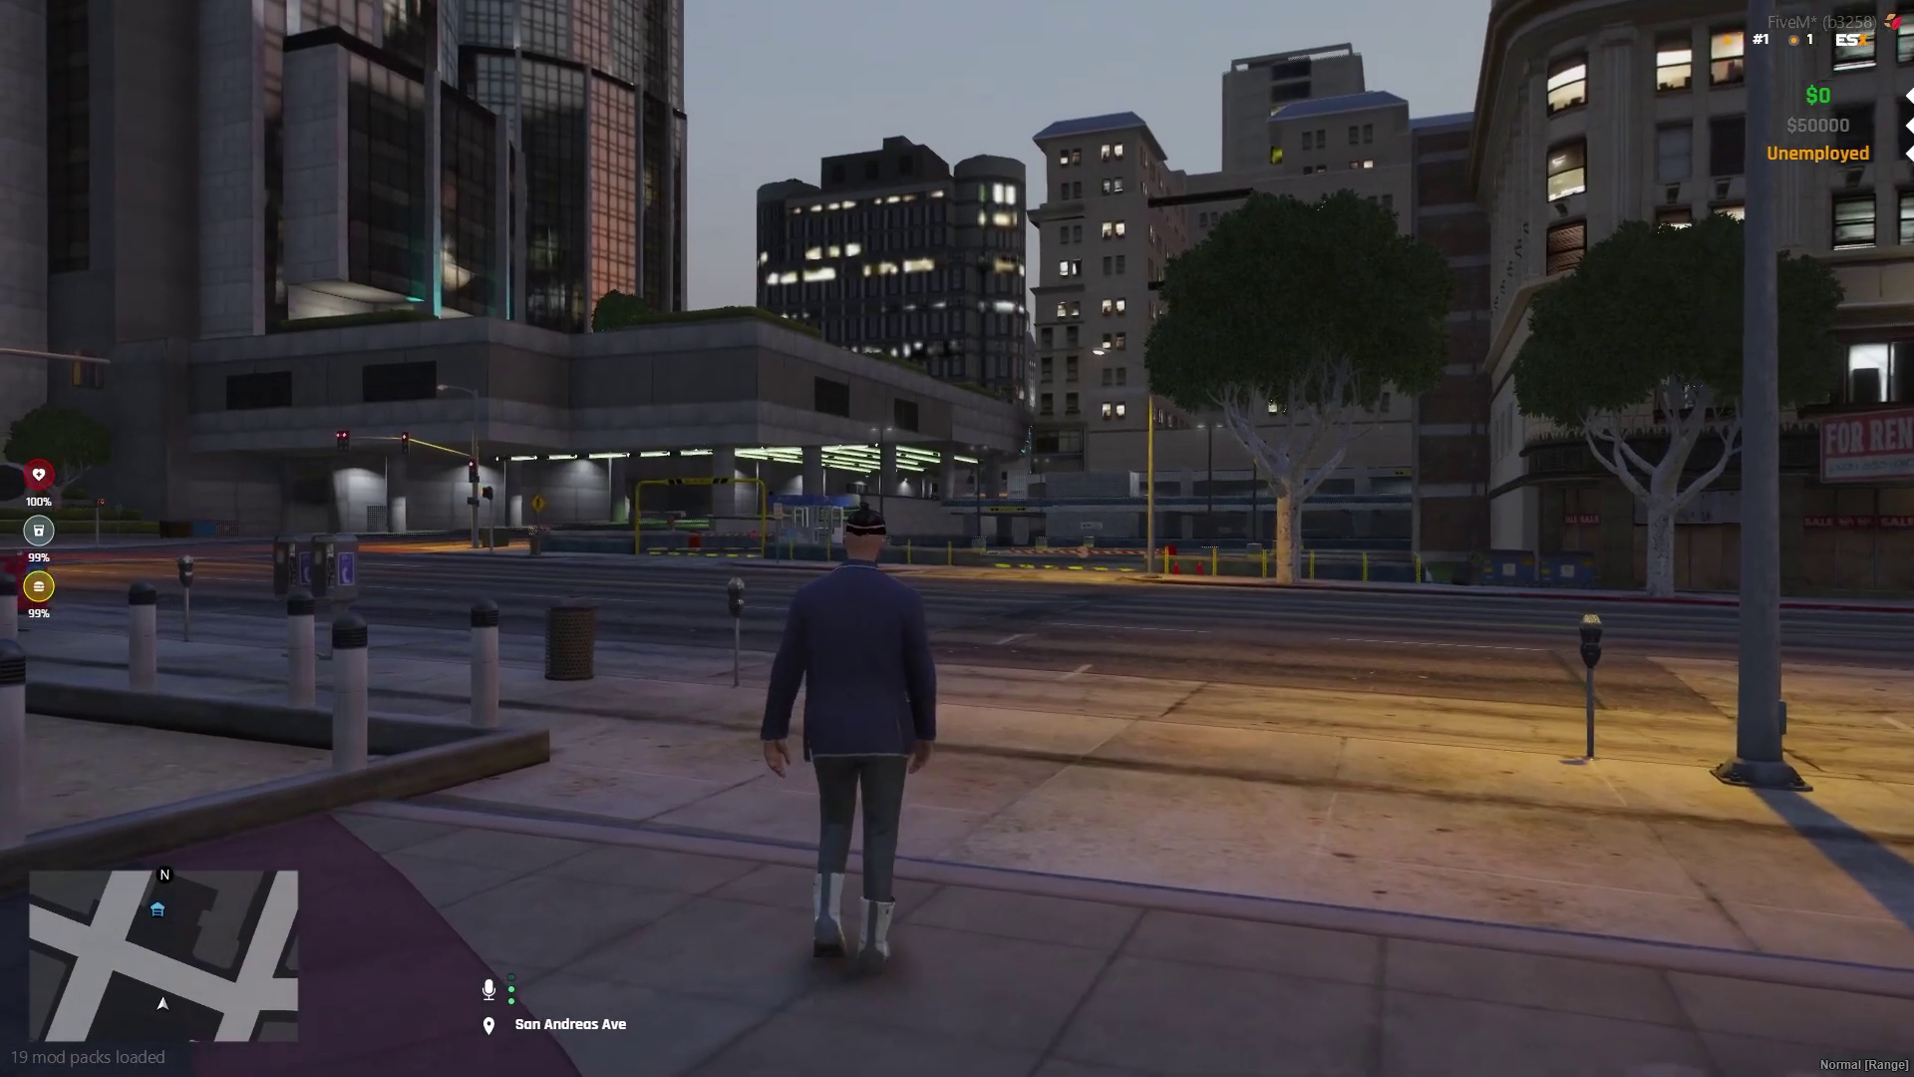
key("w")
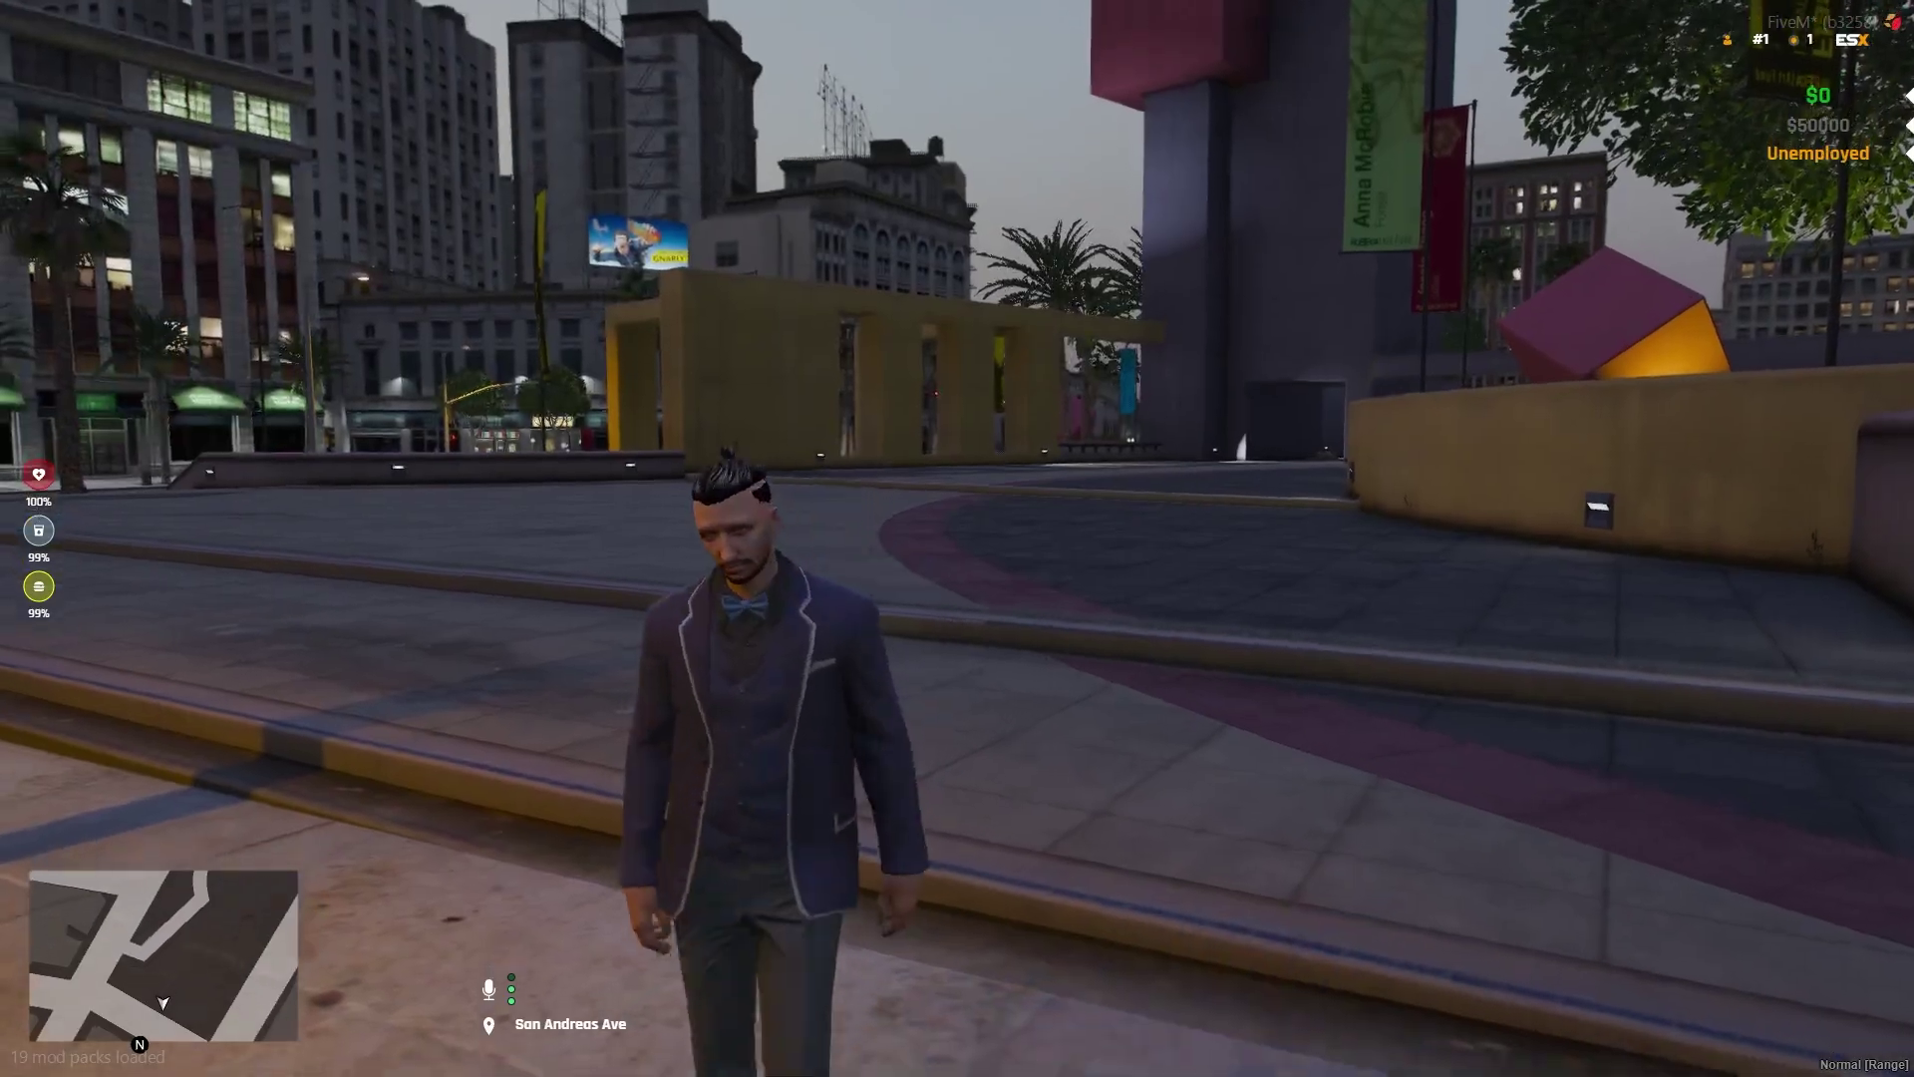
key("w")
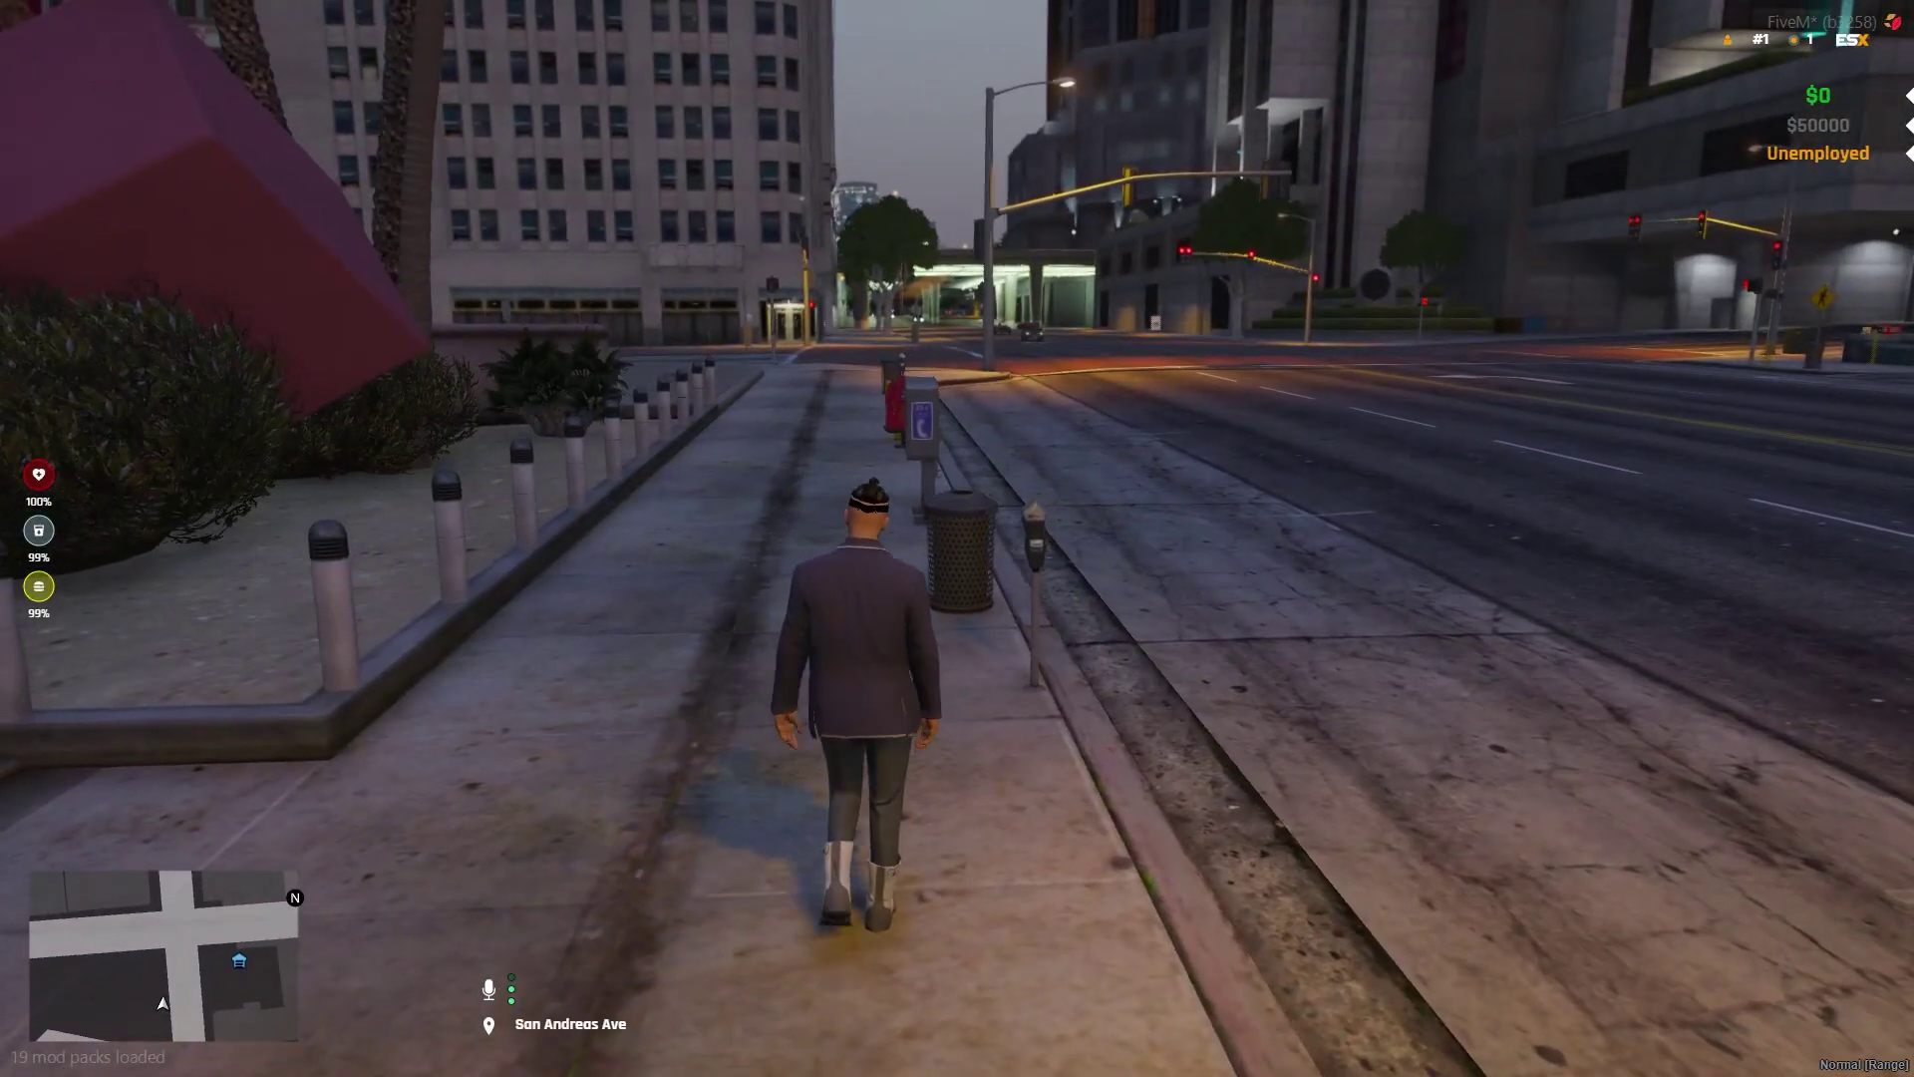
key("w")
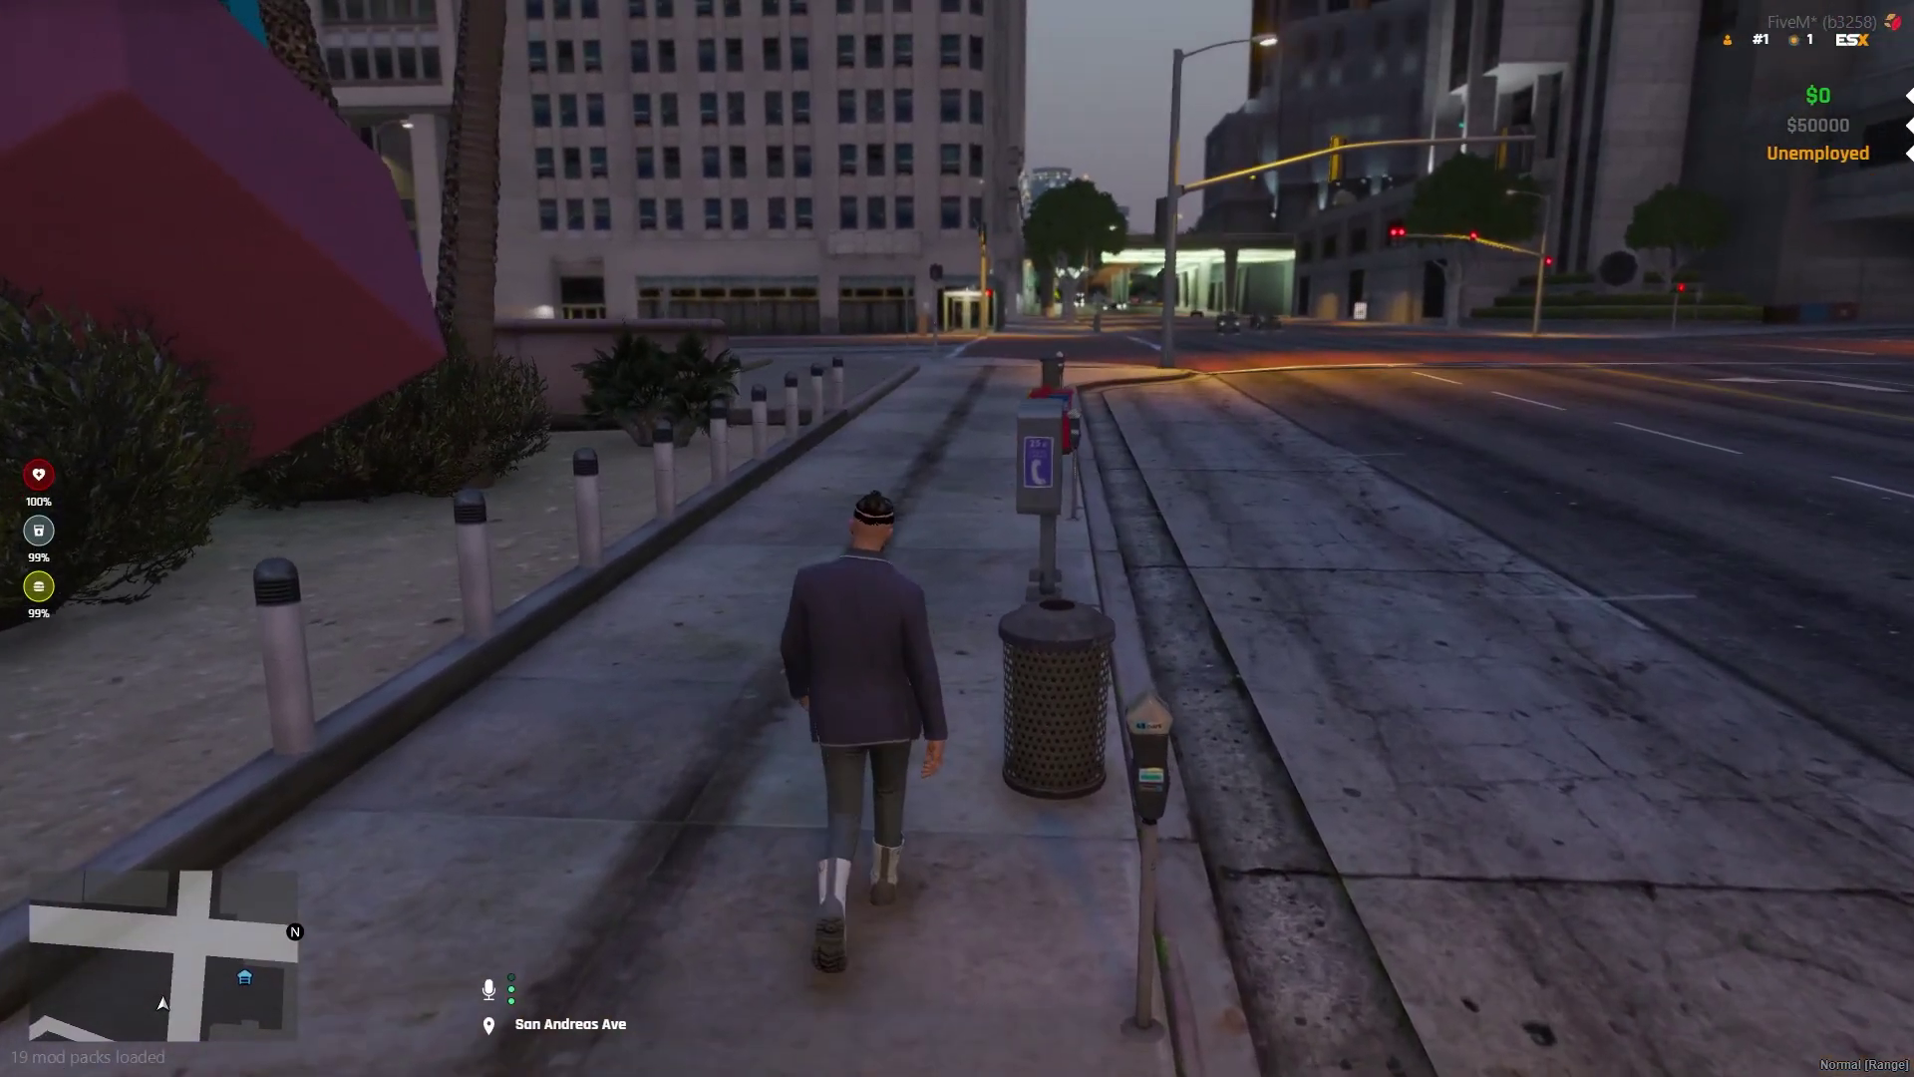
type("wt")
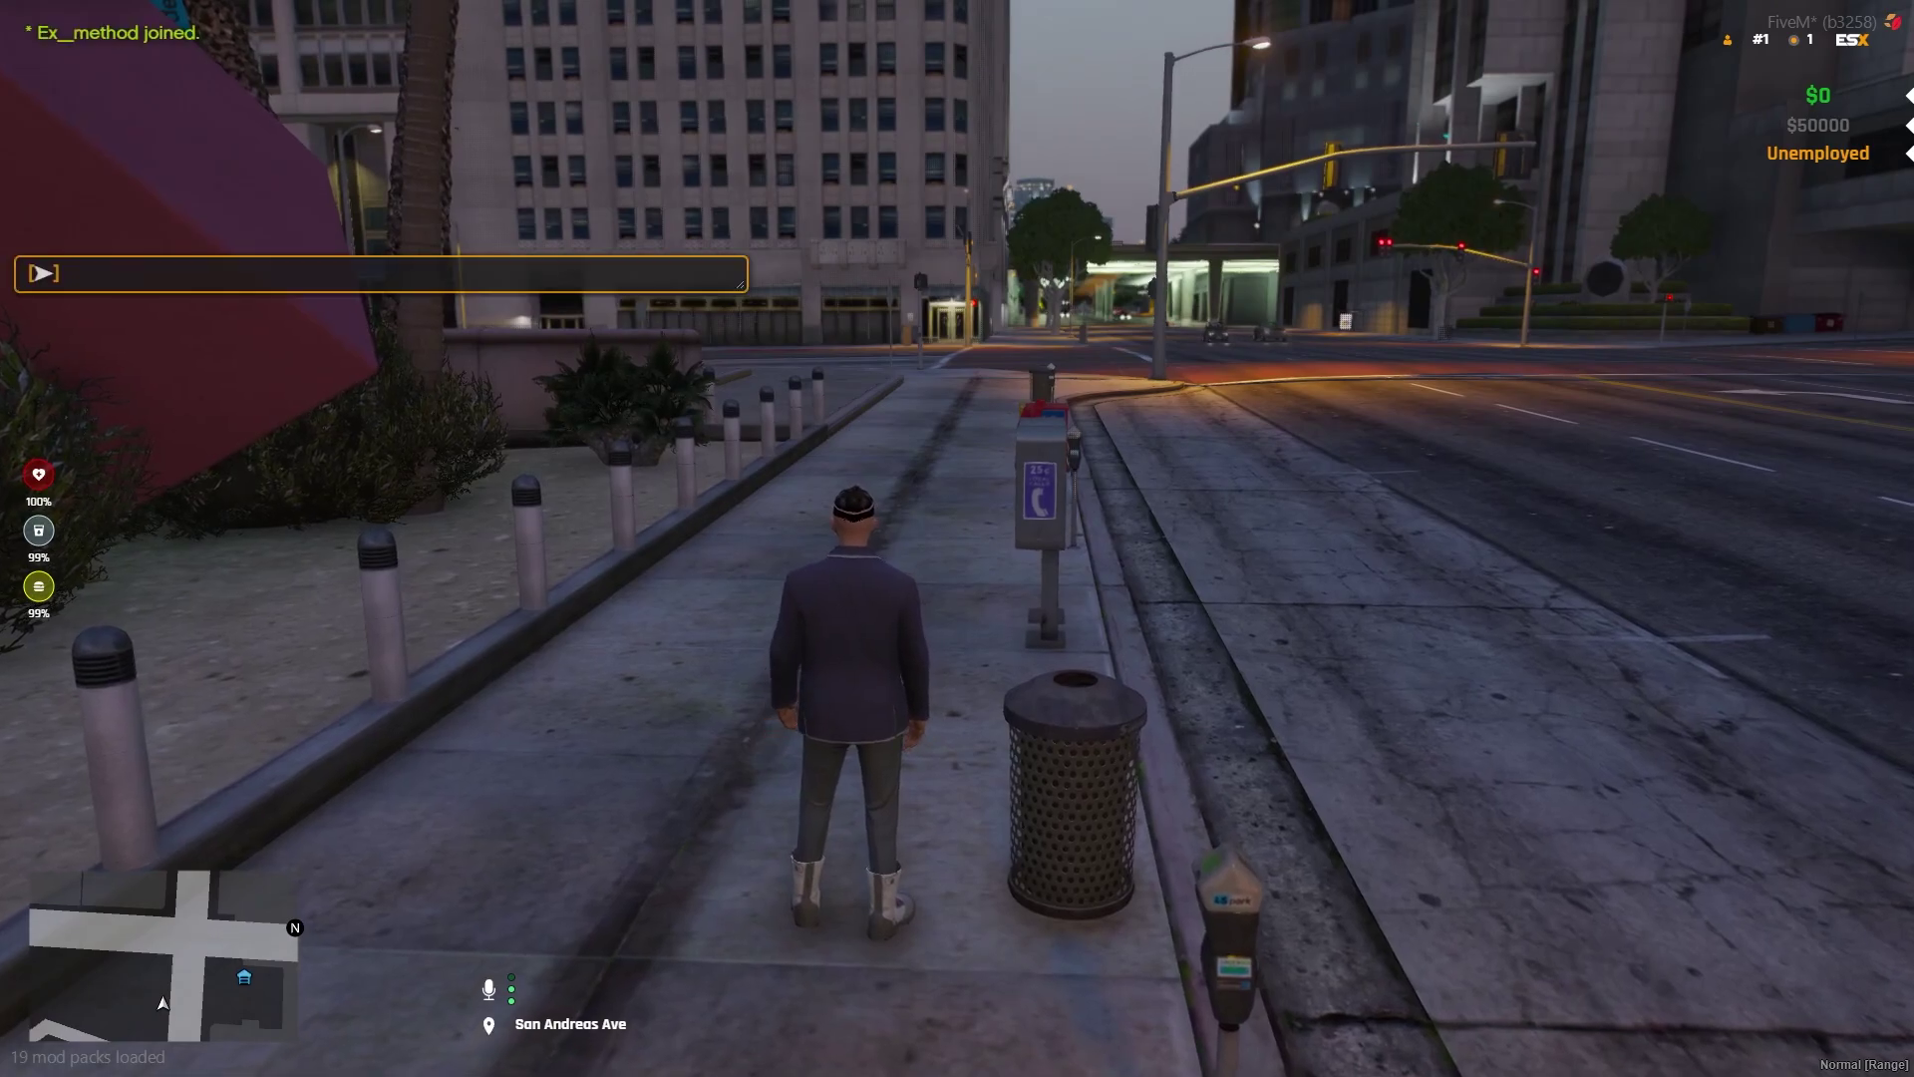
type("/tx")
Send /tx to open the txAdmin menu and view its PLAYERS and TXADMIN tabs
key("Return")
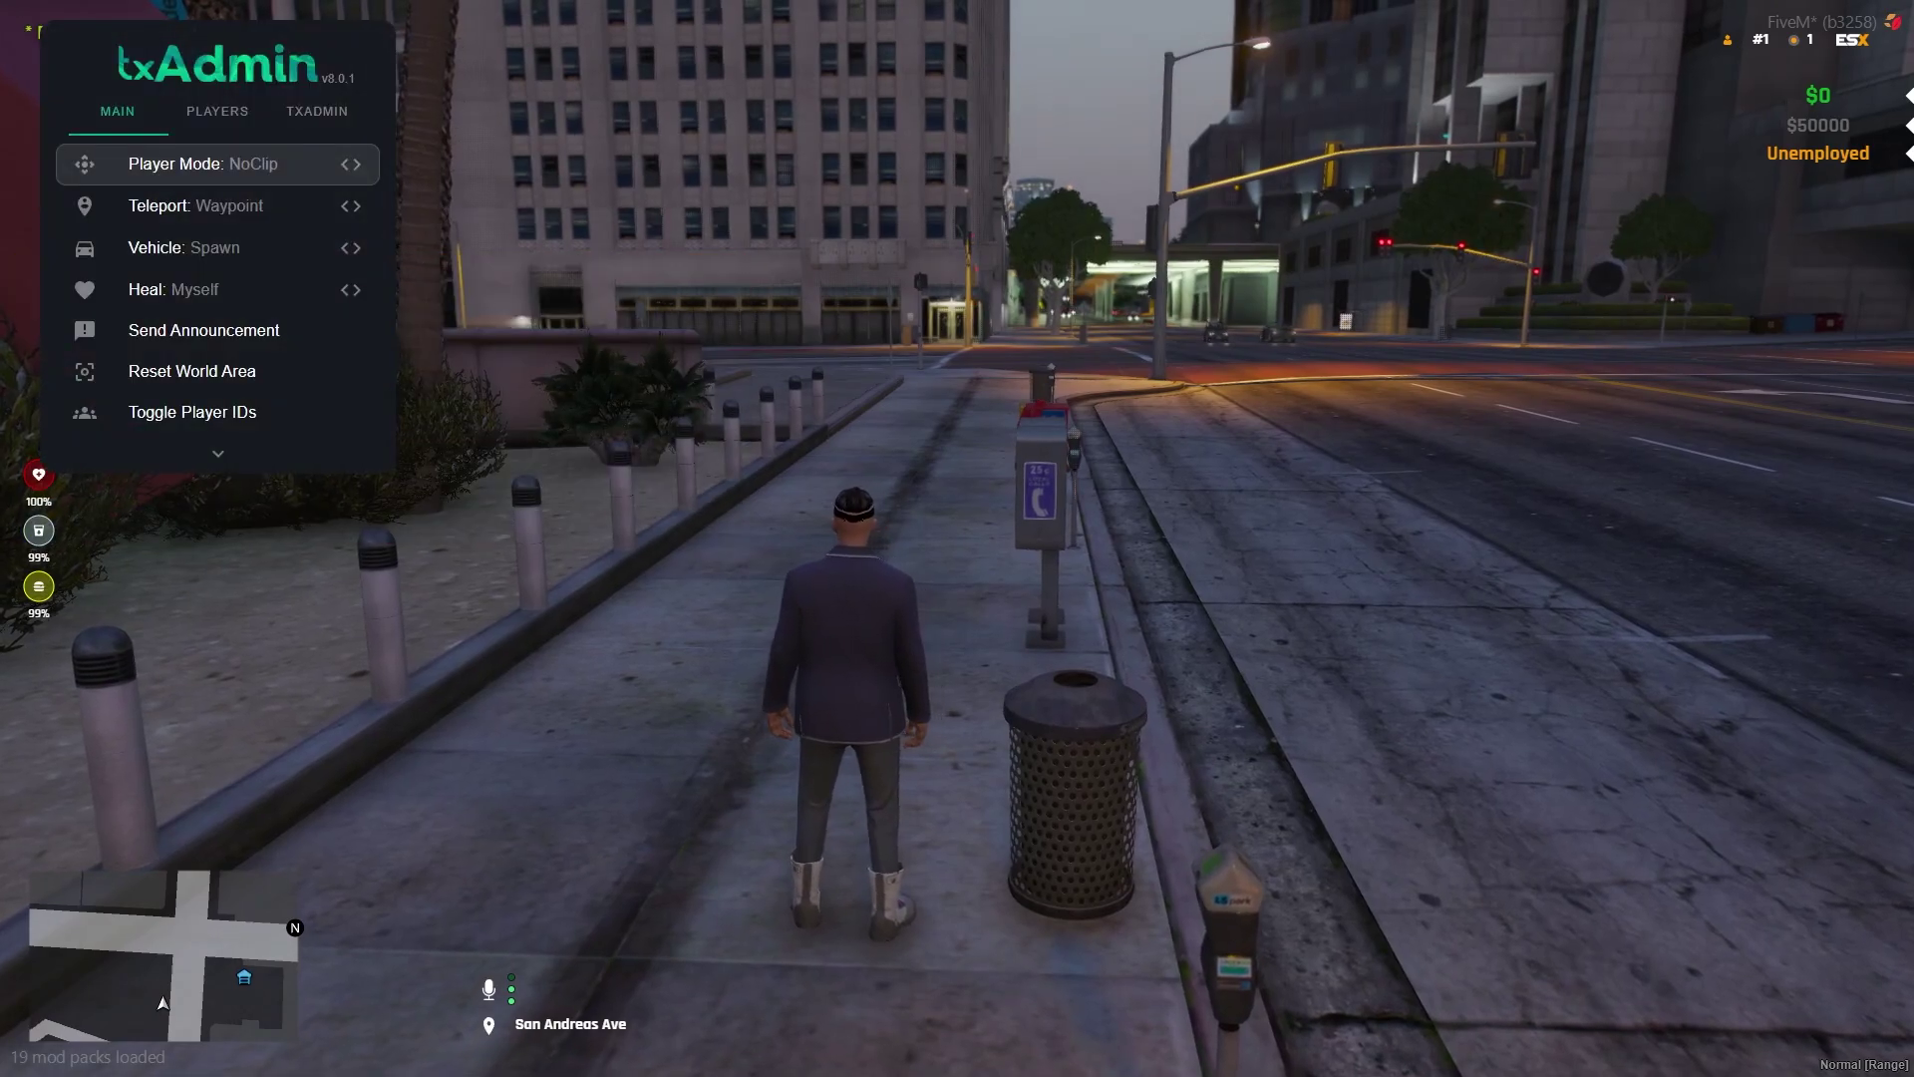
key("Down")
key("Down")
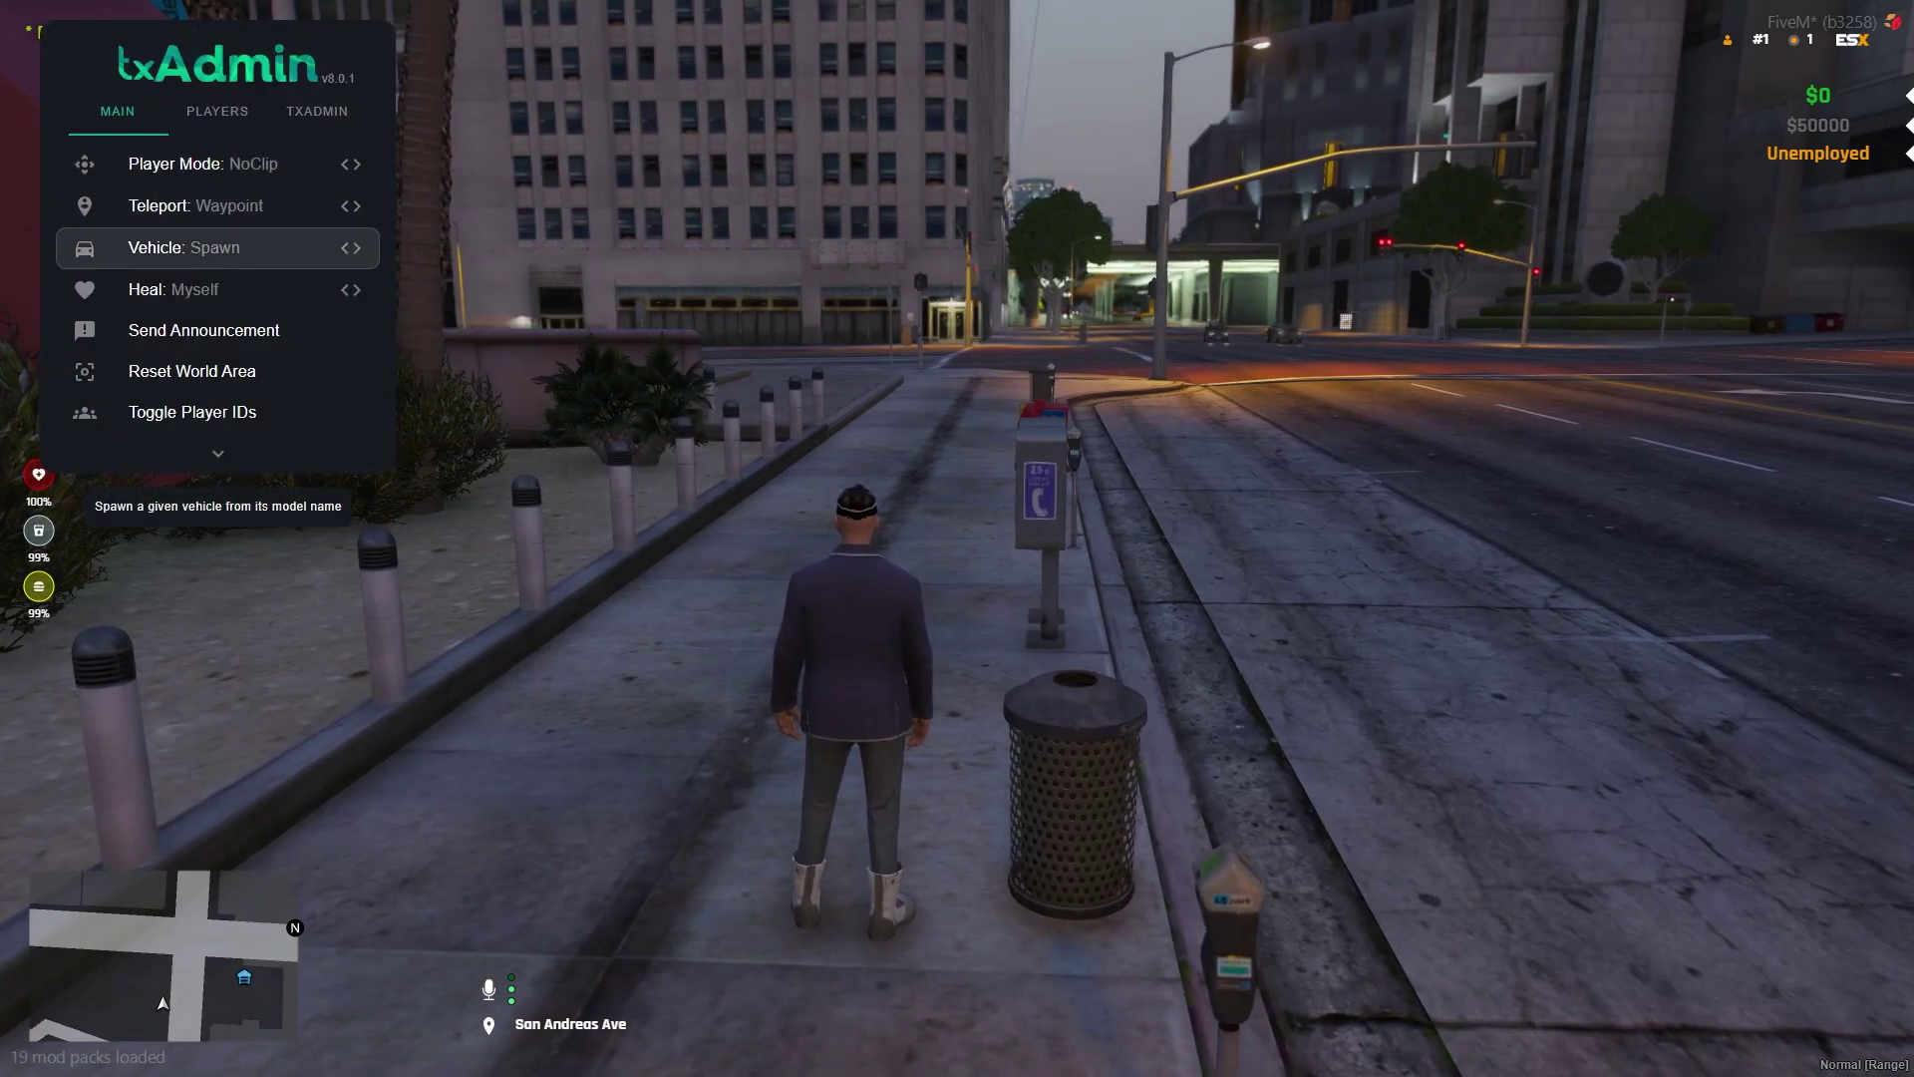
key("Tab")
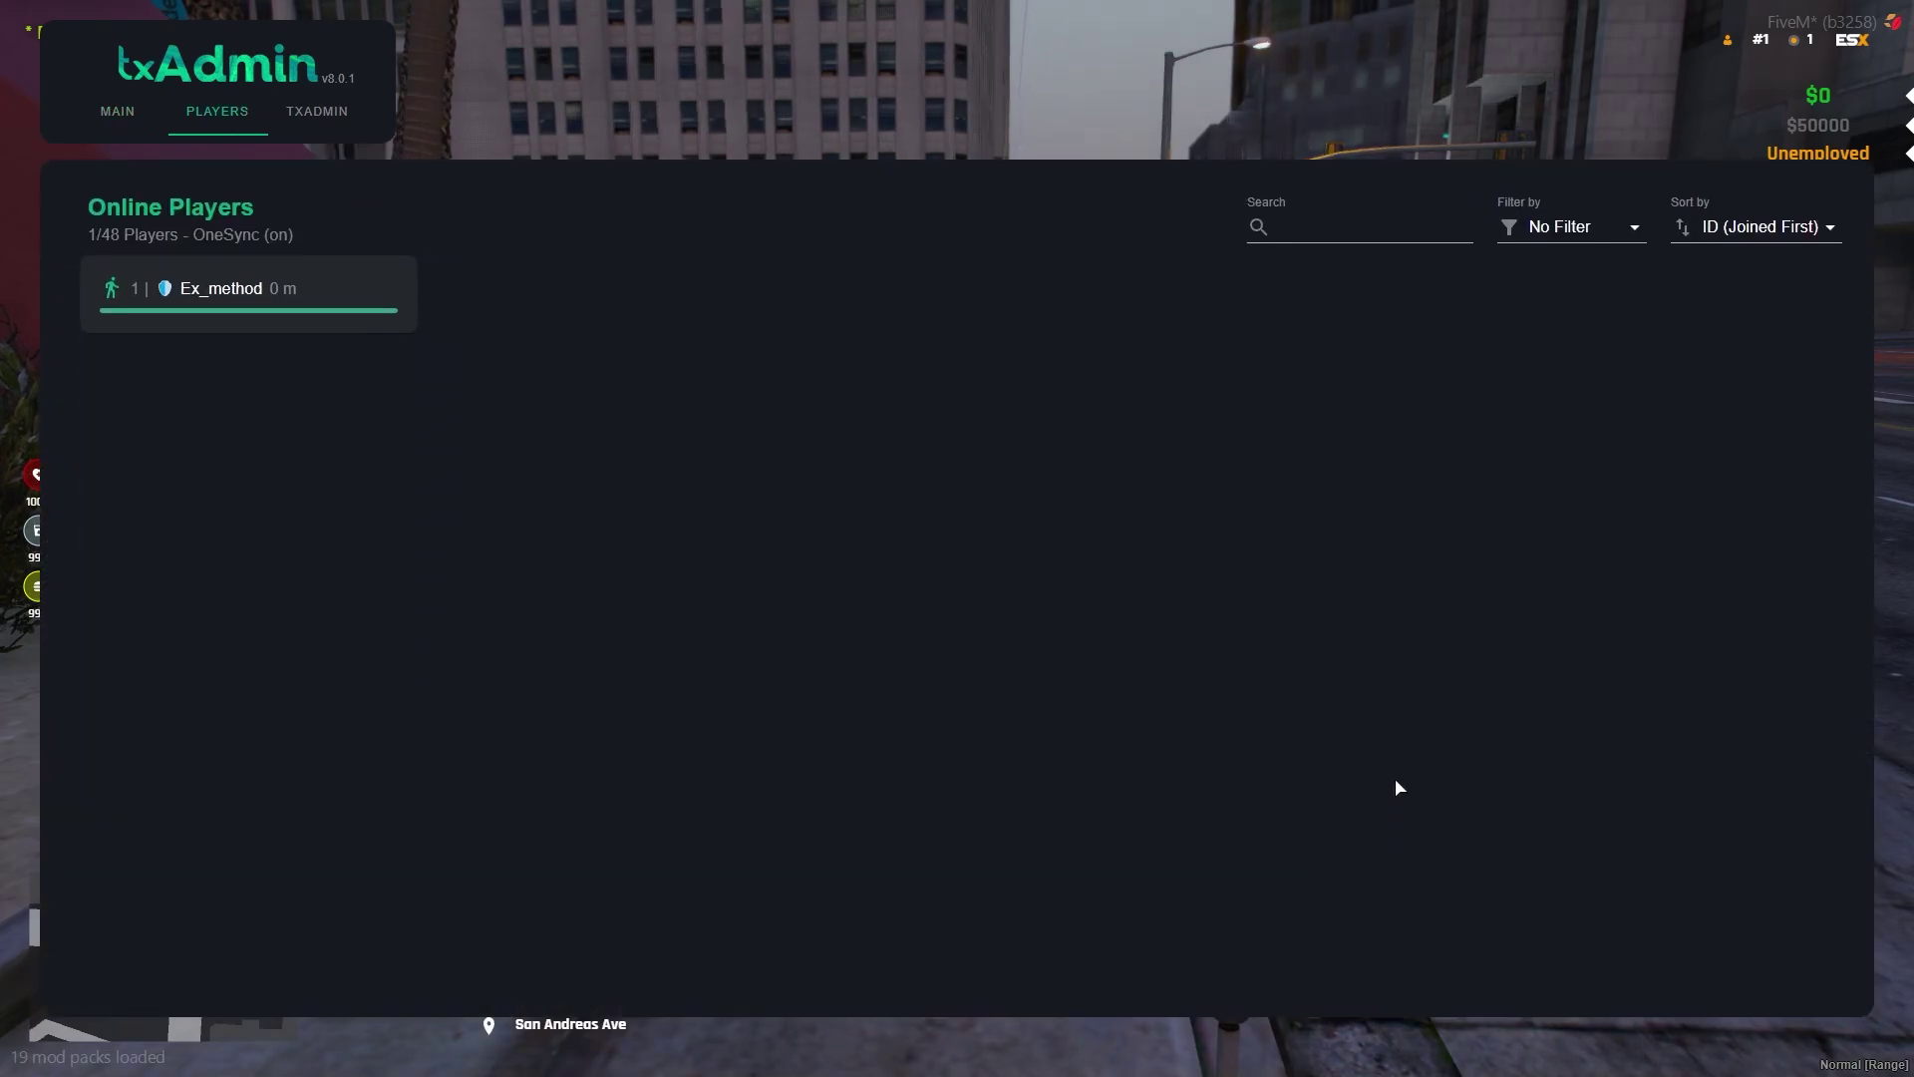
key("Tab")
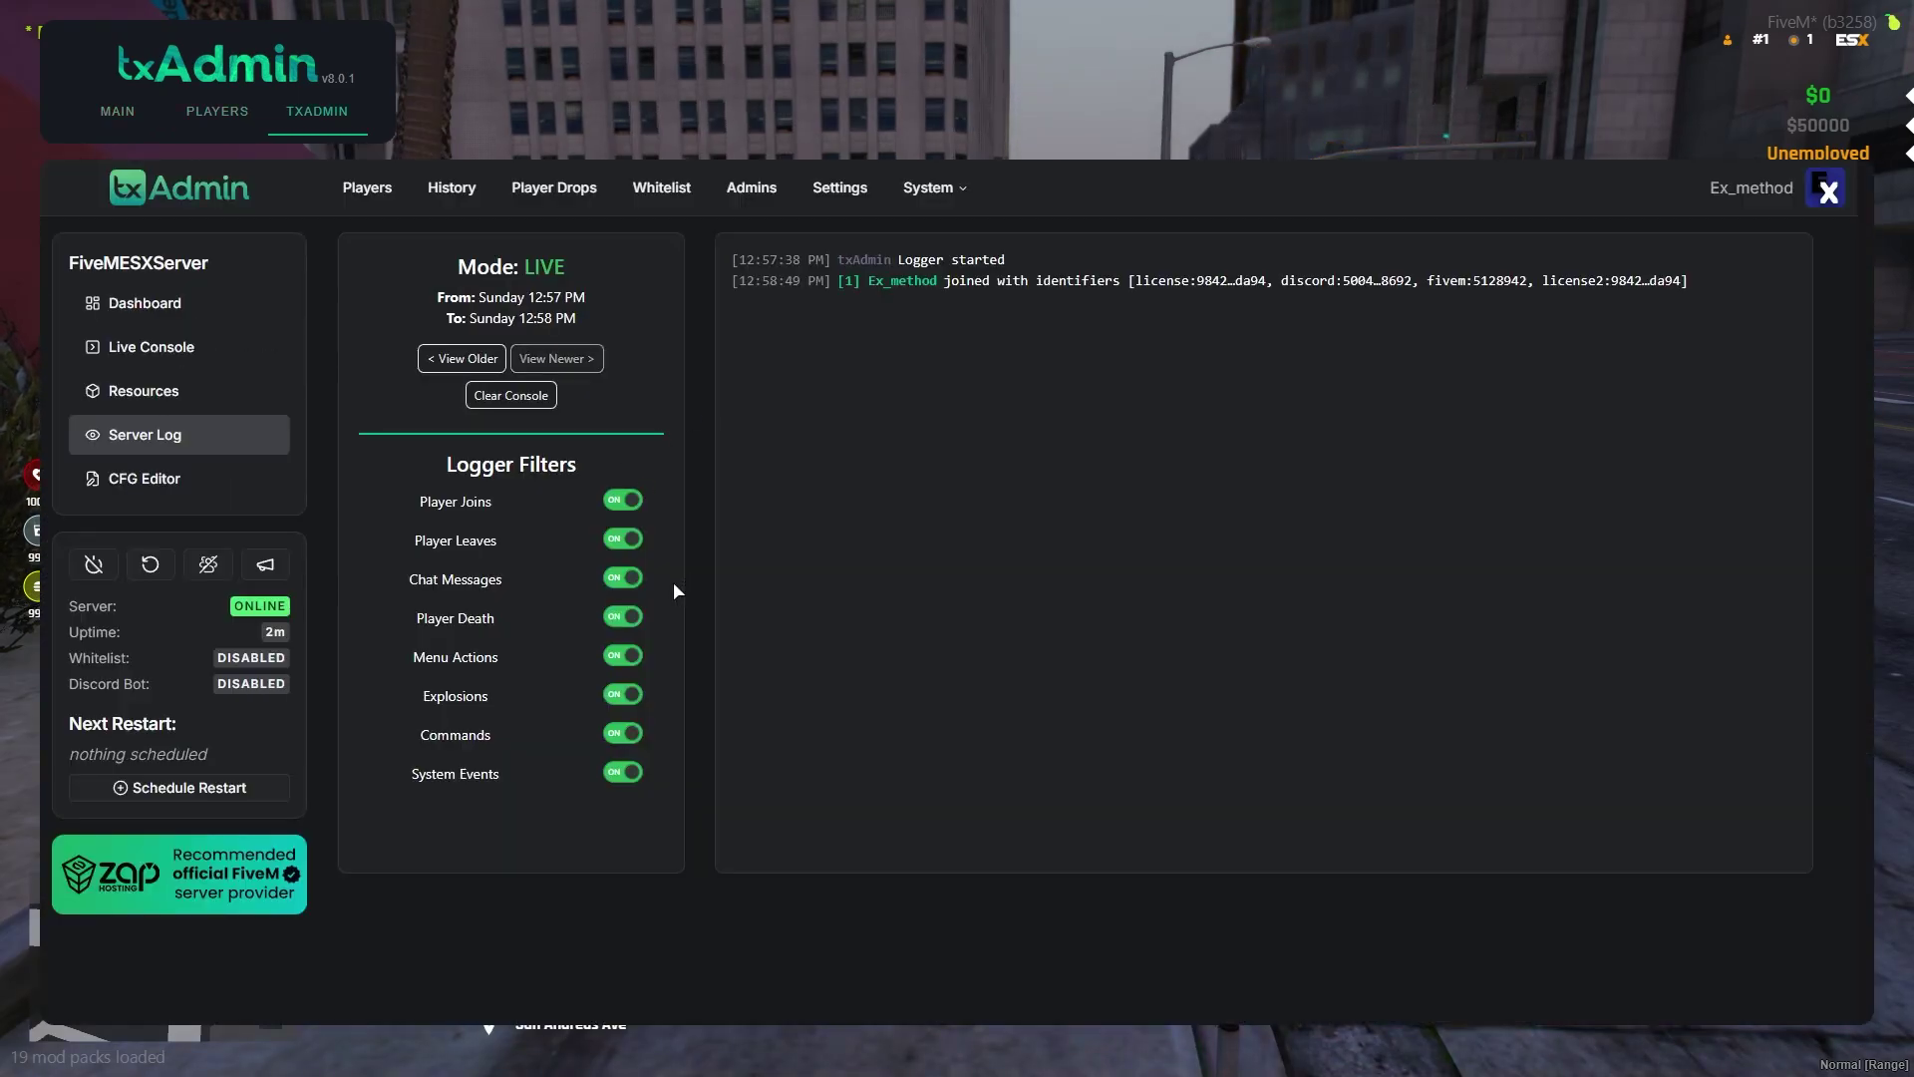
Browse the Players, History and Player Drops pages, then open Settings
left_click(394, 204)
left_click(452, 190)
left_click(554, 189)
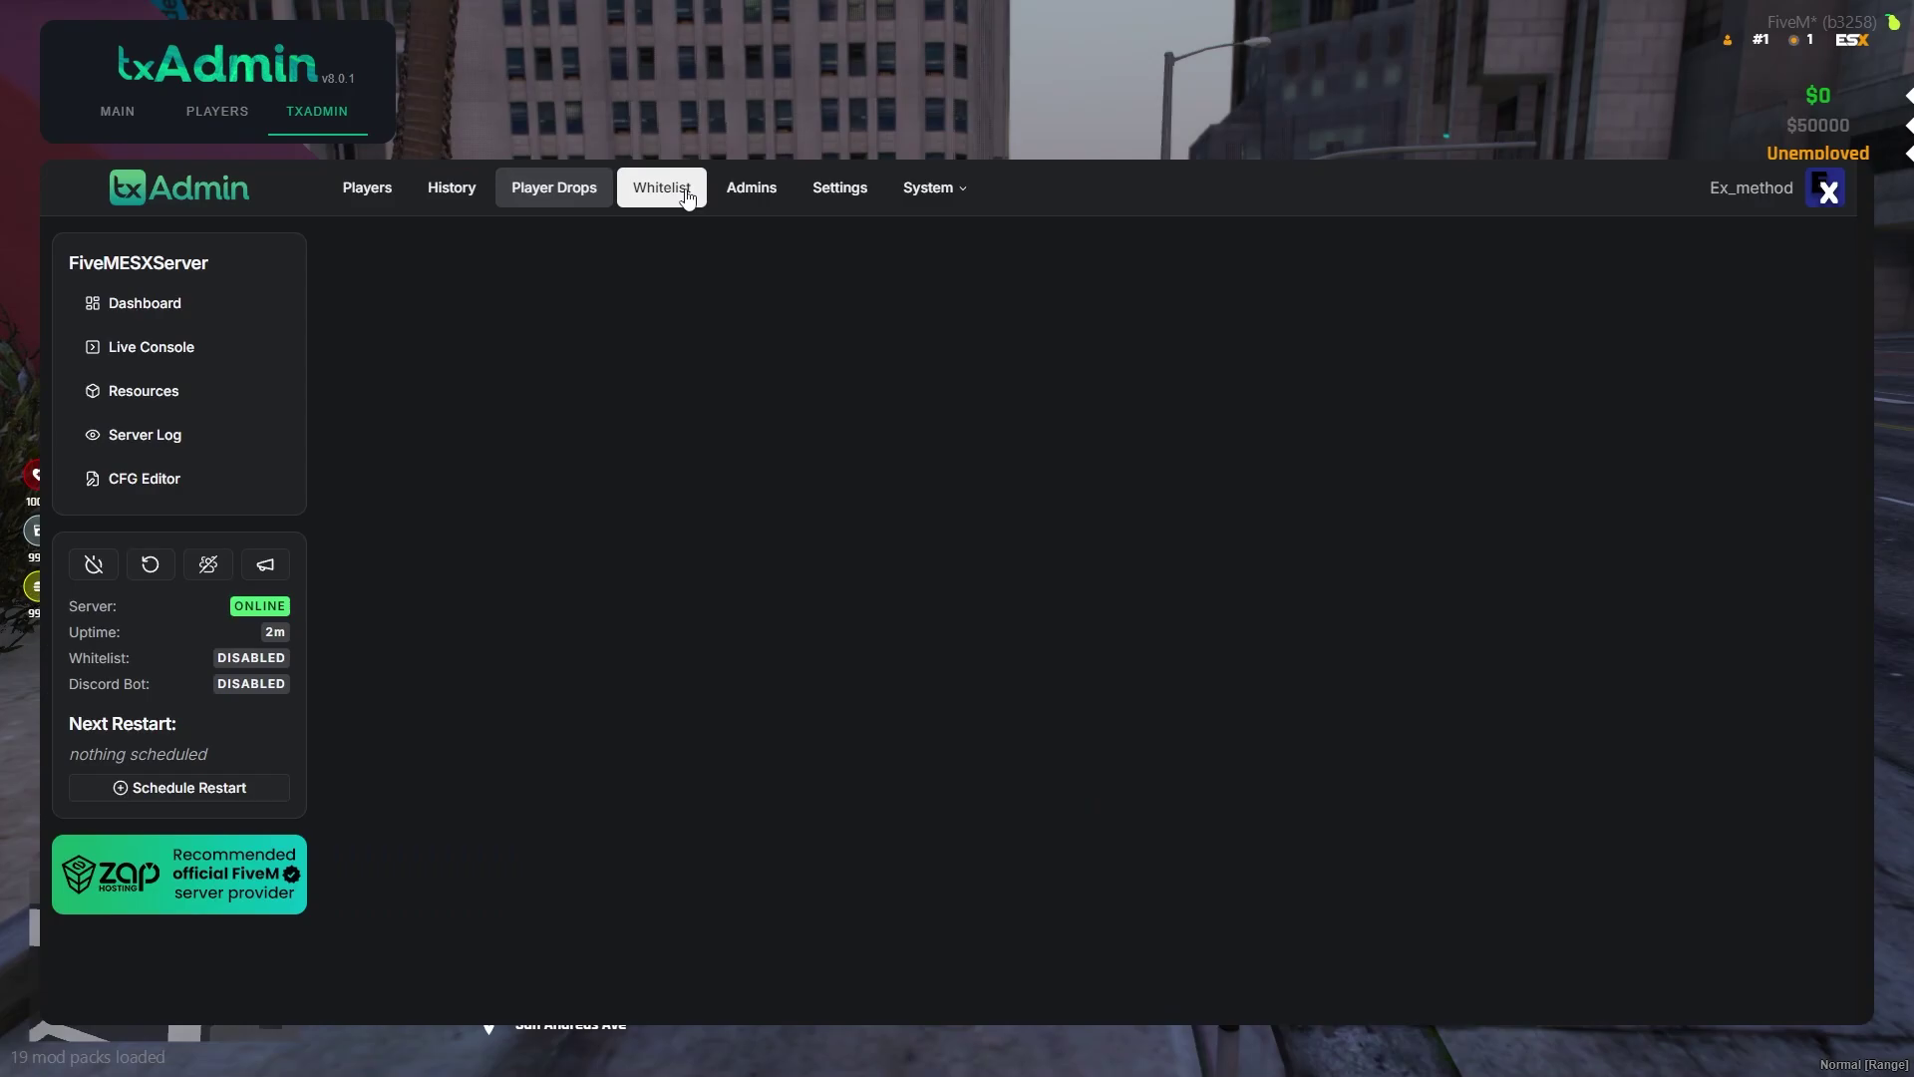
left_click(819, 190)
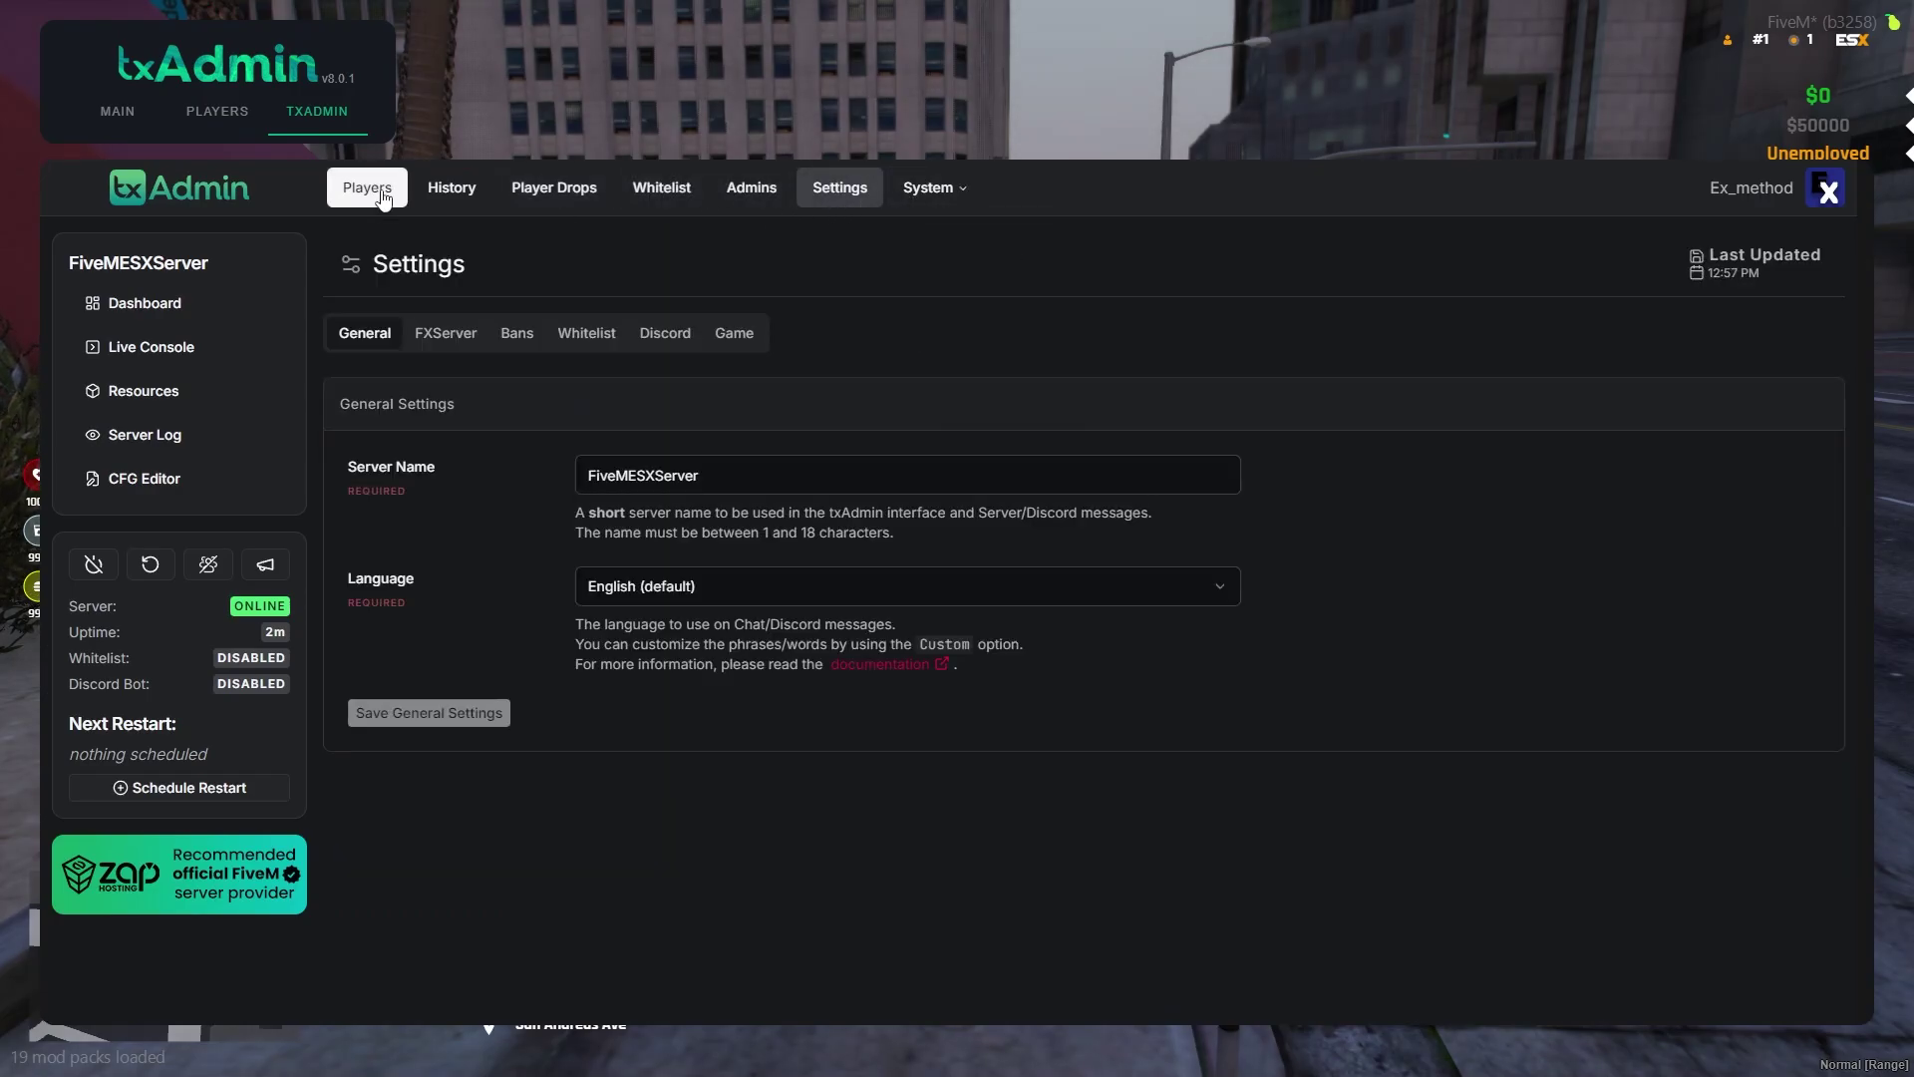
Close the txAdmin overlay, enable NoClip with F2, and fly up over the city
key("Escape")
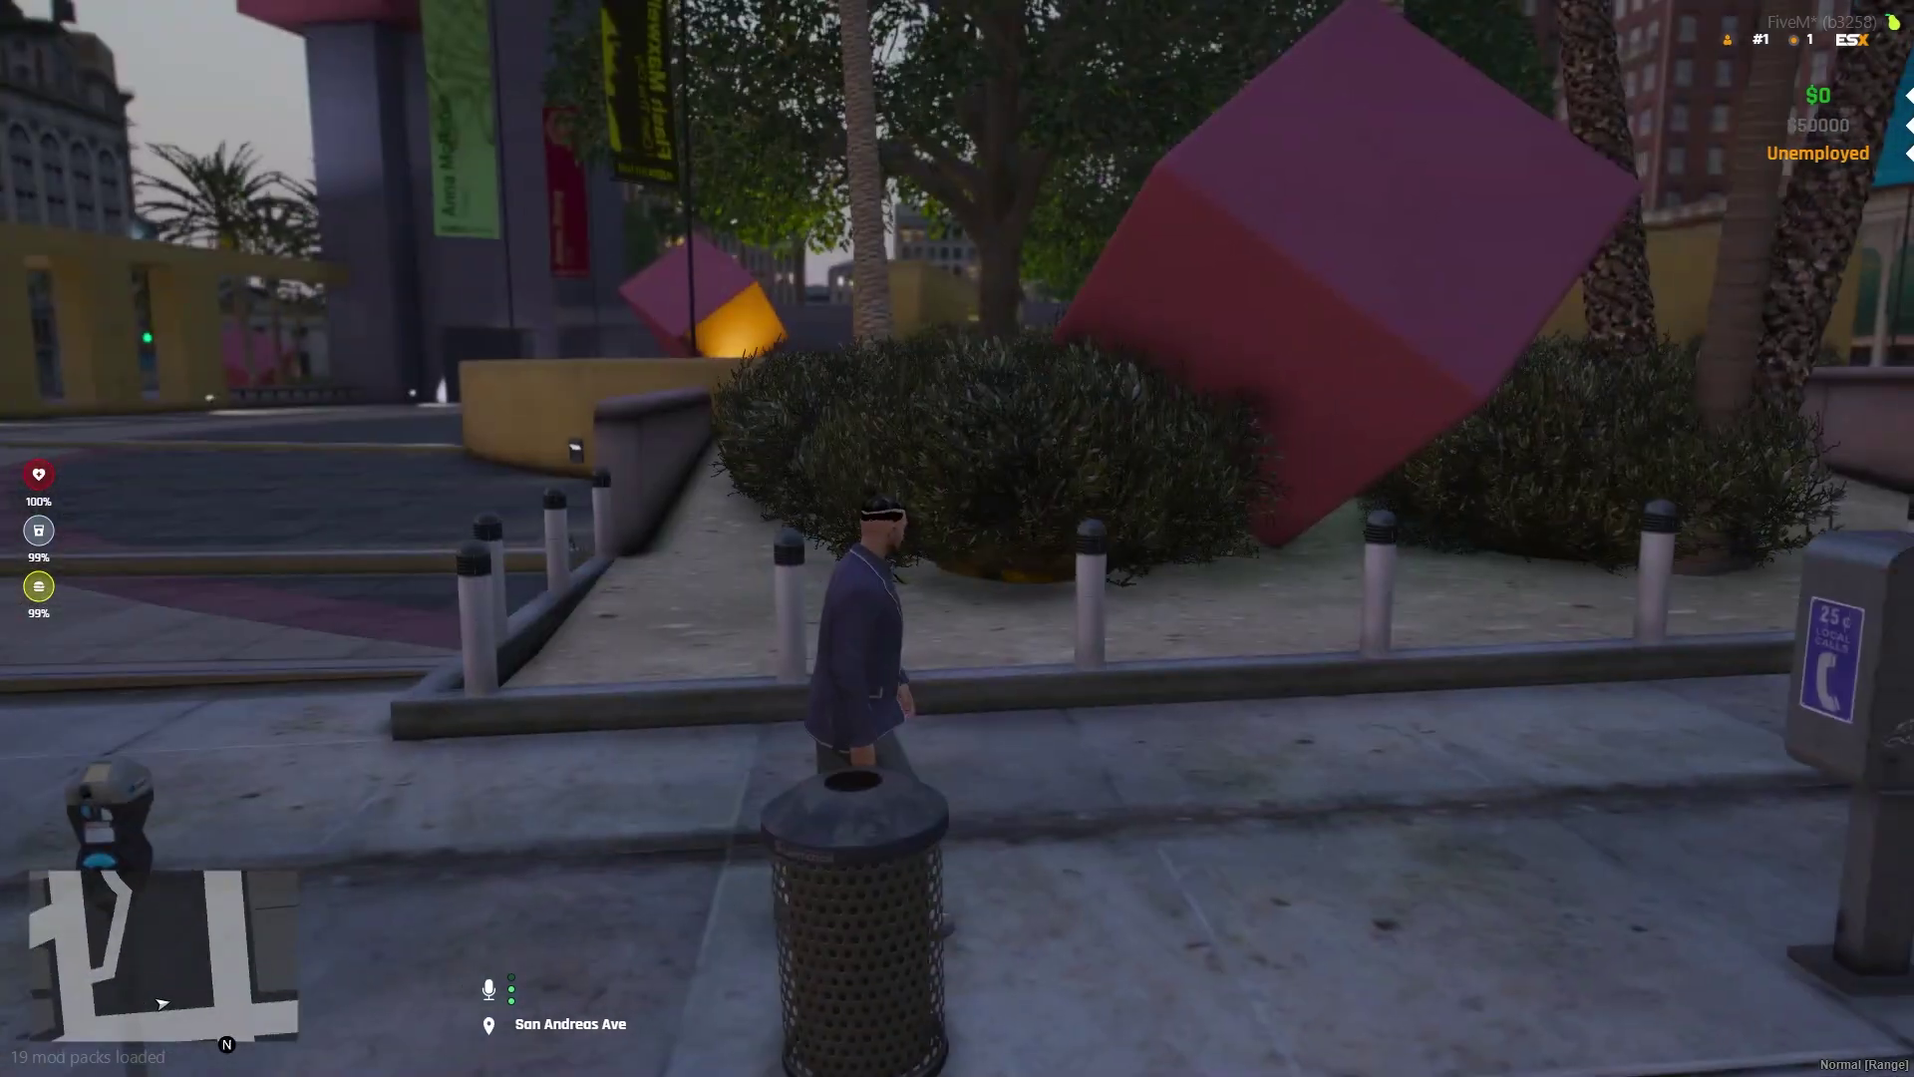
key("w")
key("F2")
key("q")
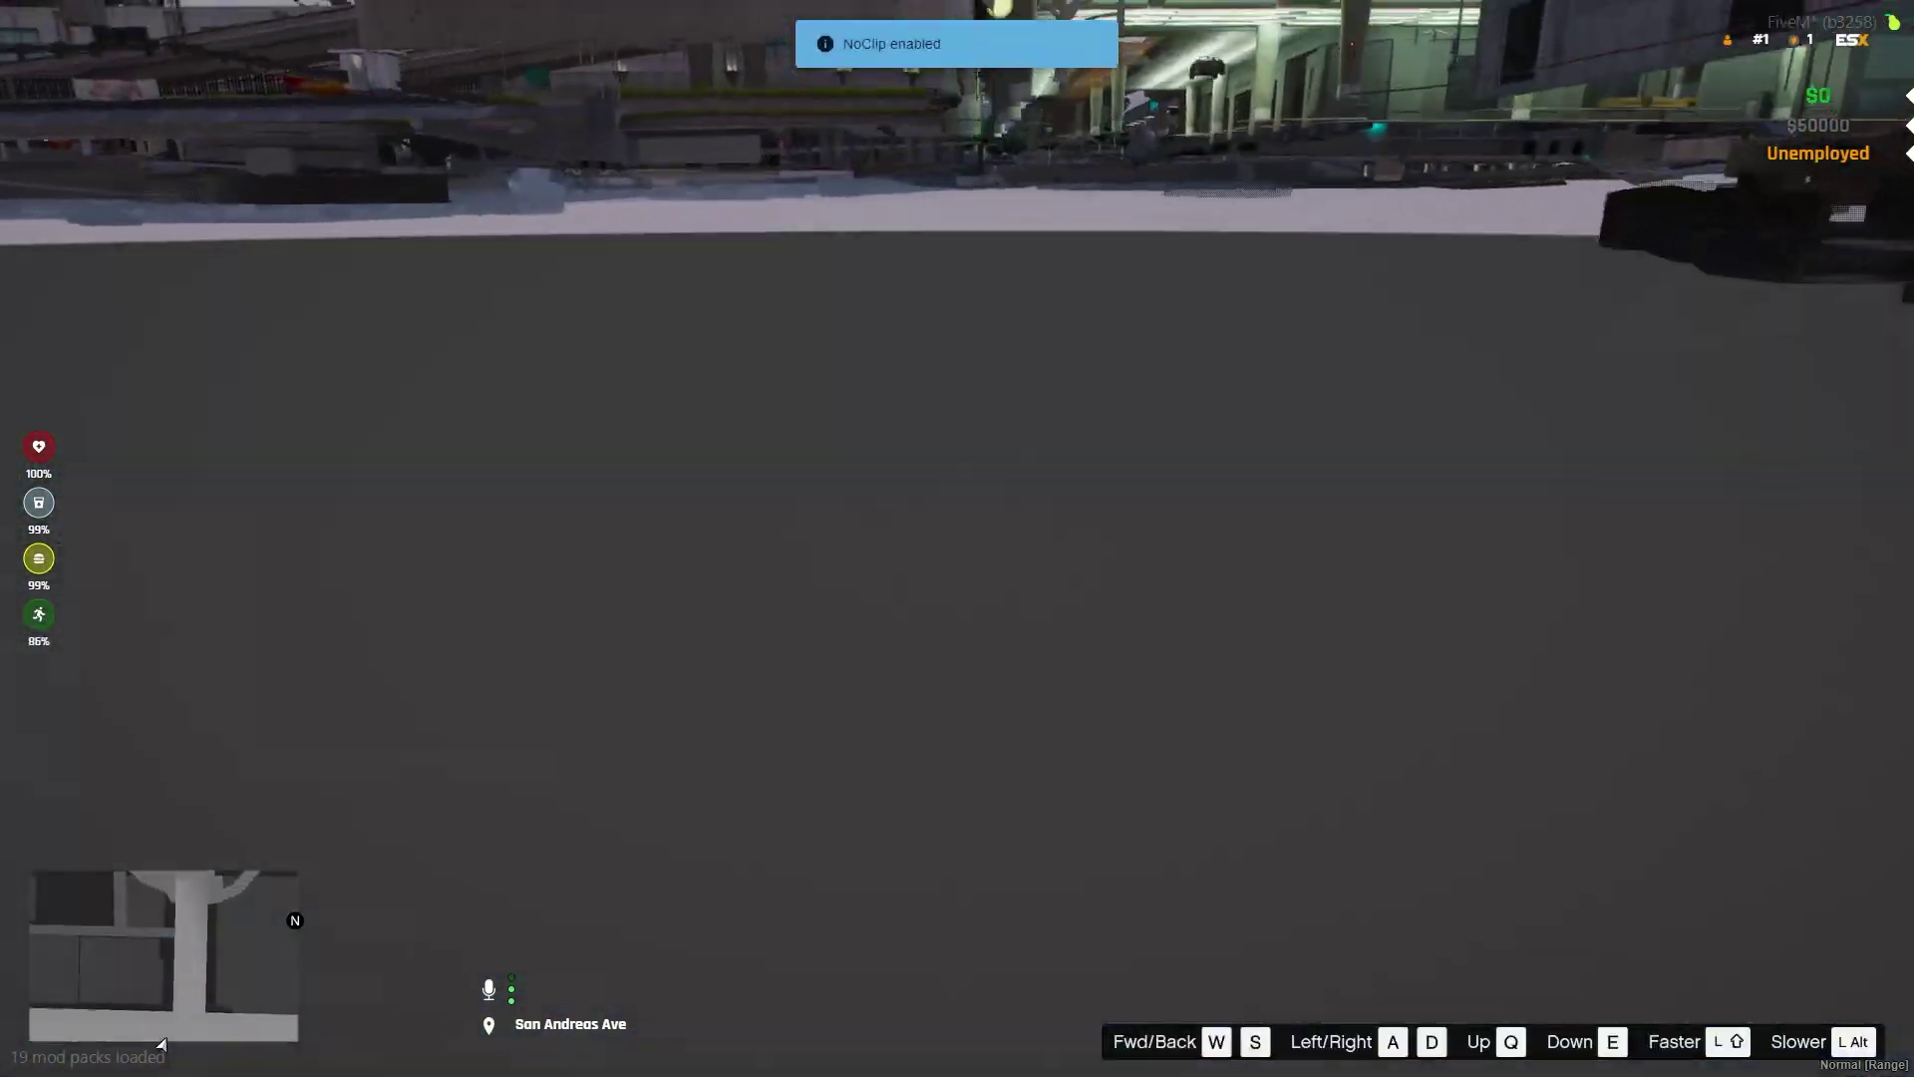
key("w")
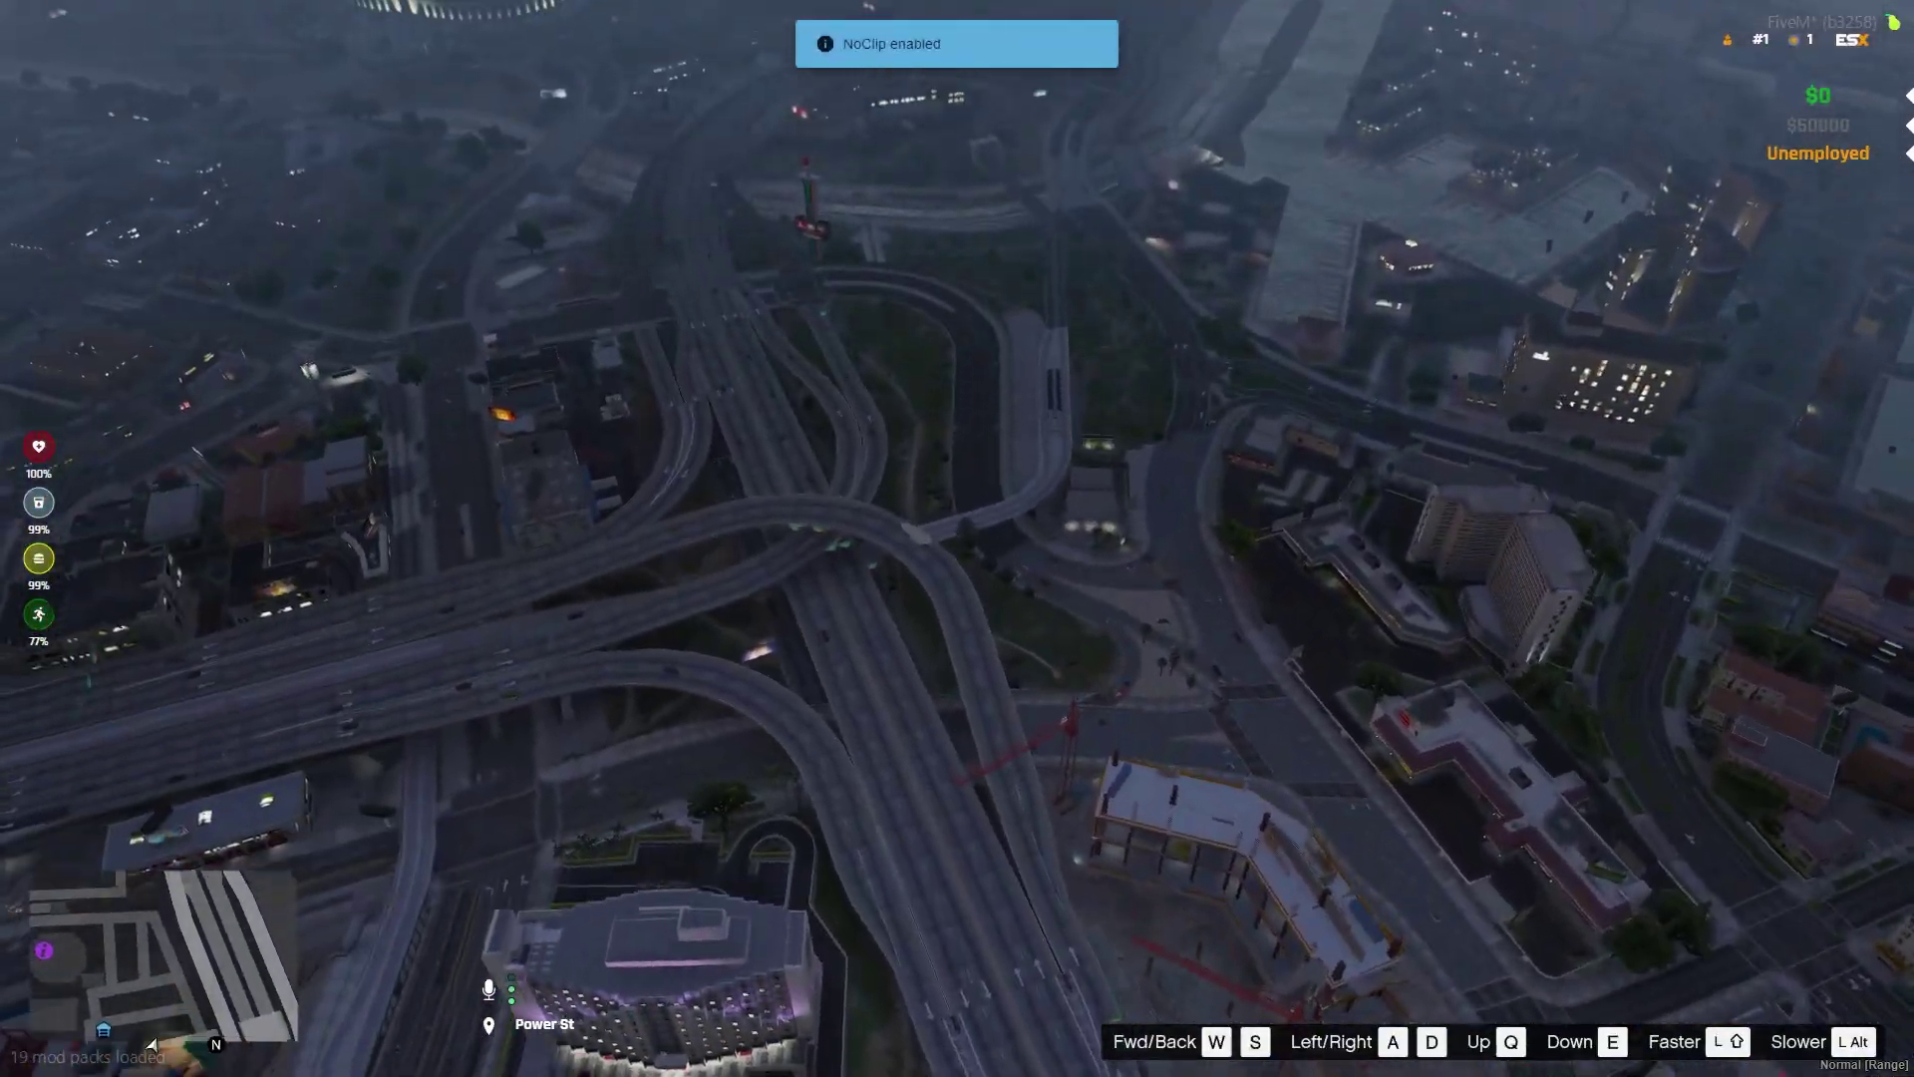
Check the Los Santos map, panning toward Rockford Hills and Mount Josiah
key("p")
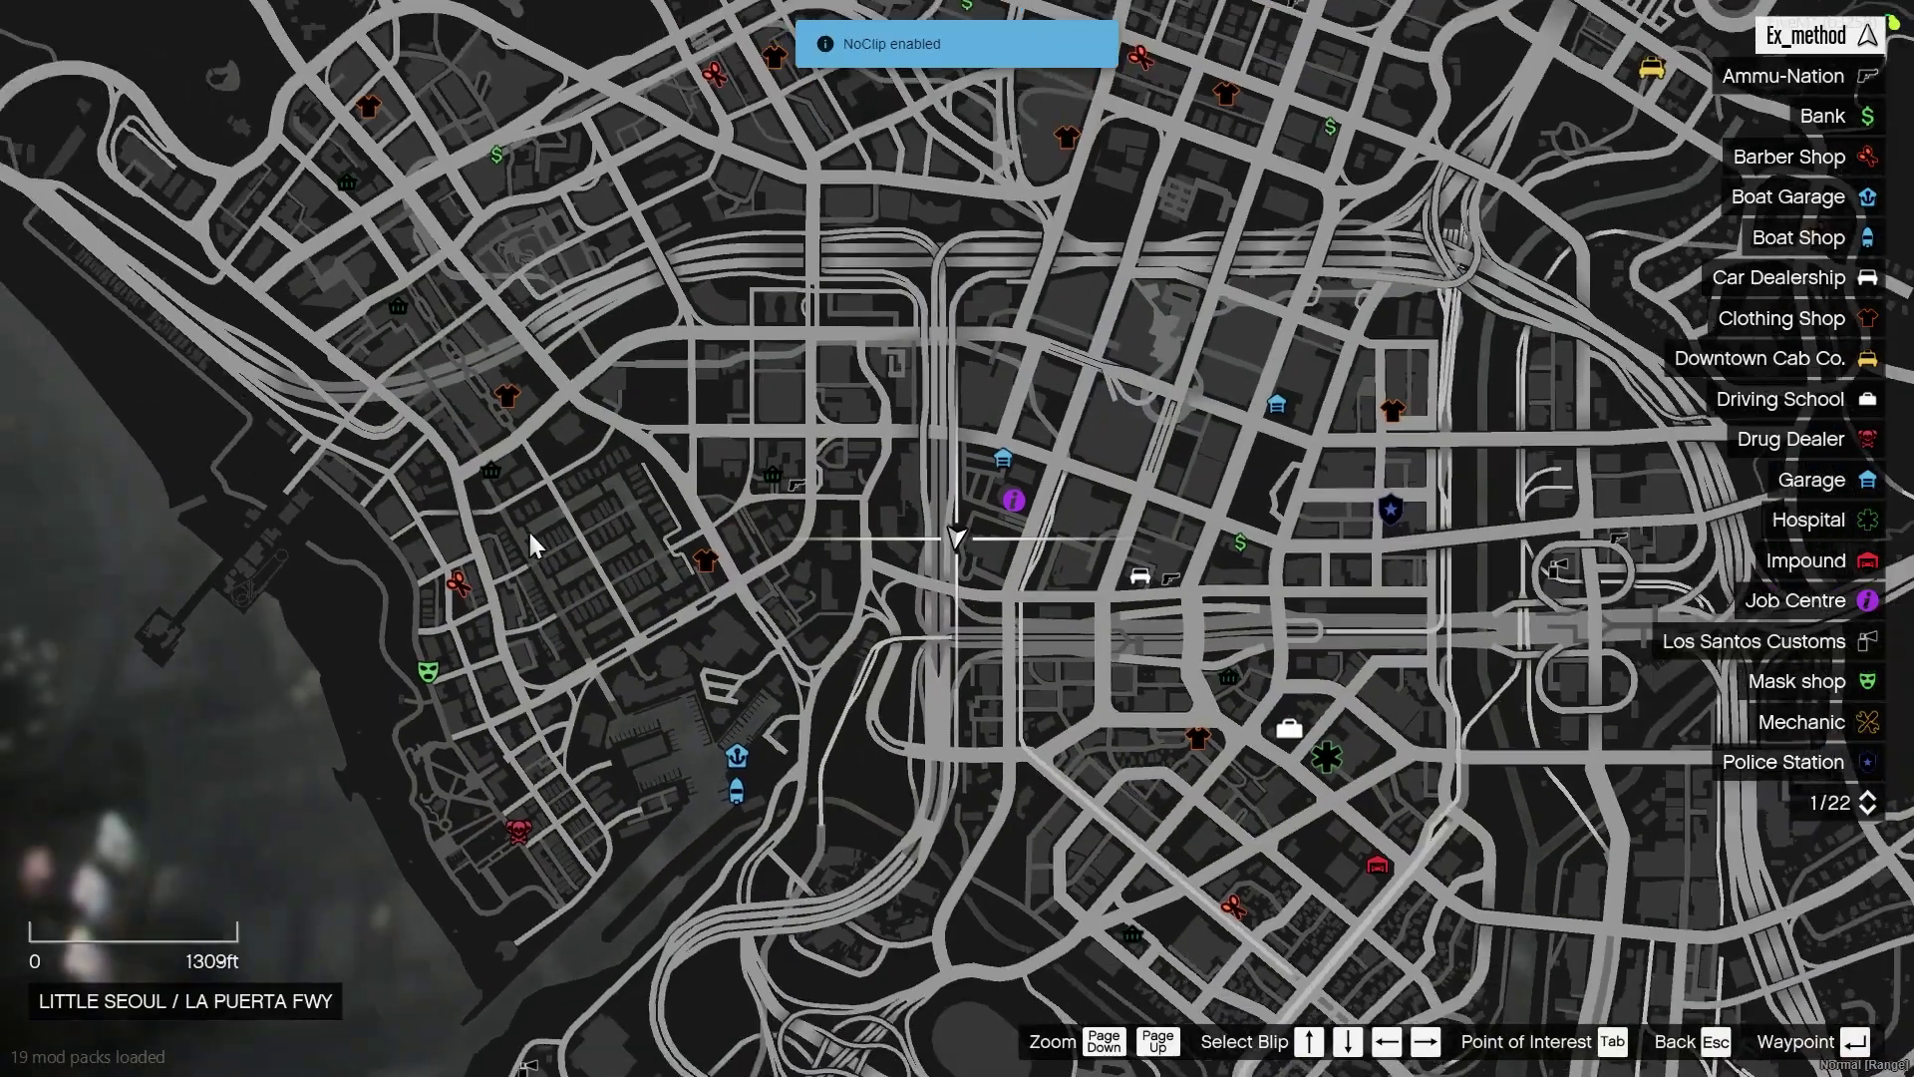
scroll(528, 528, "down", 5)
left_click_drag(698, 516, 686, 667)
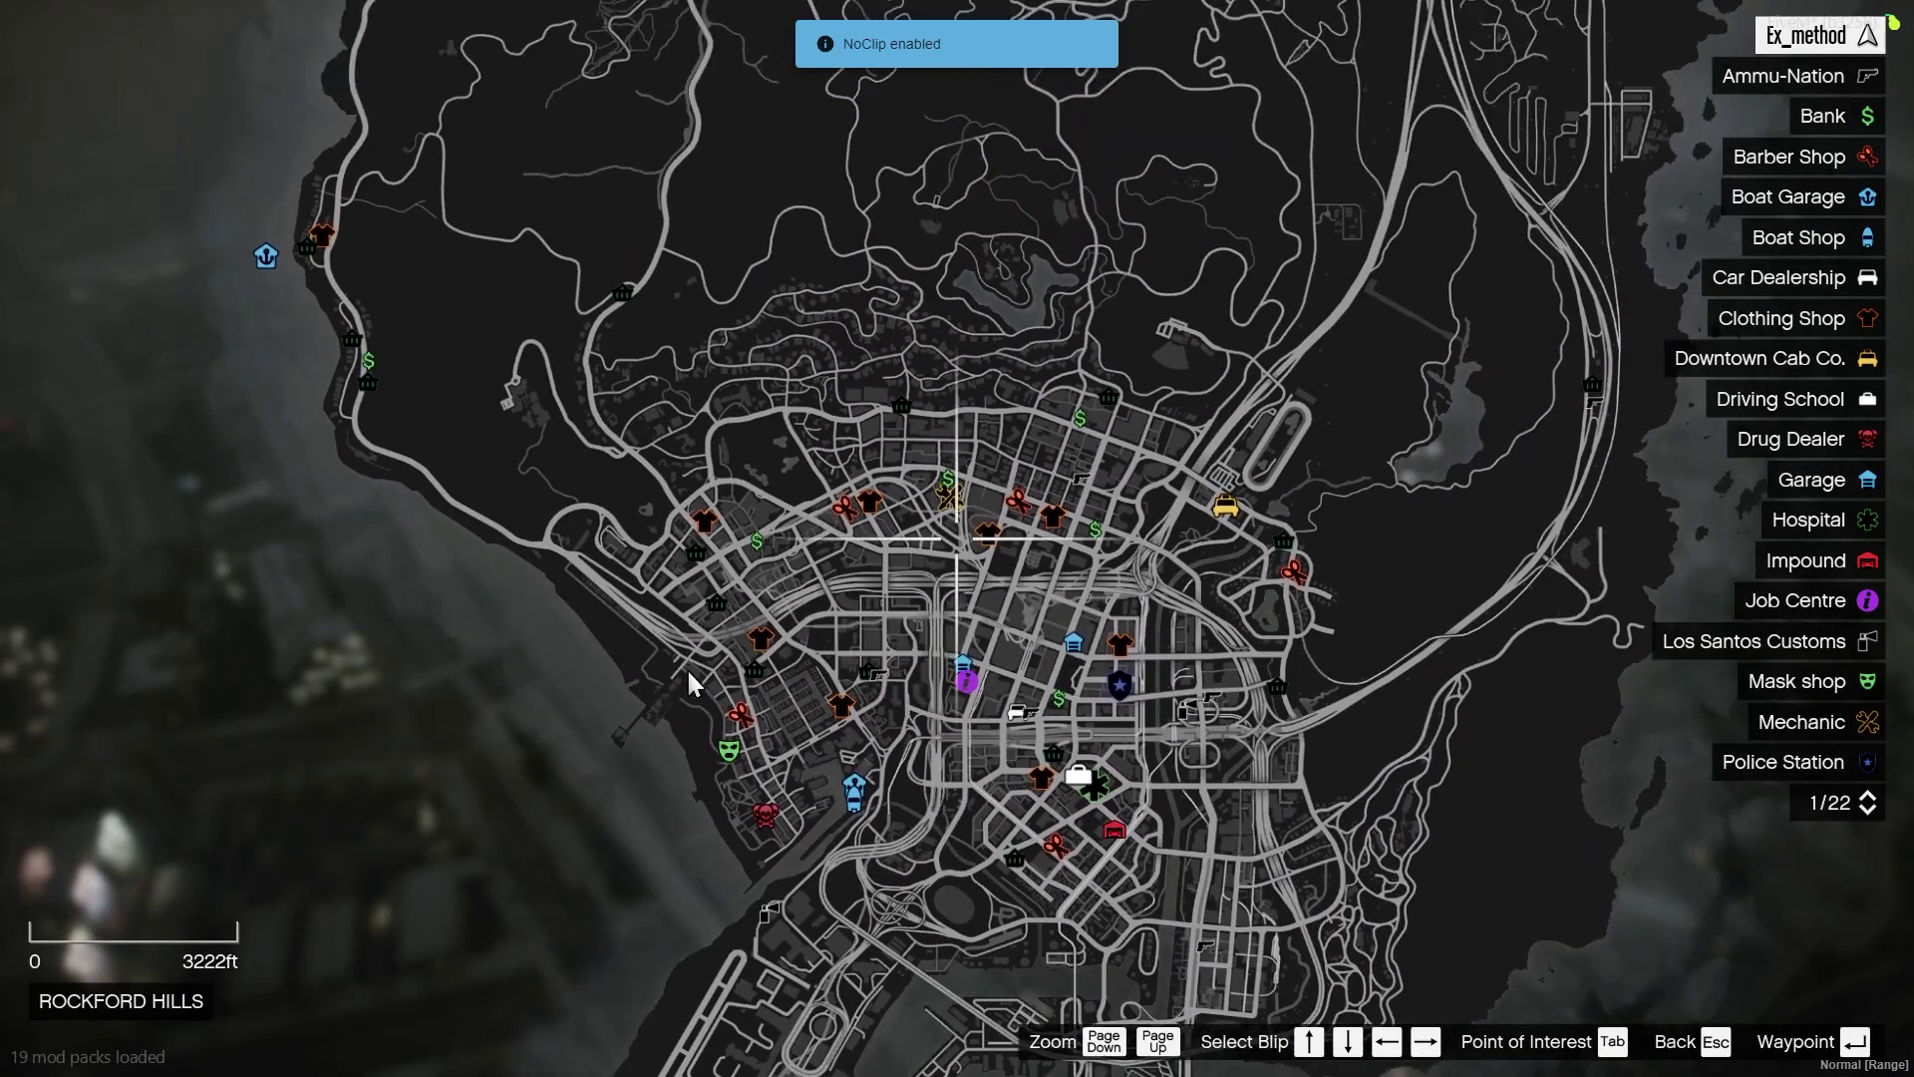
left_click_drag(788, 495, 1282, 333)
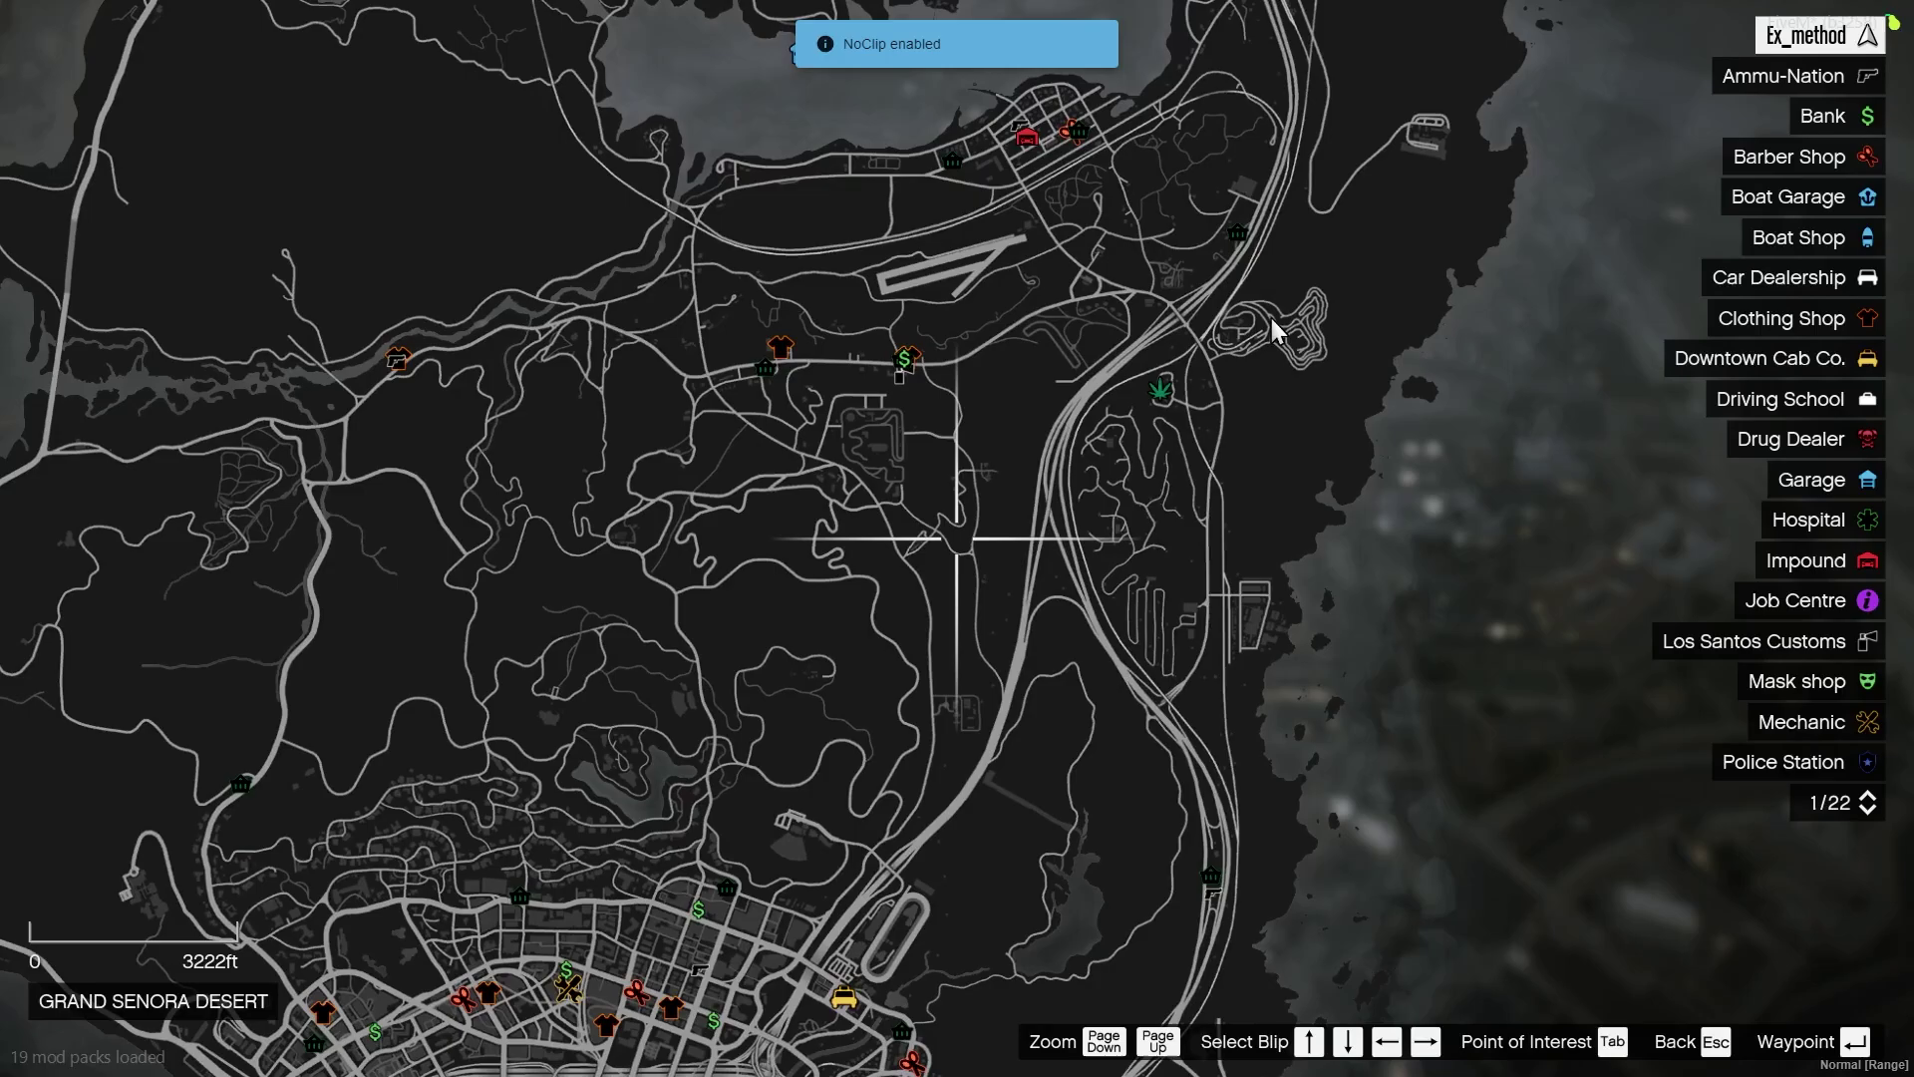
key("Escape")
key("Escape")
Fly from downtown over the Vinewood rooftops toward the hills
key("w")
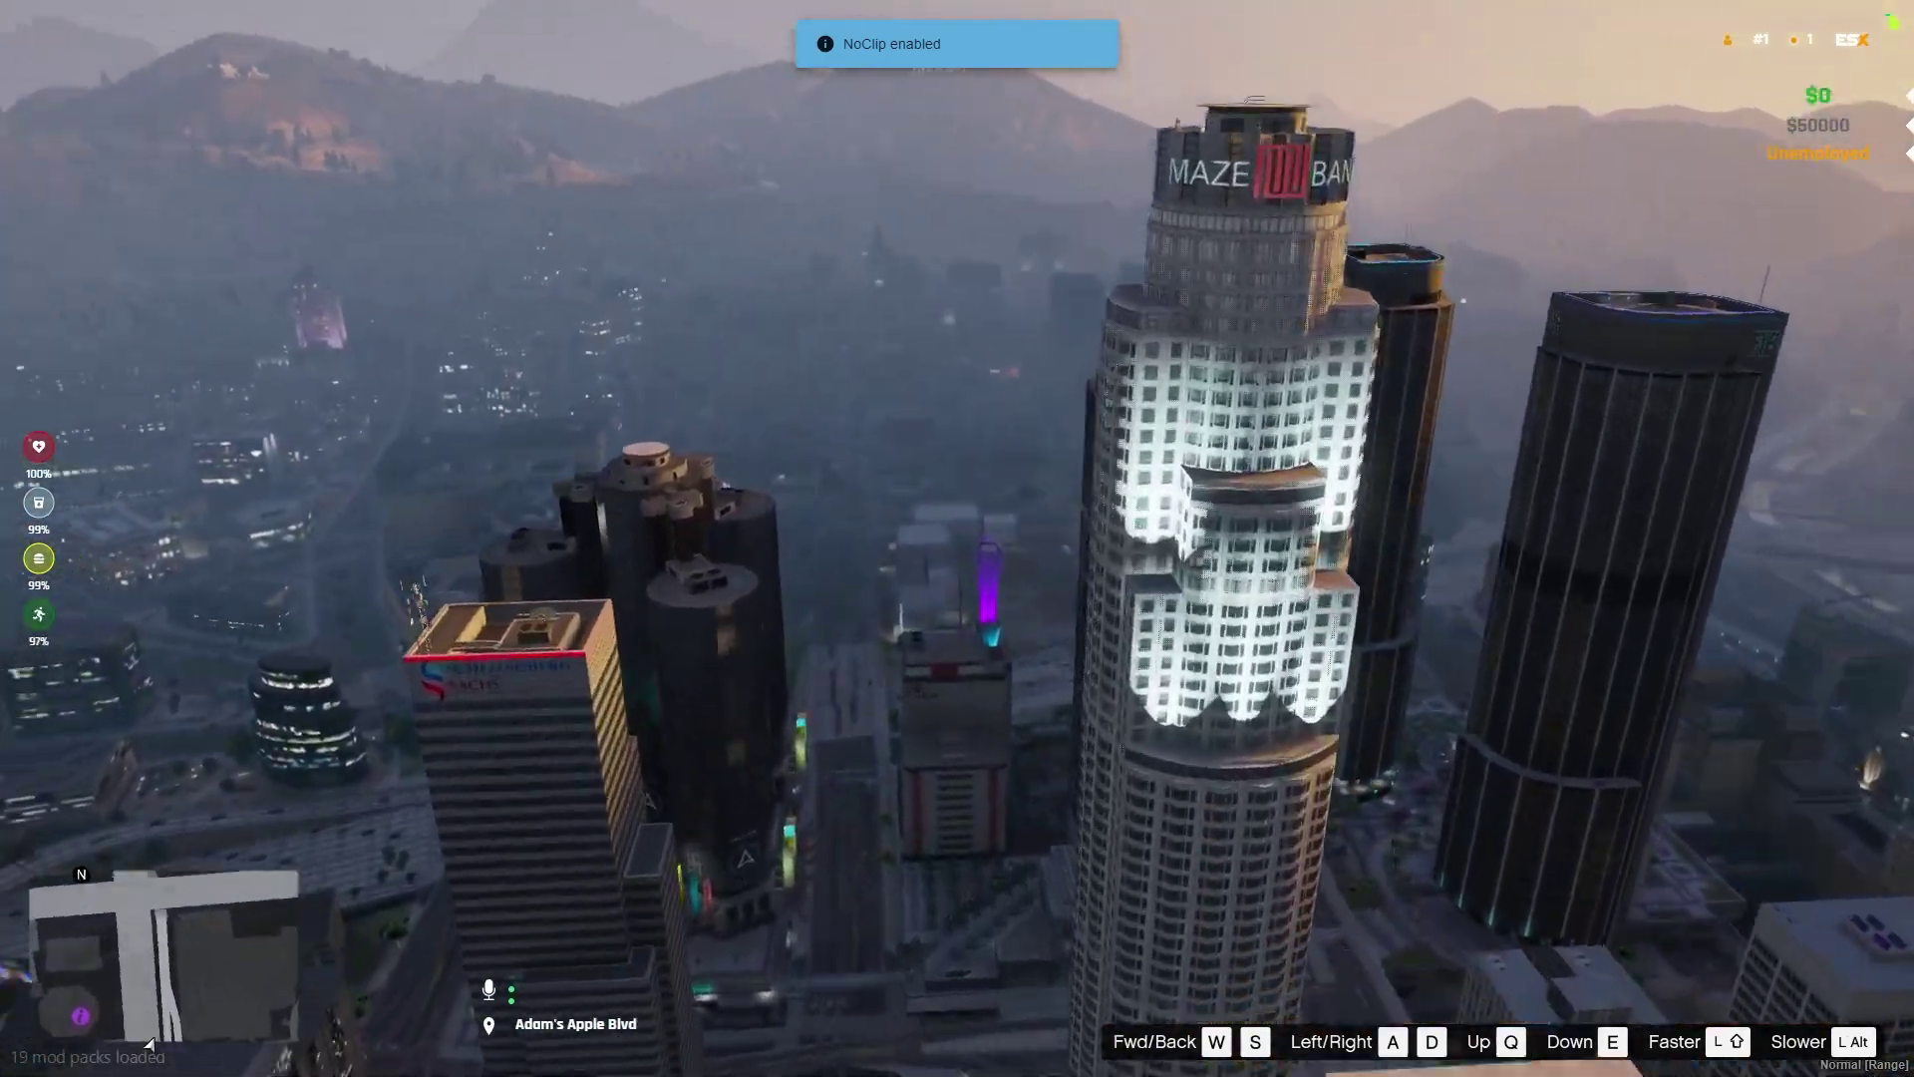
key("w")
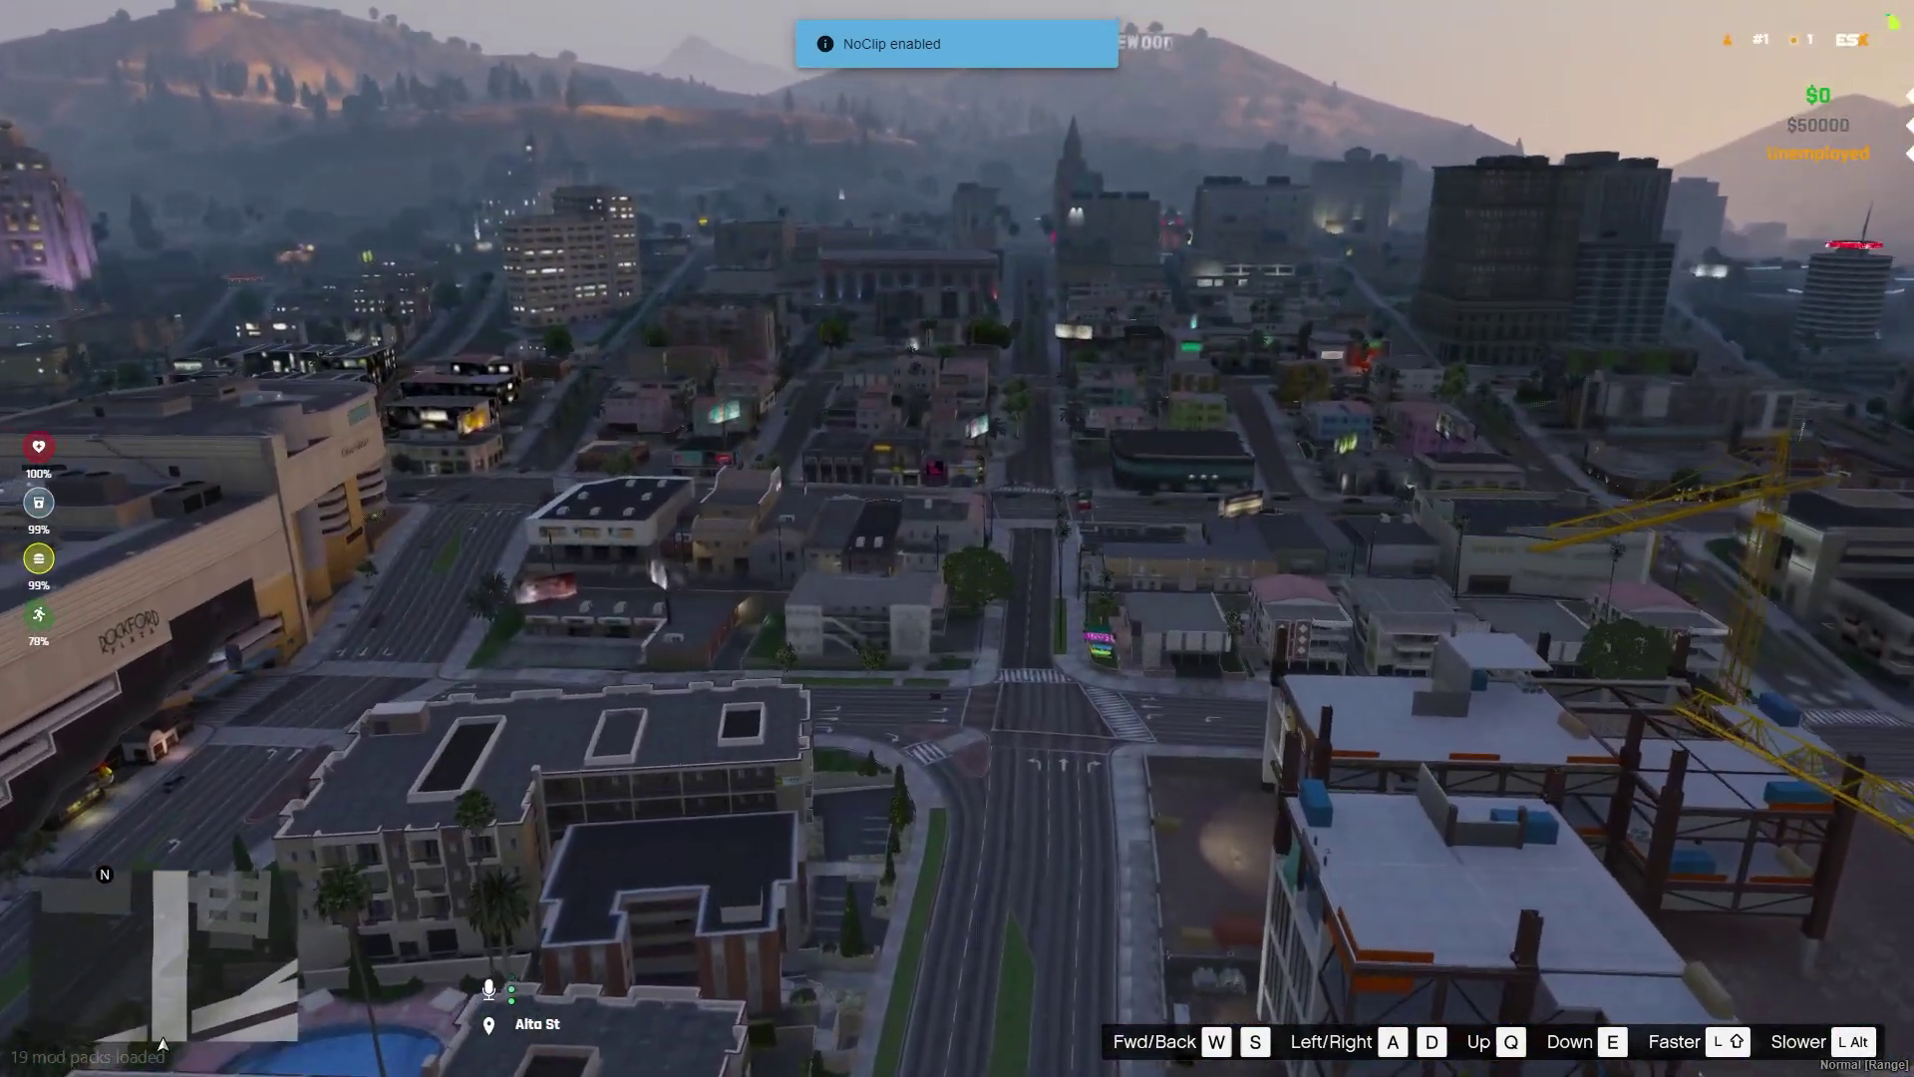
key("w")
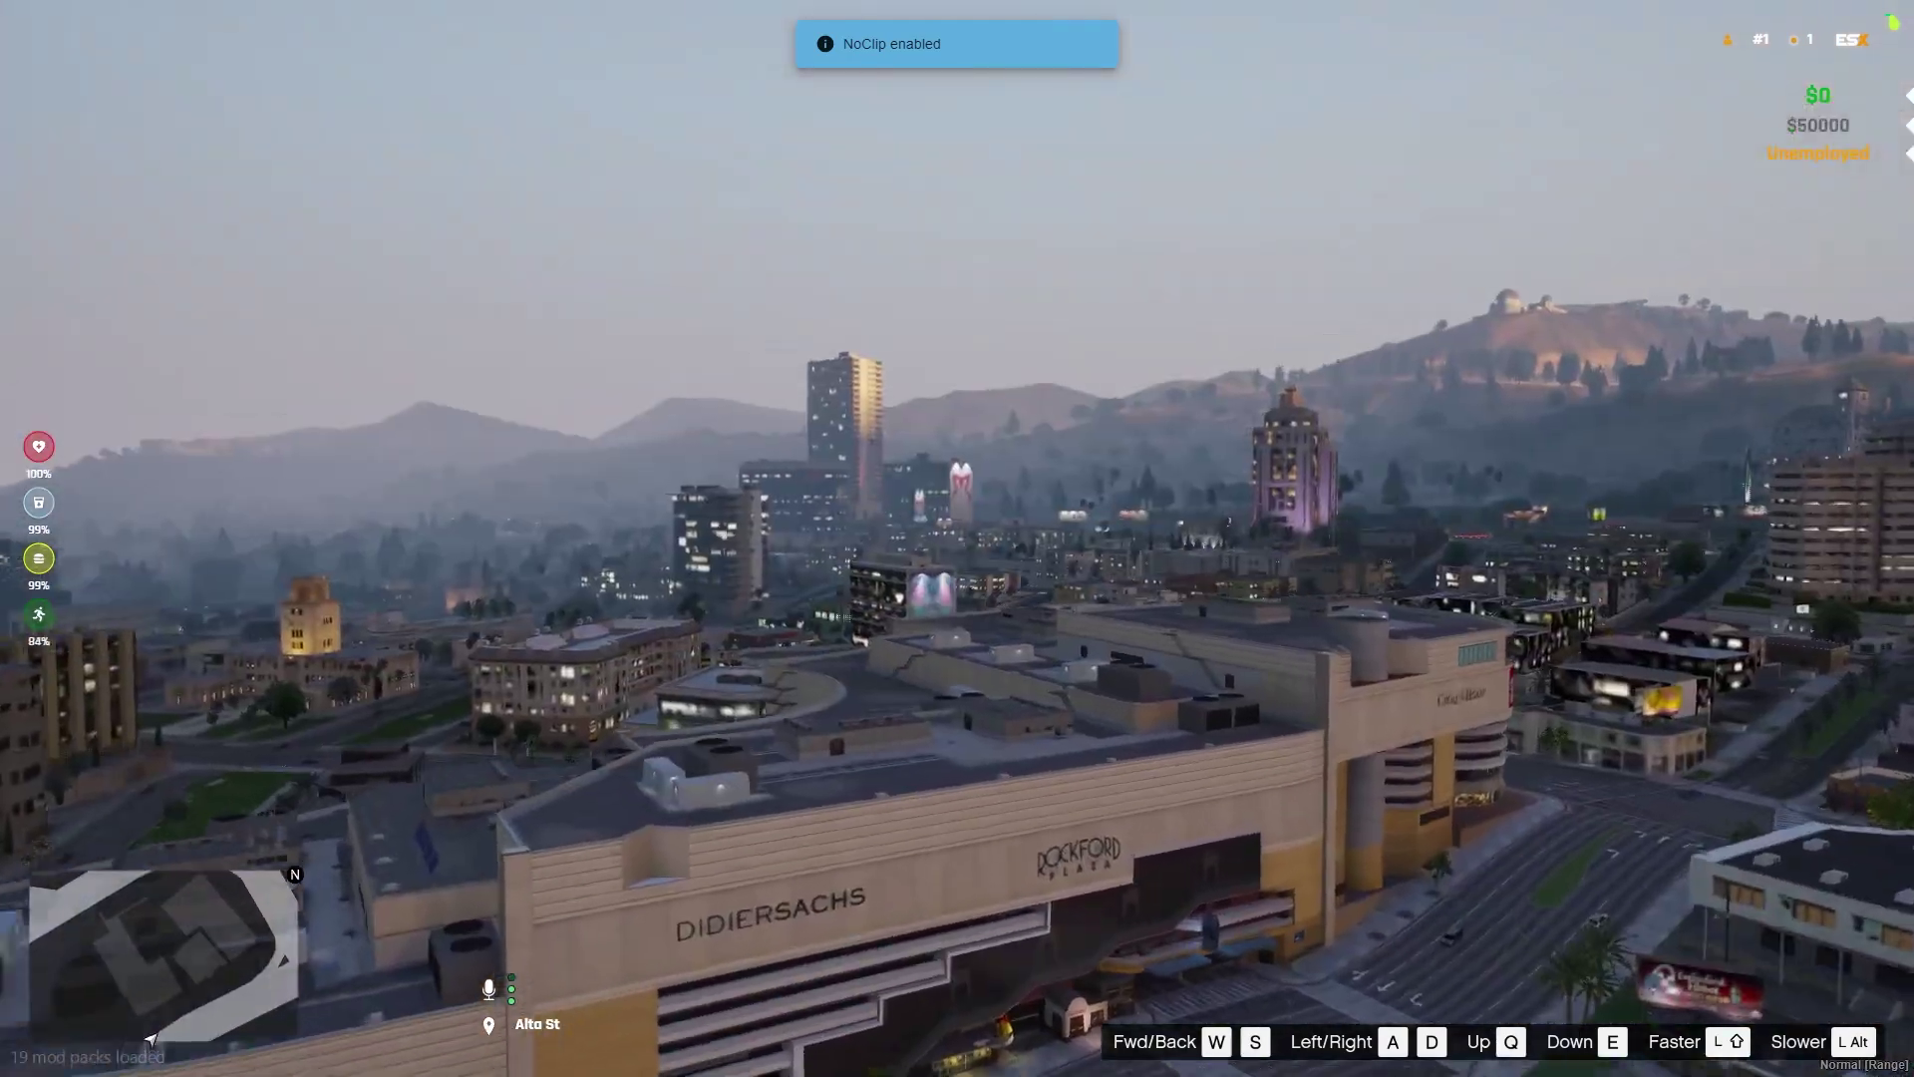
key("w")
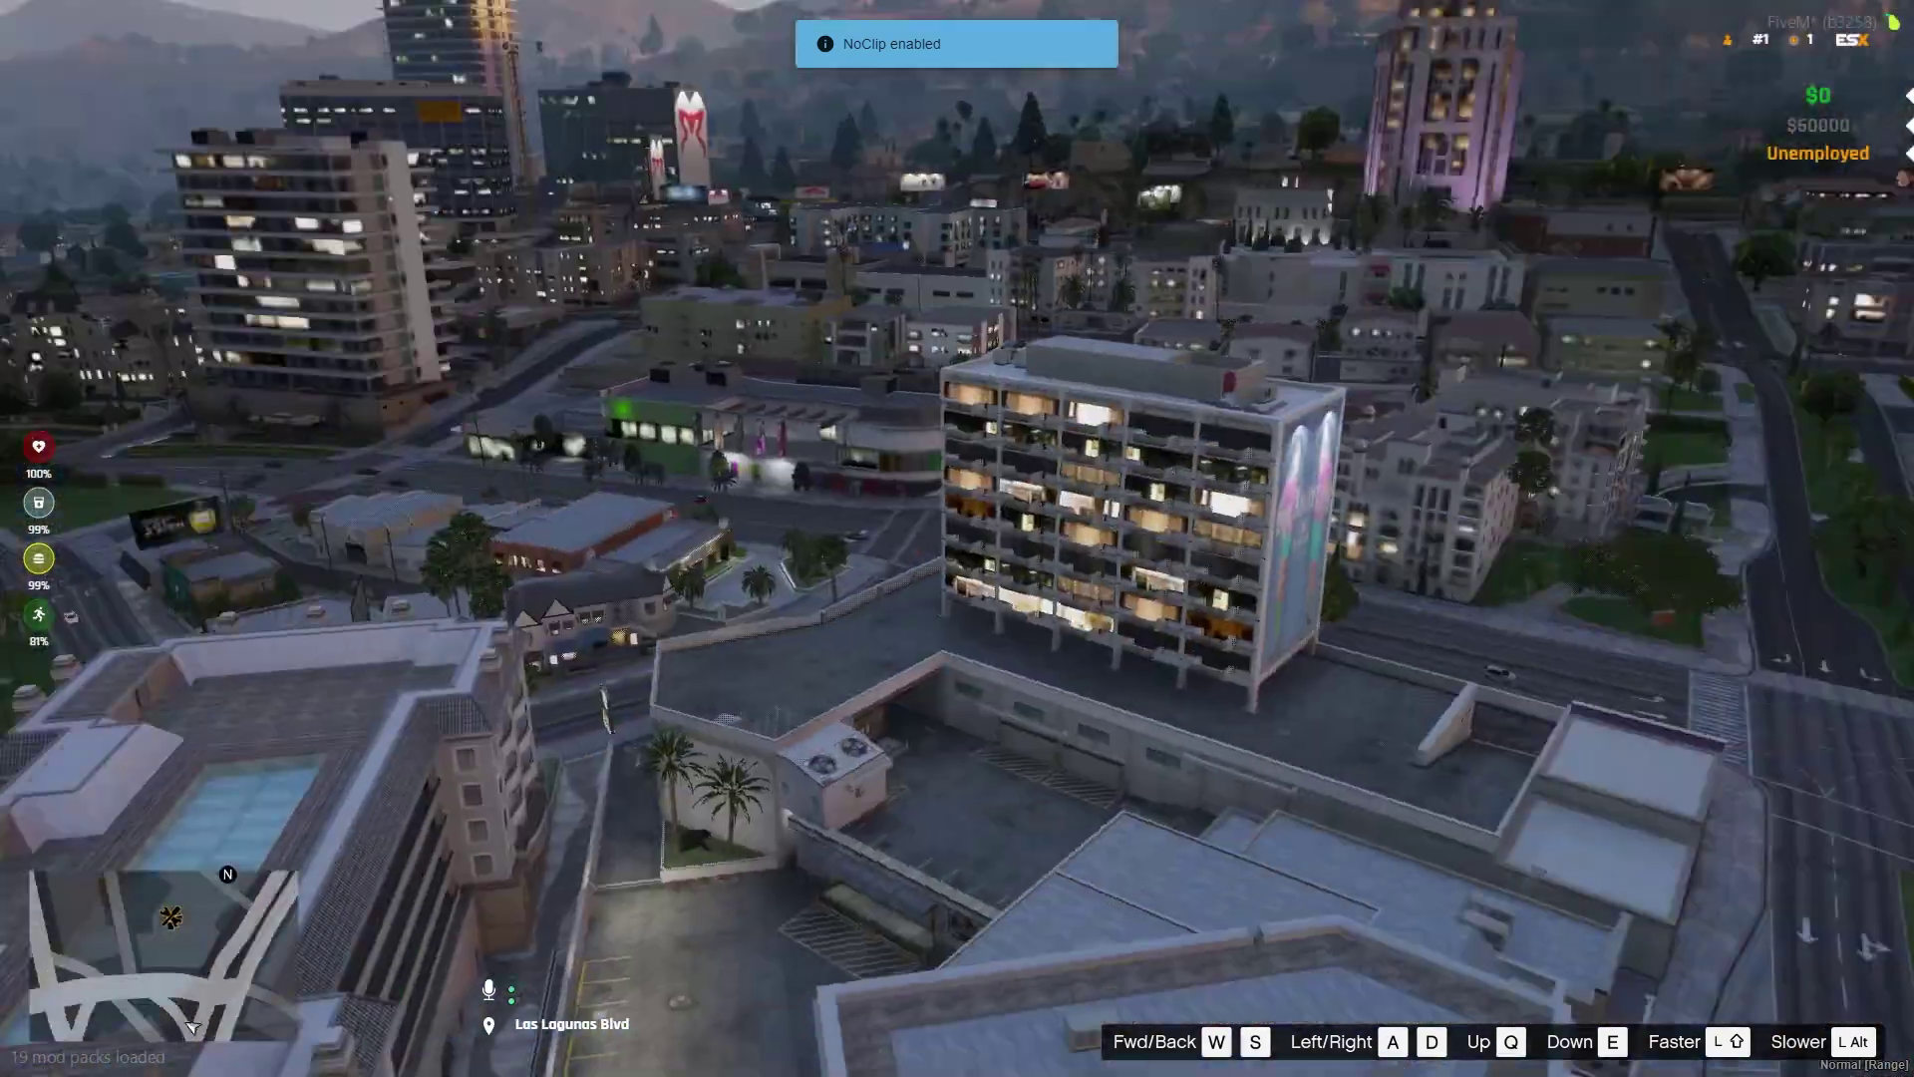
key("w")
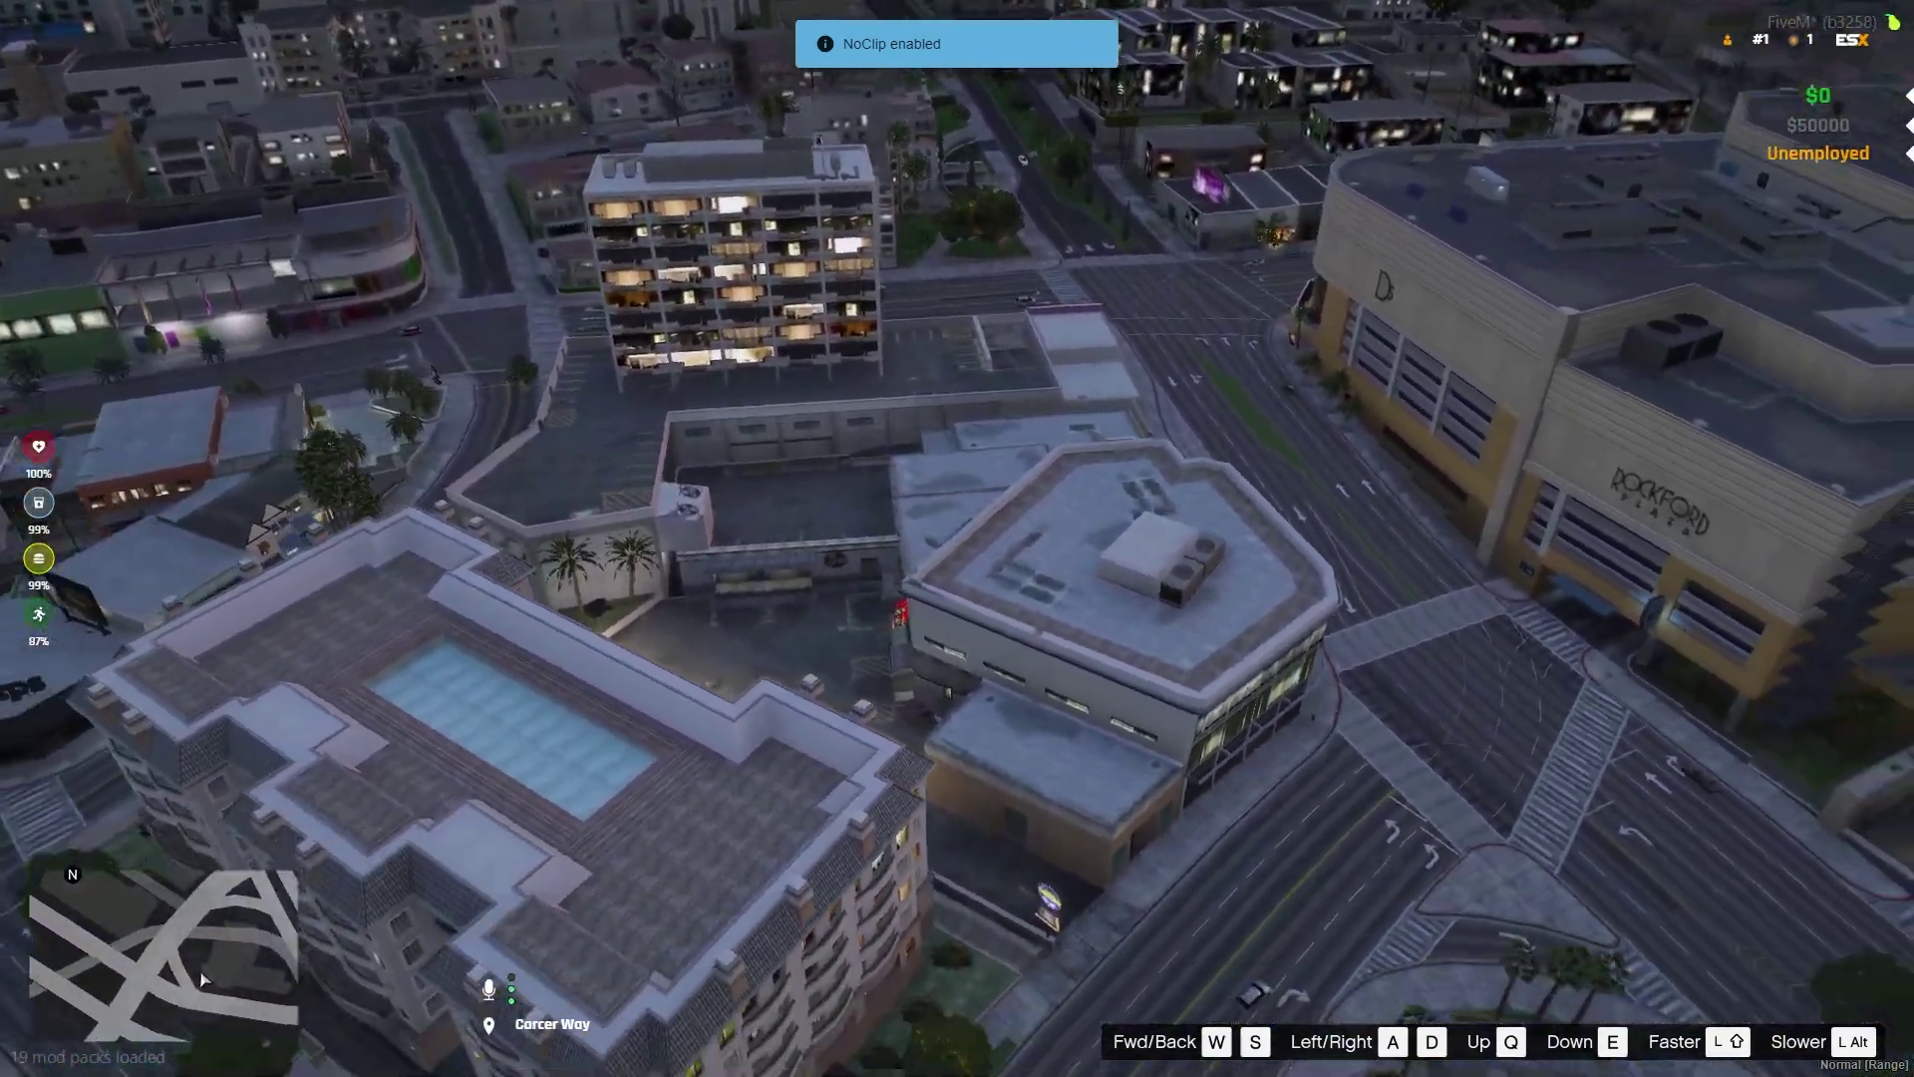
key("w")
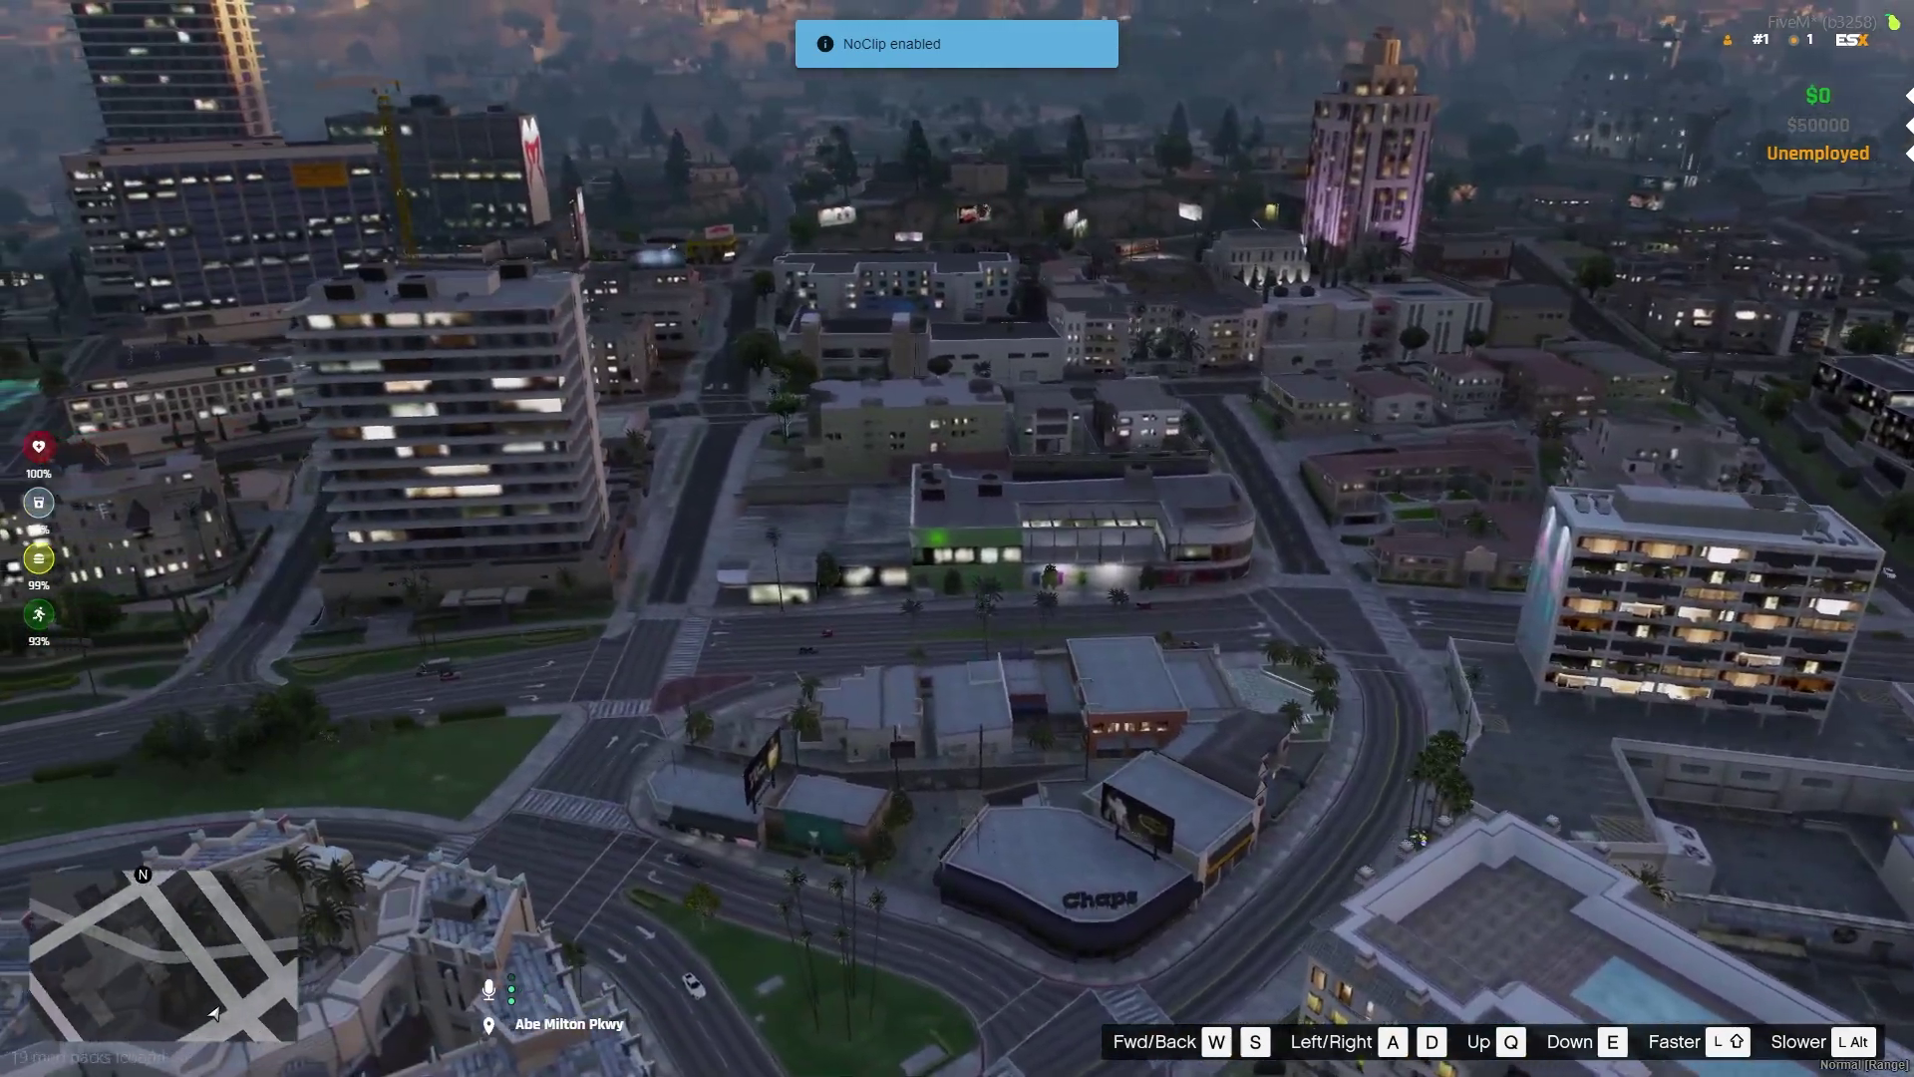
key("w")
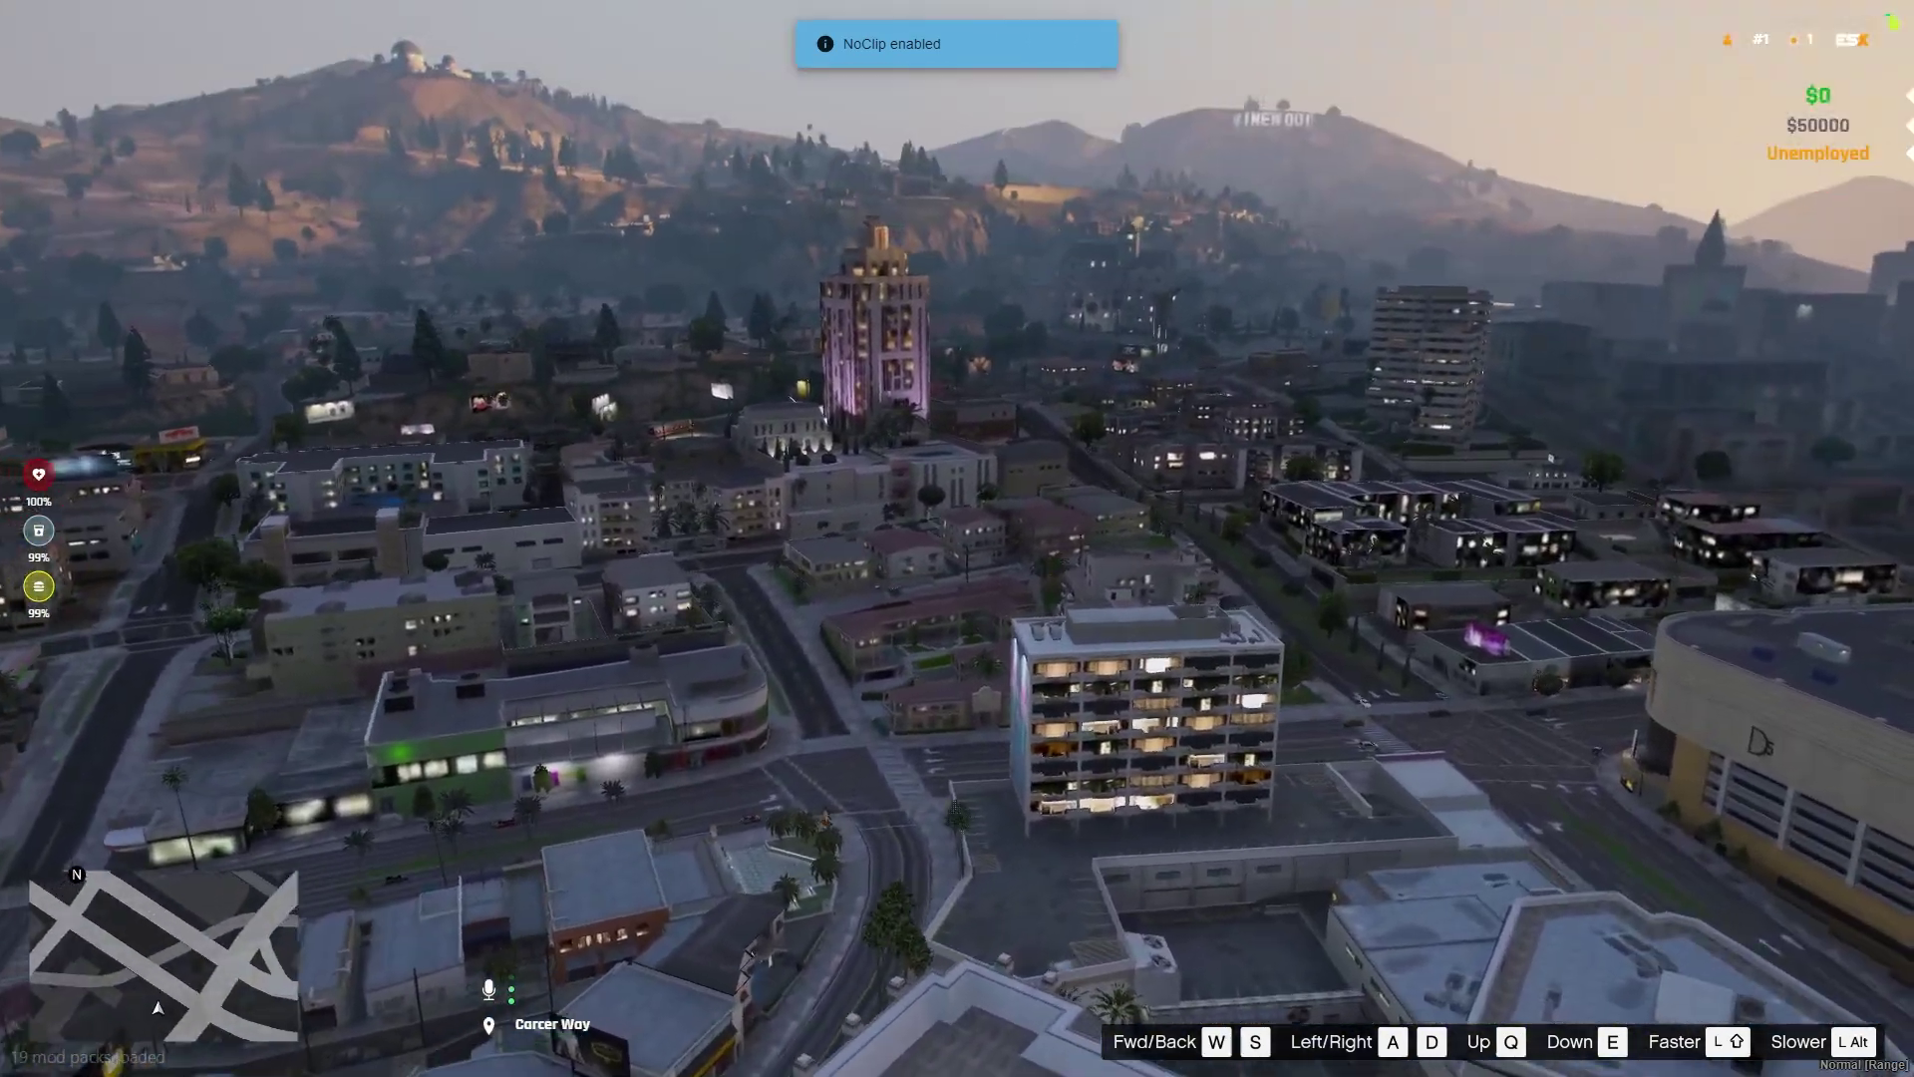
key("w")
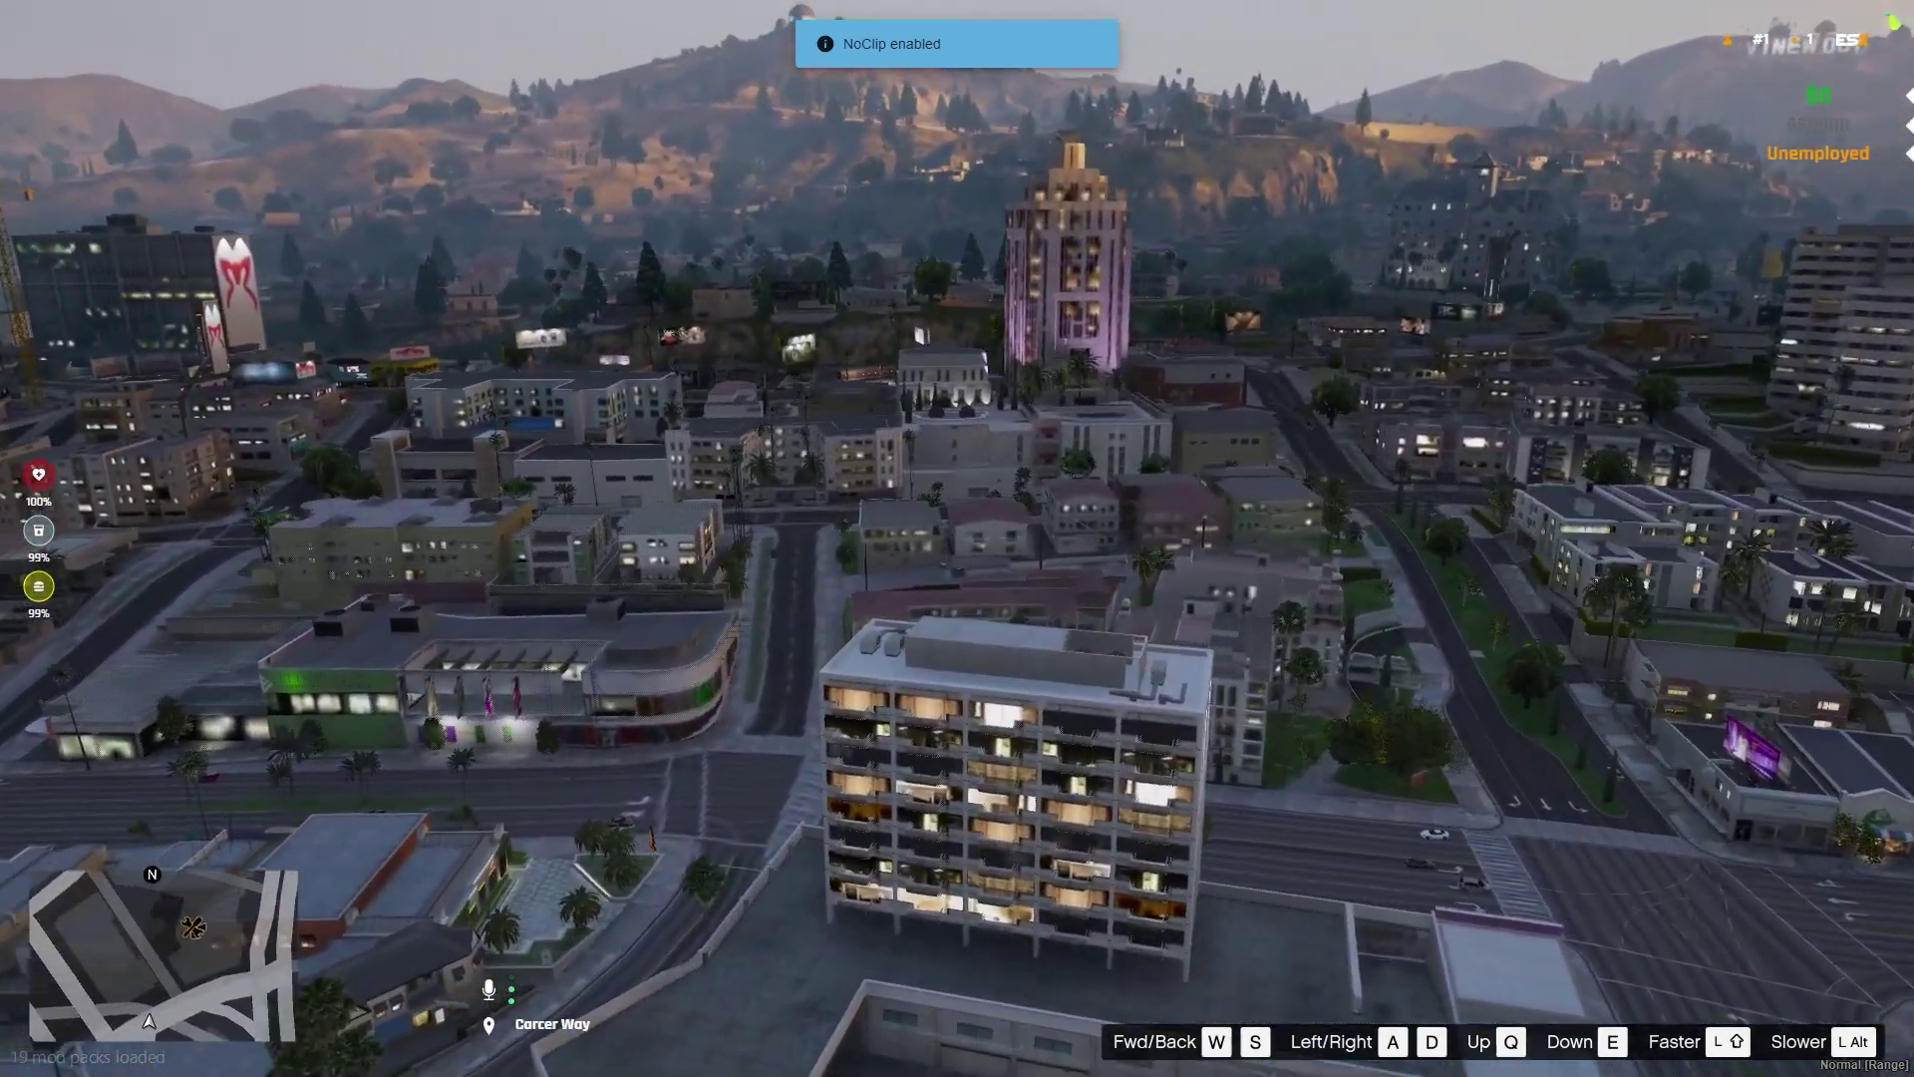